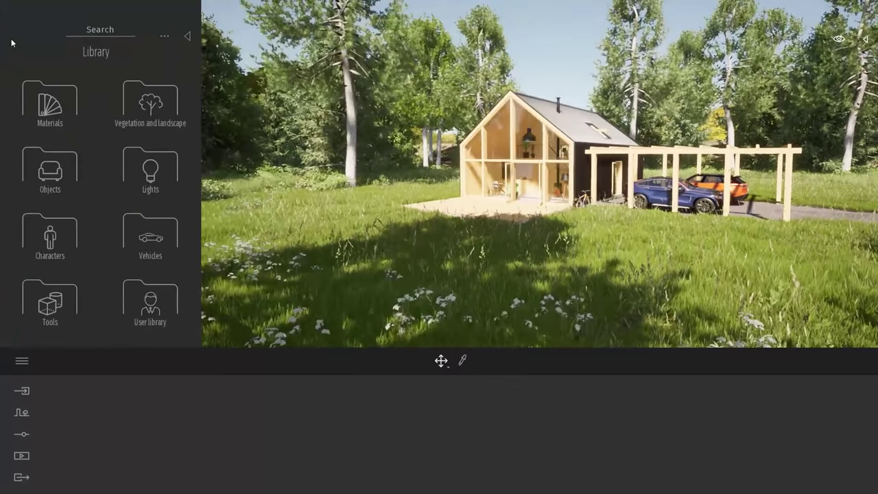
# Place the Break 01 car from the library's Cars folder on the driveway beside the carport
pyautogui.click(165, 37)
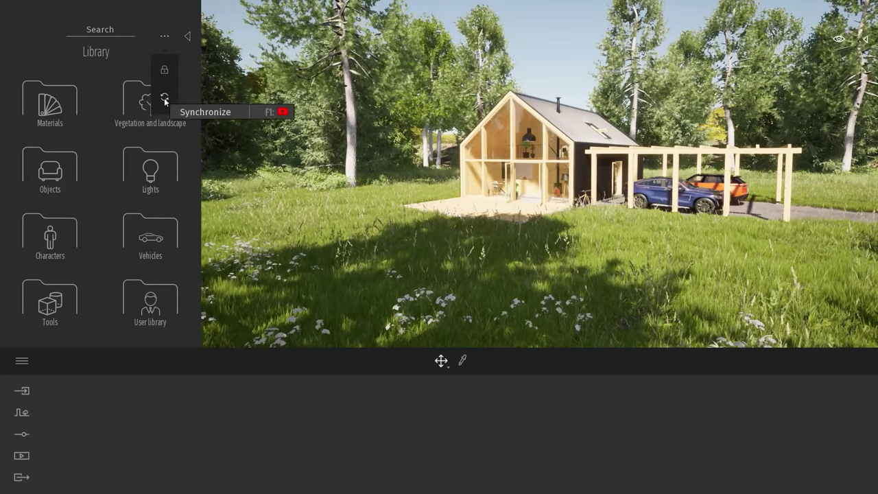
pyautogui.moveTo(610, 179); pyautogui.dragTo(494, 219, button='right')
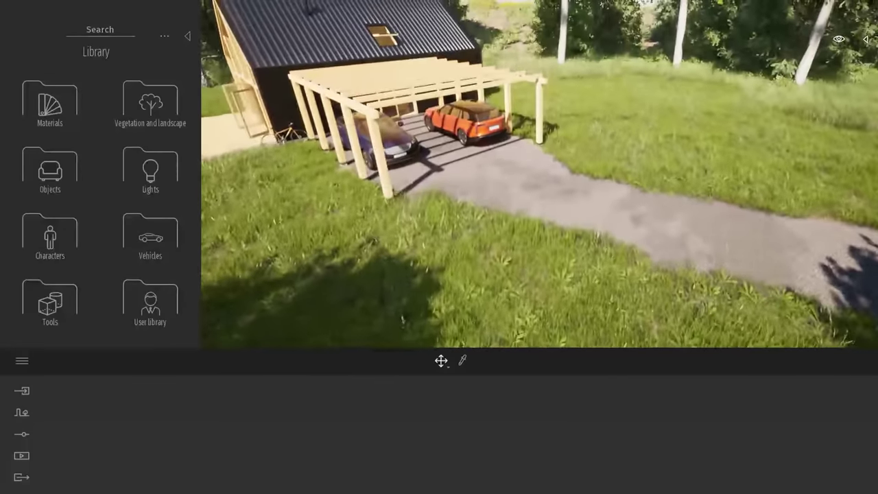
pyautogui.click(151, 235)
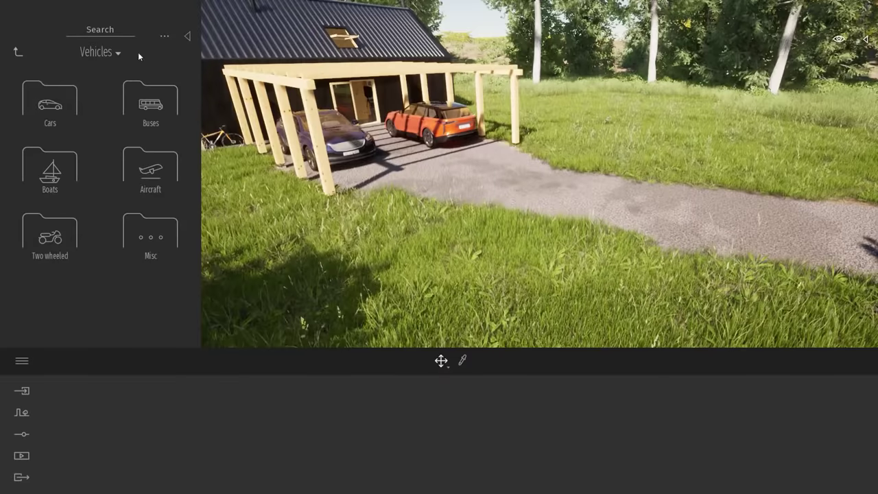
pyautogui.moveTo(164, 35)
pyautogui.click(77, 92)
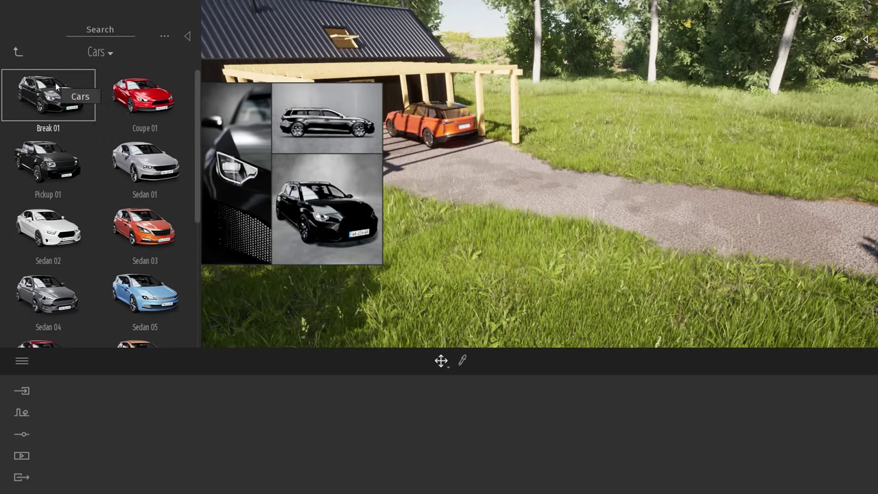
pyautogui.moveTo(54, 82); pyautogui.dragTo(575, 209)
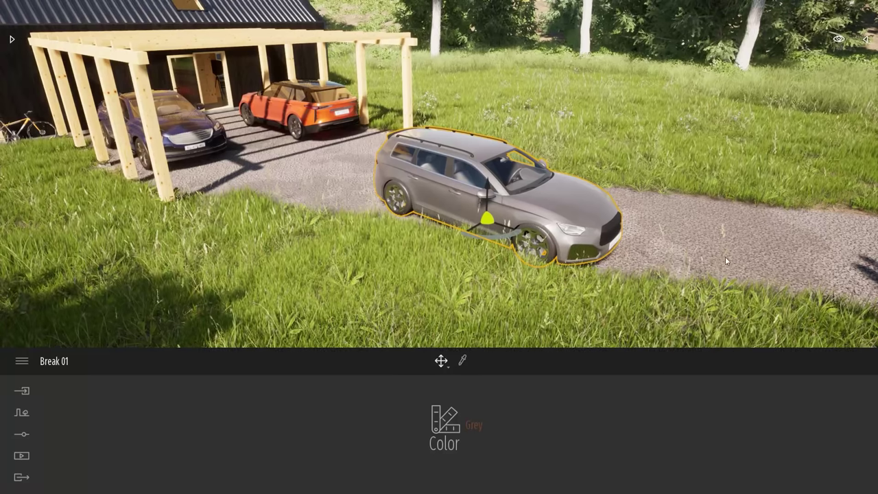
# Bring the hidden library back and lock it so that it stays open
pyautogui.moveTo(725, 256); pyautogui.dragTo(715, 199, button='right')
pyautogui.moveTo(725, 257); pyautogui.dragTo(723, 217, button='middle')
pyautogui.press('d')
pyautogui.moveTo(724, 217); pyautogui.dragTo(662, 226, button='right')
pyautogui.press('a')
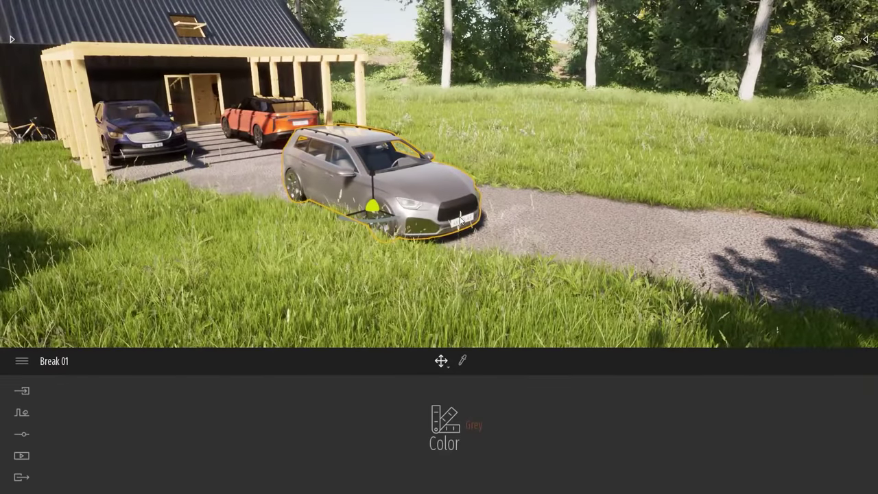
pyautogui.press('a')
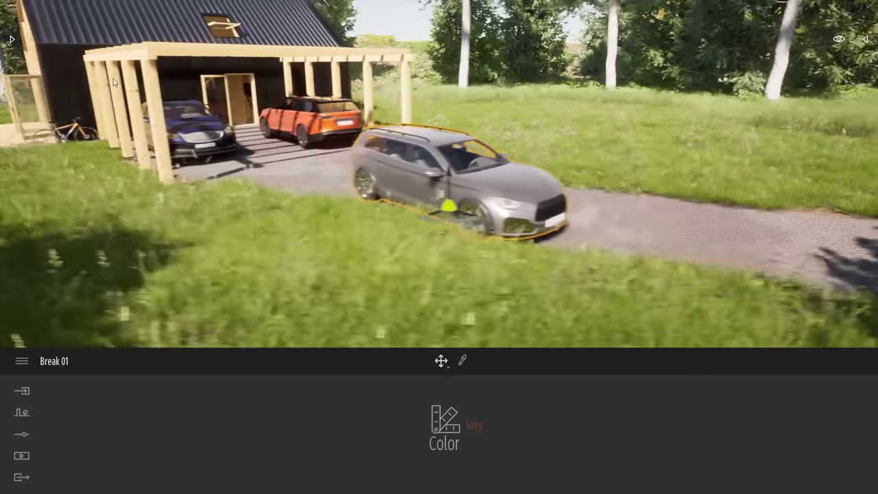
pyautogui.click(13, 39)
pyautogui.click(164, 36)
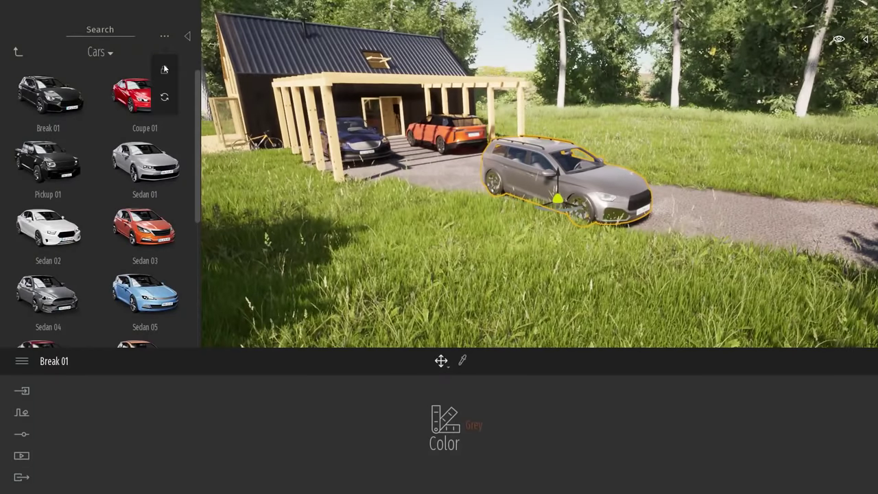
pyautogui.click(165, 72)
# Place two more library cars along the driveway in front of Break 01, the last one being Sedan 01
pyautogui.press('d')
pyautogui.moveTo(179, 164); pyautogui.dragTo(468, 221)
pyautogui.moveTo(144, 162); pyautogui.dragTo(686, 278)
pyautogui.scroll(-5, 449, 248)
pyautogui.moveTo(449, 248); pyautogui.dragTo(601, 241, button='right')
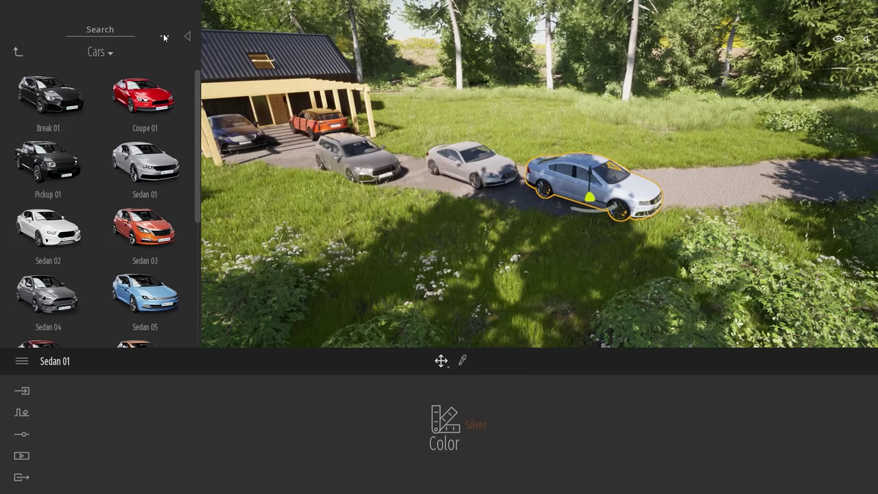
# Widen the library so that it lists the car models in three columns
pyautogui.moveTo(203, 48); pyautogui.dragTo(322, 47)
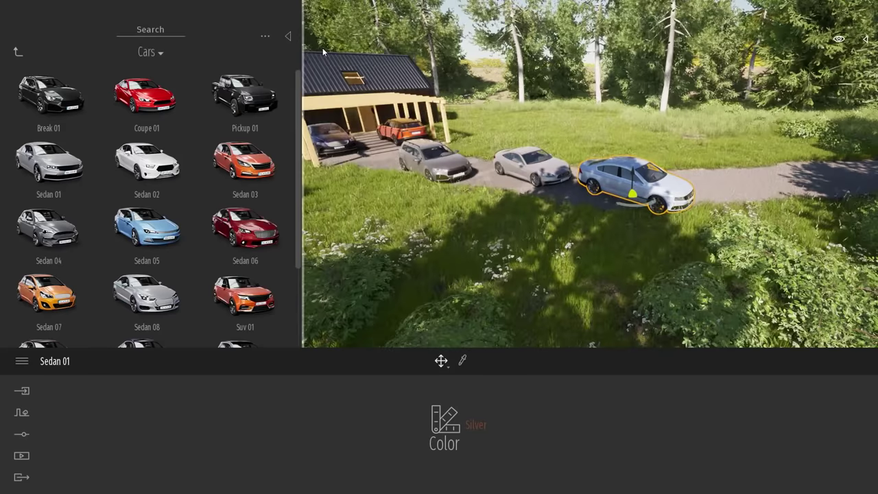
pyautogui.moveTo(257, 290)
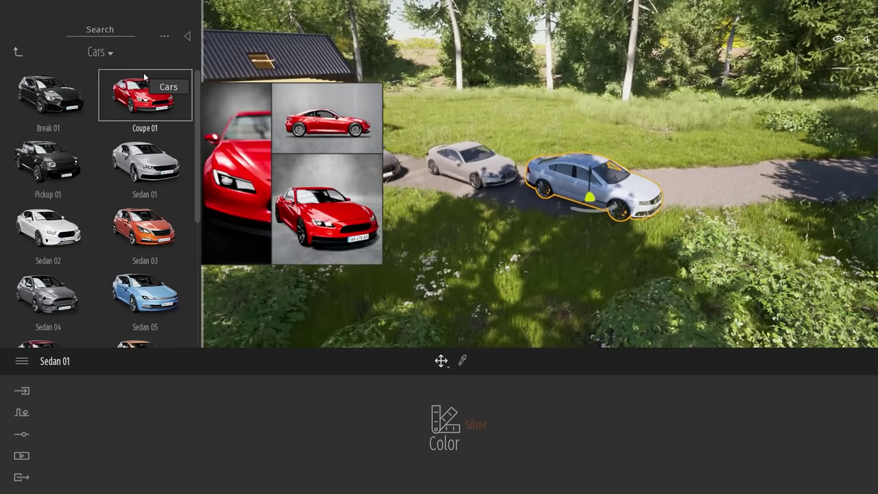
# Delete the three cars added along the driveway, keeping the two under the carport
pyautogui.moveTo(409, 269); pyautogui.dragTo(445, 247, button='right')
pyautogui.keyDown('ctrl'); pyautogui.click(558, 183); pyautogui.keyUp('ctrl')
pyautogui.keyDown('ctrl'); pyautogui.click(428, 185); pyautogui.keyUp('ctrl')
pyautogui.press('Delete')
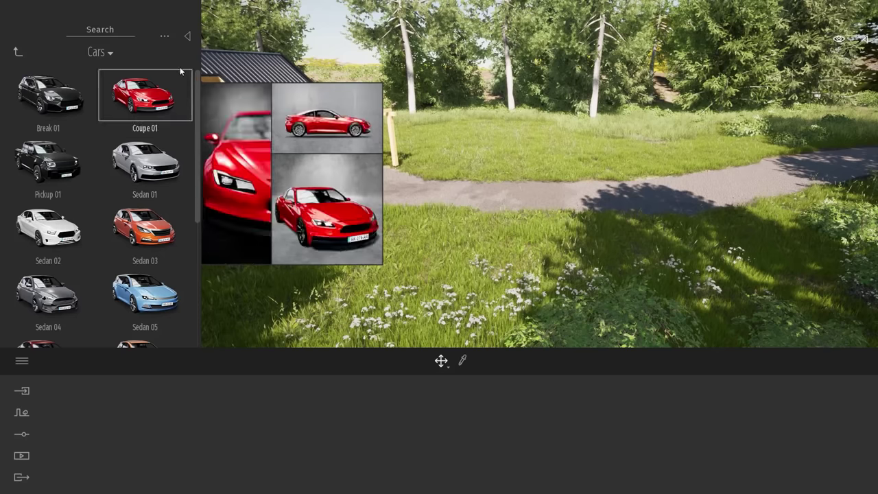
pyautogui.click(164, 35)
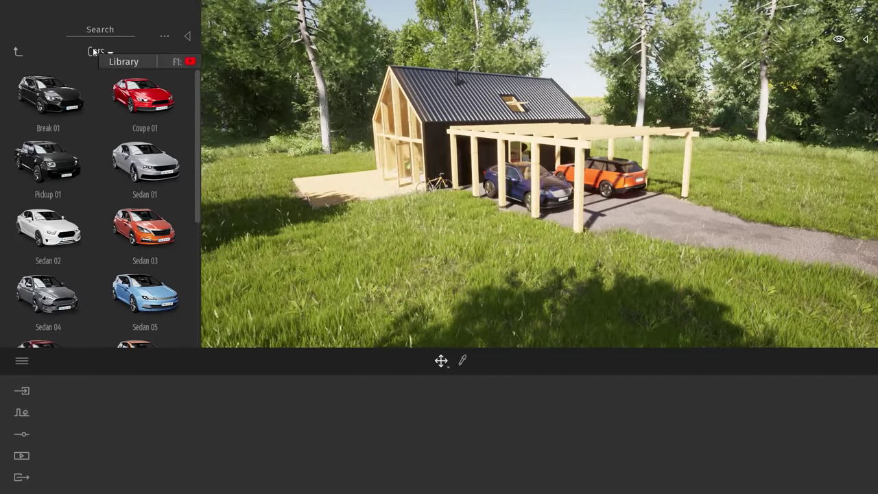
# Open Vegetation Paint from the Context settings and switch the library from Trees to Grass and flowers
pyautogui.click(21, 412)
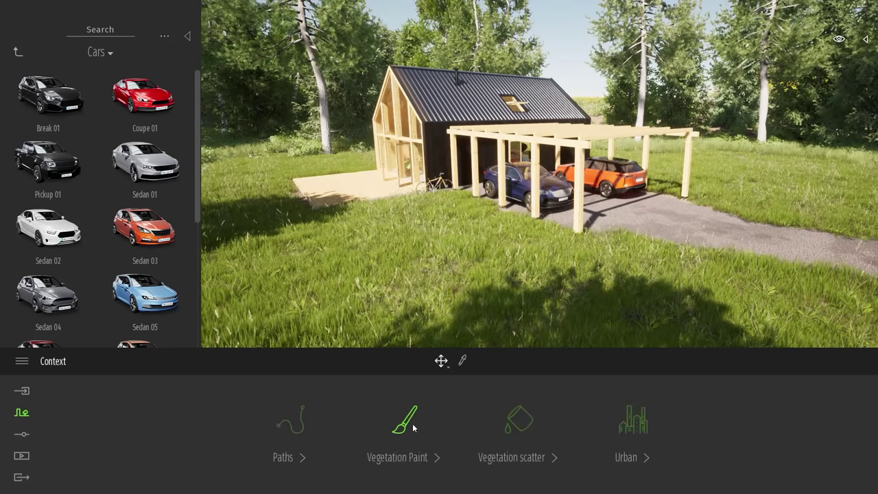
pyautogui.click(415, 414)
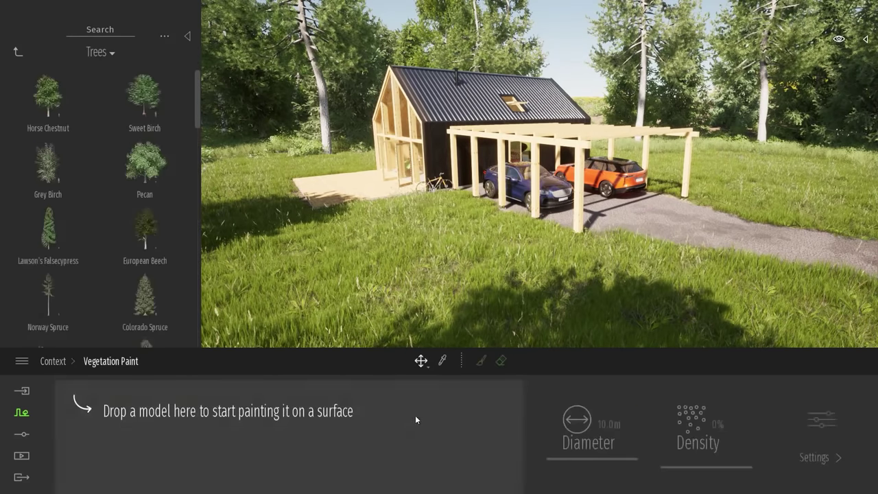
pyautogui.moveTo(76, 97)
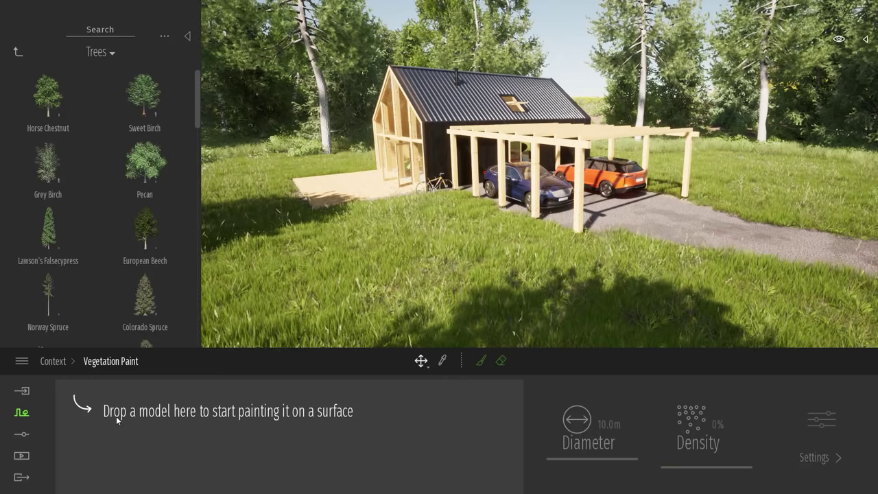
pyautogui.moveTo(140, 157)
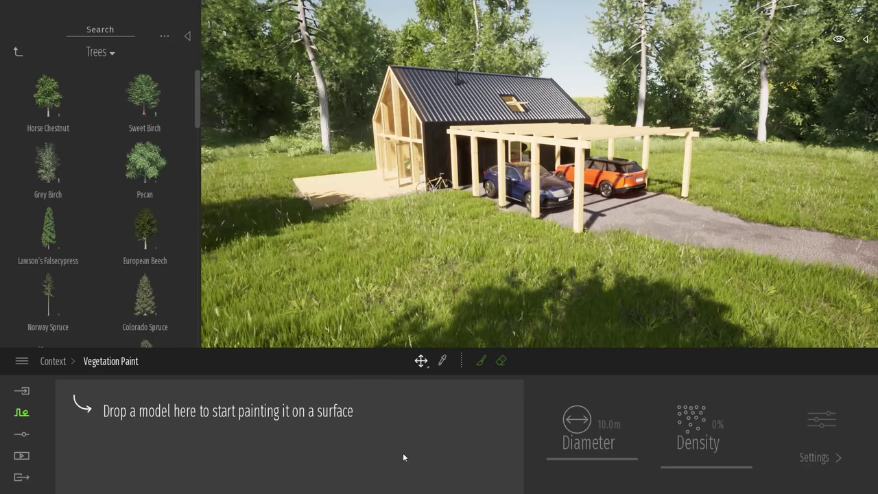
pyautogui.moveTo(113, 312)
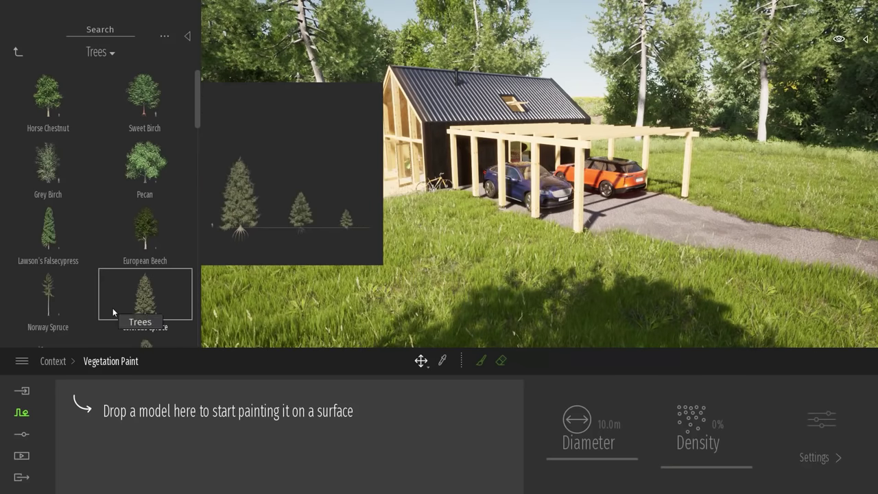
pyautogui.click(18, 51)
pyautogui.click(158, 172)
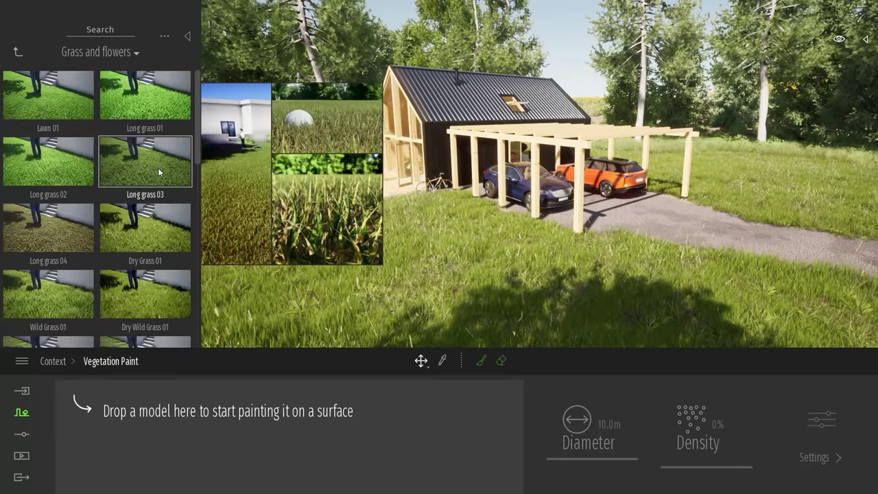
# Return to the Context settings, reopen Vegetation Paint and browse the library to Grass and flowers again
pyautogui.click(53, 362)
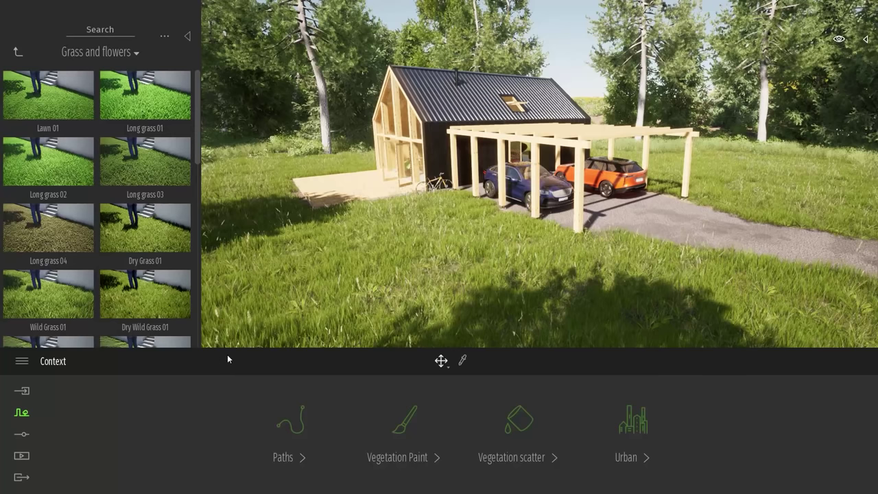
pyautogui.click(413, 426)
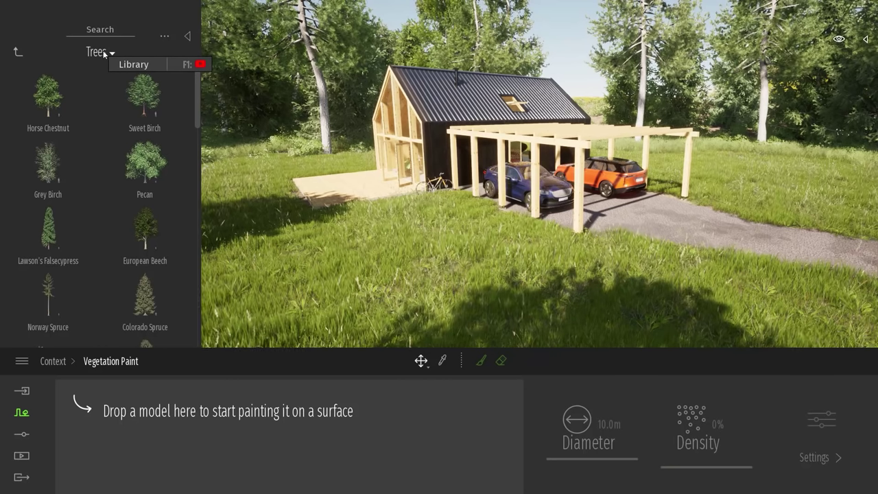
pyautogui.moveTo(157, 104)
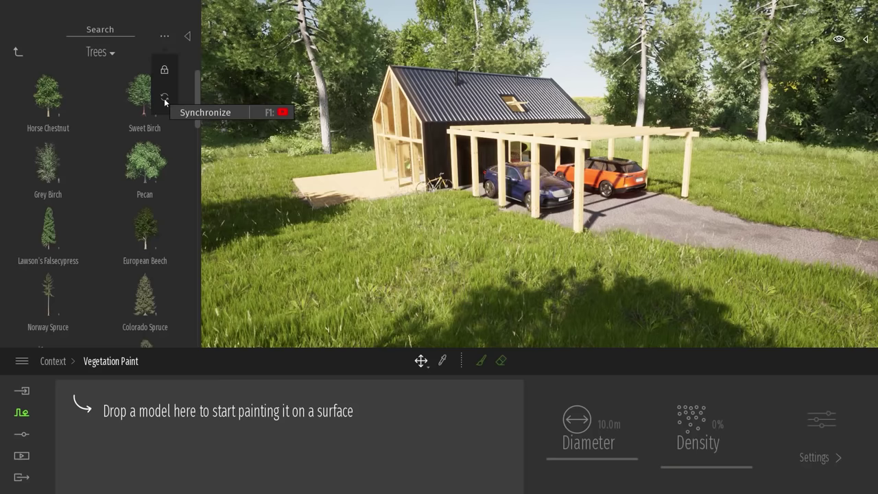
pyautogui.click(16, 53)
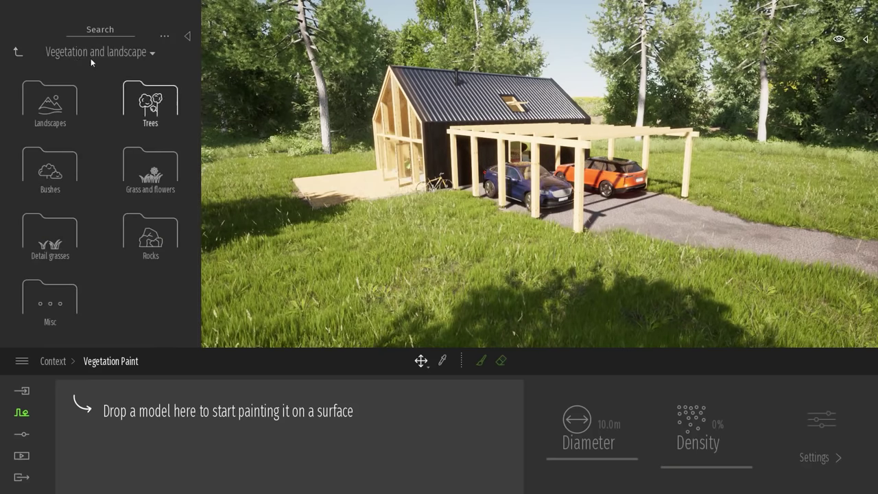
pyautogui.click(150, 163)
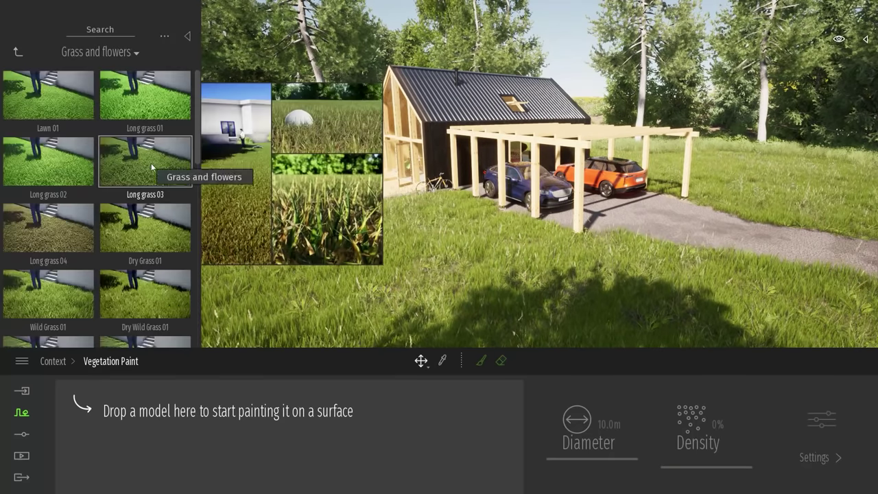
# Unlock the library so that it hides automatically, and leave Vegetation Paint
pyautogui.click(163, 35)
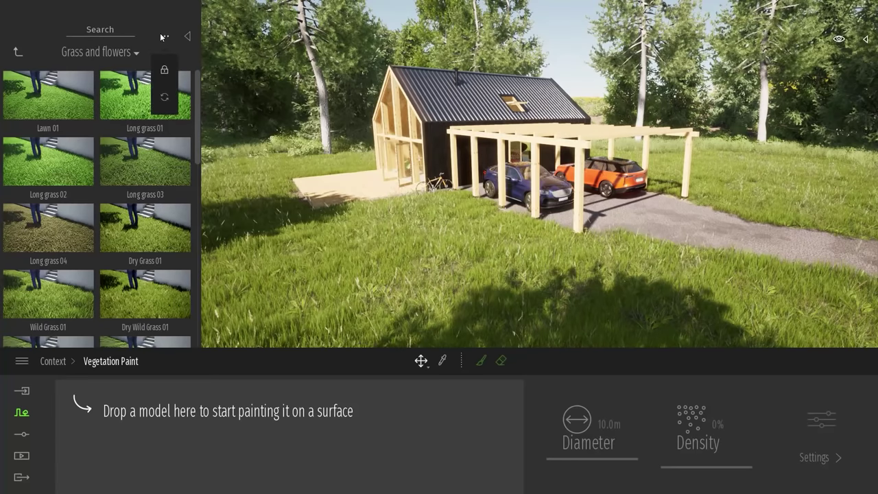
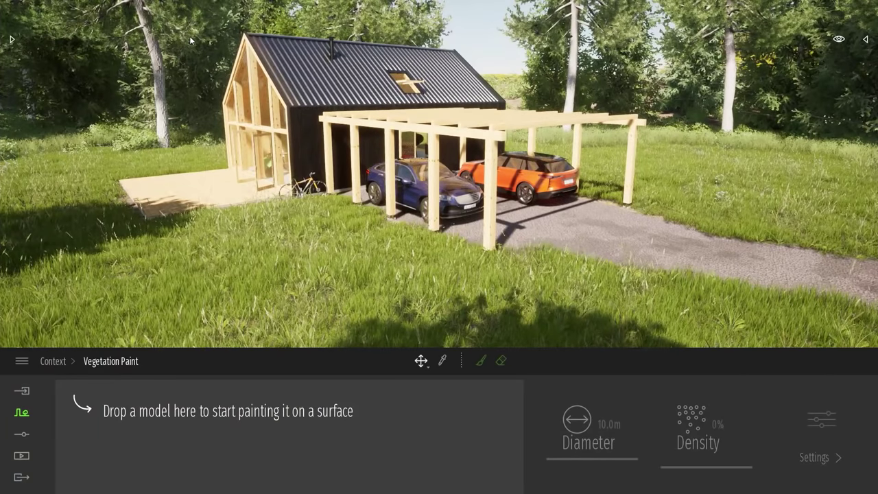
pyautogui.click(413, 114)
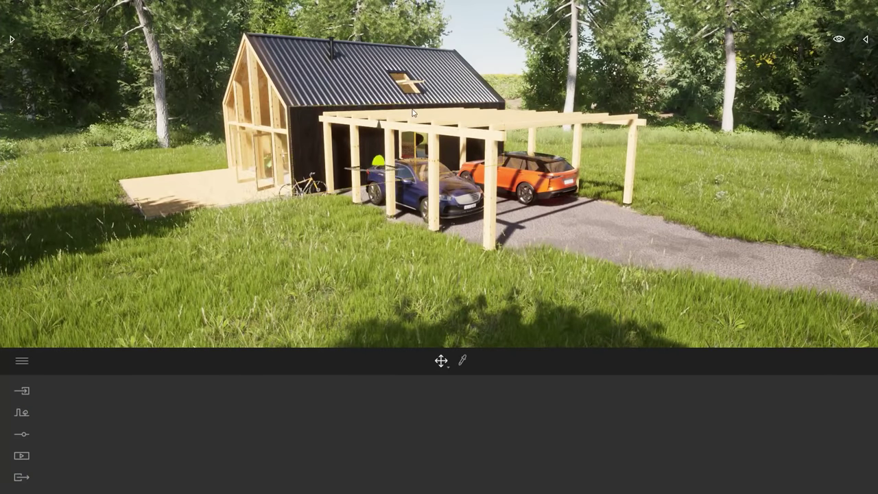
pyautogui.moveTo(535, 231); pyautogui.dragTo(593, 219, button='right')
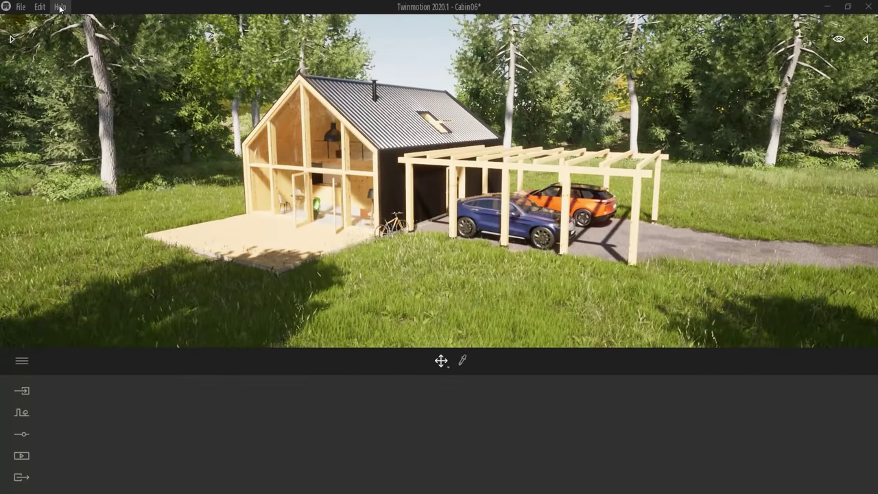
# Open the English keyboard shortcuts sheet to review the movement and tool shortcuts, and switch back to Twinmotion
pyautogui.click(60, 7)
pyautogui.moveTo(80, 83)
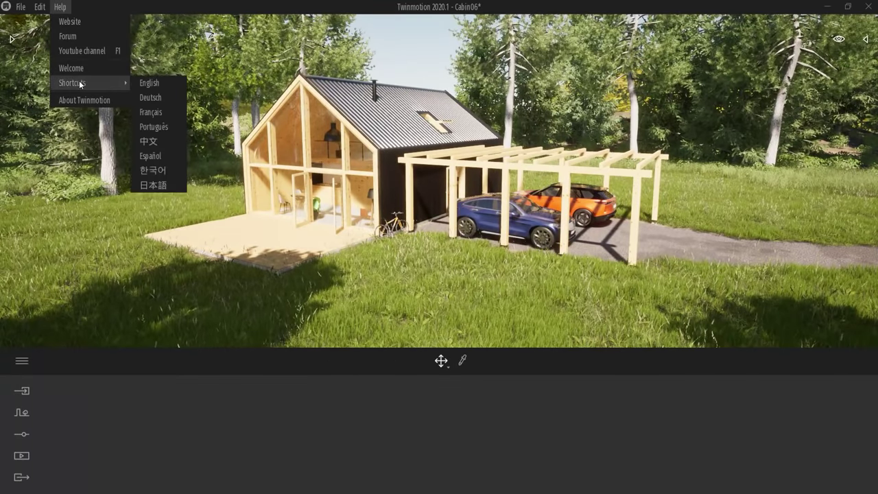
pyautogui.click(159, 83)
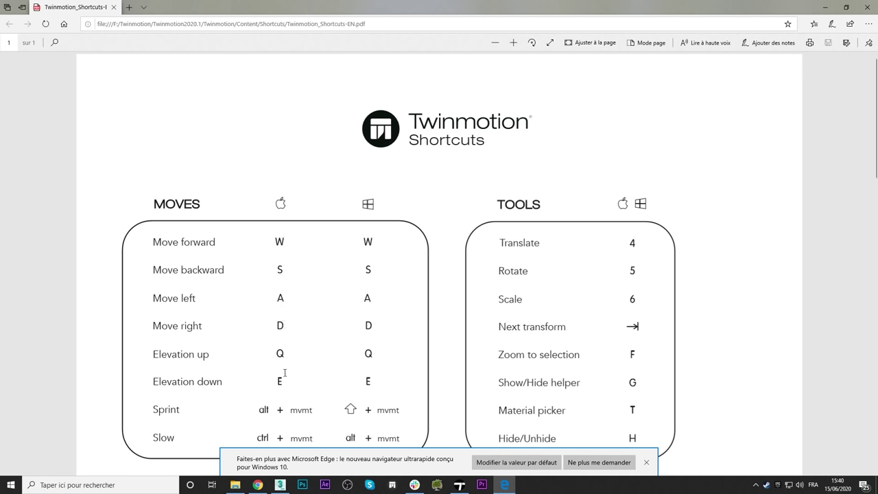
pyautogui.click(460, 484)
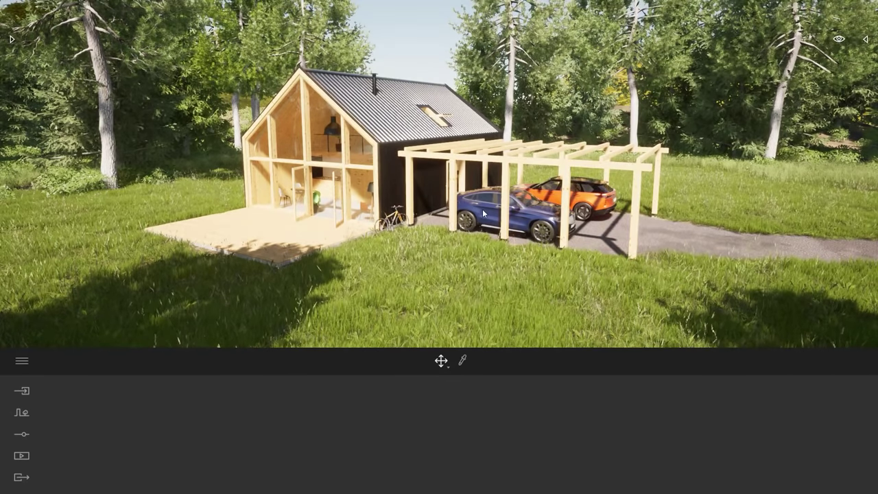
# Navigate the camera forward, backward, left, up and down in front of the cabin
pyautogui.press('w')
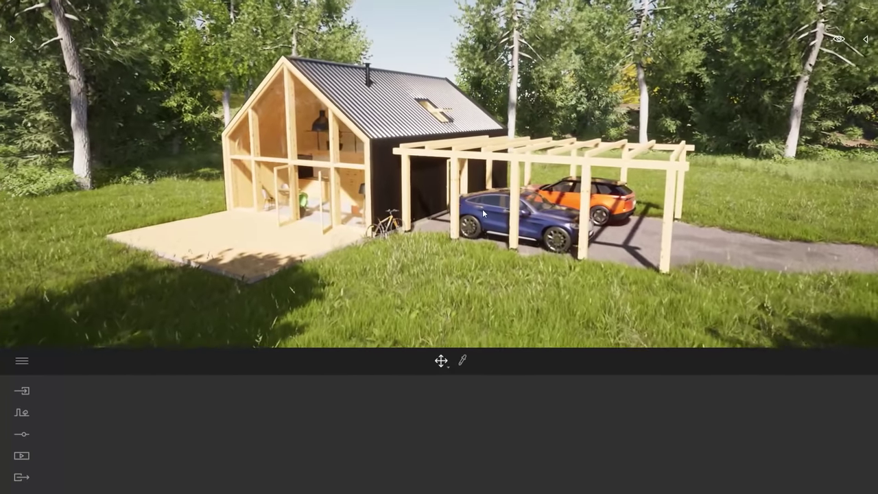
pyautogui.scroll(3, 482, 213)
pyautogui.scroll(-4, 482, 214)
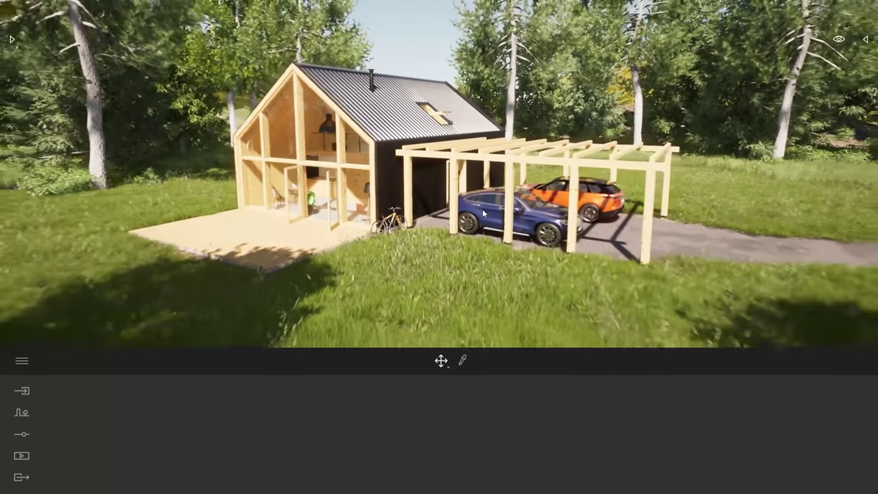
pyautogui.scroll(-4, 483, 213)
pyautogui.press('a')
pyautogui.press('e')
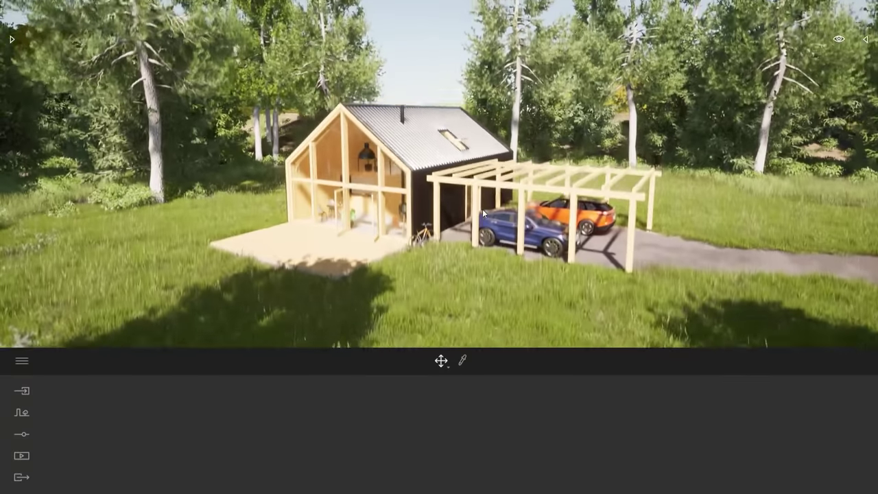
pyautogui.press('q')
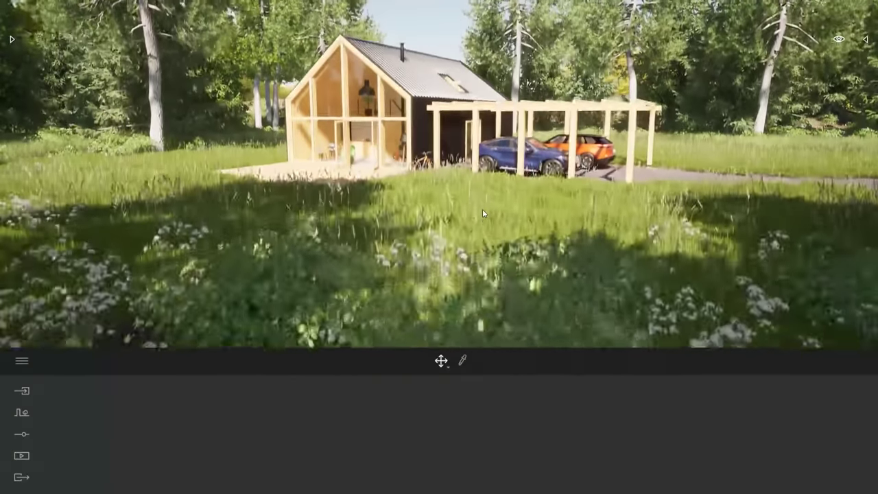
# Lower and raise the camera, pan and orbit it across the lawn, and fly up to the cabin's glazed front
pyautogui.press('e')
pyautogui.press('q')
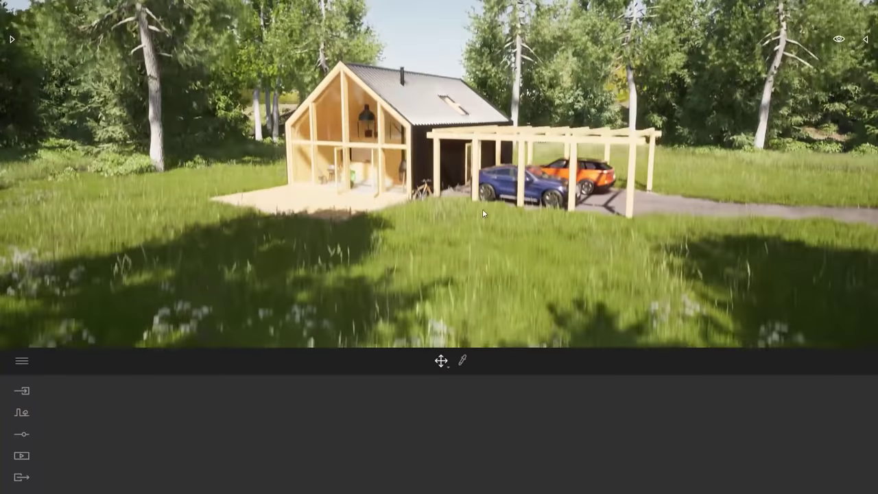
pyautogui.keyDown('shift'); pyautogui.moveTo(482, 208); pyautogui.dragTo(514, 247, button='middle'); pyautogui.keyUp('shift')
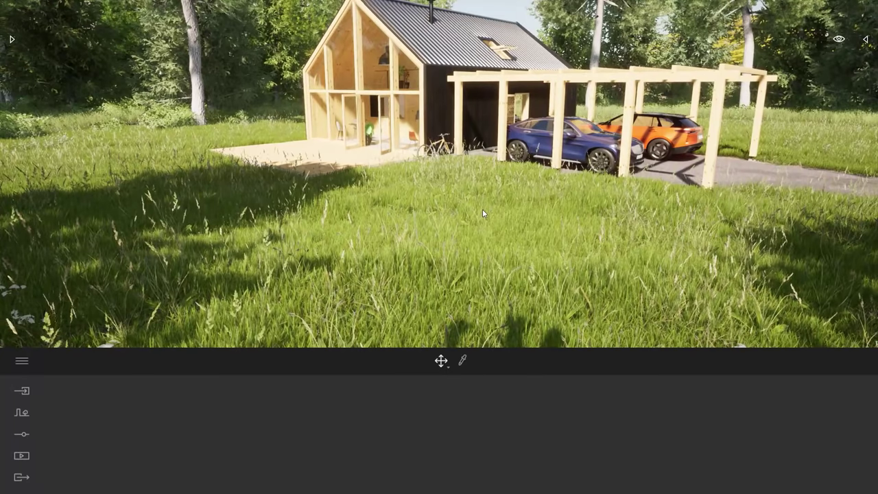
pyautogui.moveTo(482, 209); pyautogui.dragTo(481, 223)
pyautogui.keyDown('shift'); pyautogui.moveTo(480, 223); pyautogui.dragTo(613, 230, button='middle'); pyautogui.keyUp('shift')
pyautogui.press('w')
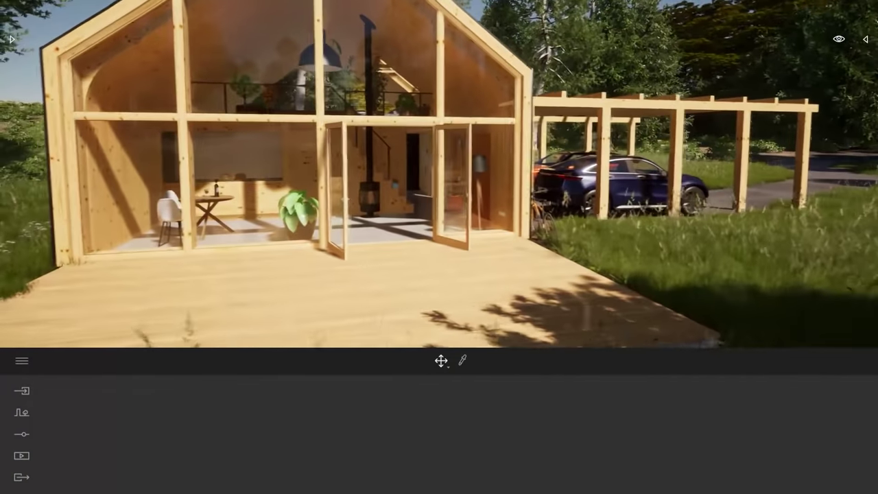
# Move the camera back from the cabin, zoom in on the terrace and look around in front of the open glass doors
pyautogui.press('s')
pyautogui.press('d')
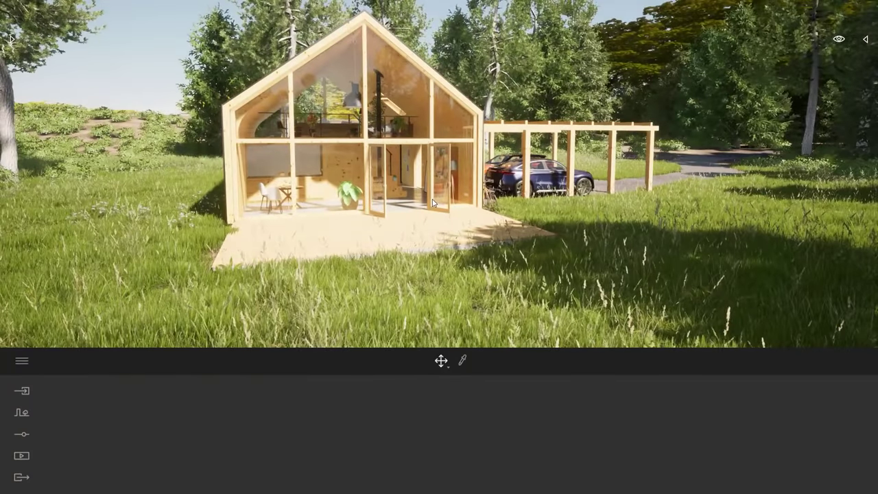
pyautogui.scroll(5, 394, 181)
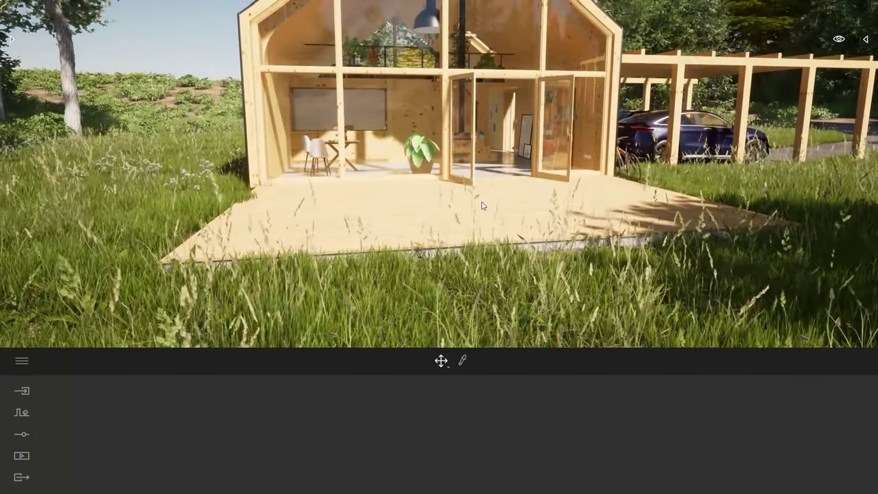
pyautogui.press('w')
pyautogui.moveTo(482, 202); pyautogui.dragTo(507, 190, button='right')
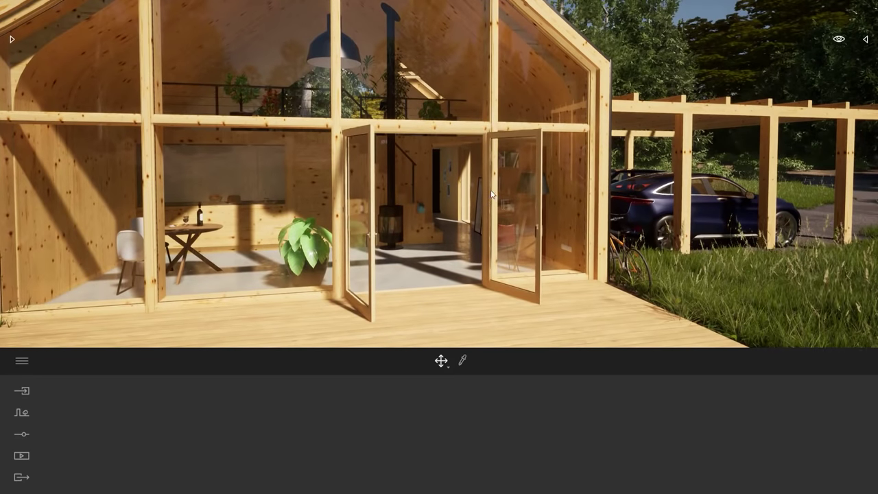
# Enter the full-screen pedestrian mode from the viewport's point-of-view options
pyautogui.click(838, 39)
pyautogui.click(834, 70)
pyautogui.click(806, 227)
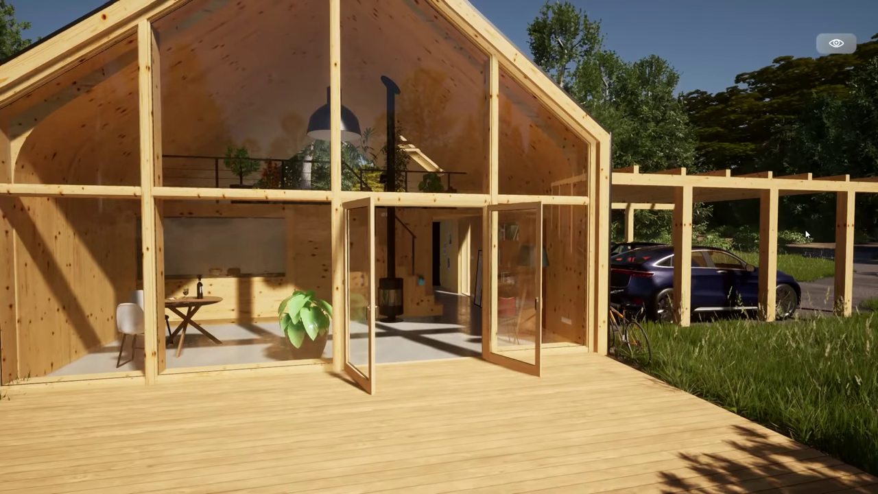
# Review the desktop, touch and gamepad navigation controls in Informations, and close them to return to the editor
pyautogui.click(836, 44)
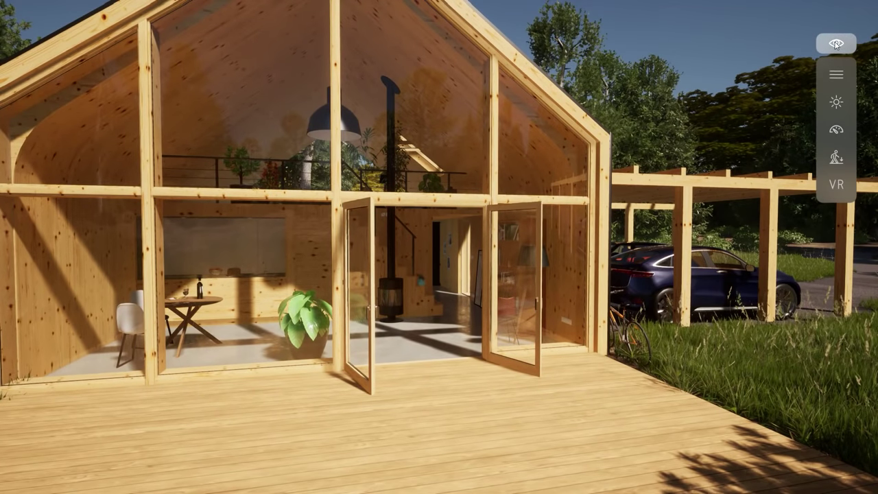
pyautogui.click(836, 76)
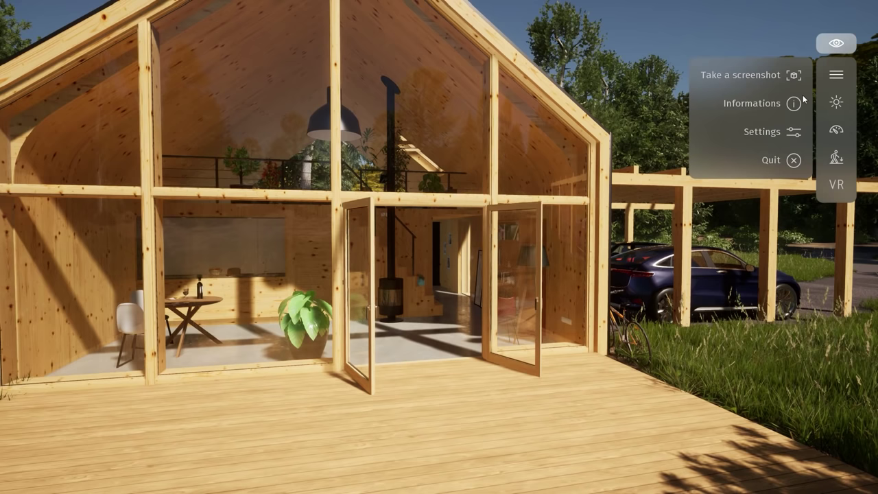
pyautogui.click(794, 104)
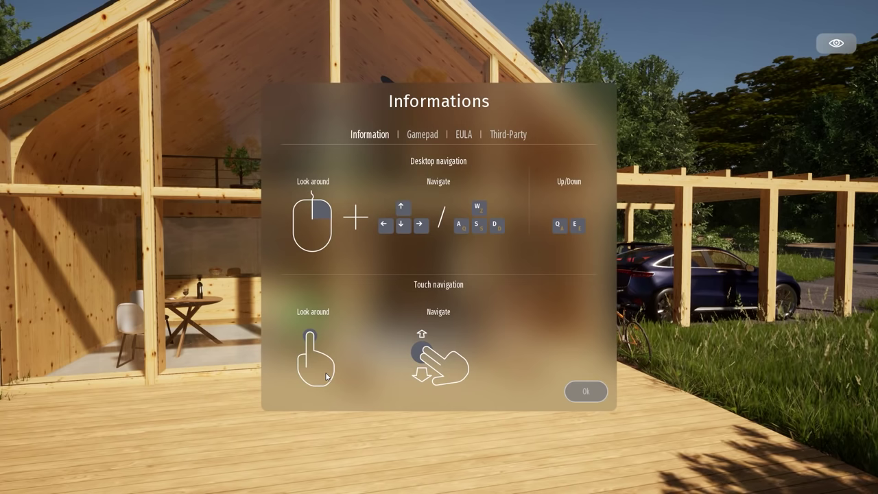
pyautogui.click(424, 135)
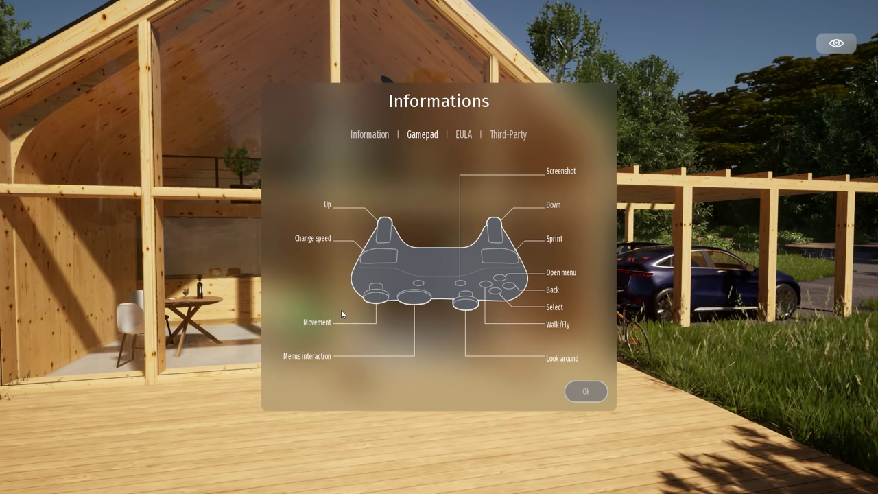
pyautogui.click(592, 392)
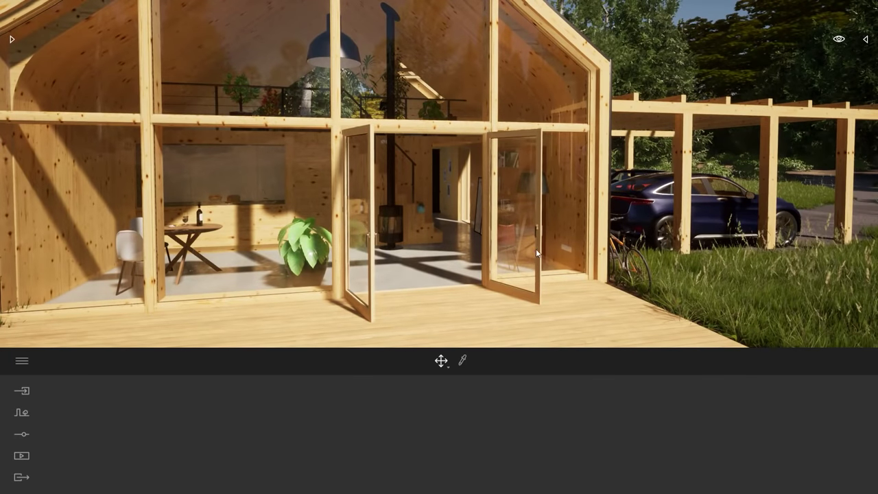
# Move the camera forward through the open glass doors, back out again, and look around at the entrance
pyautogui.press('w')
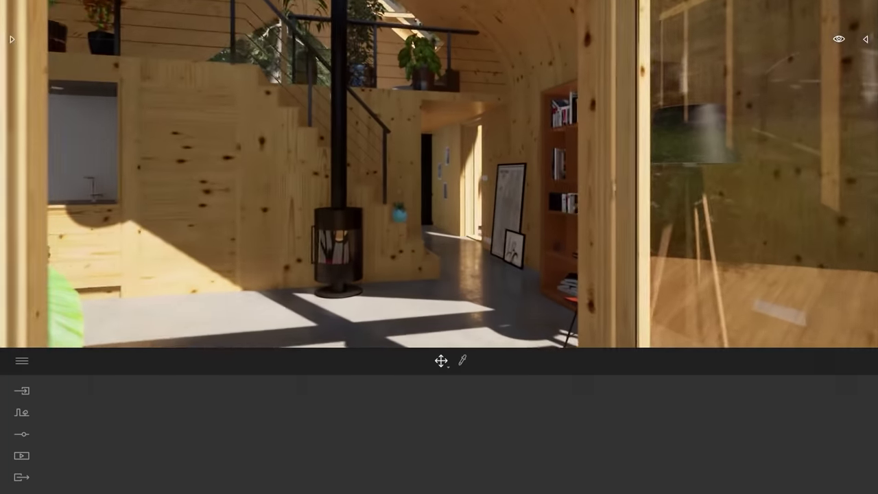
pyautogui.press('s')
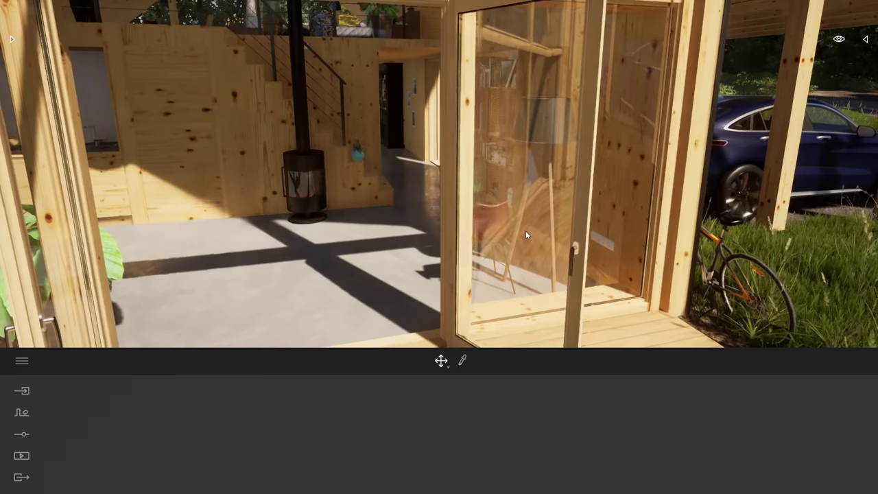
pyautogui.moveTo(526, 234); pyautogui.dragTo(447, 177, button='right')
# Show the camera, helicopter and pedestrian options for the viewport again, and move inside the cabin to the top of the stairs
pyautogui.click(838, 40)
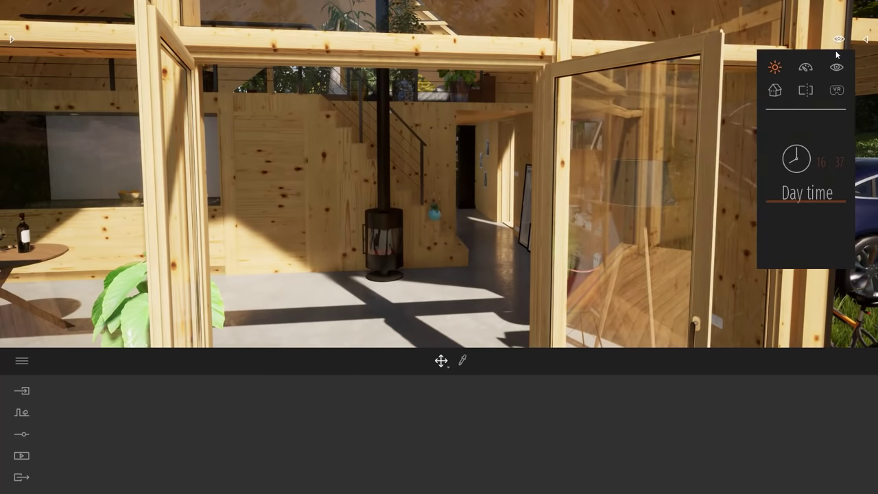
pyautogui.click(837, 68)
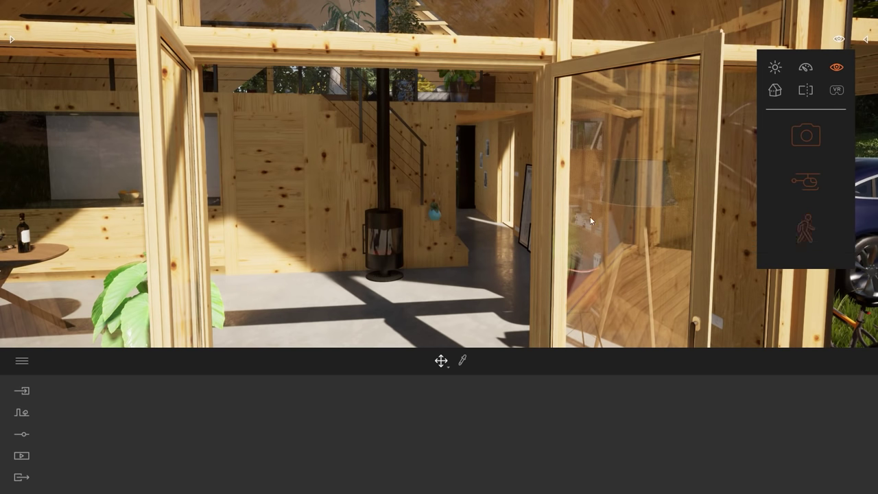
pyautogui.press('w')
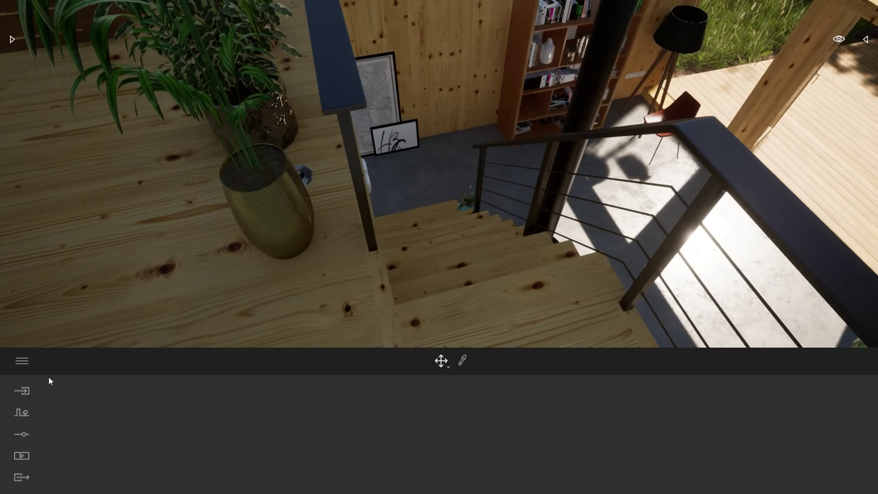
# In the Appearance preferences, set the footstep sound to Concrete and the footstep volume to 0
pyautogui.click(25, 365)
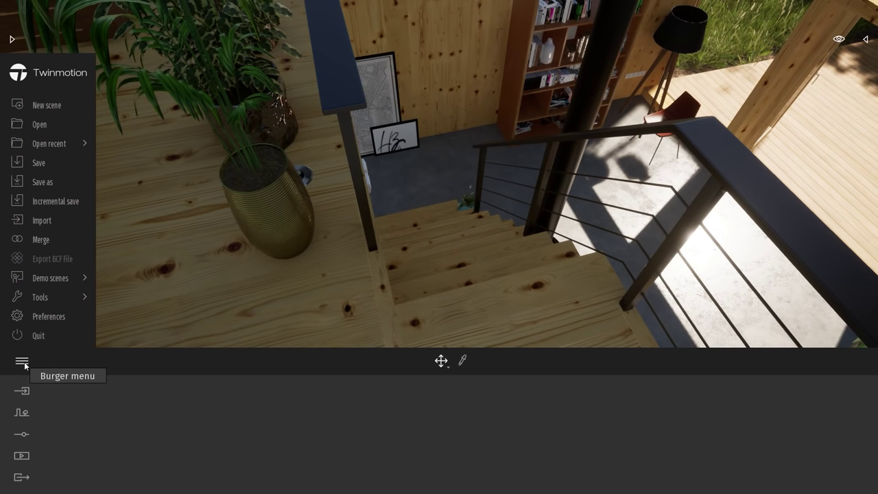
pyautogui.click(50, 318)
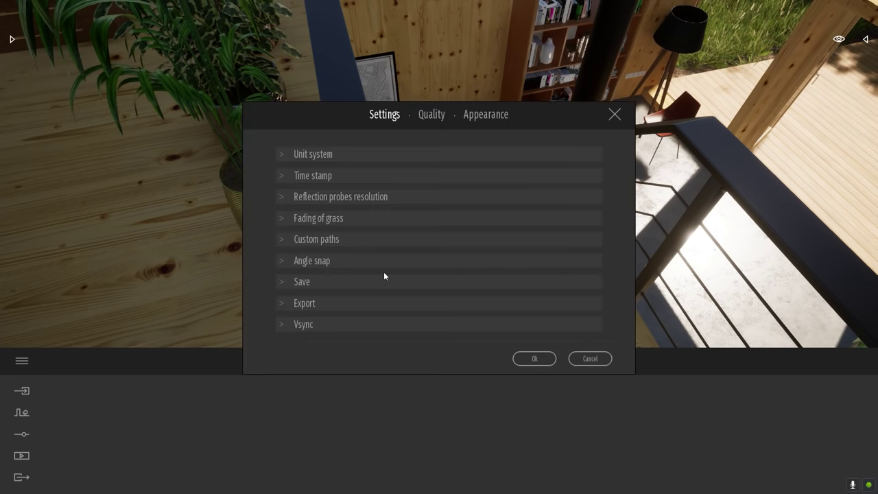
pyautogui.click(494, 116)
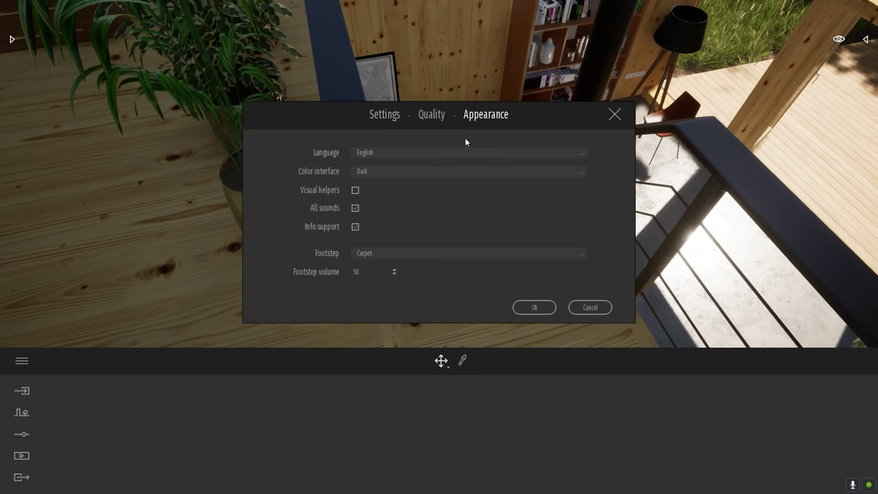
pyautogui.click(373, 255)
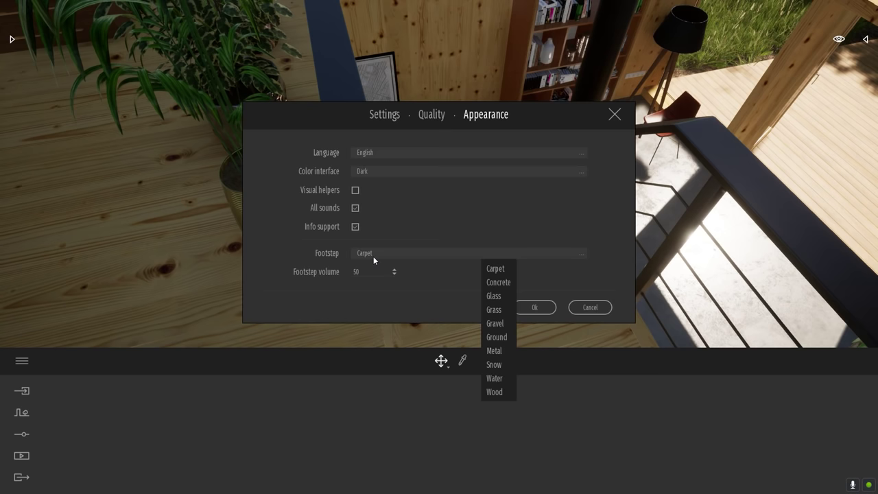
pyautogui.click(500, 282)
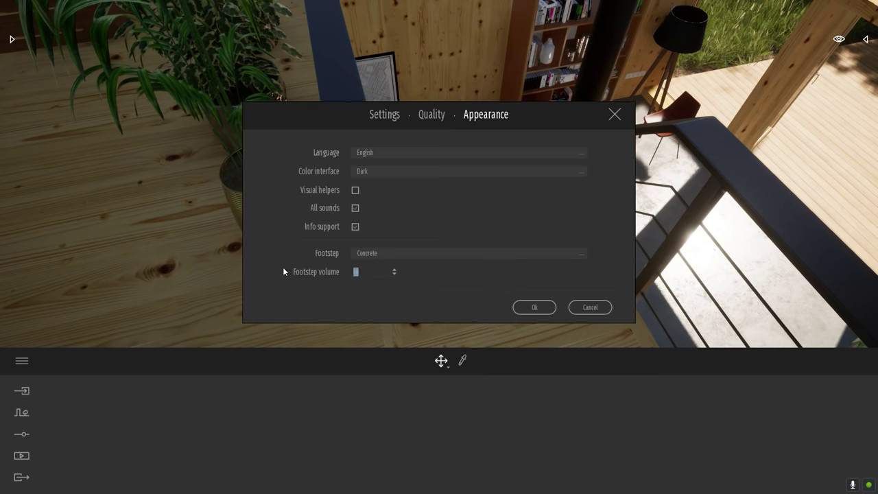
# Try Wood as the footstep sound, choose Glass instead, apply the preferences and move down the stairs
pyautogui.click(367, 253)
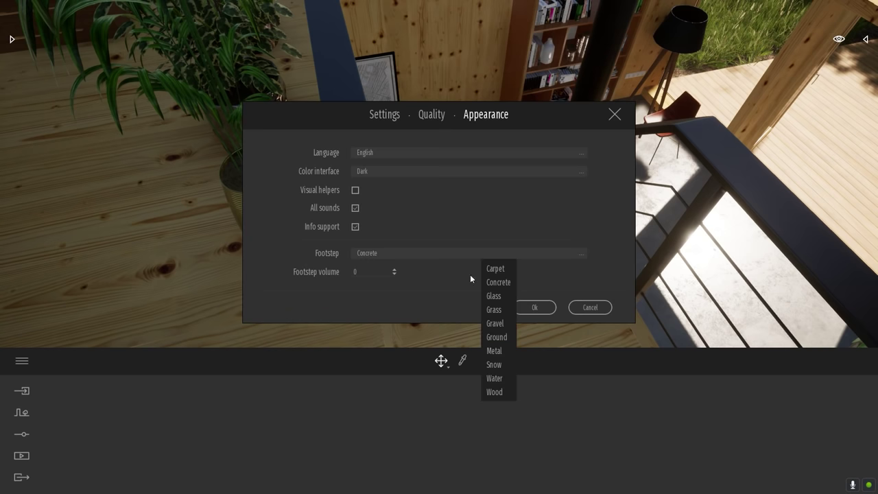
pyautogui.click(494, 392)
pyautogui.click(401, 255)
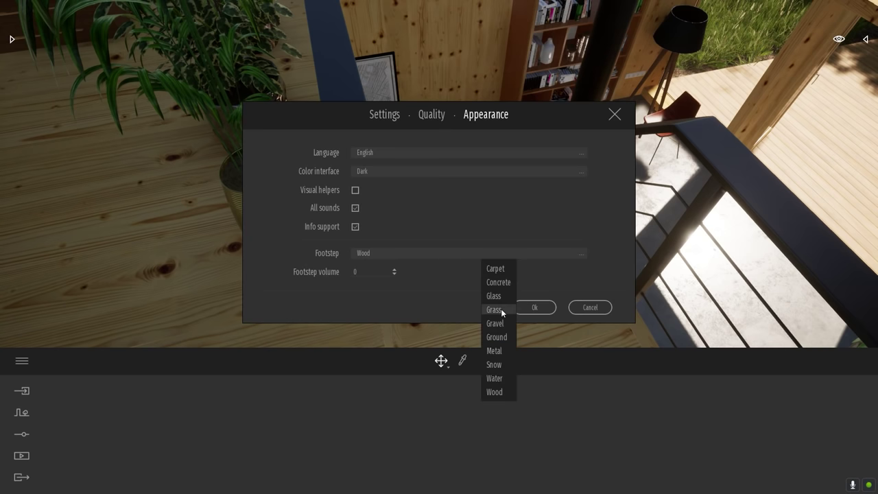
pyautogui.click(499, 297)
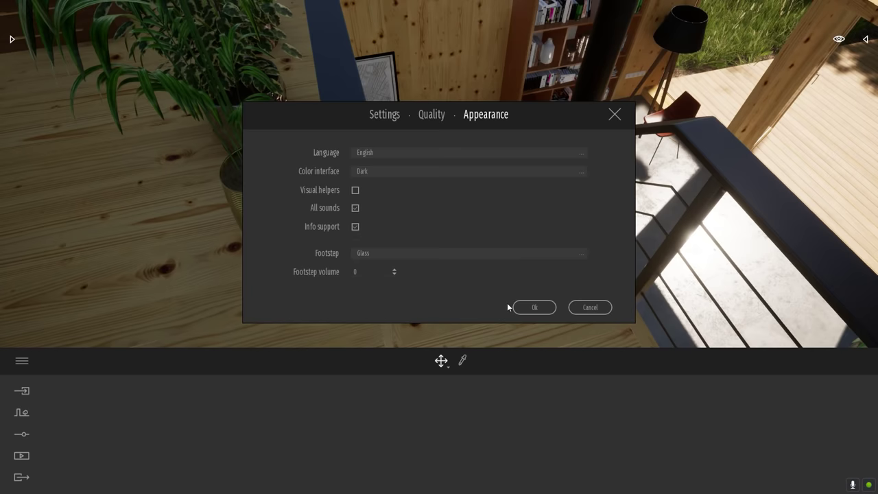
pyautogui.click(529, 307)
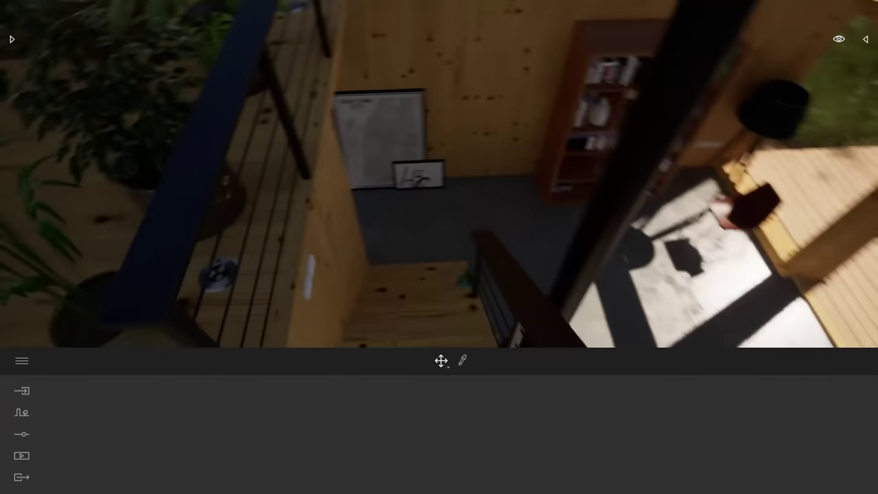
pyautogui.press('w')
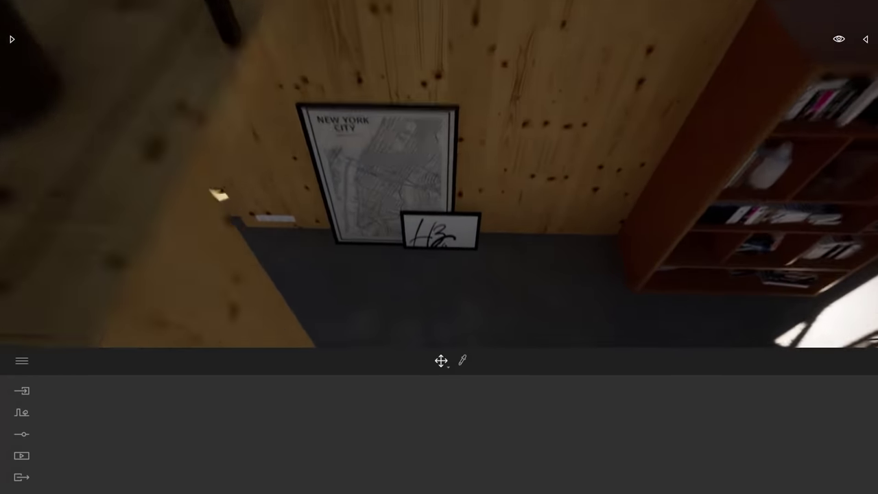
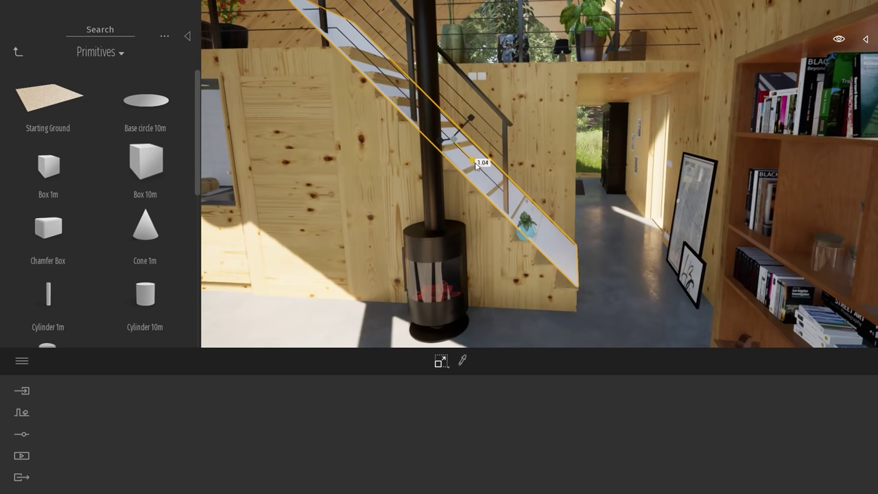
# Scale the selected panel along the staircase, and inspect its alignment with the steps from several angles
pyautogui.moveTo(462, 130); pyautogui.dragTo(509, 168)
pyautogui.press('w')
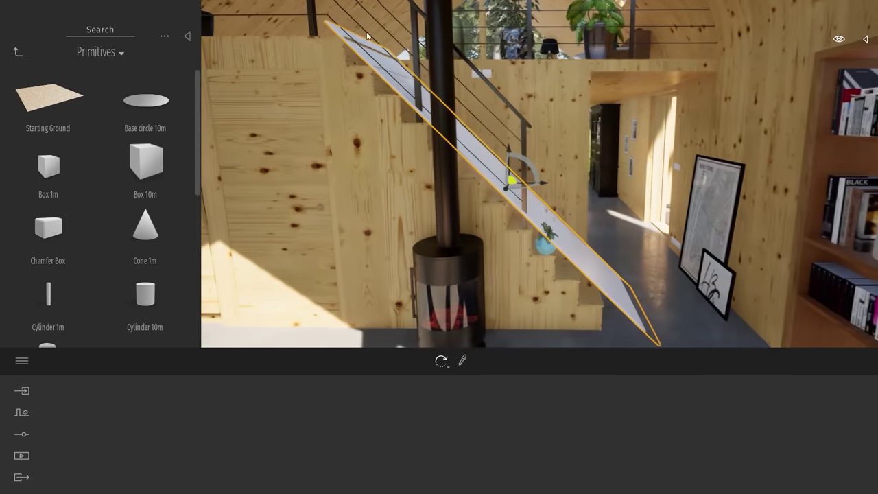
pyautogui.moveTo(363, 45); pyautogui.dragTo(418, 58, button='right')
pyautogui.moveTo(569, 260); pyautogui.dragTo(597, 282, button='right')
pyautogui.moveTo(311, 16); pyautogui.dragTo(348, 51, button='right')
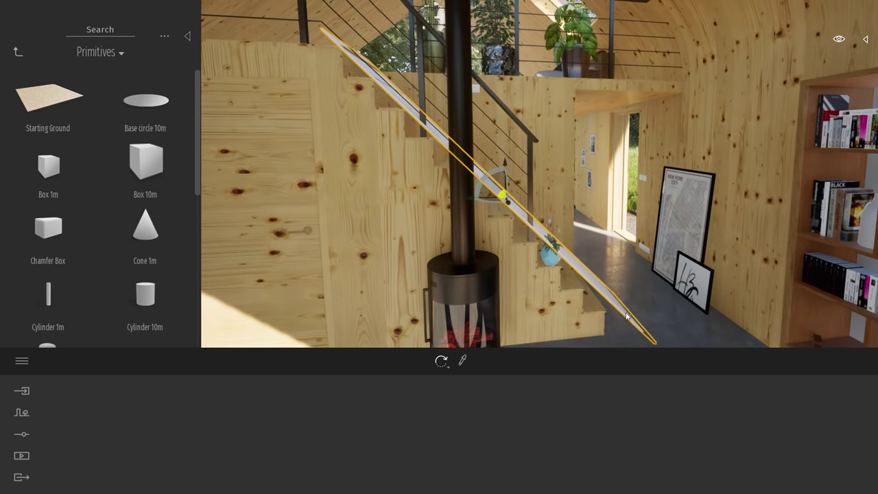
pyautogui.moveTo(625, 263); pyautogui.dragTo(575, 268, button='right')
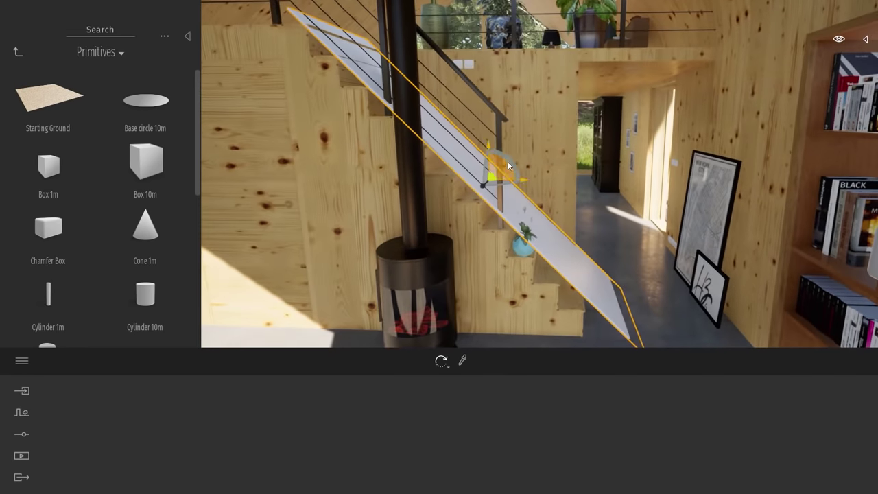
# Try rotating the selected stair panel, and set the angle snap to 1 in the preferences
pyautogui.moveTo(515, 165); pyautogui.dragTo(515, 164)
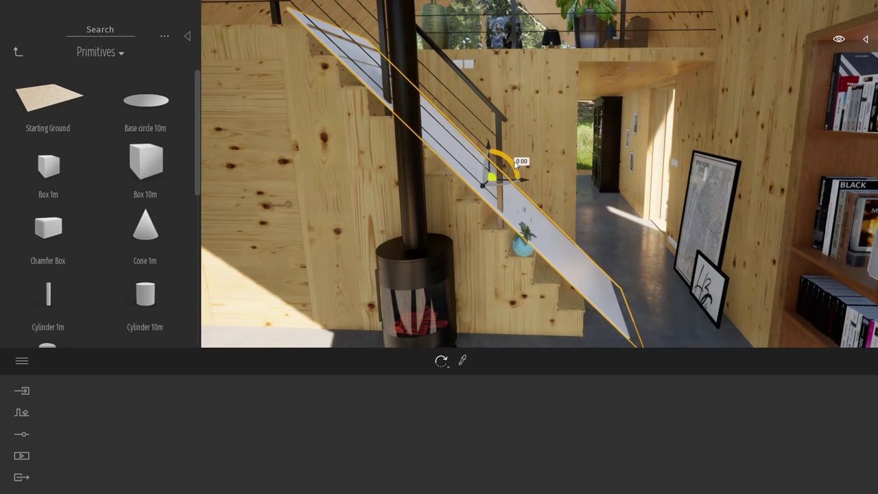
pyautogui.click(22, 363)
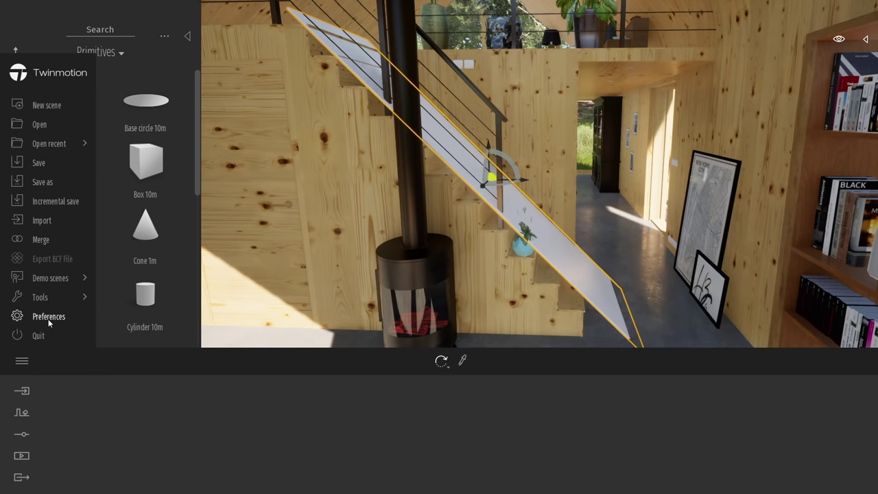
pyautogui.click(49, 317)
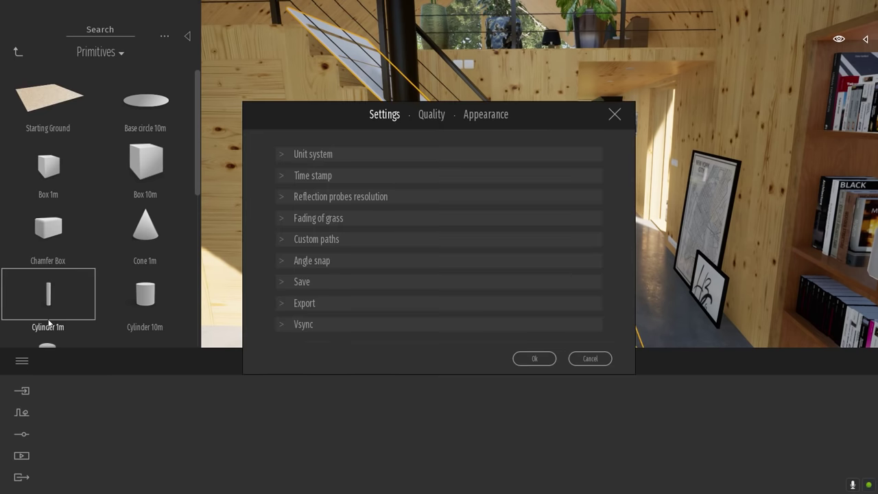
pyautogui.click(312, 261)
pyautogui.write('1')
pyautogui.click(534, 379)
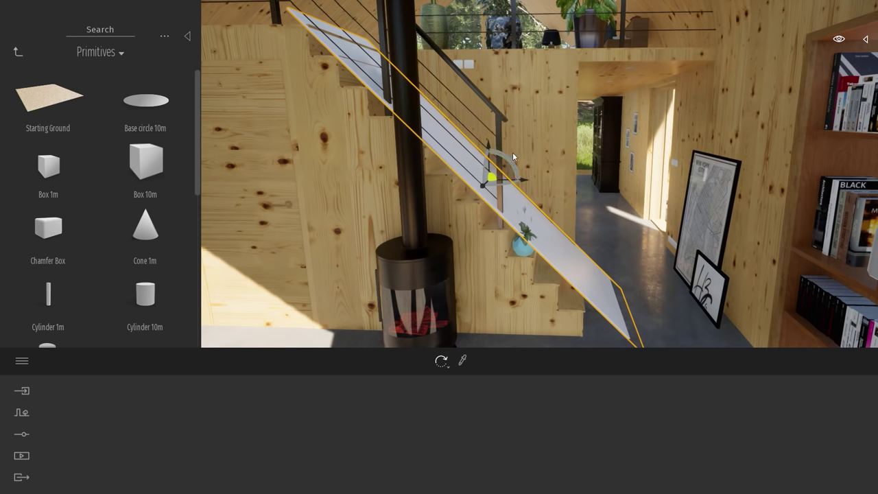
# Adjust the white stair panel's rotation and position to follow the slope of the steps, then deselect it
pyautogui.click(516, 153)
pyautogui.click(586, 284)
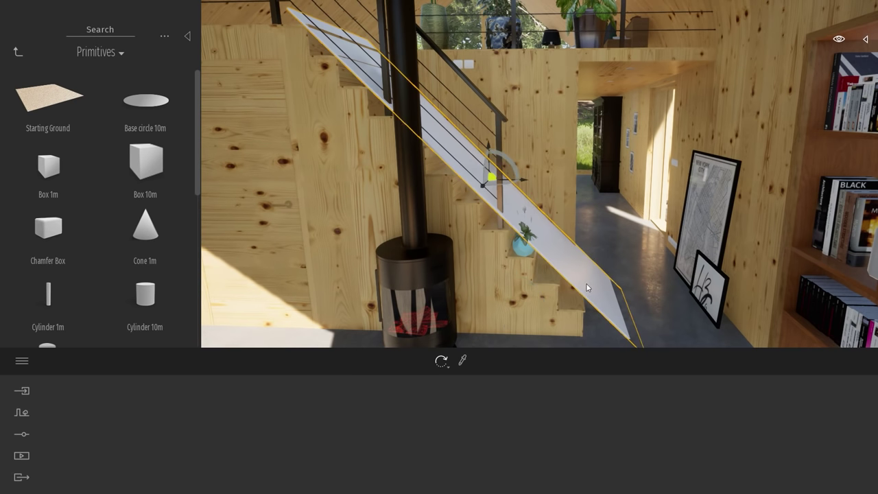
pyautogui.moveTo(510, 162); pyautogui.dragTo(516, 193)
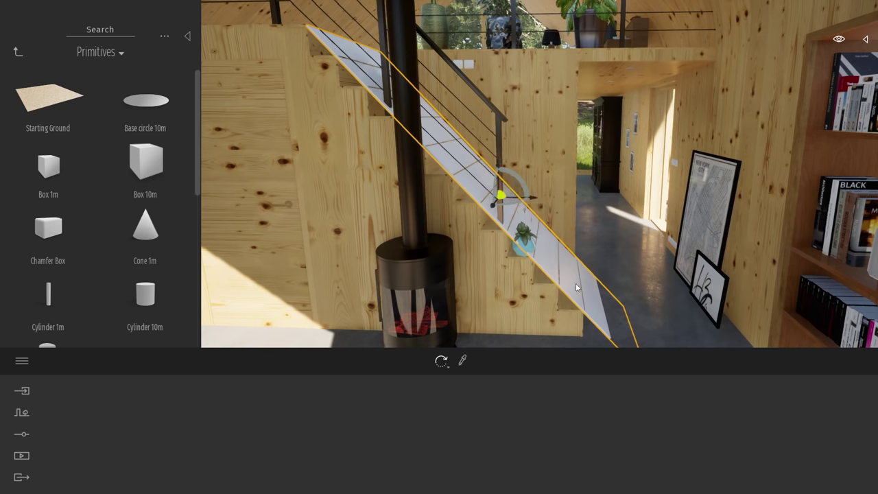
pyautogui.moveTo(533, 202); pyautogui.dragTo(534, 200)
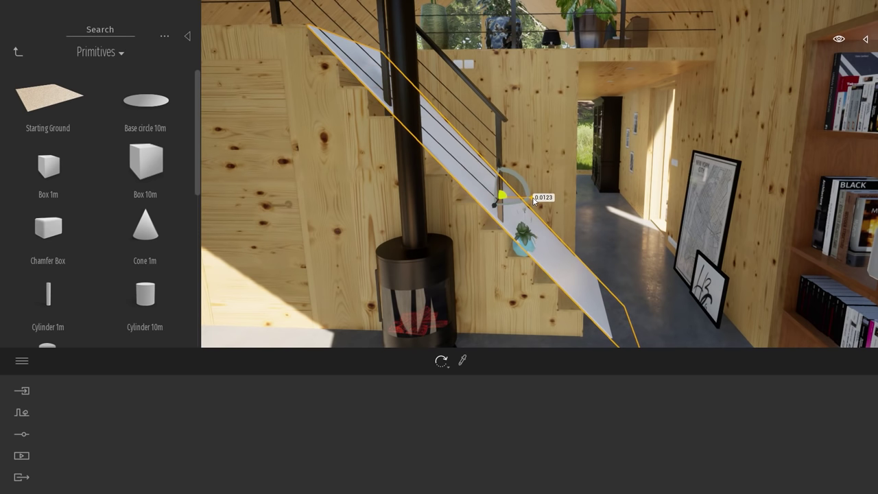
pyautogui.press('Escape')
# Inspect the white panel's alignment with the staircase from close up and from several angles
pyautogui.moveTo(598, 193); pyautogui.dragTo(639, 288, button='right')
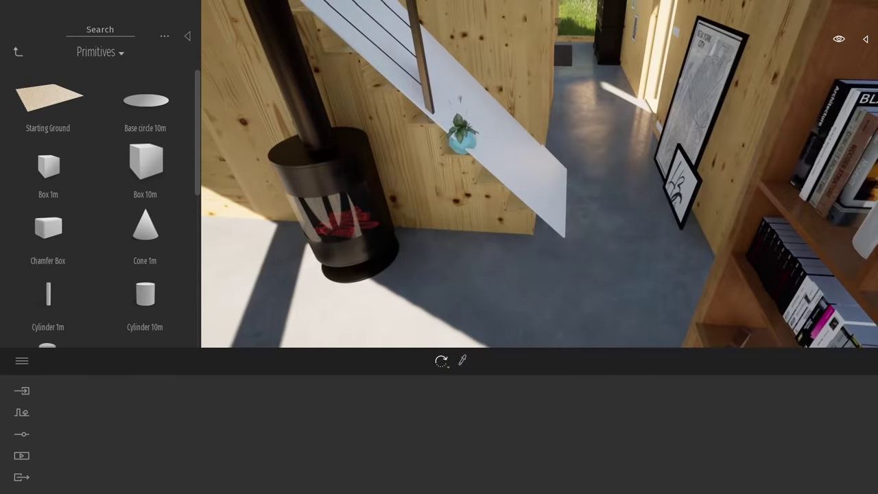
pyautogui.press('w')
pyautogui.moveTo(607, 177); pyautogui.dragTo(819, 255, button='right')
pyautogui.press('w')
pyautogui.press('w')
pyautogui.press('w')
pyautogui.press('w')
pyautogui.press('w')
pyautogui.moveTo(528, 178); pyautogui.dragTo(826, 167, button='right')
pyautogui.press('s')
pyautogui.press('d')
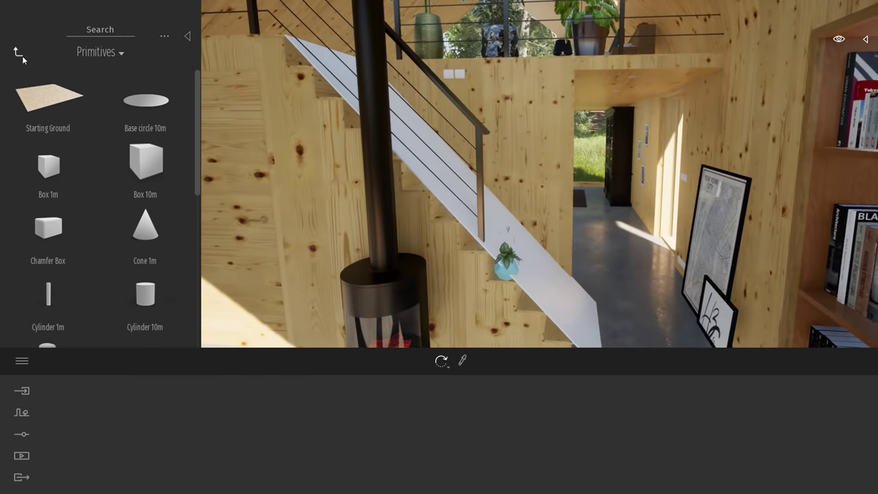
# Apply the Clear glass material from the Glass library category to the white stair panel
pyautogui.click(19, 52)
pyautogui.click(49, 103)
pyautogui.click(69, 113)
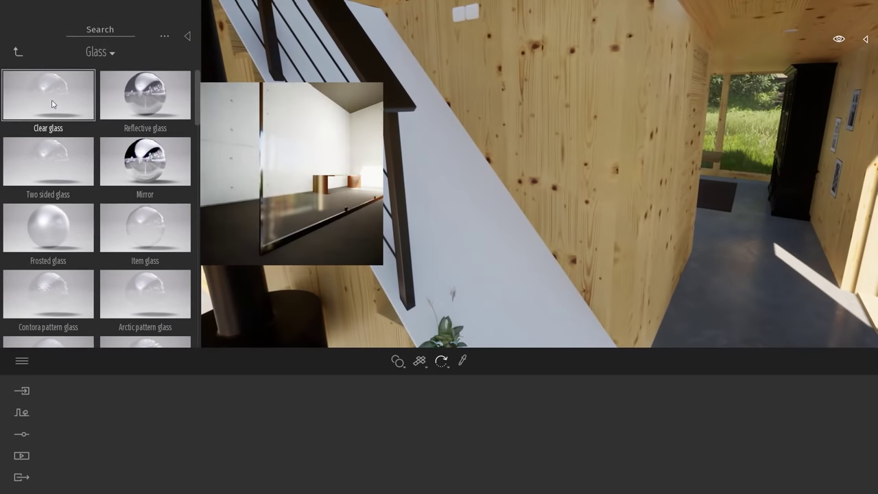
pyautogui.moveTo(50, 100); pyautogui.dragTo(483, 210)
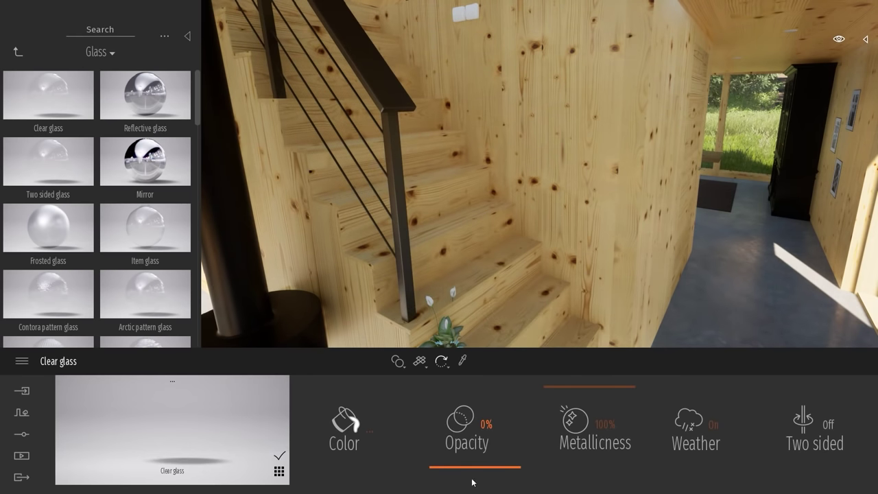
# Select the red chair beside the floor lamp, set the transform mode to Move and collapse the library
pyautogui.press('s')
pyautogui.moveTo(517, 155); pyautogui.dragTo(610, 171, button='right')
pyautogui.press('w')
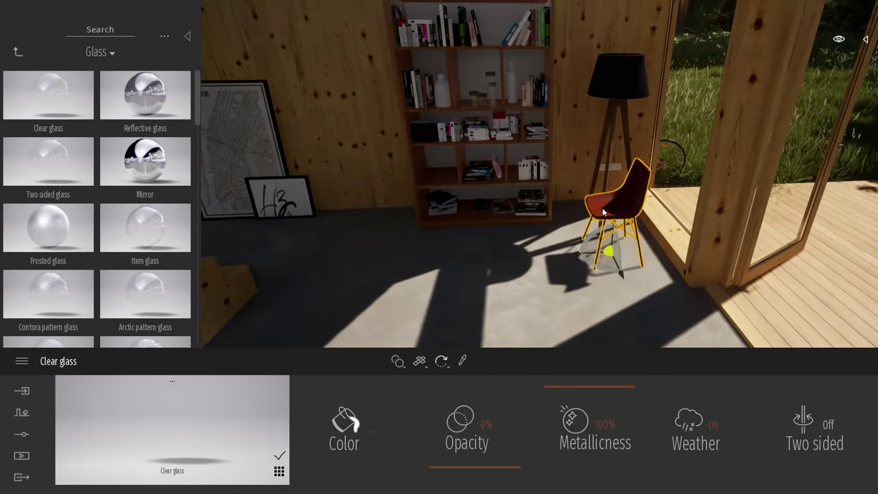
pyautogui.click(603, 211)
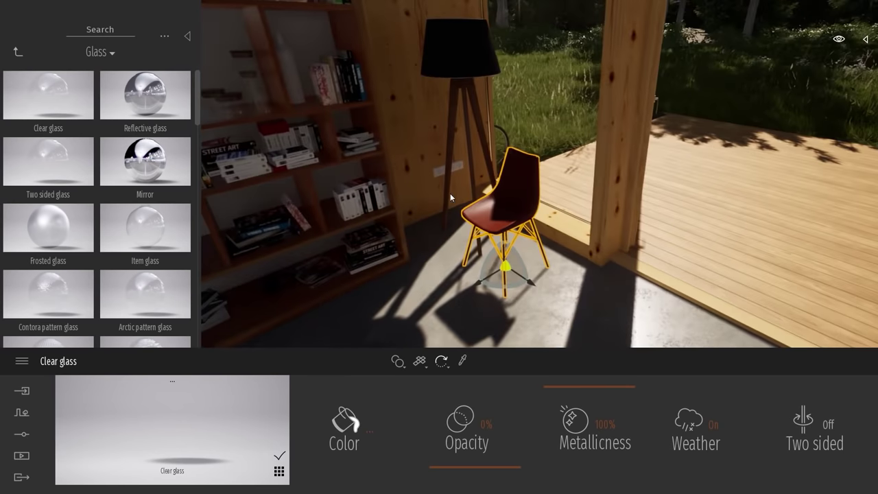
pyautogui.press('space')
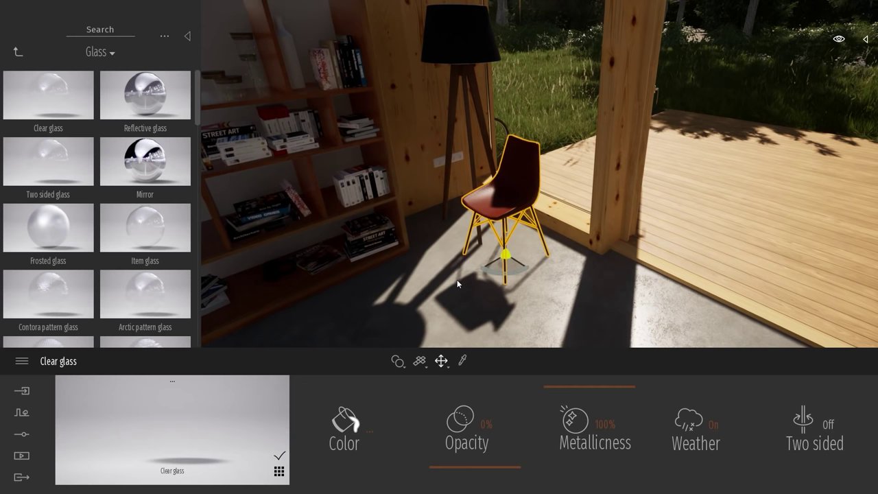
pyautogui.click(186, 36)
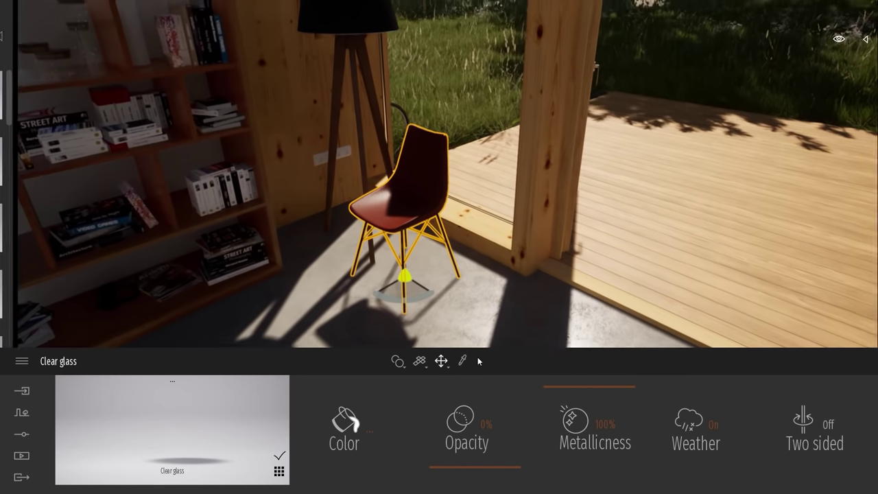
pyautogui.click(441, 361)
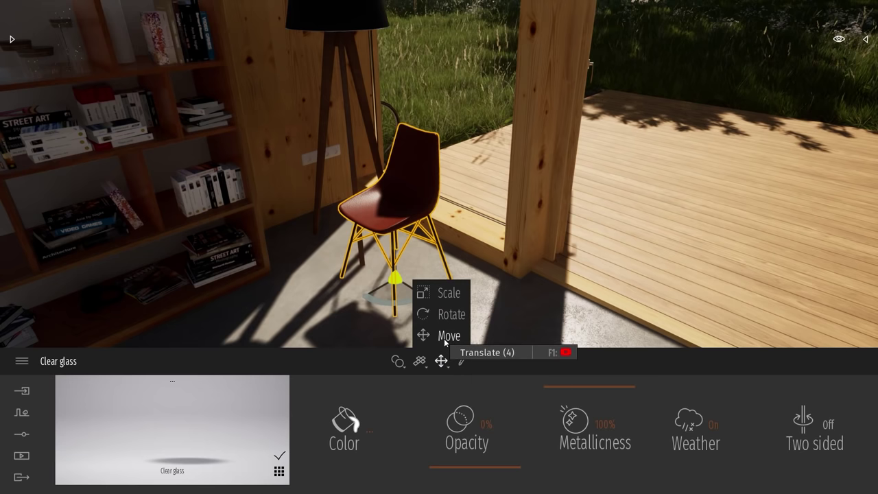
pyautogui.click(447, 336)
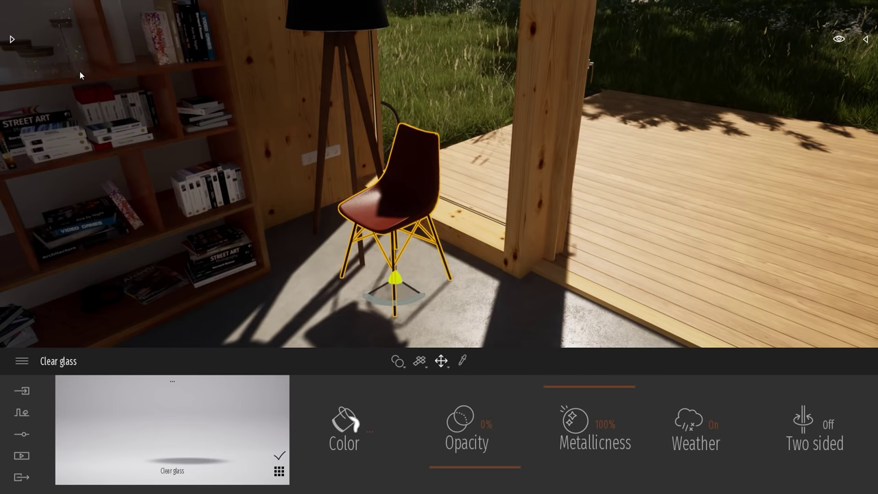
pyautogui.click(11, 41)
pyautogui.click(16, 54)
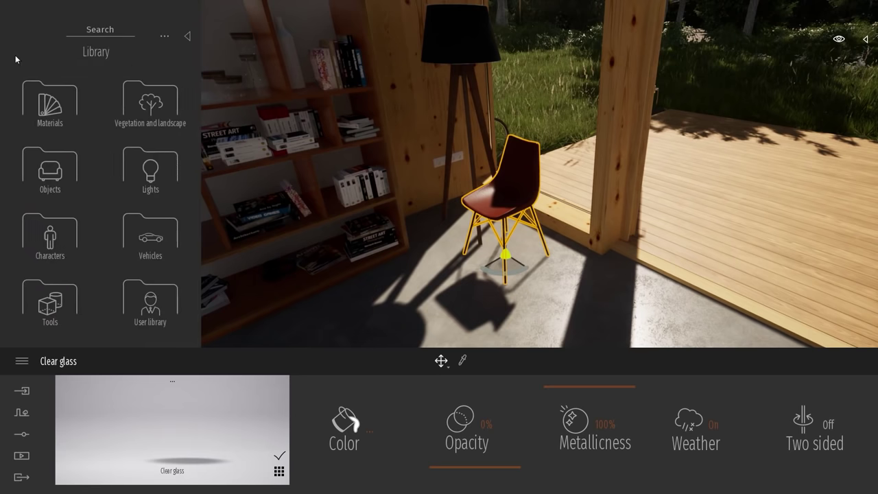
pyautogui.click(187, 35)
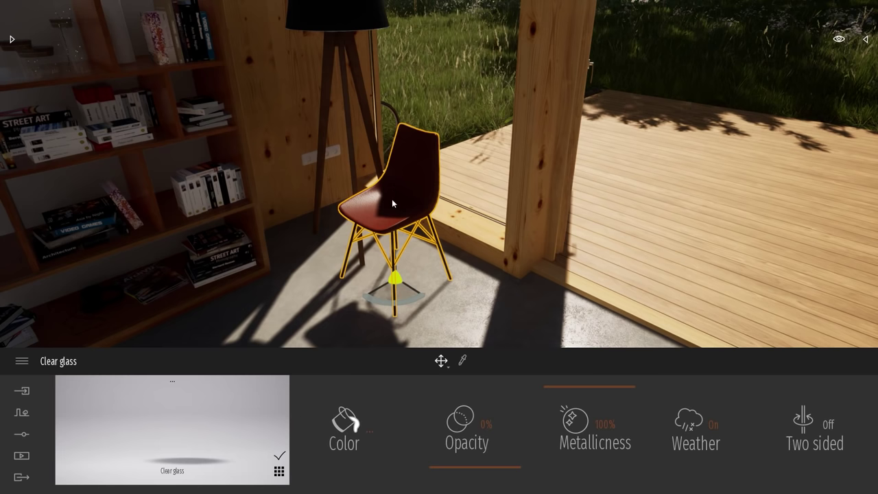
# Move the red chair vertically so that it is raised off the floor
pyautogui.moveTo(440, 365)
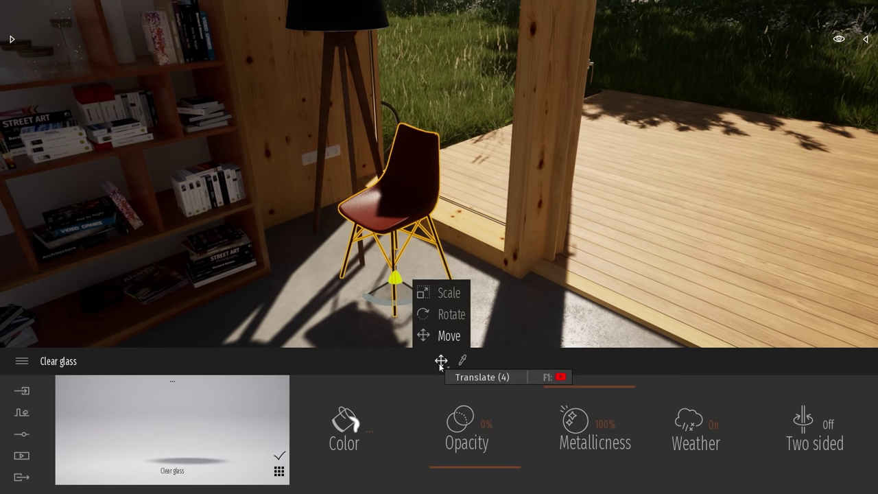
pyautogui.click(449, 336)
pyautogui.moveTo(384, 293); pyautogui.dragTo(387, 314)
pyautogui.moveTo(387, 314); pyautogui.dragTo(431, 260, button='right')
pyautogui.moveTo(431, 260); pyautogui.dragTo(446, 198)
pyautogui.keyDown('shift'); pyautogui.moveTo(531, 253); pyautogui.dragTo(465, 246, button='middle'); pyautogui.keyUp('shift')
pyautogui.moveTo(412, 221); pyautogui.dragTo(425, 258)
pyautogui.moveTo(425, 258); pyautogui.dragTo(417, 283, button='right')
pyautogui.scroll(2, 447, 188)
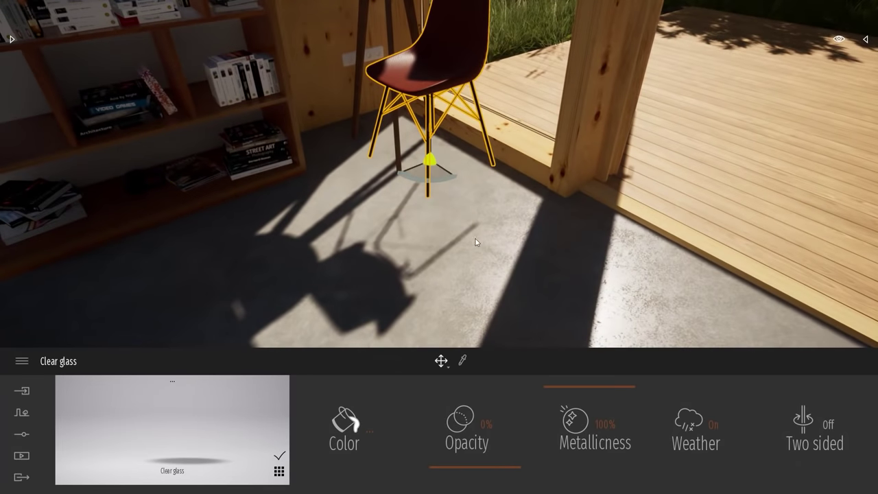
# Lower the red chair back onto the floor beside the floor lamp, checking its legs at floor level
pyautogui.moveTo(476, 242); pyautogui.dragTo(470, 231, button='right')
pyautogui.moveTo(466, 267); pyautogui.dragTo(455, 195, button='right')
pyautogui.moveTo(543, 178); pyautogui.dragTo(531, 211, button='right')
pyautogui.moveTo(397, 161); pyautogui.dragTo(440, 185)
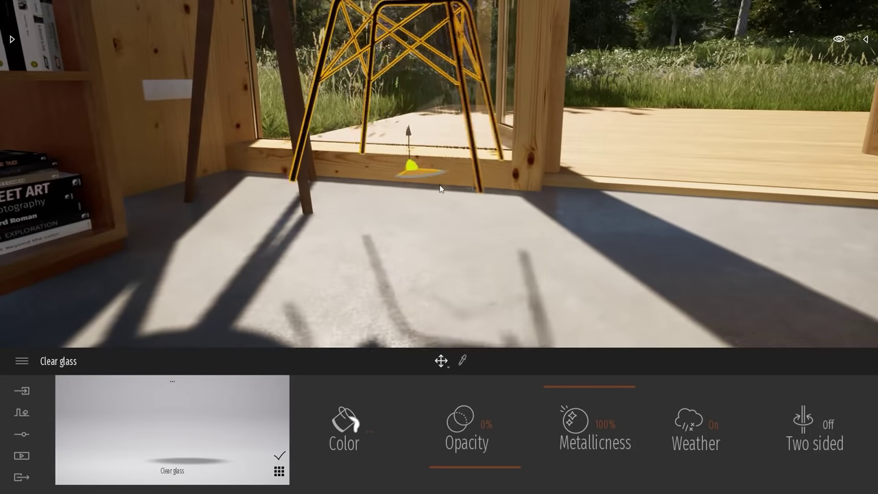
pyautogui.moveTo(436, 152); pyautogui.dragTo(437, 152)
pyautogui.moveTo(570, 195); pyautogui.dragTo(560, 174, button='right')
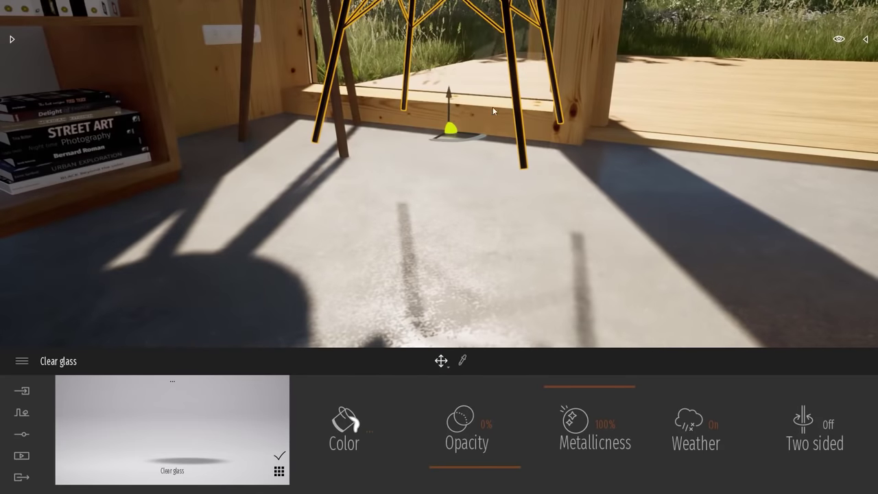
pyautogui.moveTo(450, 111); pyautogui.dragTo(468, 78)
pyautogui.moveTo(521, 138); pyautogui.dragTo(504, 147, button='right')
pyautogui.moveTo(474, 139); pyautogui.dragTo(464, 220)
pyautogui.keyDown('shift'); pyautogui.moveTo(466, 221); pyautogui.dragTo(412, 221, button='middle'); pyautogui.keyUp('shift')
pyautogui.scroll(-5, 578, 227)
pyautogui.moveTo(470, 192); pyautogui.dragTo(542, 208)
pyautogui.keyDown('shift'); pyautogui.moveTo(511, 230); pyautogui.dragTo(482, 250, button='middle'); pyautogui.keyUp('shift')
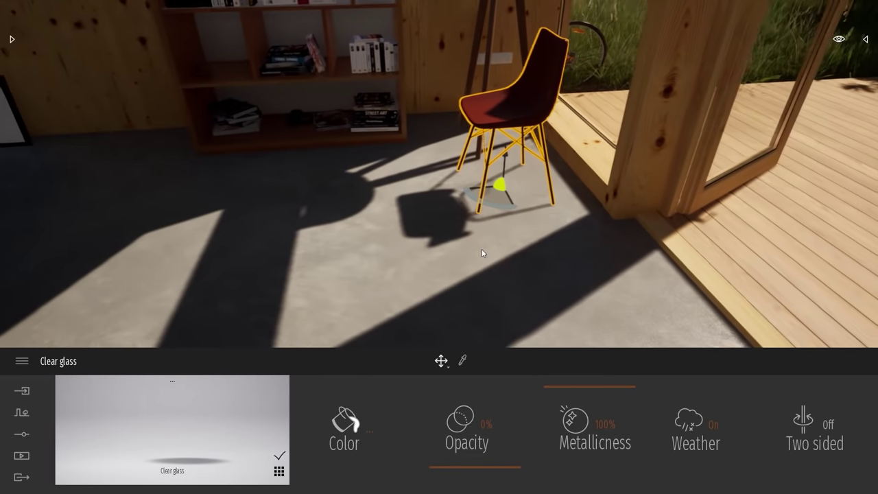
pyautogui.moveTo(518, 207); pyautogui.dragTo(519, 210)
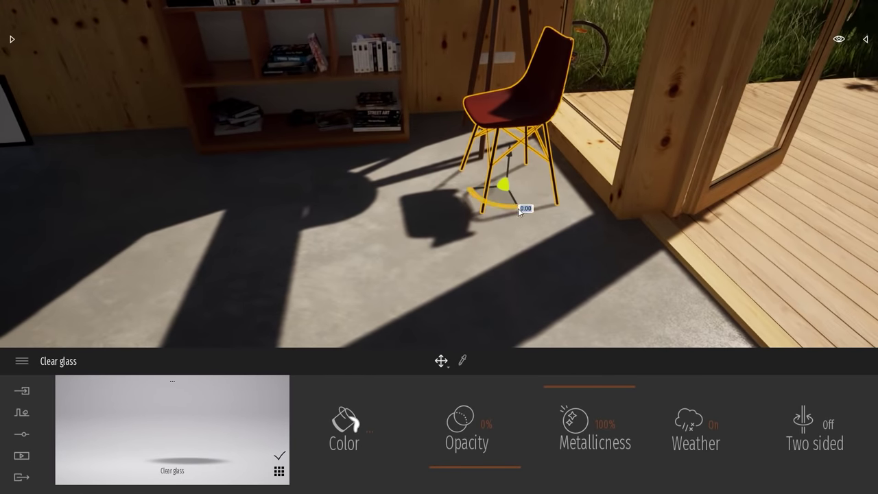
# Cycle the chair's transform mode through Rotate, Scale and Move, and leave it on Rotate
pyautogui.click(441, 361)
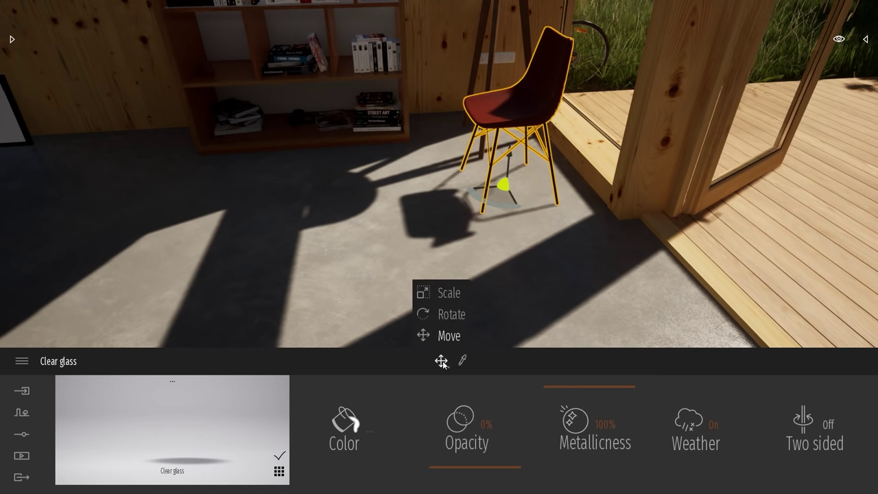
pyautogui.click(450, 315)
pyautogui.click(440, 360)
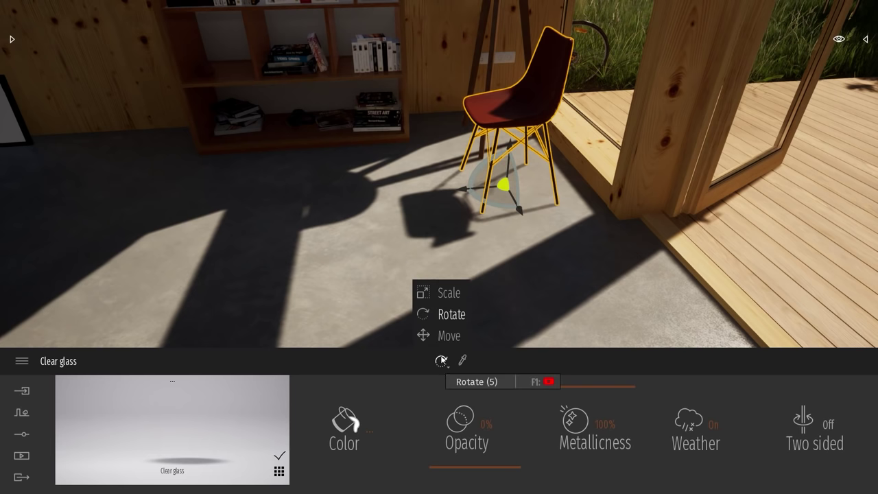
pyautogui.click(449, 294)
pyautogui.press('space')
pyautogui.press('space')
pyautogui.press('space')
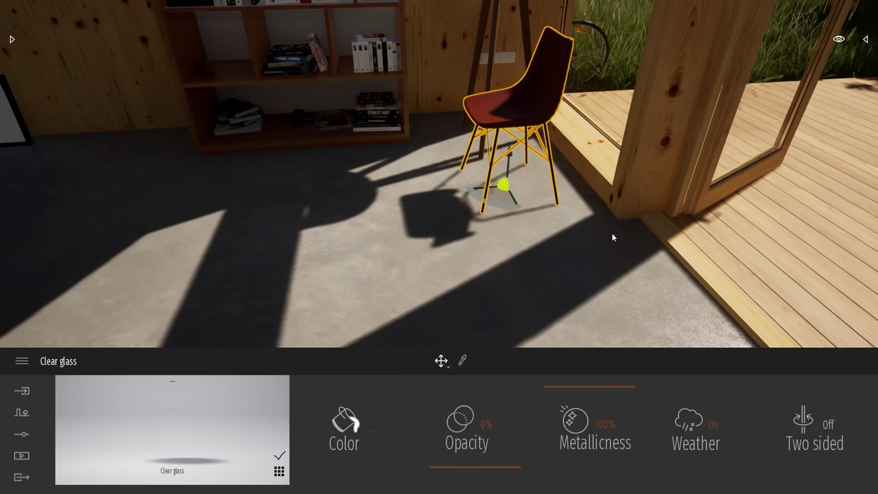
pyautogui.press('space')
pyautogui.keyDown('shift'); pyautogui.moveTo(524, 277); pyautogui.dragTo(508, 281, button='middle'); pyautogui.keyUp('shift')
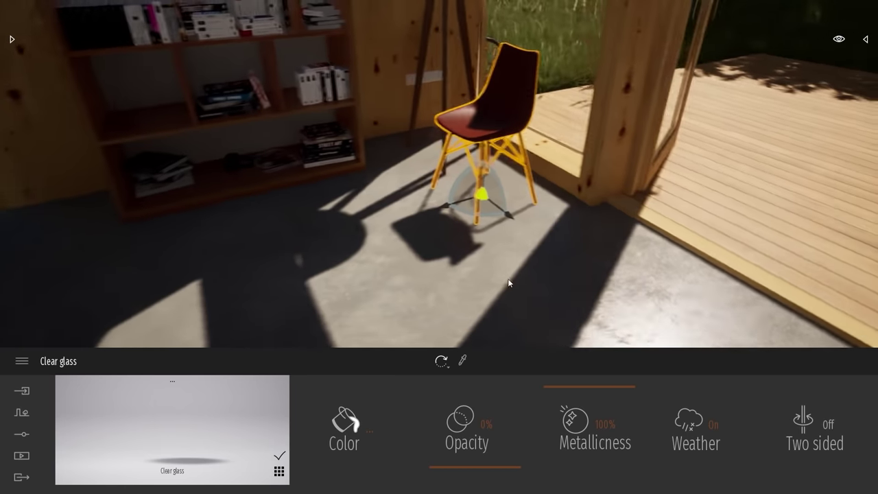
pyautogui.moveTo(508, 282); pyautogui.dragTo(441, 364)
pyautogui.moveTo(541, 177); pyautogui.dragTo(525, 195)
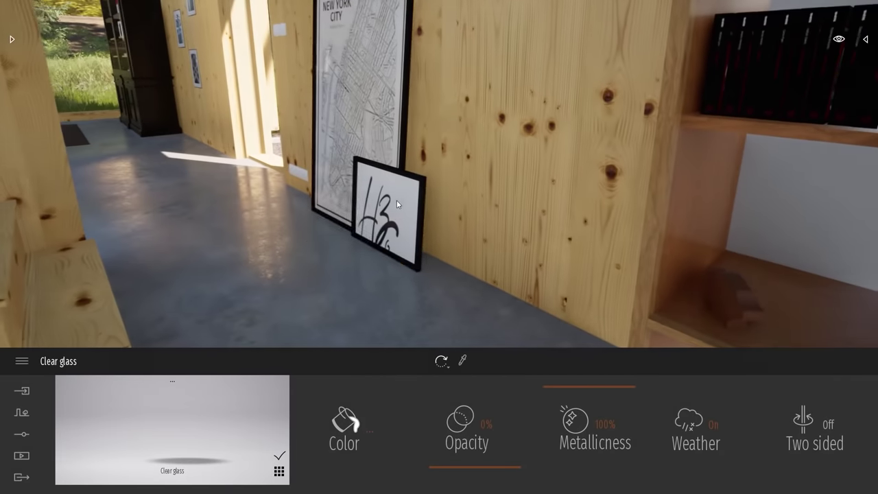
# Select the small framed lettering print and slide it along the wall towards the bookshelf
pyautogui.click(398, 199)
pyautogui.press('w')
pyautogui.moveTo(423, 217); pyautogui.dragTo(427, 269, button='right')
pyautogui.press('d')
pyautogui.press('a')
pyautogui.press('s')
pyautogui.moveTo(348, 274); pyautogui.dragTo(433, 290)
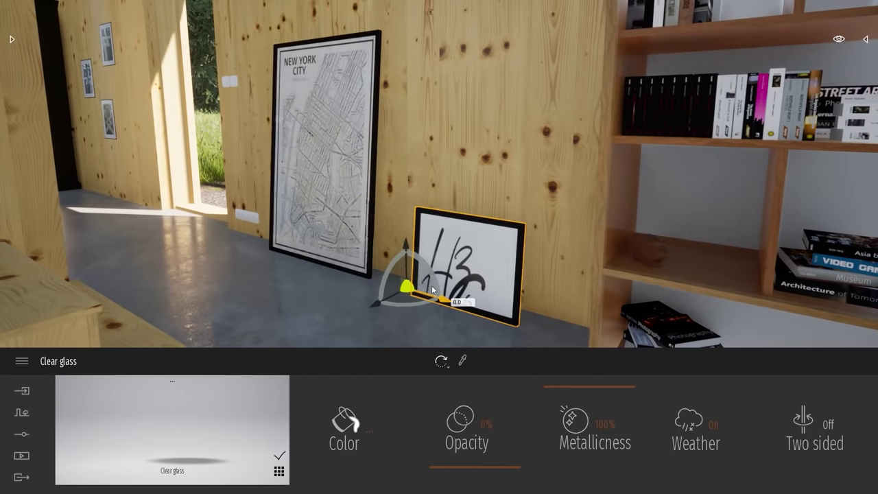
# Raise the small framed print from the floor to above the New York City poster's height
pyautogui.moveTo(410, 253); pyautogui.dragTo(409, 96)
pyautogui.moveTo(486, 224); pyautogui.dragTo(597, 193, button='right')
pyautogui.press('e')
pyautogui.press('w')
pyautogui.moveTo(405, 257); pyautogui.dragTo(355, 86)
# Rotate the small framed print about 7 degrees so it hangs flat against the wood wall
pyautogui.press('d')
pyautogui.moveTo(473, 133); pyautogui.dragTo(437, 131, button='right')
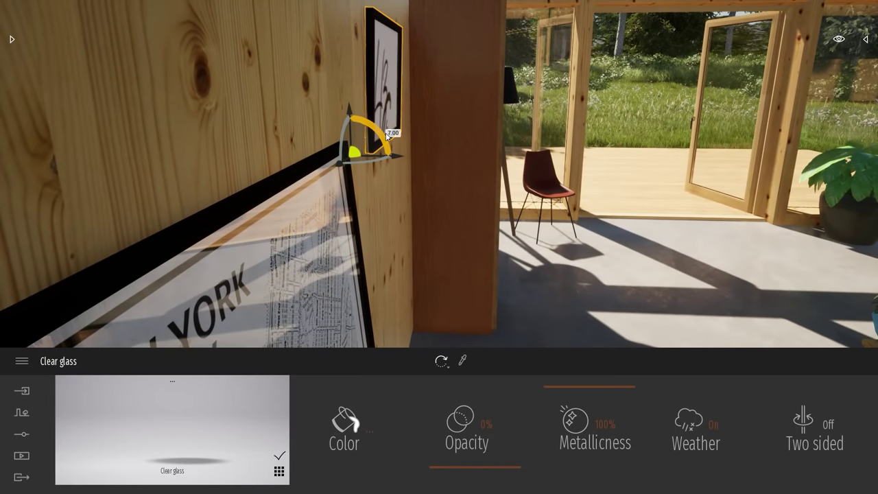
pyautogui.press('a')
pyautogui.moveTo(486, 185); pyautogui.dragTo(456, 160, button='right')
pyautogui.press('d')
pyautogui.press('a')
pyautogui.press('d')
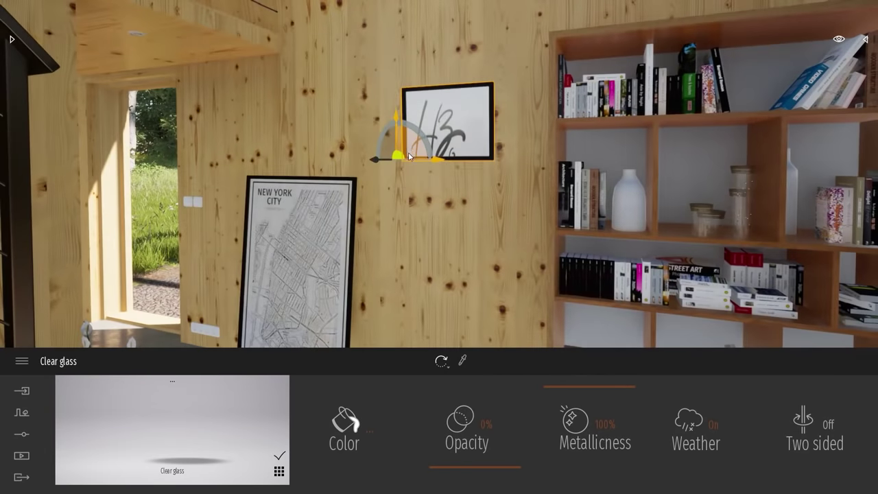
# Select the New York City poster and slide it along the wall to beneath the small framed print
pyautogui.moveTo(460, 236); pyautogui.dragTo(426, 231, button='right')
pyautogui.click(437, 178)
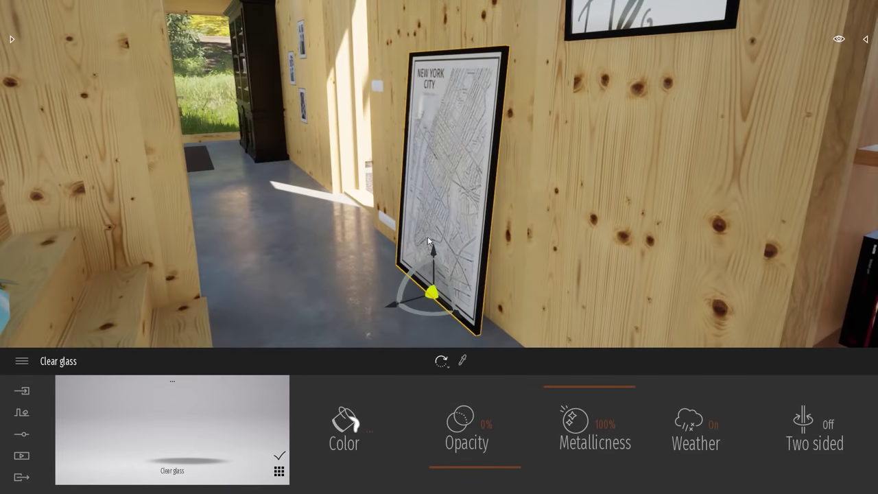
pyautogui.moveTo(417, 269); pyautogui.dragTo(391, 283)
pyautogui.moveTo(391, 283)
pyautogui.mouseDown(button='right')
pyautogui.moveTo(408, 292)
pyautogui.moveTo(382, 286)
pyautogui.mouseUp(button='right')
pyautogui.press('s')
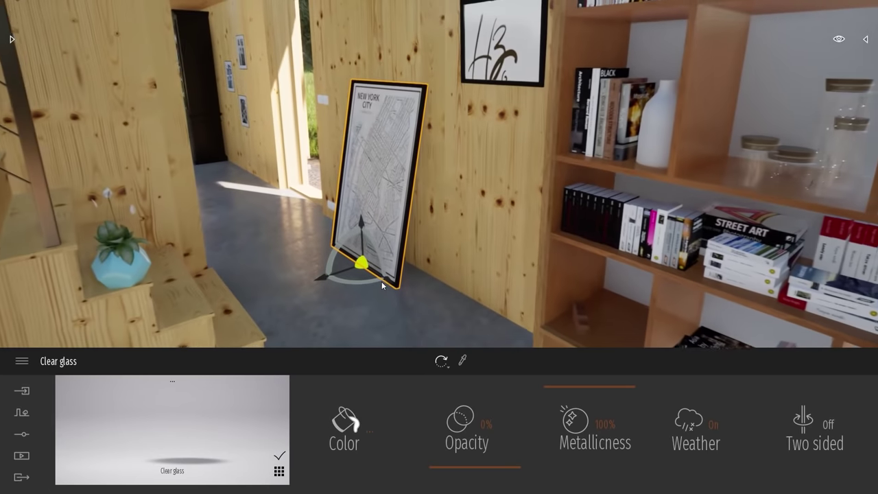
pyautogui.moveTo(392, 276); pyautogui.dragTo(503, 339)
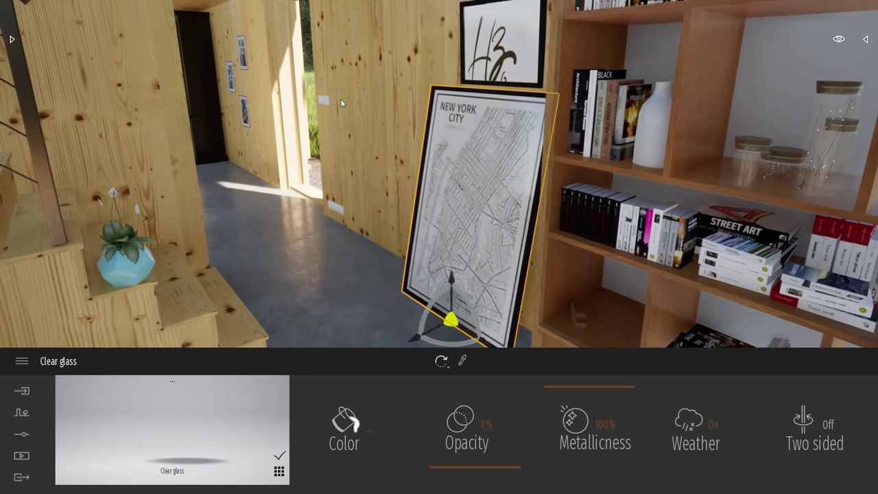
# Select the small framed print above the poster and scale it down uniformly
pyautogui.press('Escape')
pyautogui.press('s')
pyautogui.moveTo(392, 291); pyautogui.dragTo(408, 277, button='right')
pyautogui.press('w')
pyautogui.click(389, 168)
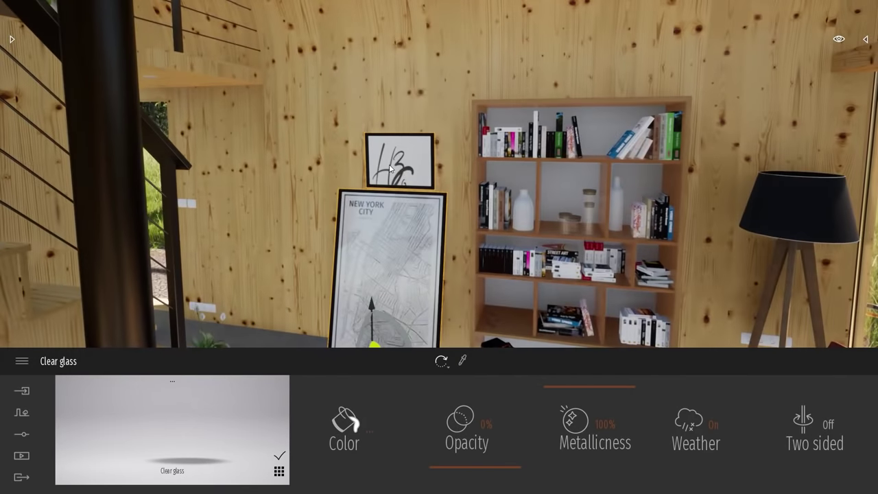
pyautogui.moveTo(454, 162); pyautogui.dragTo(453, 184, button='right')
pyautogui.click(405, 83)
pyautogui.press('Tab')
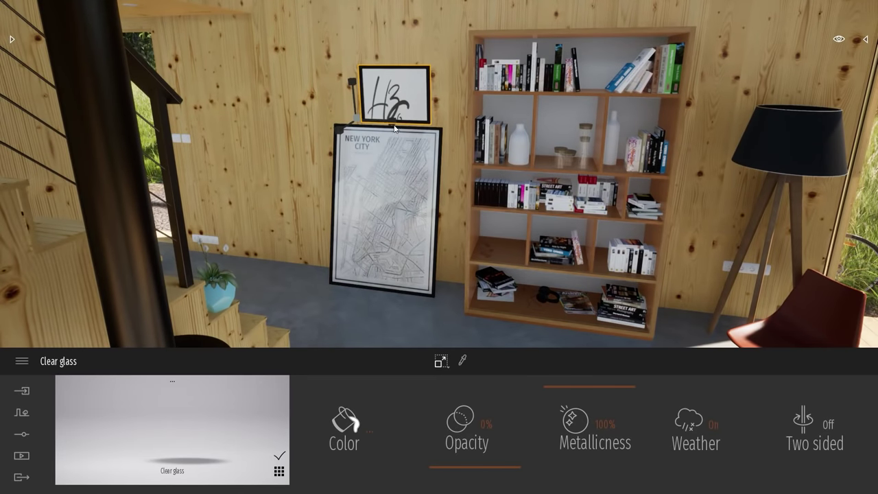
pyautogui.moveTo(402, 125); pyautogui.dragTo(351, 79)
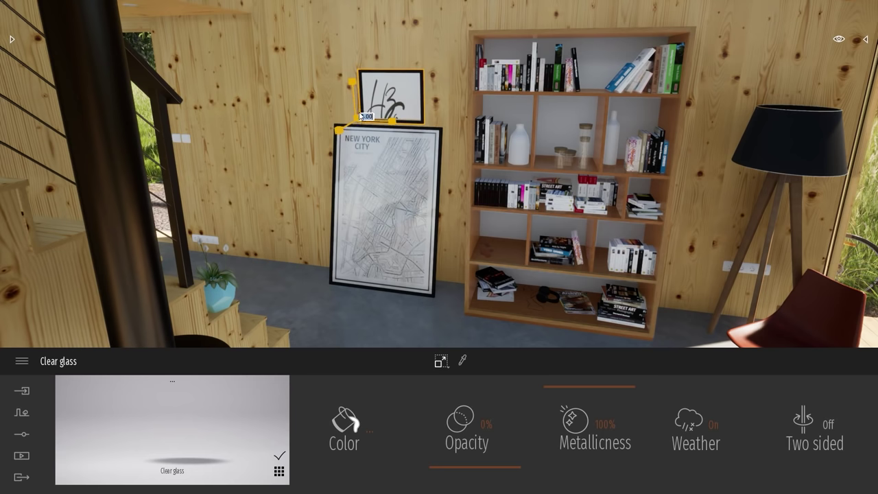
# Fine-tune the uniform scale of the small framed print above the New York City poster
pyautogui.moveTo(358, 121)
pyautogui.mouseDown()
pyautogui.moveTo(364, 43)
pyautogui.moveTo(357, 83)
pyautogui.moveTo(370, 184)
pyautogui.moveTo(368, 114)
pyautogui.moveTo(368, 125)
pyautogui.mouseUp()
pyautogui.press('s')
pyautogui.moveTo(530, 203); pyautogui.dragTo(439, 157, button='right')
pyautogui.press('w')
pyautogui.moveTo(517, 180); pyautogui.dragTo(534, 160, button='right')
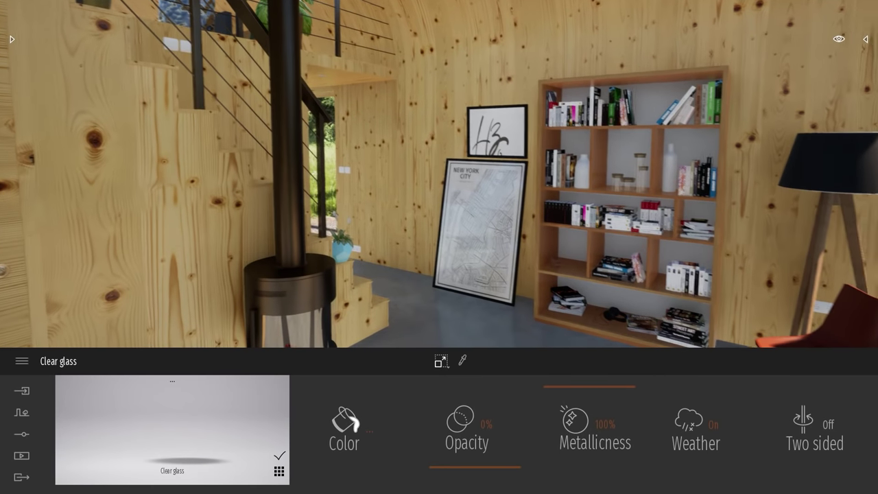
# Open the scene graph and look over the imported containers from 01_Context.FBX to 05_Doors.FBX
pyautogui.click(865, 40)
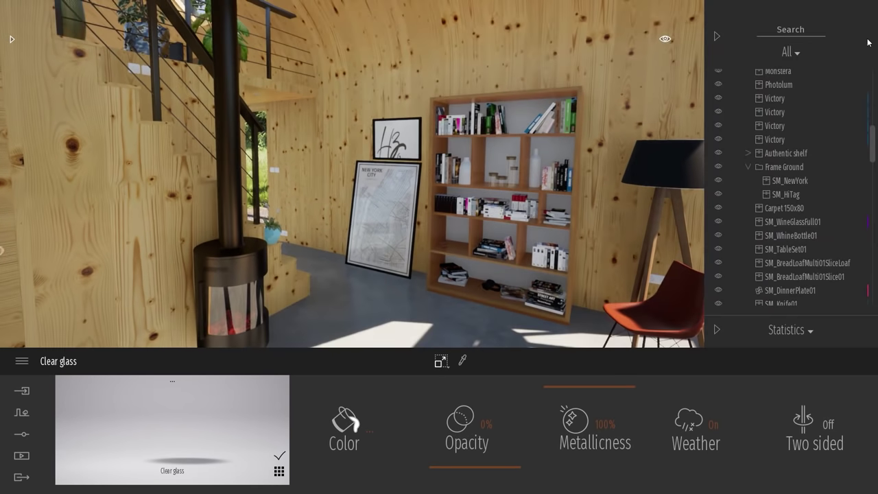
pyautogui.moveTo(872, 156); pyautogui.dragTo(769, 61)
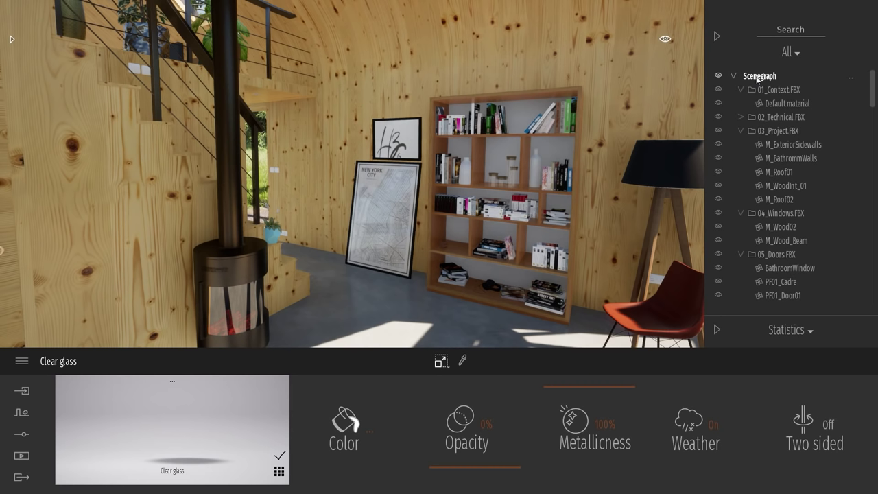
pyautogui.click(775, 91)
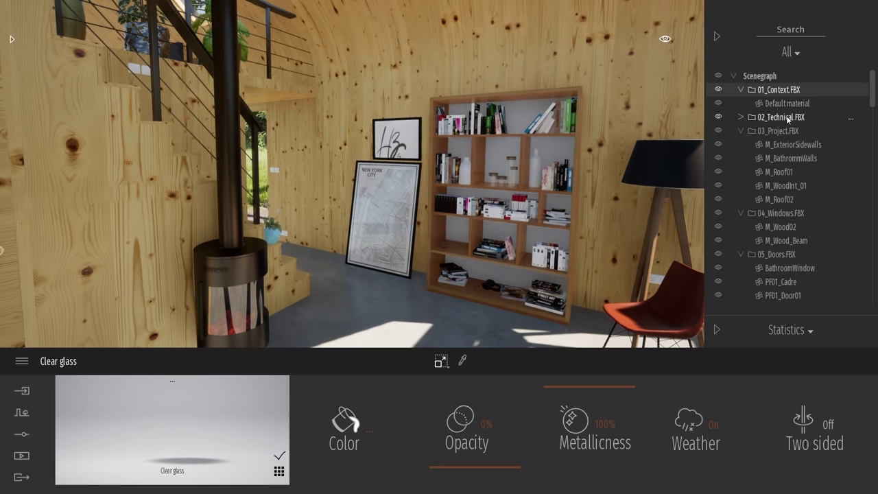
pyautogui.click(788, 118)
pyautogui.click(783, 89)
pyautogui.click(792, 119)
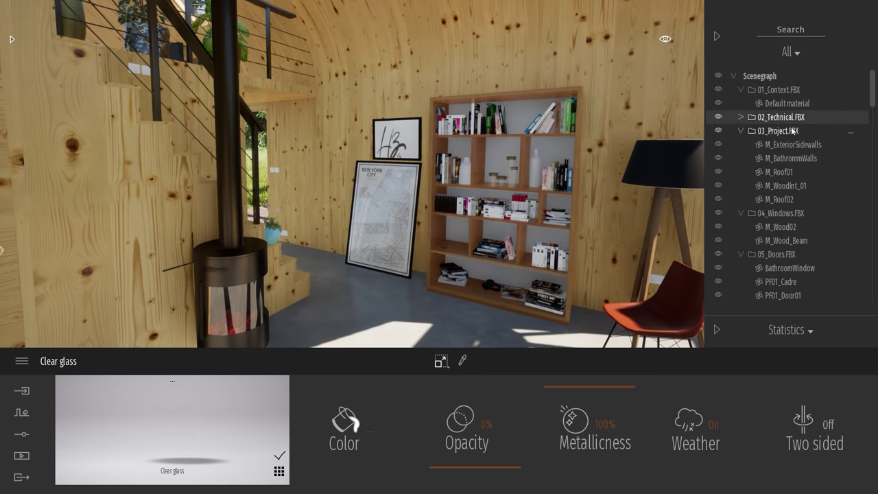
pyautogui.click(787, 214)
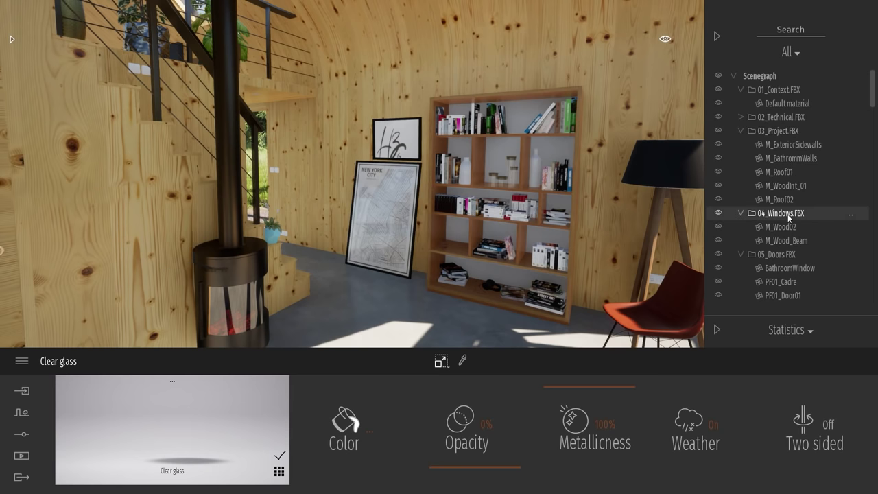
pyautogui.click(792, 256)
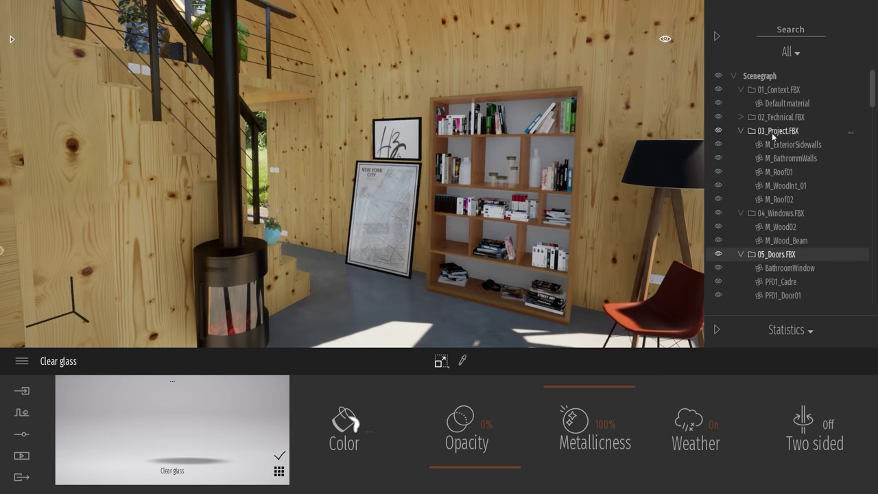
# Examine M_ExteriorSidewalls and M_Roof01 inside the 03_Project.FBX container, and collapse that container
pyautogui.click(771, 133)
pyautogui.click(741, 131)
pyautogui.click(741, 130)
pyautogui.click(787, 146)
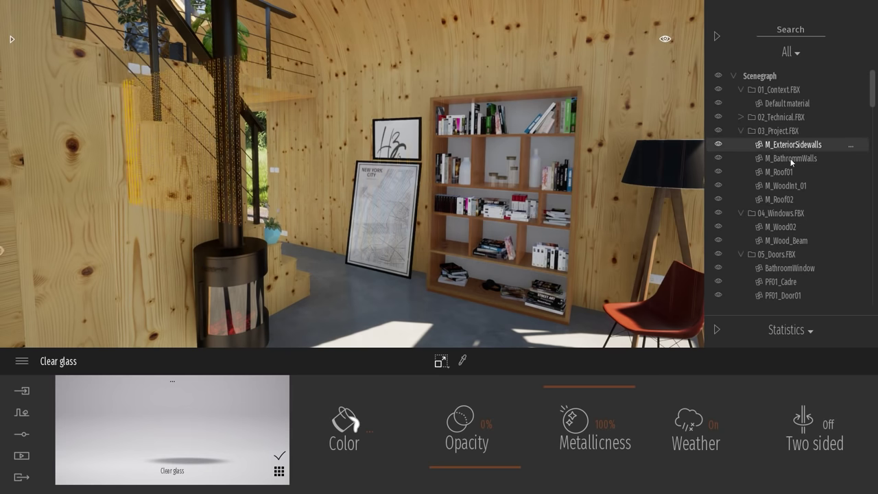
pyautogui.click(781, 172)
pyautogui.click(740, 130)
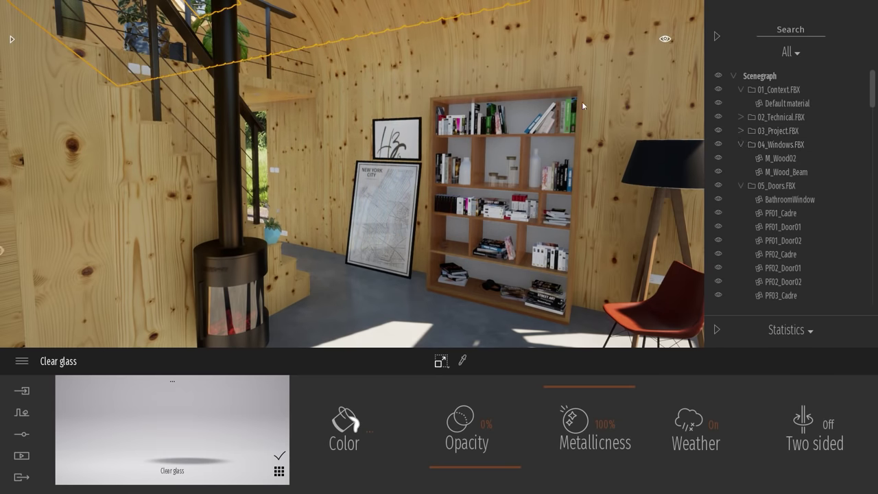
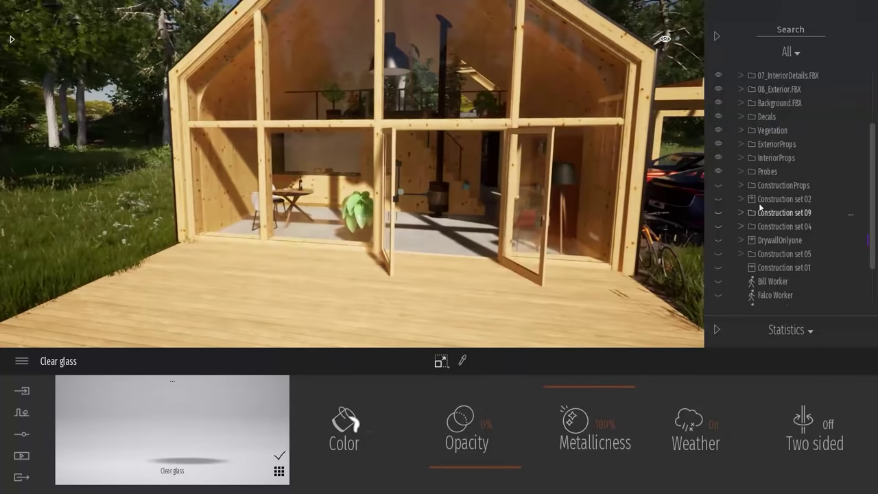
# Preview the hidden ConstructionProps container, and move all construction sets, DrywallOnlyone and the worker characters into it
pyautogui.click(718, 185)
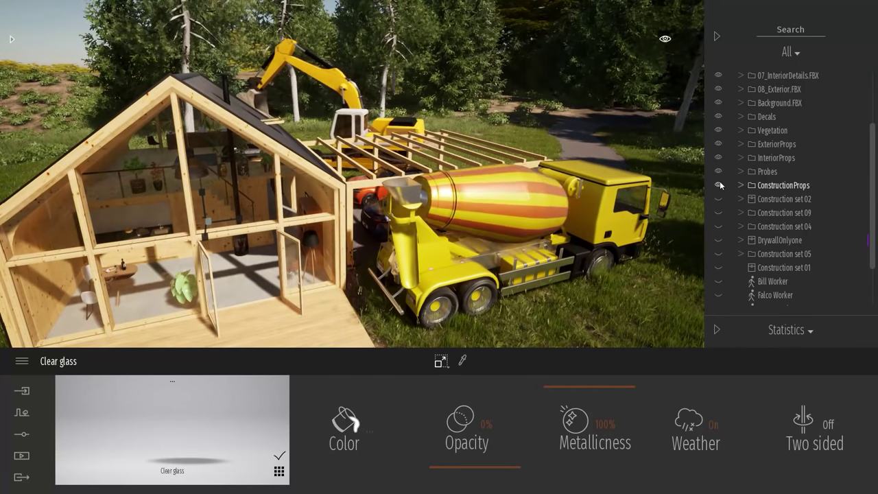
pyautogui.click(718, 185)
pyautogui.click(797, 202)
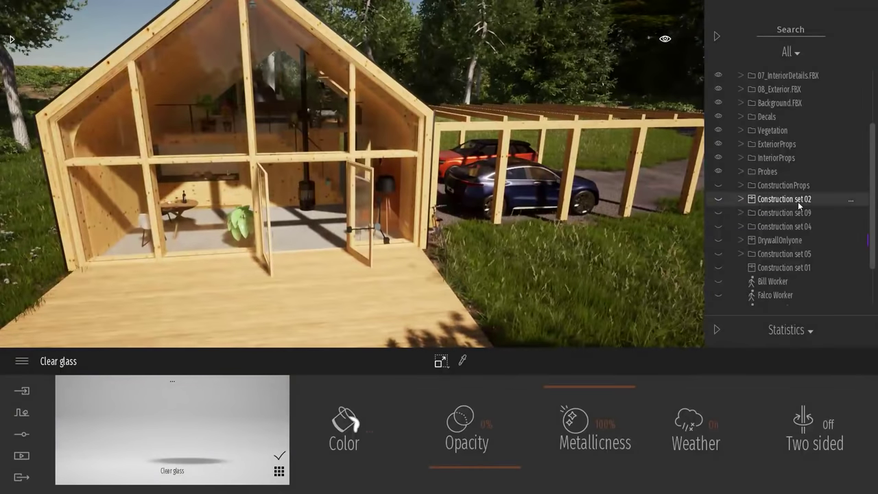
pyautogui.scroll(-2, 781, 267)
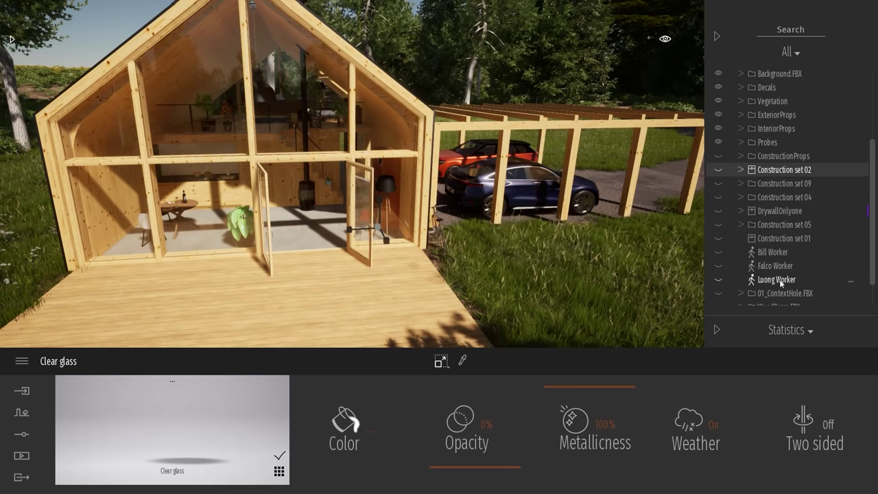
pyautogui.moveTo(771, 171); pyautogui.dragTo(786, 157)
pyautogui.click(740, 157)
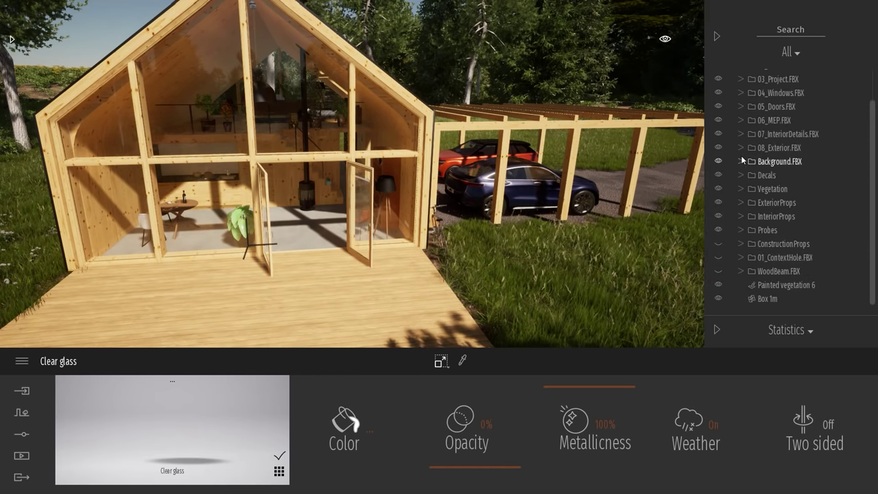
# Move Painted vegetation 6 into the Vegetation container and collapse the container
pyautogui.scroll(-3, 477, 217)
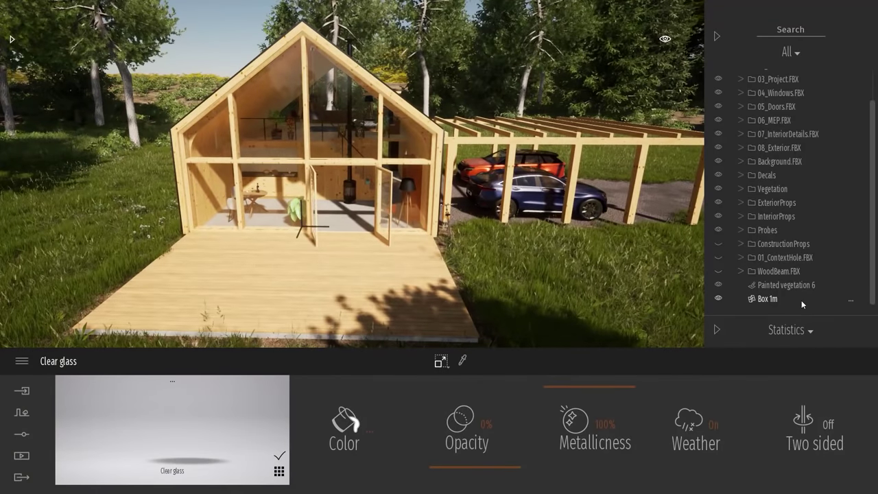
pyautogui.doubleClick(775, 285)
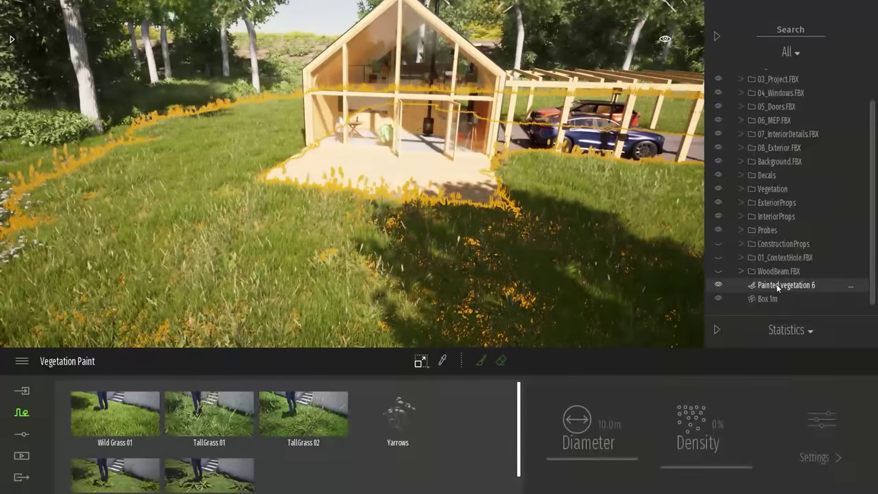
pyautogui.moveTo(776, 284)
pyautogui.mouseDown()
pyautogui.moveTo(790, 192)
pyautogui.moveTo(774, 191)
pyautogui.mouseUp()
pyautogui.click(740, 189)
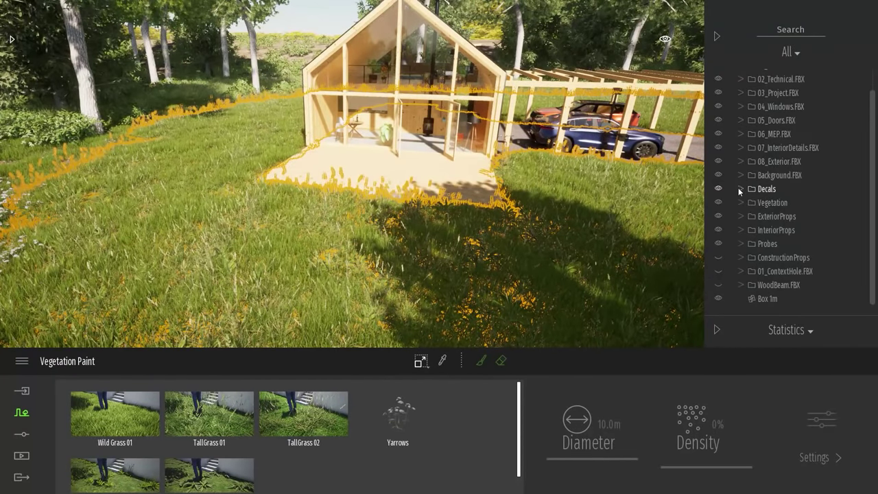
# Create a new container under the Scenegraph root and name it FBX
pyautogui.scroll(2, 767, 208)
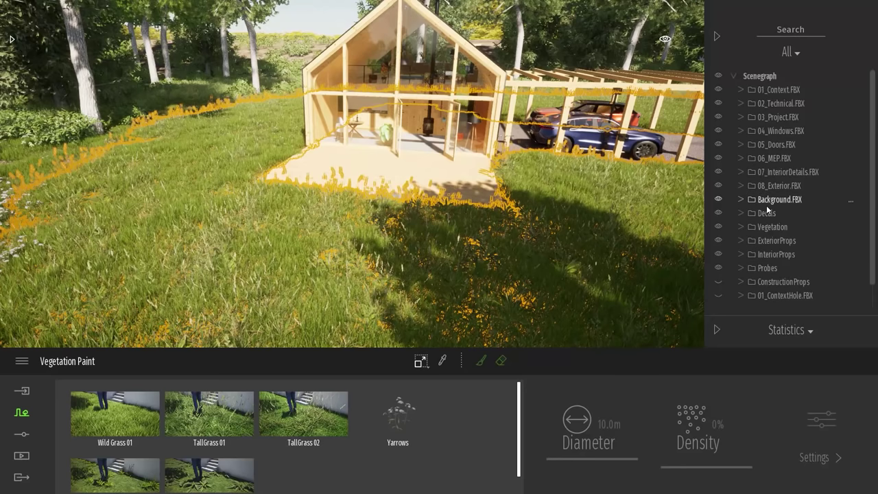
pyautogui.scroll(-2, 766, 205)
pyautogui.scroll(2, 766, 205)
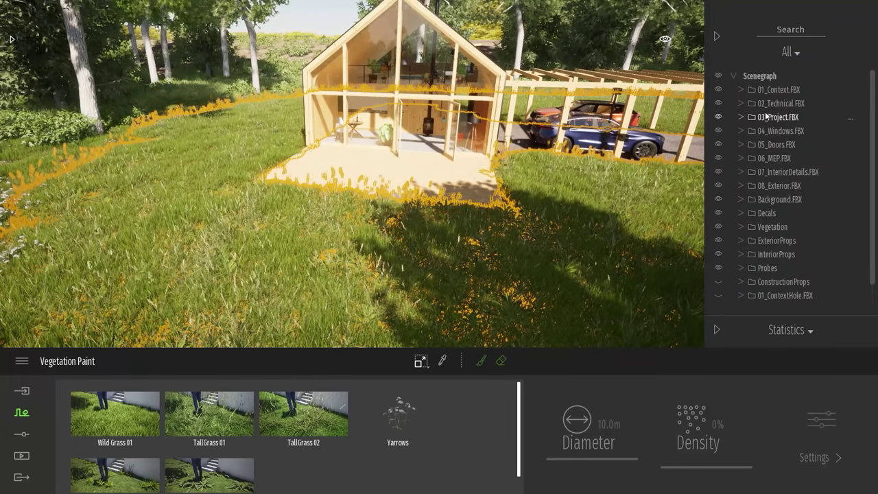
pyautogui.rightClick(755, 77)
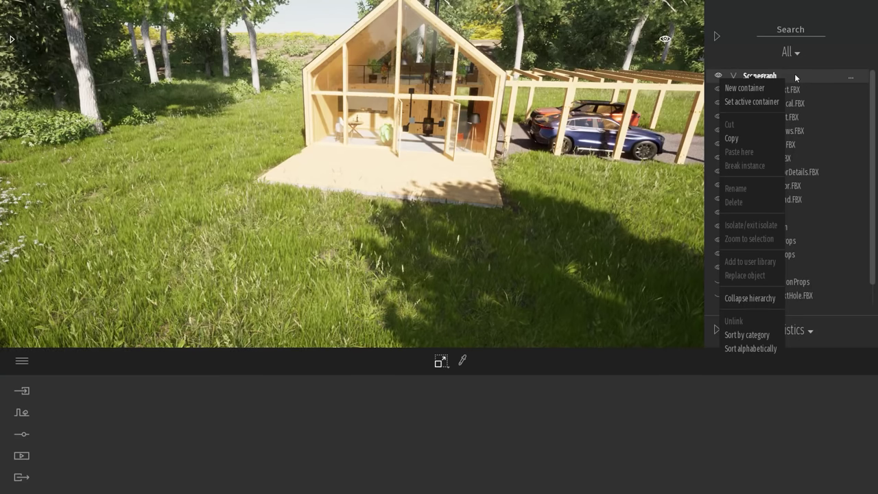
pyautogui.click(745, 87)
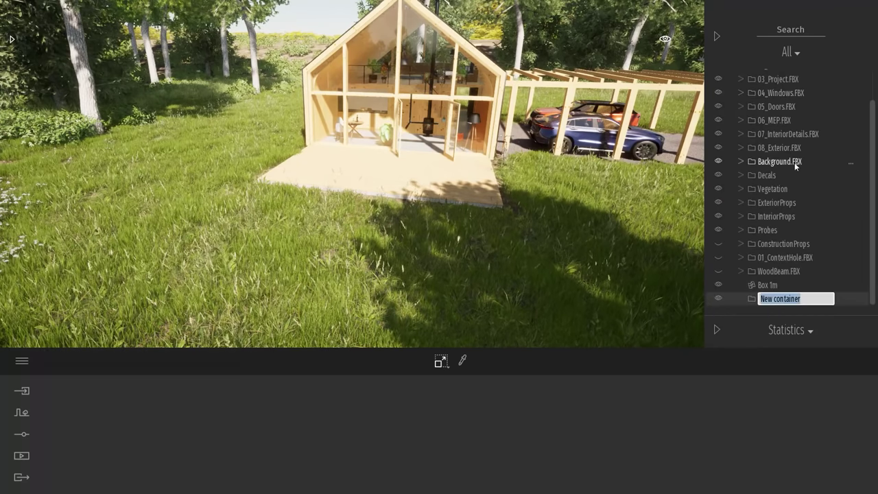
pyautogui.write('FB')
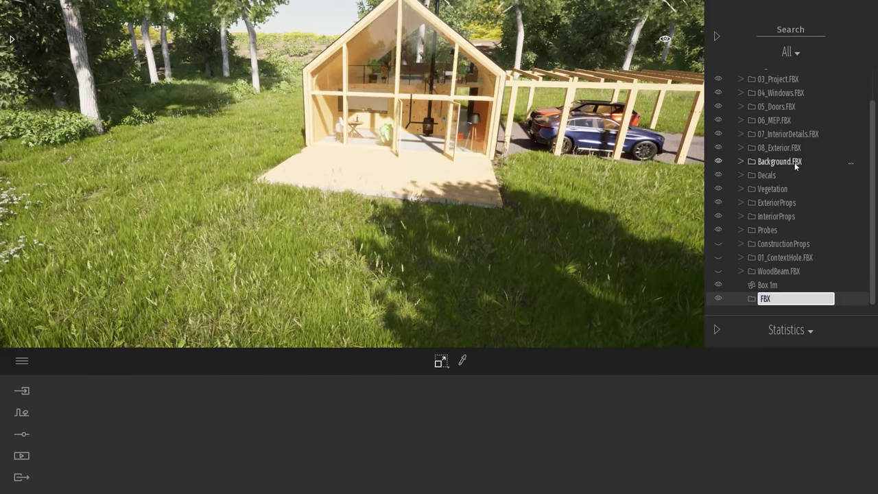
pyautogui.write('X')
pyautogui.press('Return')
# Move every imported .FBX container, including 01_ContextHole.FBX and WoodBeam.FBX, into the FBX container and place it first in the scene graph
pyautogui.scroll(3, 799, 173)
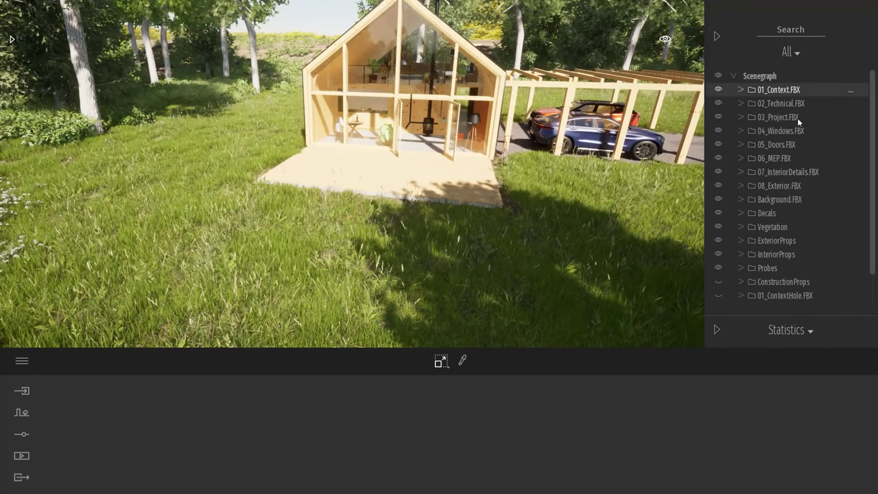
pyautogui.keyDown('shift'); pyautogui.click(801, 201); pyautogui.keyUp('shift')
pyautogui.scroll(-3, 808, 208)
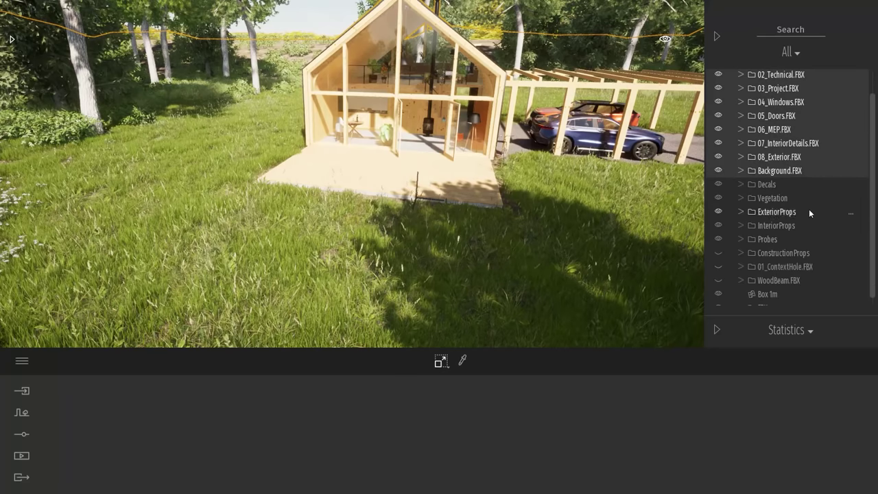
pyautogui.keyDown('ctrl'); pyautogui.click(810, 267); pyautogui.keyUp('ctrl')
pyautogui.moveTo(782, 274); pyautogui.dragTo(761, 297)
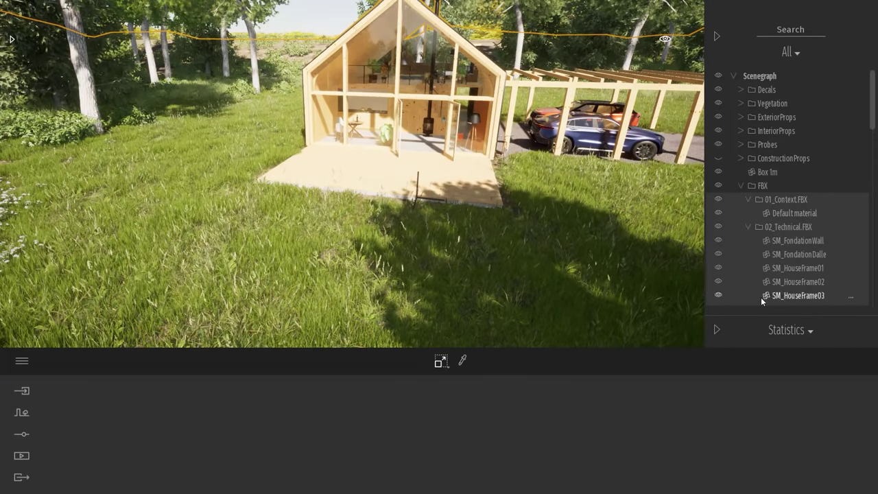
pyautogui.click(740, 184)
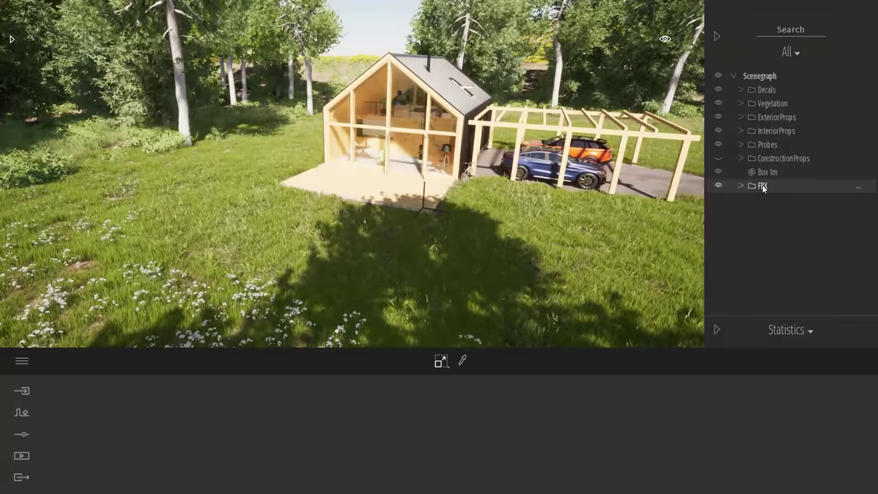
pyautogui.moveTo(764, 184); pyautogui.dragTo(777, 85)
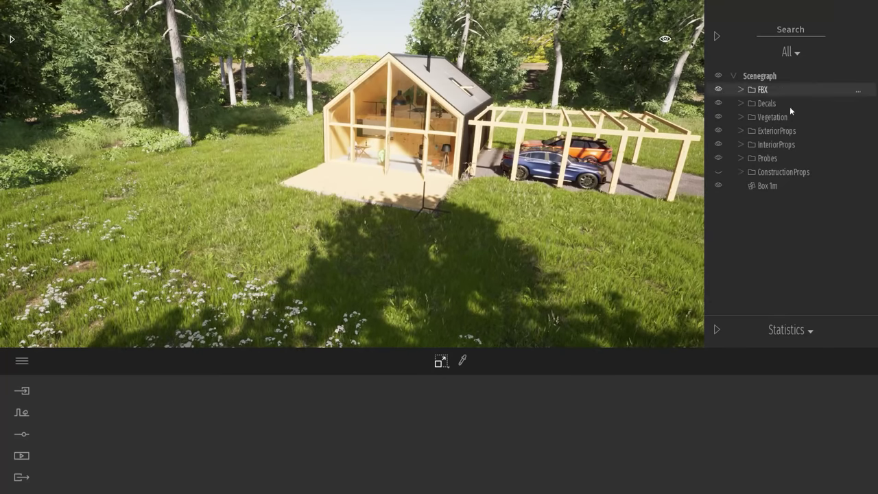
# Hide the Decals and Vegetation containers one at a time and show each again to check what they control
pyautogui.click(777, 106)
pyautogui.moveTo(548, 185); pyautogui.dragTo(631, 178, button='right')
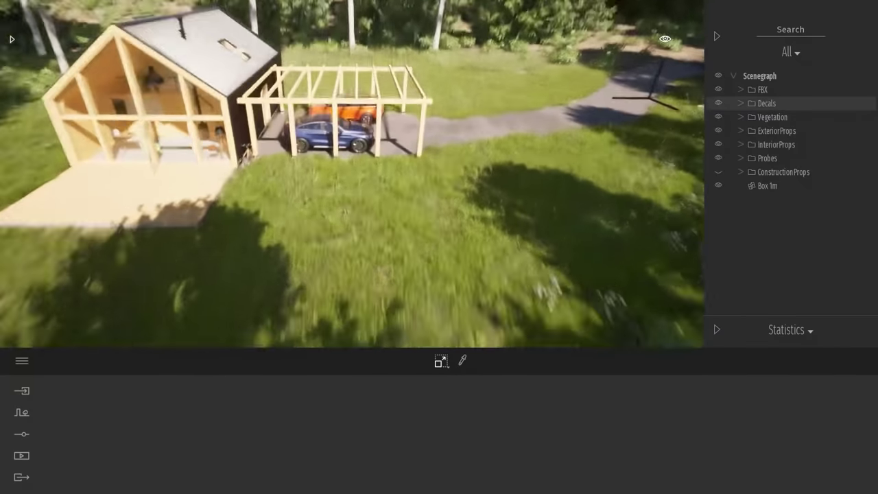
pyautogui.click(718, 103)
pyautogui.click(717, 103)
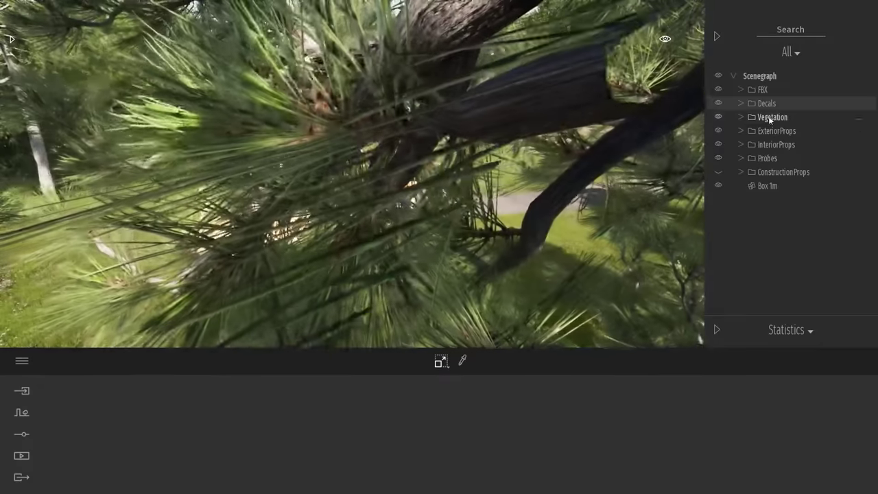
pyautogui.doubleClick(769, 117)
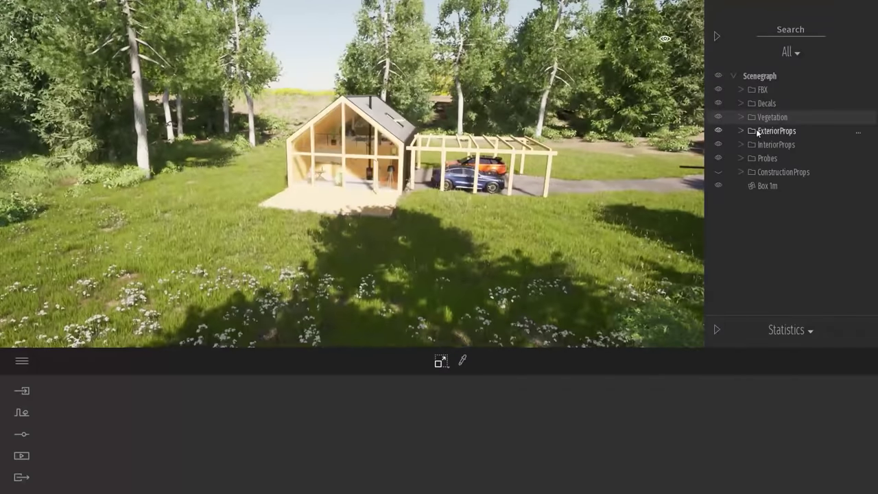
pyautogui.click(718, 118)
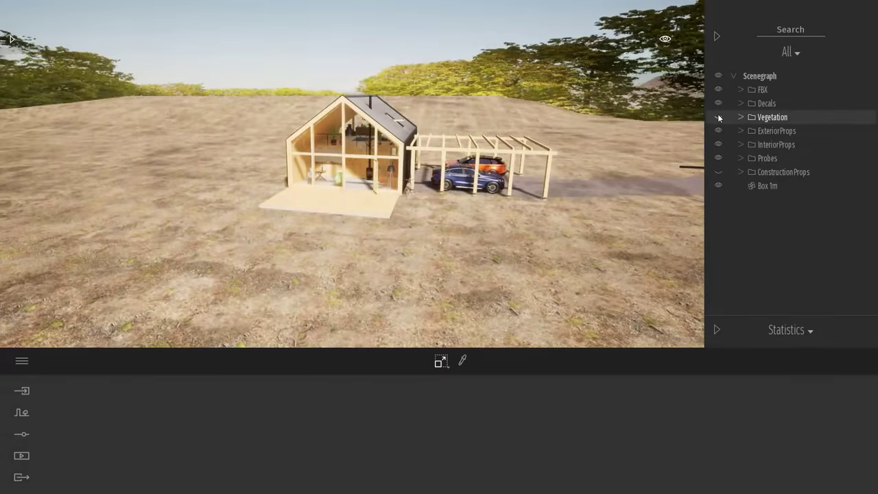
pyautogui.click(718, 117)
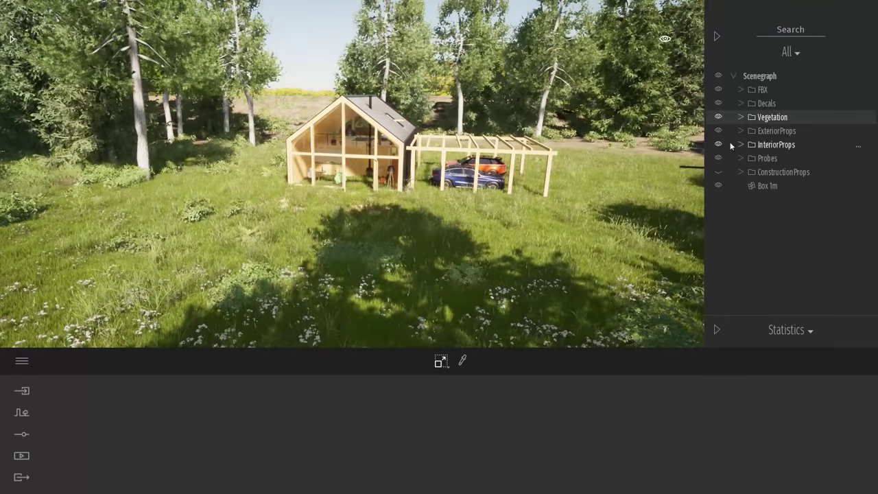
# Expand ConstructionProps, and hide Painted vegetation 5 inside the Vegetation container
pyautogui.click(741, 172)
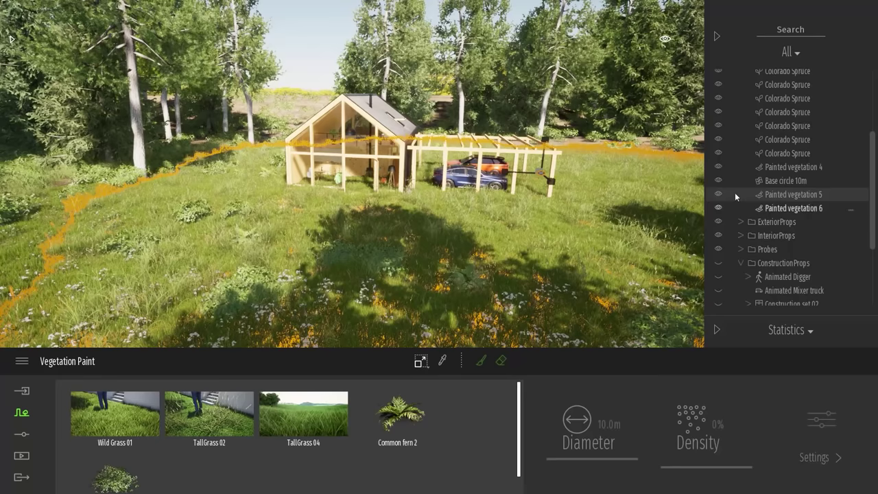
pyautogui.click(718, 194)
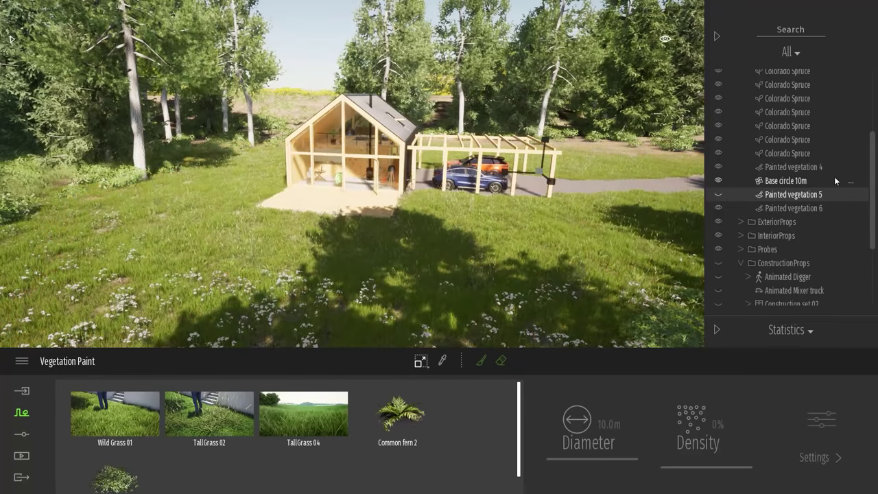
pyautogui.moveTo(873, 171); pyautogui.dragTo(877, 79)
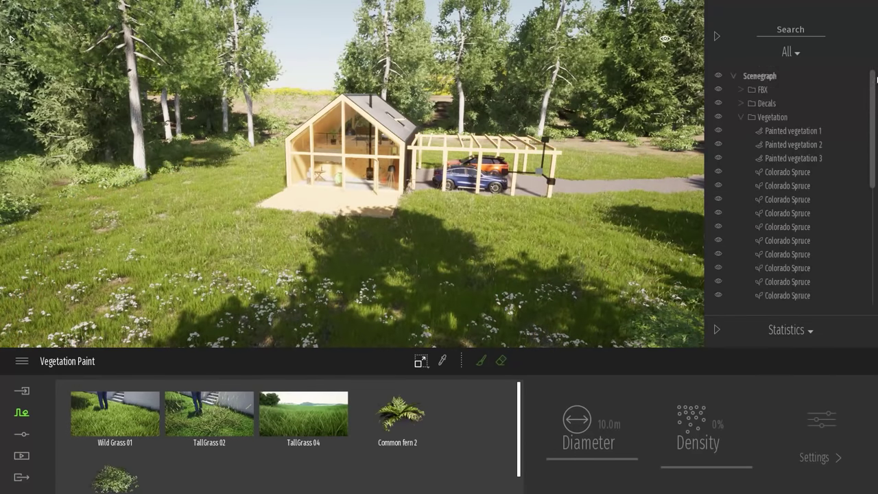
# Collapse the Vegetation and ConstructionProps containers in the scene graph
pyautogui.click(738, 117)
pyautogui.click(740, 172)
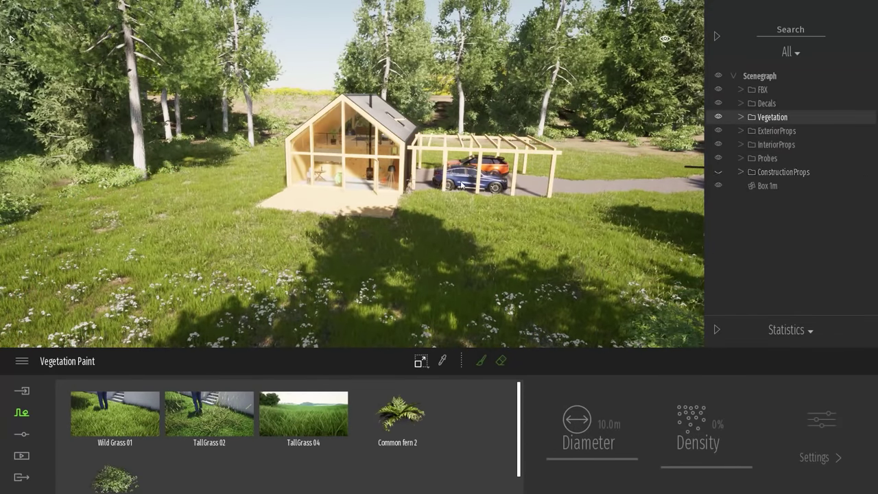
pyautogui.press('Escape')
# Place a Colorado Spruce, a Norway Spruce and a second Colorado Spruce from the Trees library on the lawn beside the cabin
pyautogui.moveTo(512, 208); pyautogui.dragTo(384, 205, button='right')
pyautogui.click(10, 41)
pyautogui.click(146, 96)
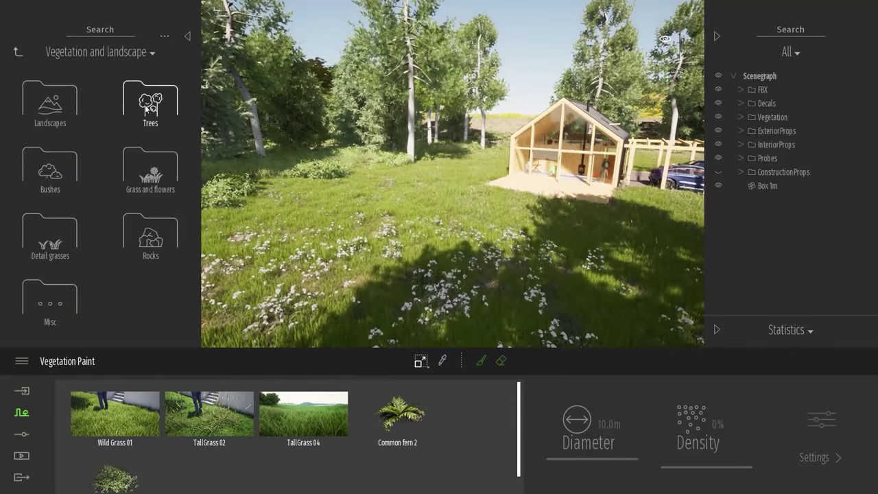
pyautogui.click(148, 104)
pyautogui.moveTo(144, 295); pyautogui.dragTo(357, 192)
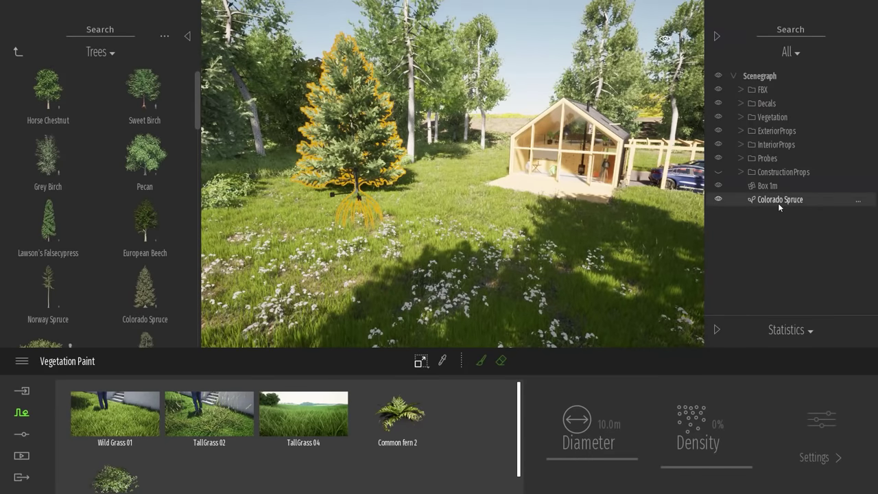
pyautogui.moveTo(50, 288); pyautogui.dragTo(266, 217)
pyautogui.moveTo(138, 313); pyautogui.dragTo(448, 162)
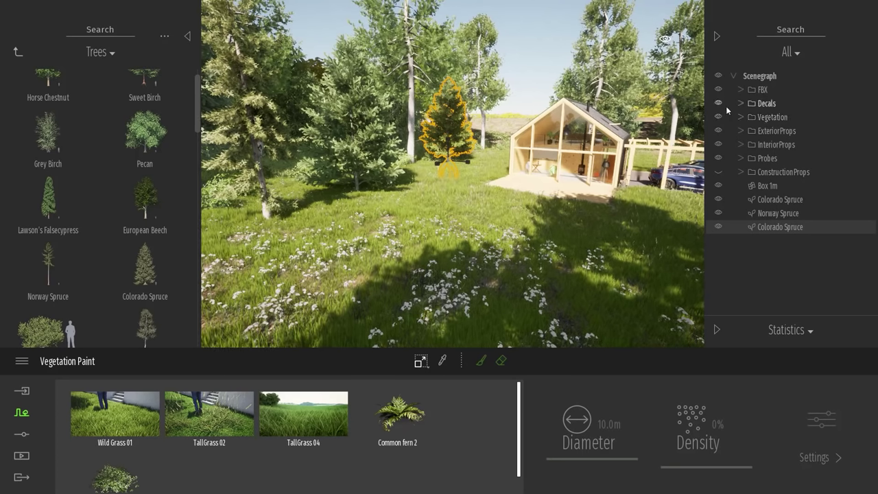
# Set the Vegetation container as the active container
pyautogui.click(775, 118)
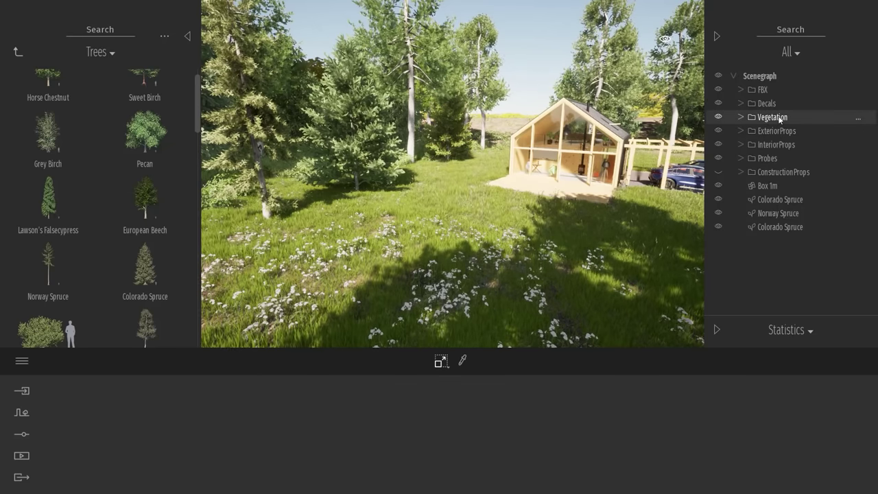
pyautogui.rightClick(779, 120)
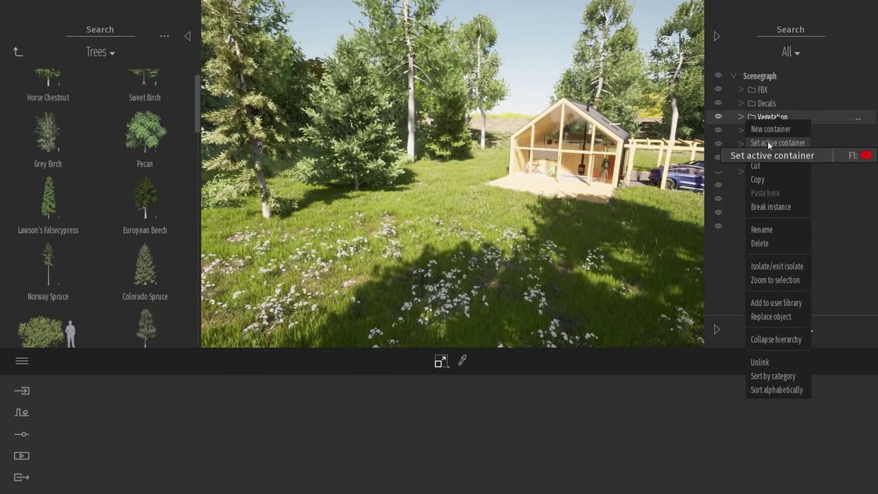
pyautogui.click(769, 143)
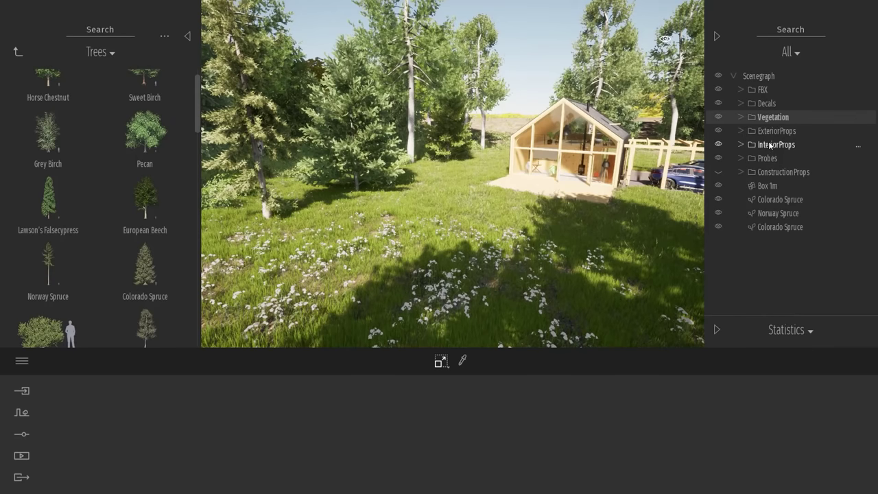
# Add a Colorado Spruce, a Mugo Pine and an Austrian Pine among the trees beside the cabin
pyautogui.moveTo(156, 250); pyautogui.dragTo(416, 176)
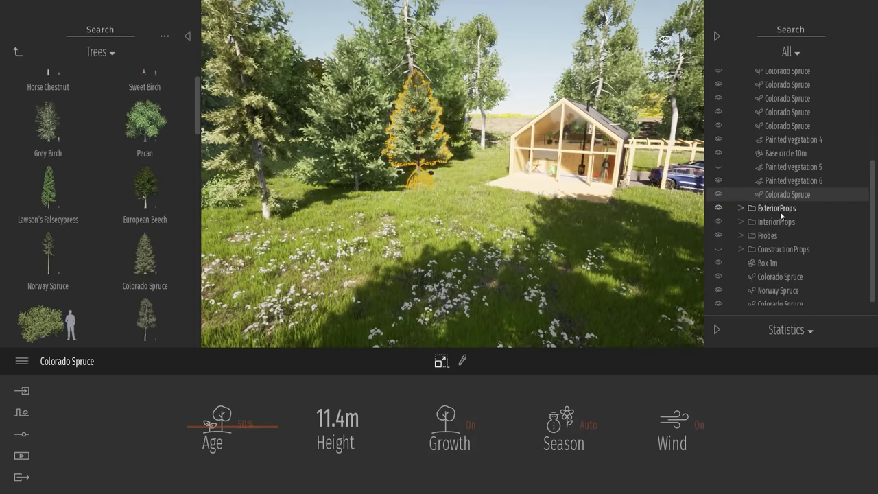
pyautogui.scroll(-1, 92, 263)
pyautogui.moveTo(43, 314); pyautogui.dragTo(289, 247)
pyautogui.scroll(-1, 91, 294)
pyautogui.moveTo(144, 281); pyautogui.dragTo(288, 185)
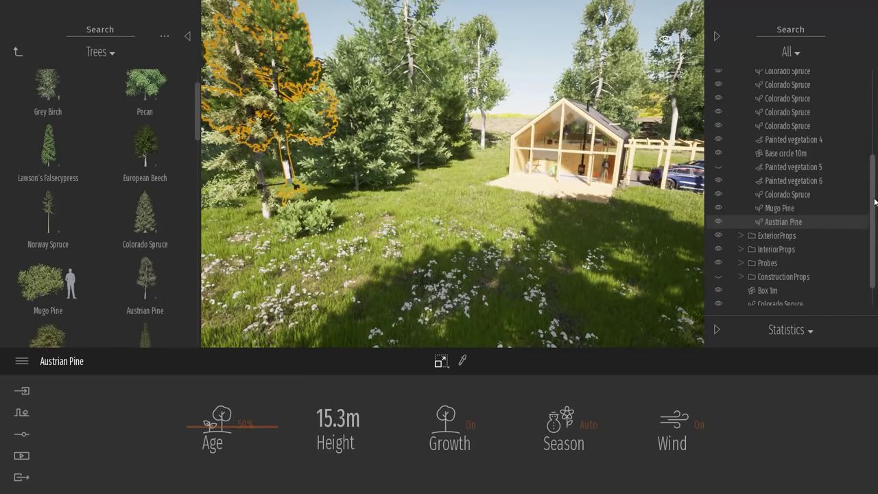
# Move the two Colorado Spruces and the Norway Spruce from the scene graph root into the Vegetation container, and collapse it
pyautogui.scroll(10, 875, 201)
pyautogui.click(741, 117)
pyautogui.click(775, 201)
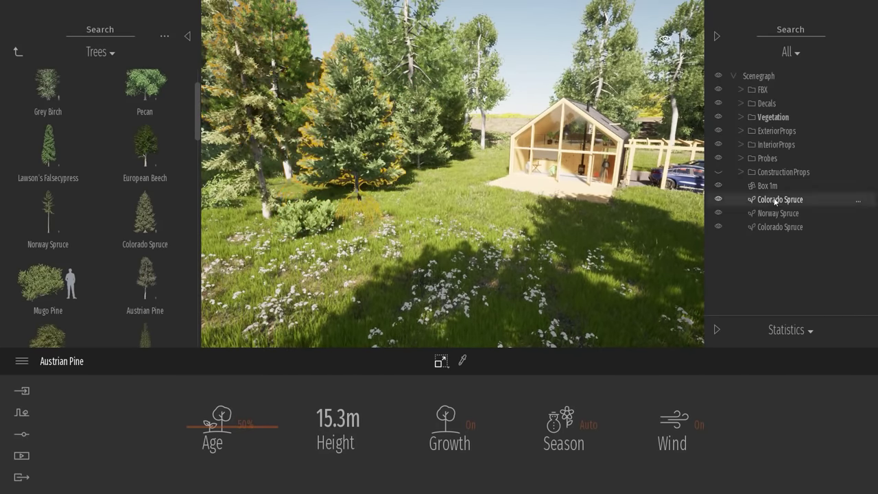
pyautogui.keyDown('shift'); pyautogui.click(774, 227); pyautogui.keyUp('shift')
pyautogui.moveTo(773, 202); pyautogui.dragTo(770, 116)
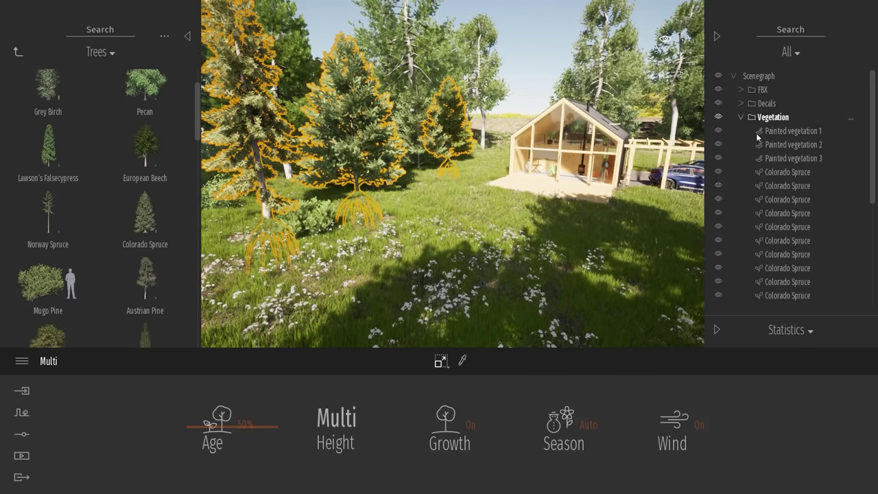
pyautogui.click(742, 117)
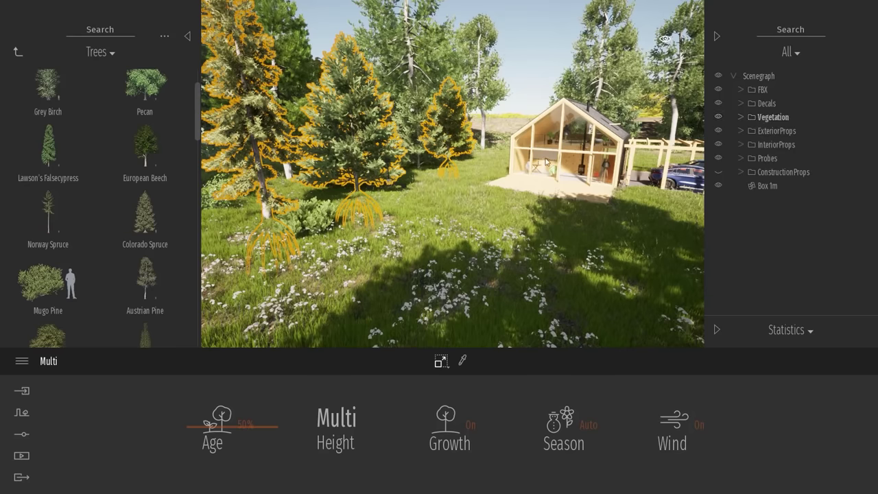
# Hide the Vegetation container and show it again to check that it controls all the trees
pyautogui.click(750, 115)
pyautogui.click(717, 117)
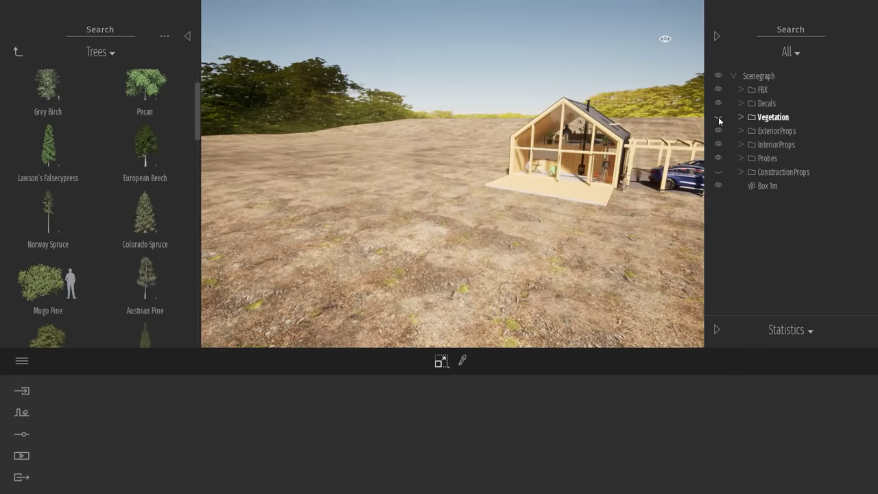
pyautogui.click(718, 118)
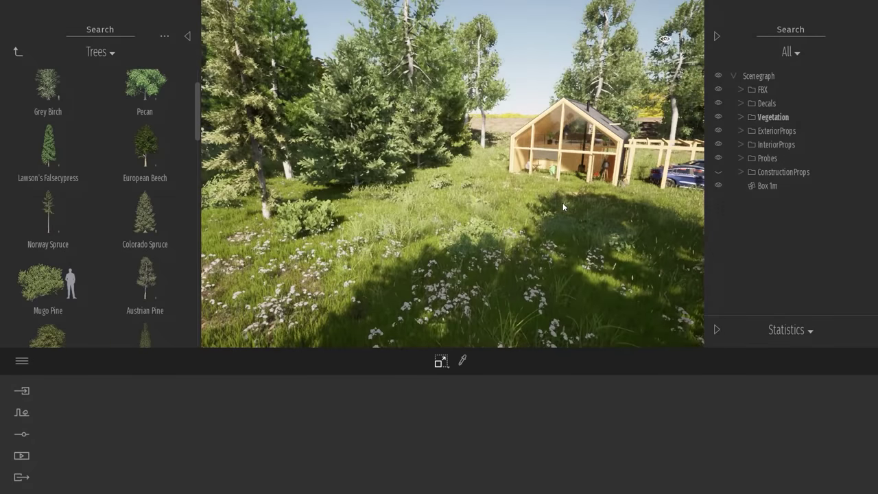
pyautogui.click(562, 202)
pyautogui.scroll(5, 773, 94)
pyautogui.click(739, 117)
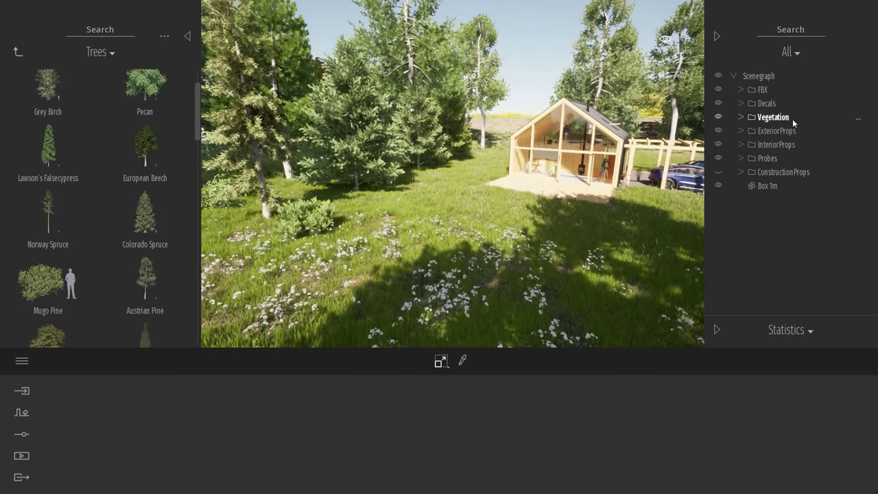
# Place the posed human Shu from the Characters library on the terrace in front of the cabin
pyautogui.moveTo(473, 218); pyautogui.dragTo(604, 218, button='right')
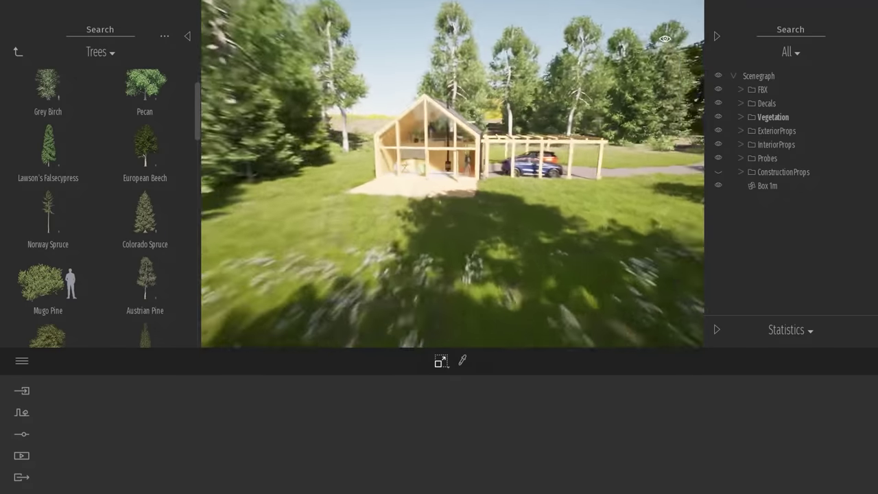
pyautogui.press('w')
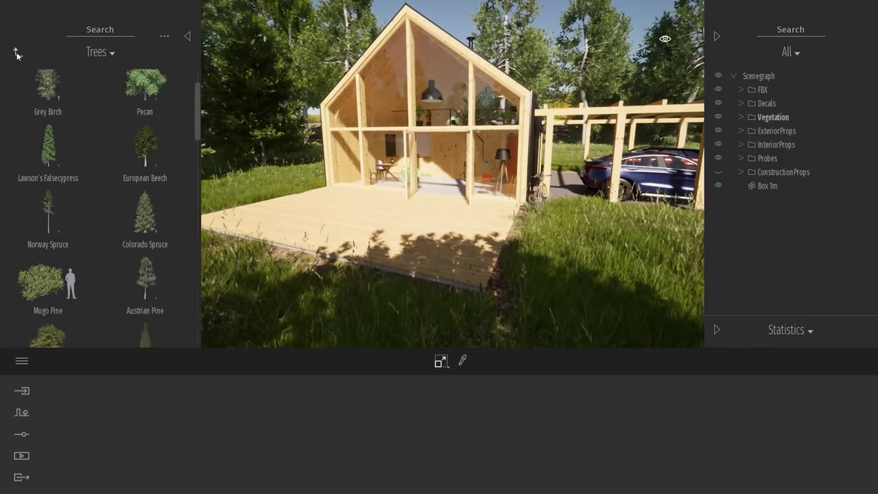
pyautogui.click(16, 53)
pyautogui.click(16, 52)
pyautogui.click(49, 234)
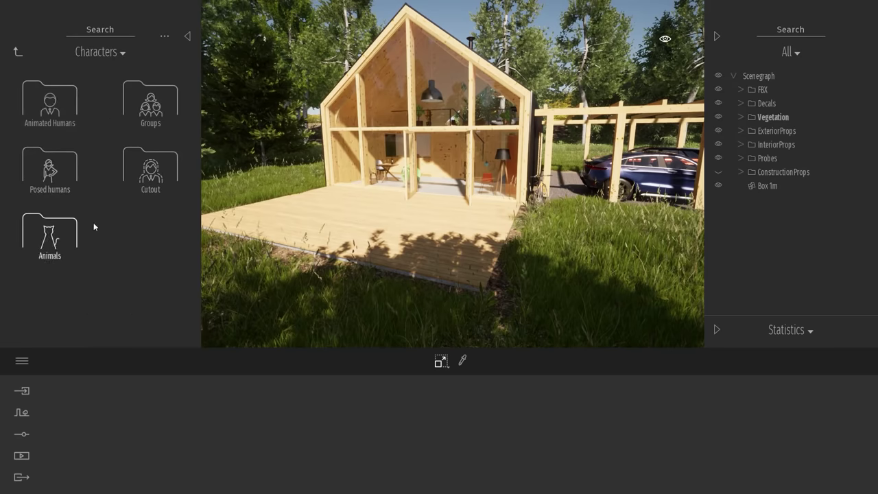
pyautogui.click(49, 103)
pyautogui.click(17, 53)
pyautogui.click(49, 168)
pyautogui.moveTo(63, 152)
pyautogui.moveTo(64, 152); pyautogui.dragTo(388, 209)
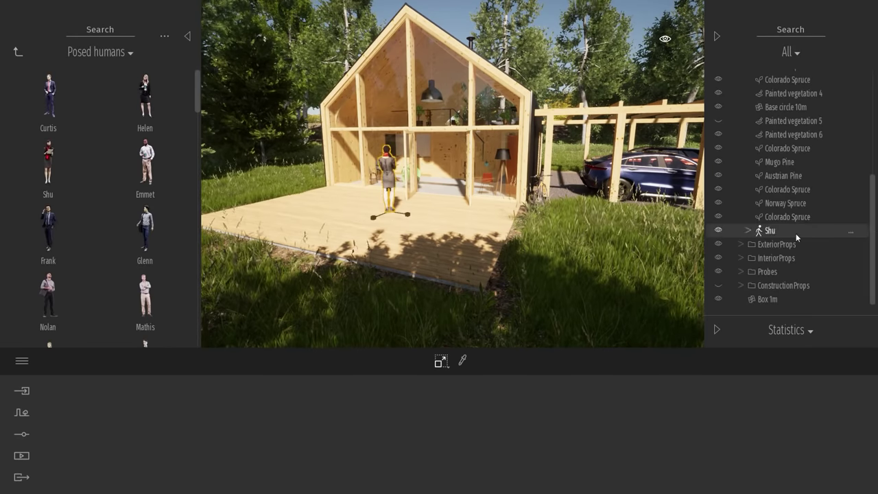
# Set the Scenegraph root as the active container and collapse the Vegetation container
pyautogui.moveTo(872, 240); pyautogui.dragTo(866, 103)
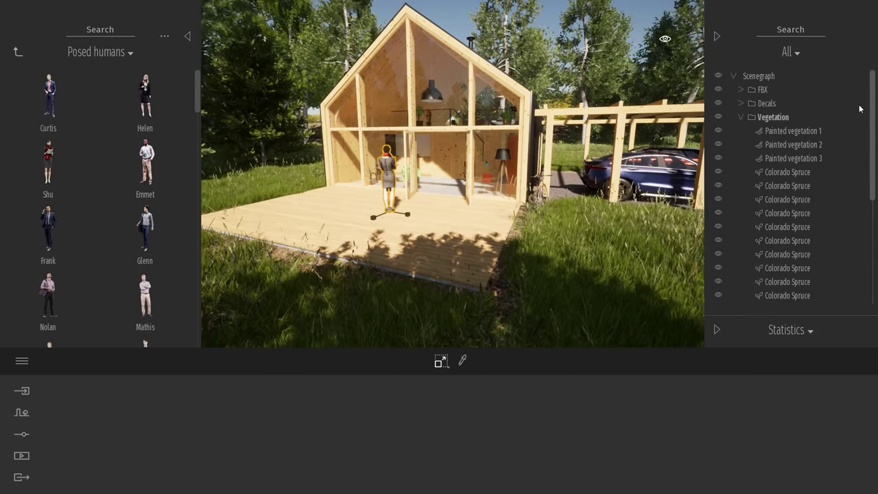
pyautogui.rightClick(754, 77)
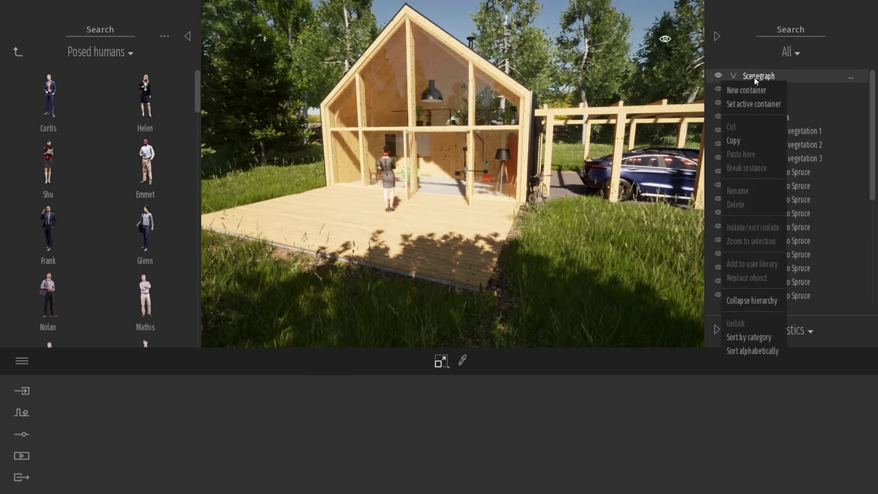
pyautogui.click(748, 104)
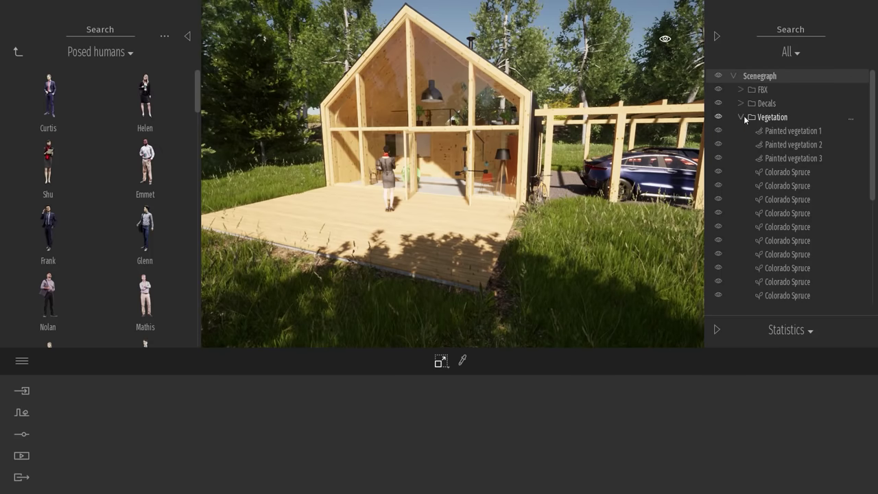
pyautogui.click(742, 116)
# Place the posed human Glenn on the cabin terrace and select it in the scene graph
pyautogui.click(145, 230)
pyautogui.click(472, 240)
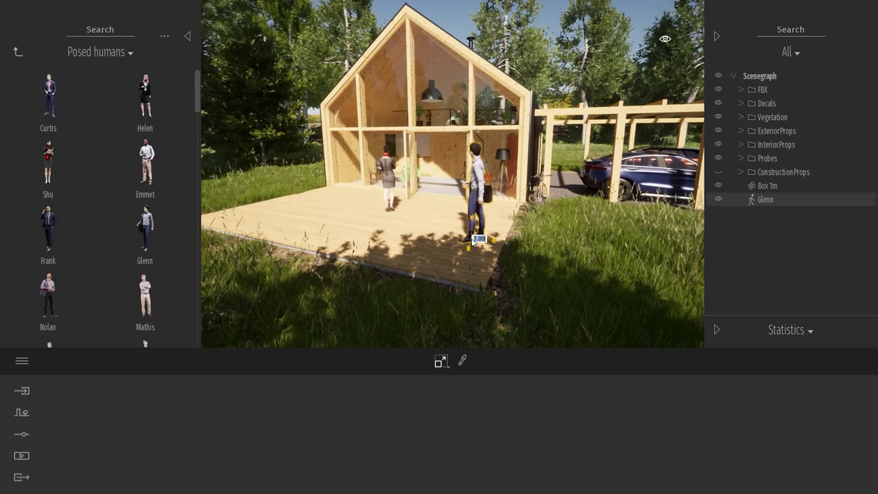
pyautogui.click(756, 201)
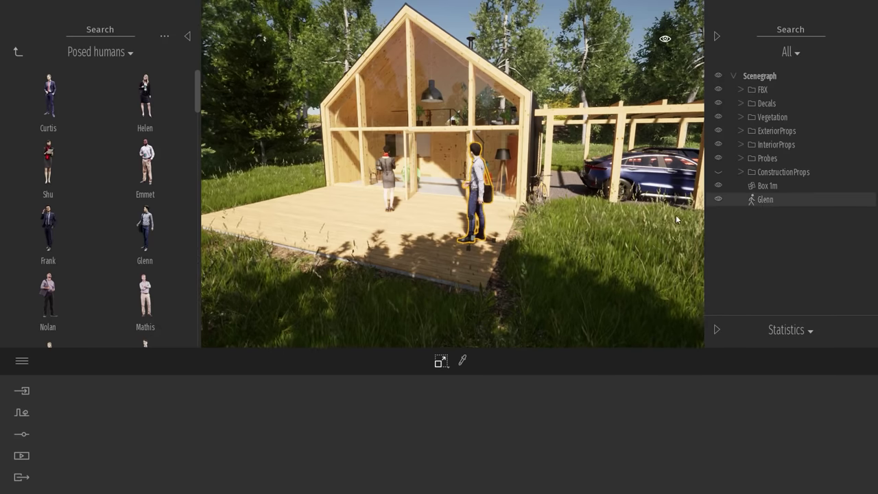
# Select the Shu figure on the terrace to locate it in the scene graph, and collapse the Vegetation container
pyautogui.moveTo(676, 220); pyautogui.dragTo(633, 222, button='right')
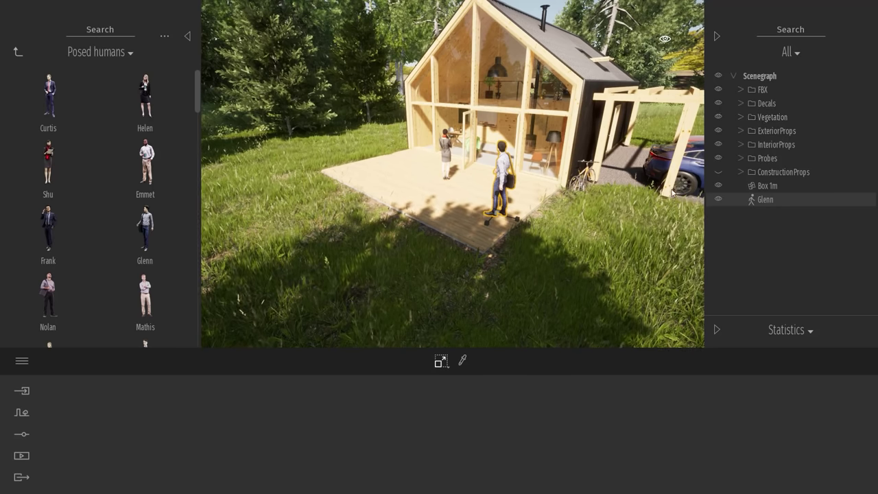
pyautogui.click(444, 145)
pyautogui.scroll(10, 788, 172)
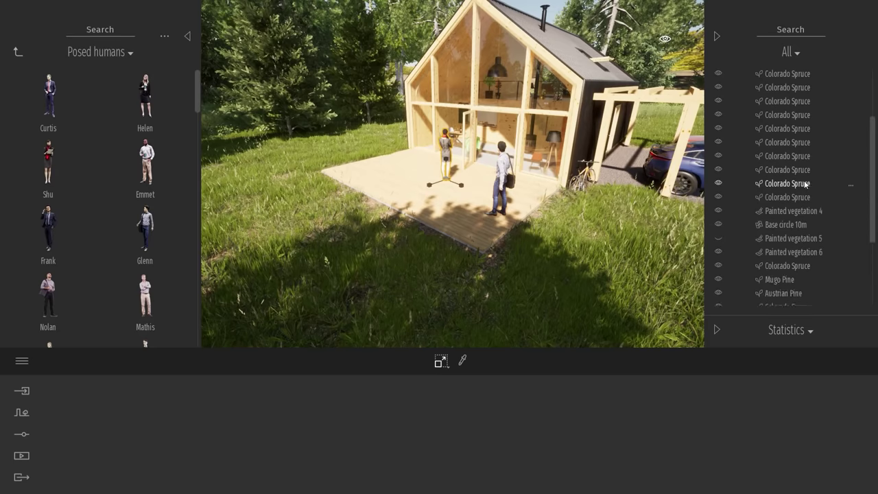
pyautogui.click(741, 117)
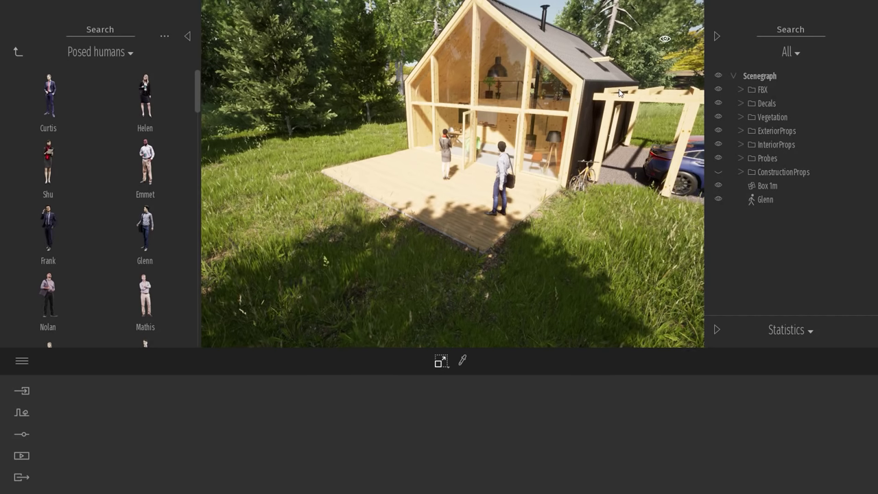
# Filter the scene graph by Character and select every entry from Shu to Glenn
pyautogui.click(788, 52)
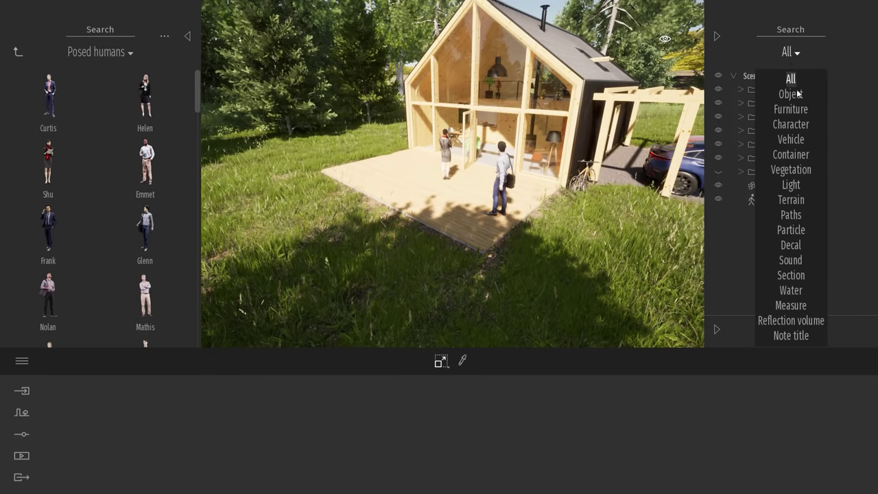
pyautogui.click(799, 125)
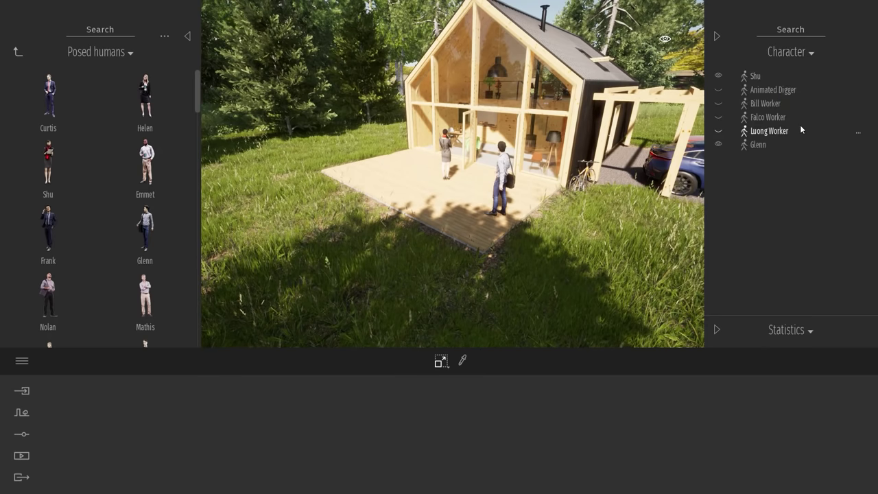
pyautogui.click(755, 75)
pyautogui.keyDown('shift'); pyautogui.click(759, 144); pyautogui.keyUp('shift')
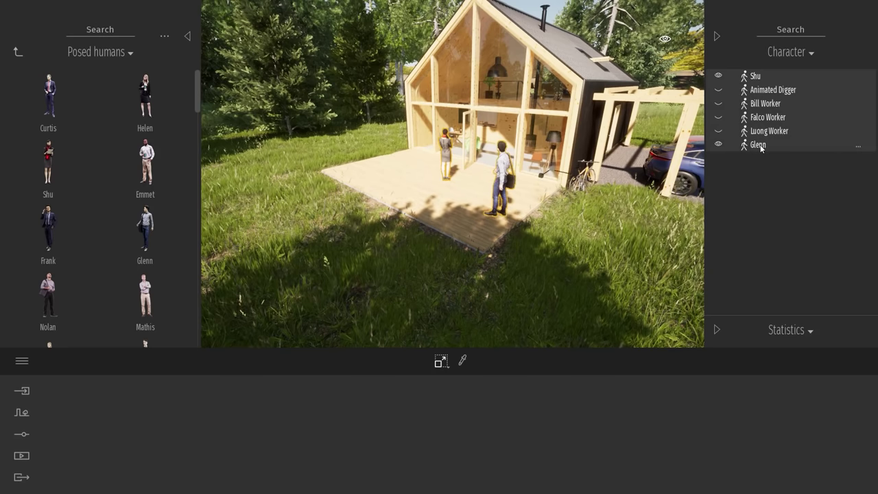
# Reset the scene graph filter to All and collapse the Vegetation and ConstructionProps containers
pyautogui.click(790, 55)
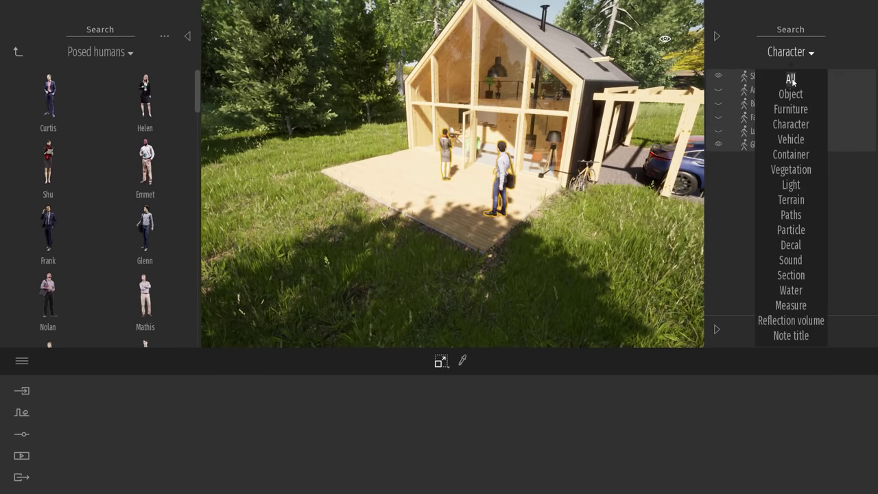
pyautogui.click(790, 76)
pyautogui.moveTo(873, 269); pyautogui.dragTo(858, 105)
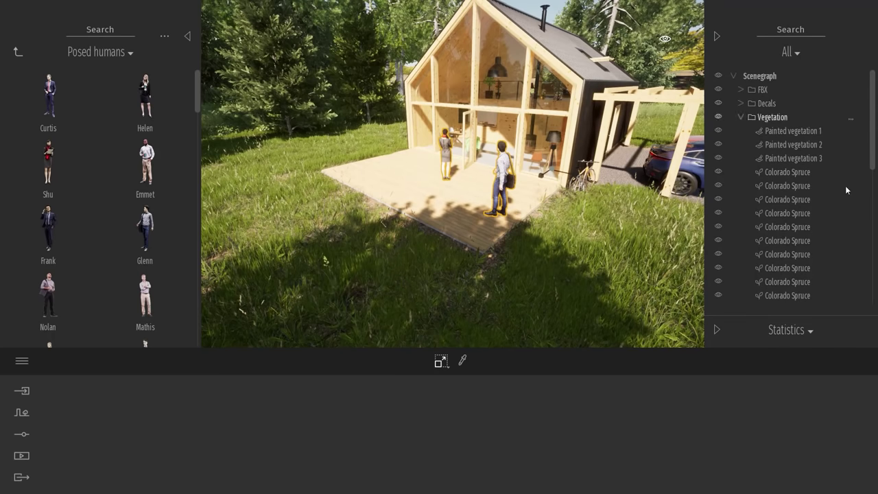
pyautogui.click(740, 116)
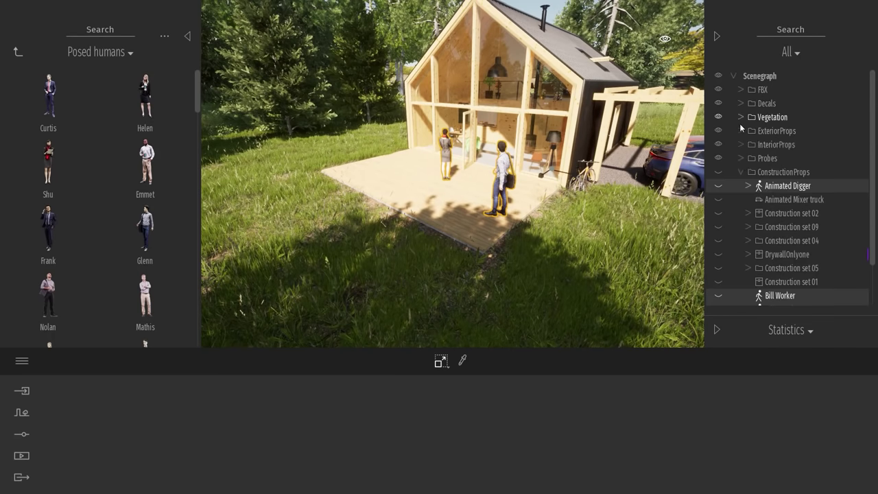
pyautogui.click(740, 172)
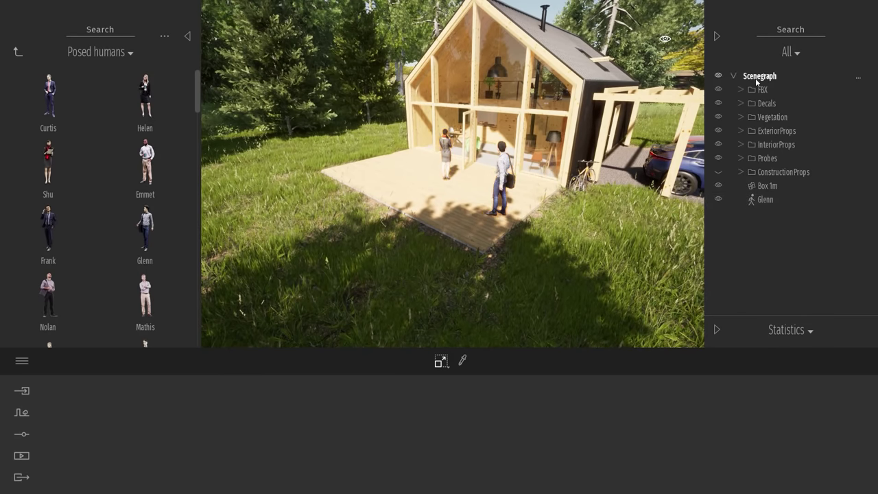
# Create a new container named Characters under the Scenegraph root
pyautogui.rightClick(737, 79)
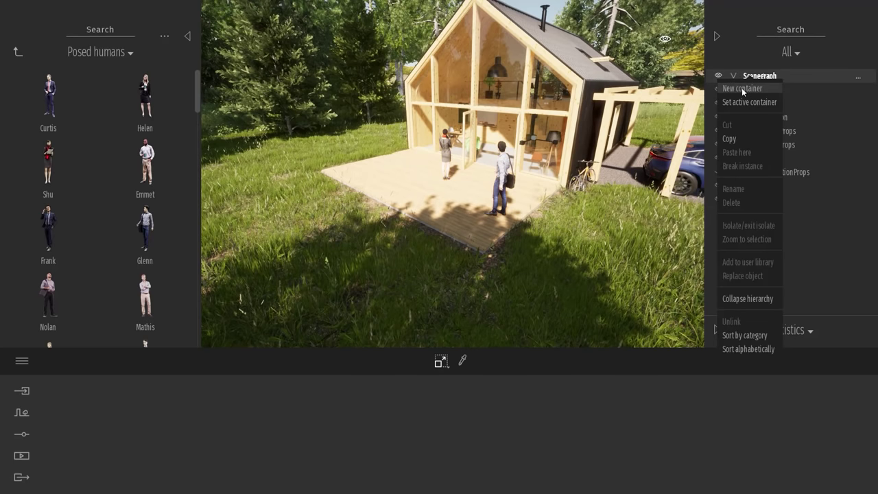
pyautogui.click(741, 88)
pyautogui.write('Characters')
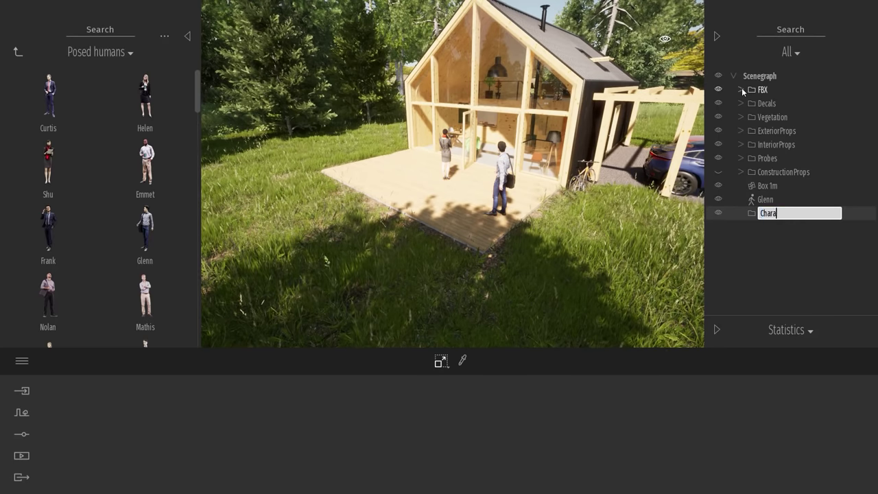
pyautogui.press('Return')
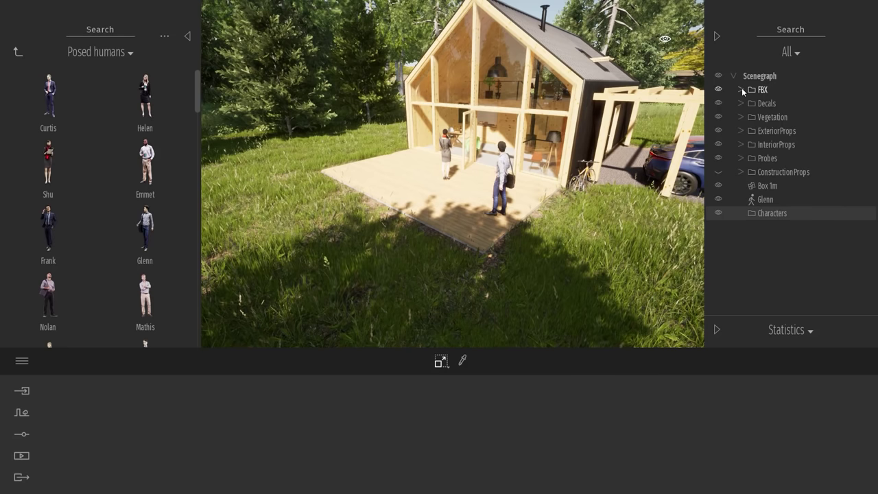
# Select every Character-filtered entry from Shu to Glenn, reset the filter to All, and move the selection into the Characters container
pyautogui.click(793, 54)
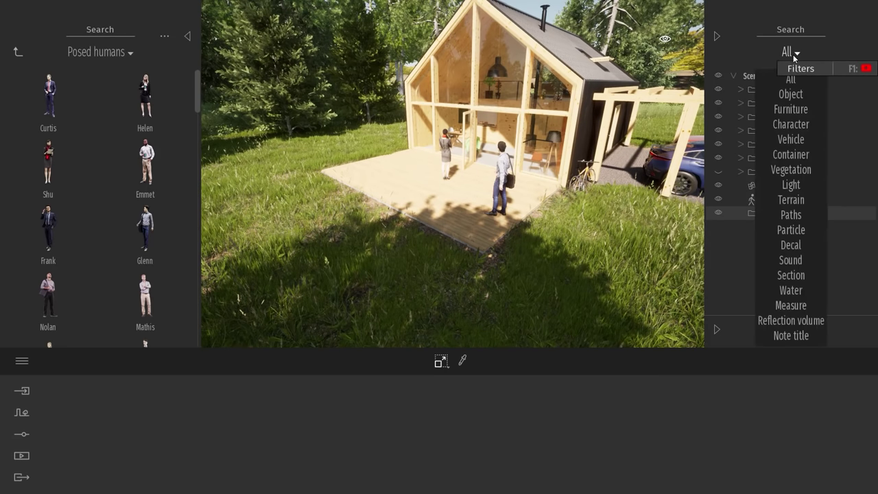
pyautogui.click(793, 125)
pyautogui.click(755, 76)
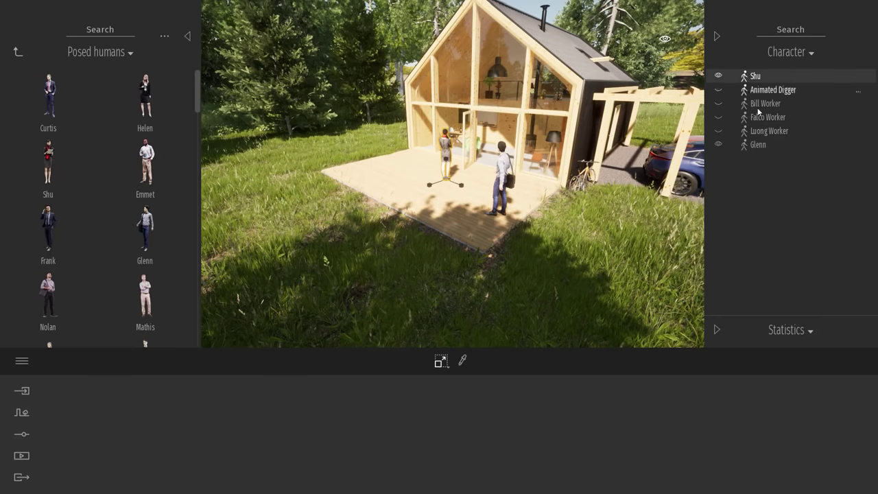
pyautogui.keyDown('shift'); pyautogui.click(758, 144); pyautogui.keyUp('shift')
pyautogui.click(802, 55)
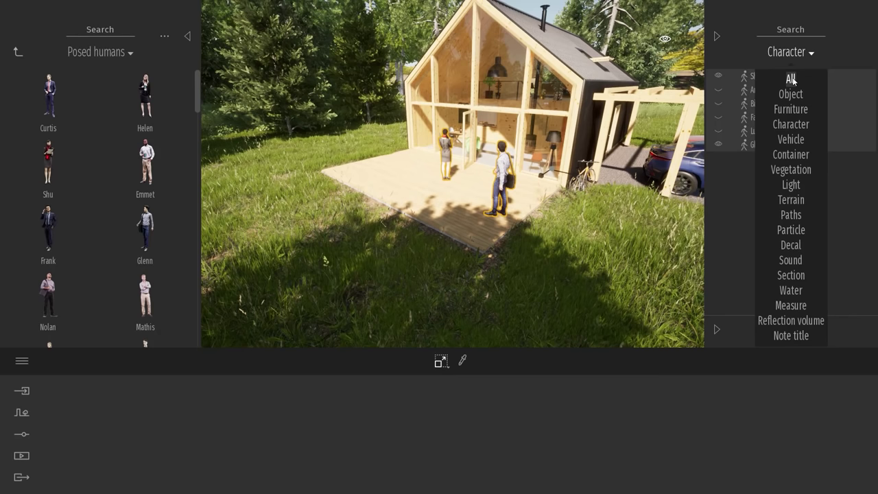
pyautogui.click(791, 79)
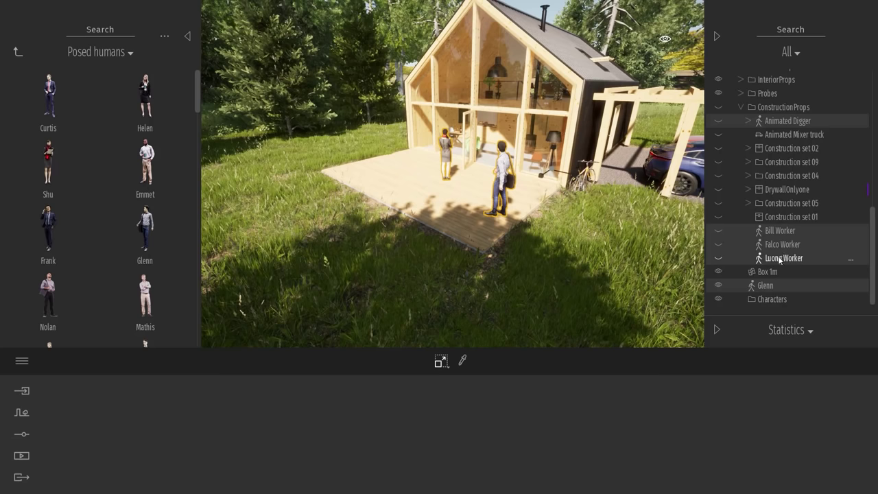
pyautogui.moveTo(781, 258); pyautogui.dragTo(779, 301)
# Collapse the Vegetation and ConstructionProps containers in the scene graph
pyautogui.click(740, 217)
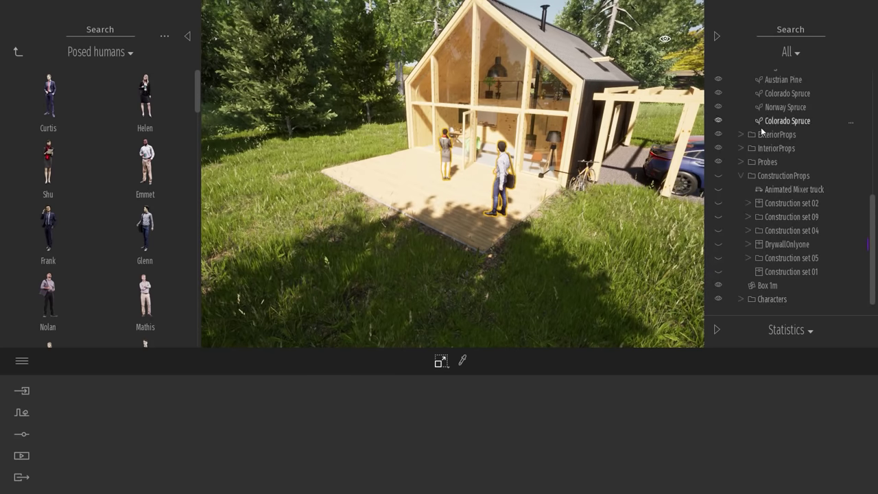
pyautogui.moveTo(872, 222); pyautogui.dragTo(871, 76)
pyautogui.click(741, 117)
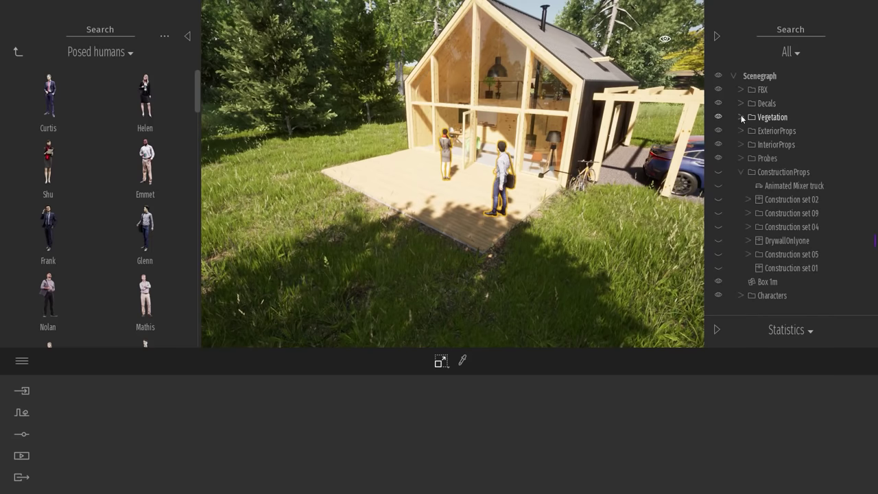
pyautogui.click(740, 171)
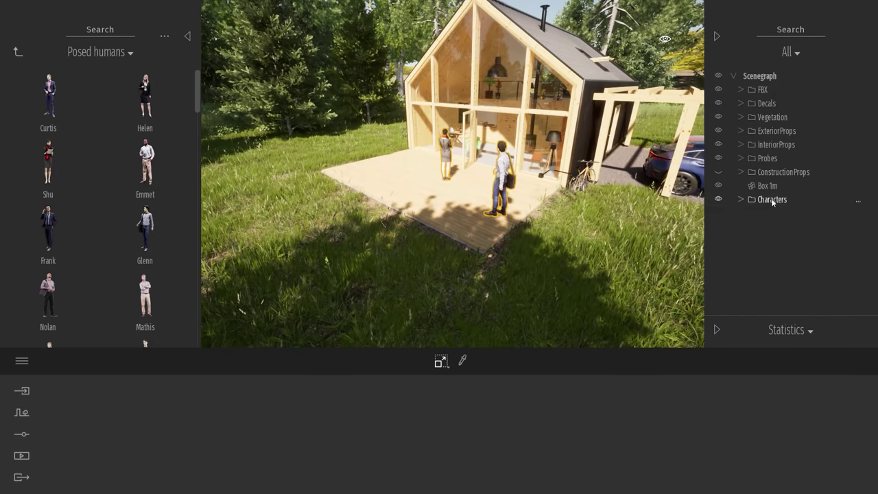
# Toggle the visibility of the Characters container and leave it hidden
pyautogui.click(719, 198)
pyautogui.click(717, 198)
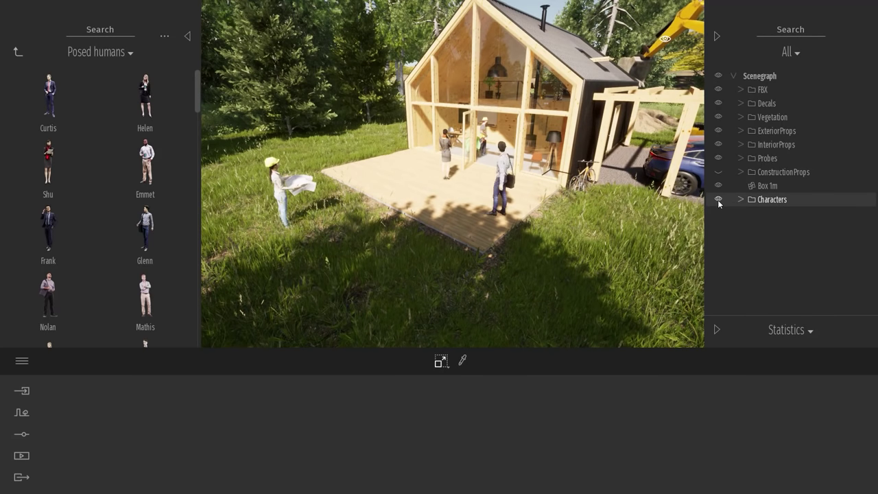
pyautogui.click(717, 199)
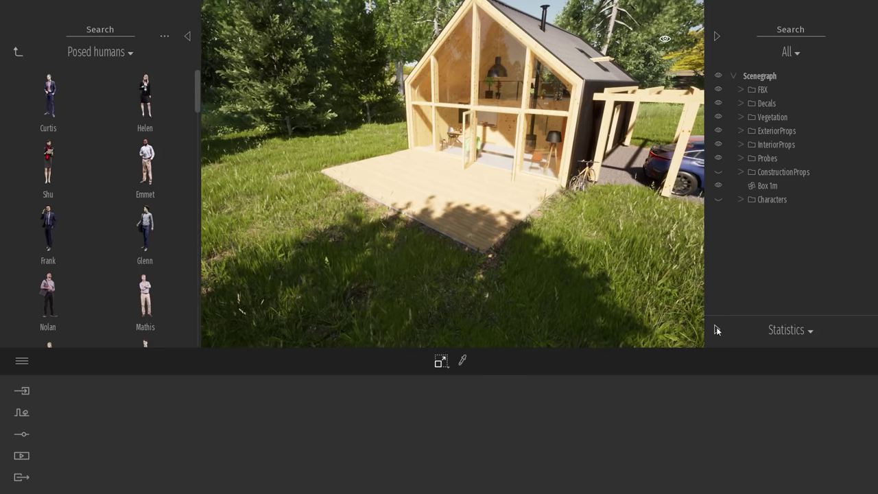
# Expand the Statistics section below the scene graph, then switch it to Transform
pyautogui.click(715, 329)
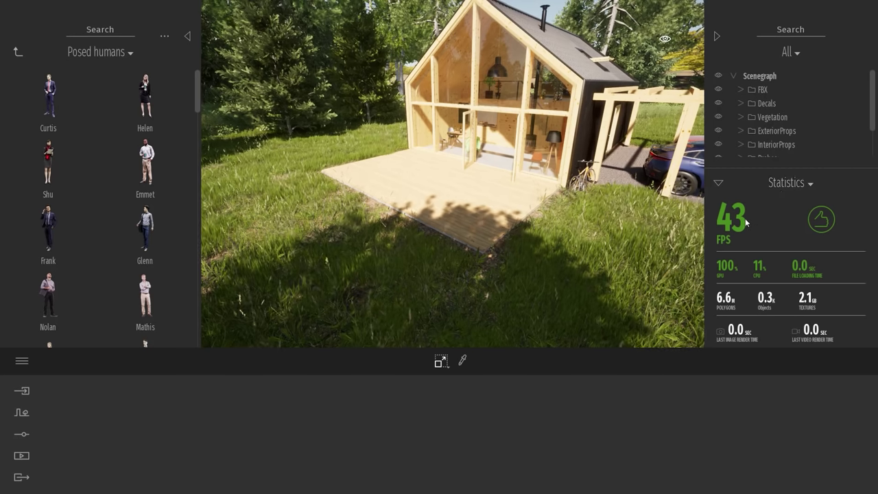
pyautogui.click(798, 186)
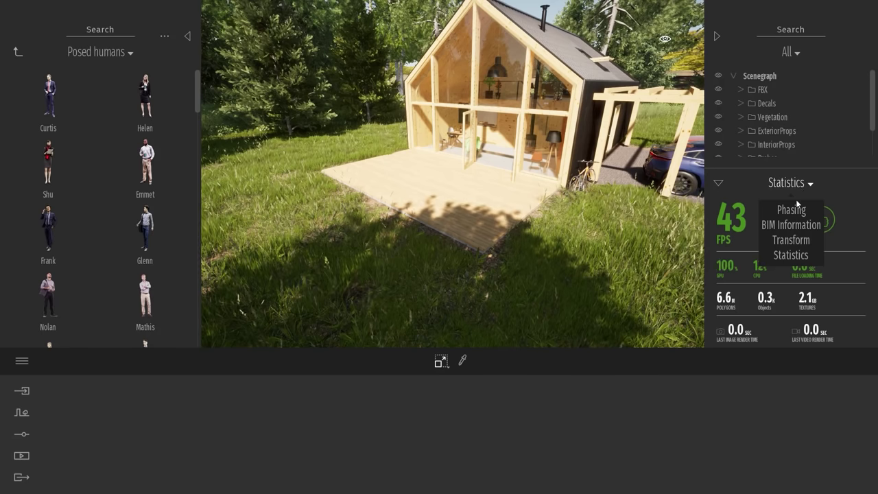
pyautogui.click(792, 240)
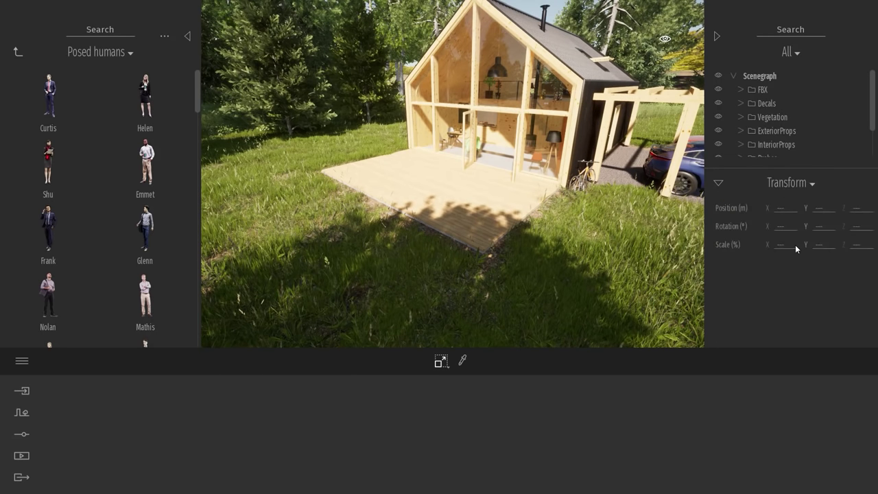
# Fly into the cabin and select the red Direct chair beside the bookshelf to show its transform values
pyautogui.press('w')
pyautogui.moveTo(552, 187); pyautogui.dragTo(682, 185, button='right')
pyautogui.press('w')
pyautogui.press('w')
pyautogui.moveTo(458, 164); pyautogui.dragTo(513, 193, button='right')
pyautogui.press('w')
pyautogui.click(514, 195)
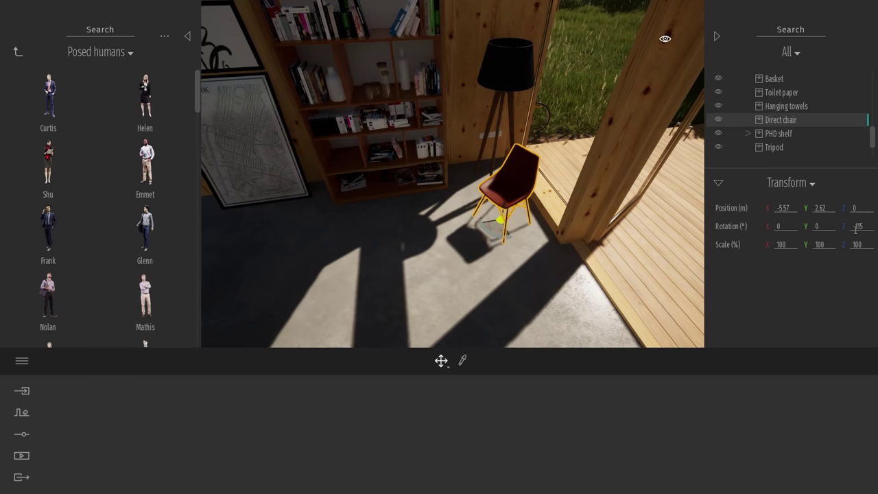
# Switch to the Top view and examine the cabin roof and carport from above
pyautogui.click(666, 40)
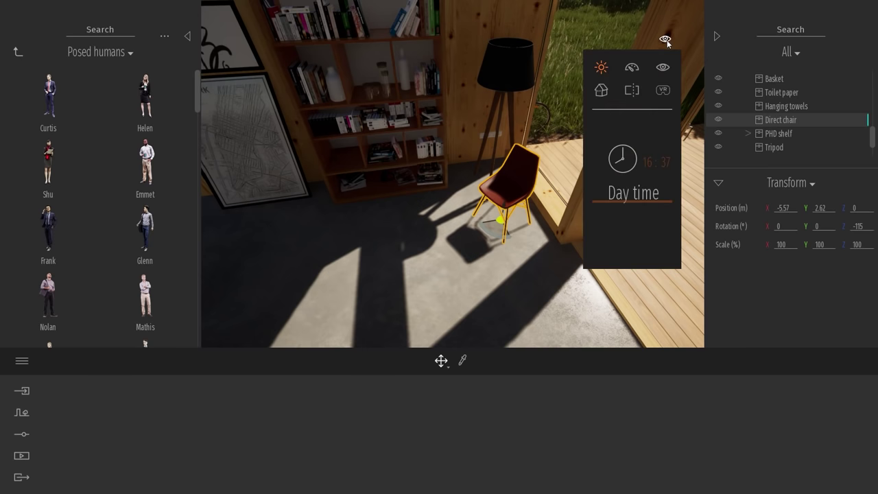
pyautogui.click(601, 89)
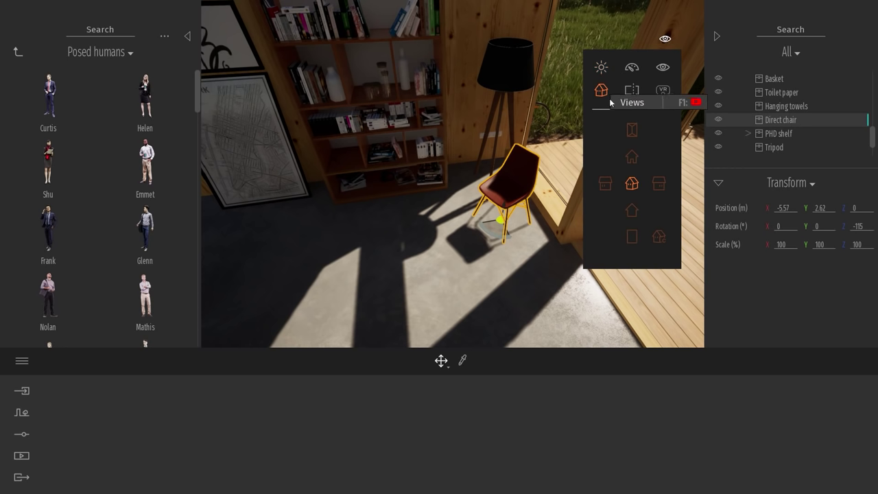
pyautogui.click(632, 130)
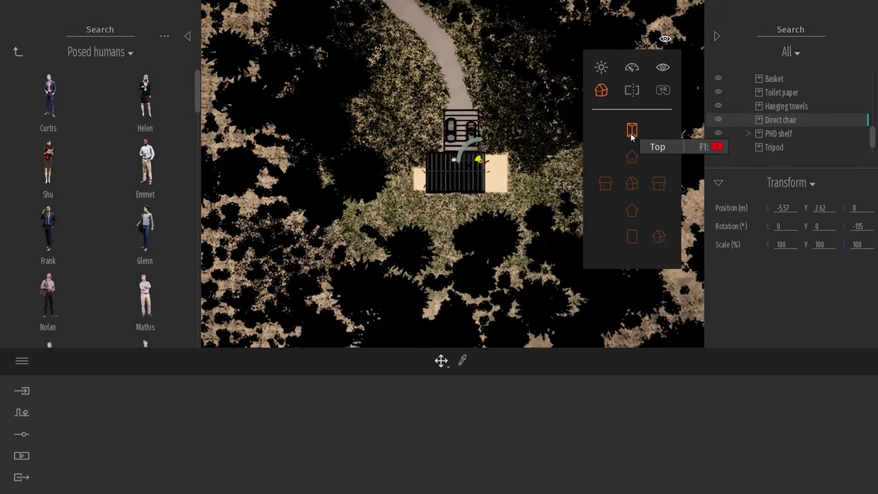
pyautogui.scroll(5, 521, 154)
pyautogui.moveTo(401, 149); pyautogui.dragTo(458, 150, button='middle')
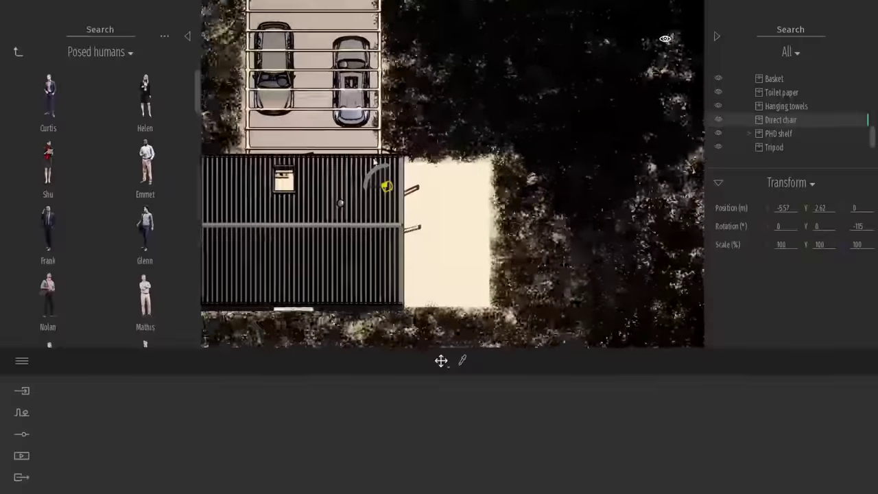
pyautogui.scroll(-3, 401, 149)
pyautogui.moveTo(401, 149); pyautogui.dragTo(516, 183, button='middle')
pyautogui.scroll(4, 402, 176)
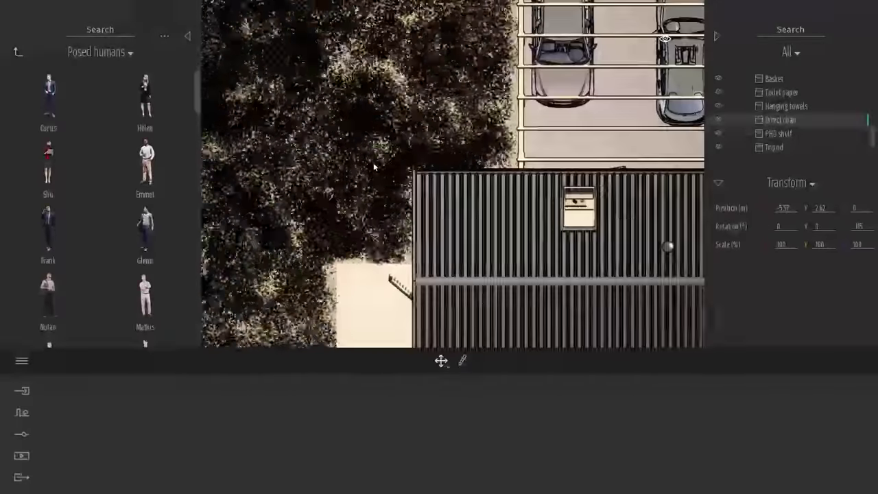
pyautogui.moveTo(401, 175); pyautogui.dragTo(373, 170, button='middle')
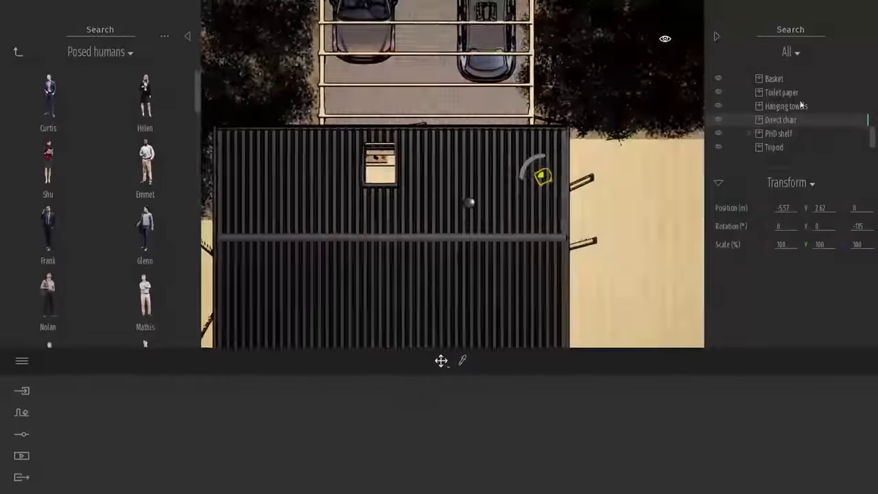
# Adjust the clipping of the Top view to cut away the roof and inspect the interior around the chair
pyautogui.click(664, 38)
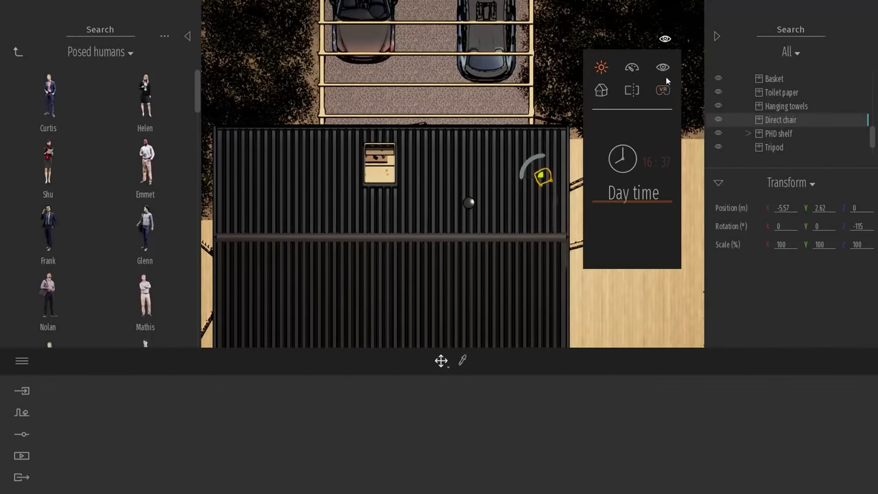
pyautogui.click(630, 91)
pyautogui.moveTo(626, 204); pyautogui.dragTo(639, 145)
pyautogui.scroll(10, 524, 174)
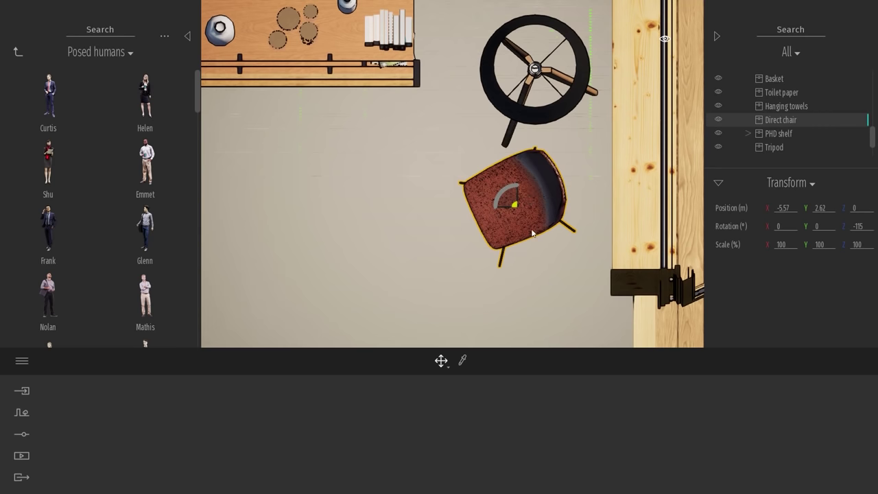
pyautogui.scroll(-10, 622, 192)
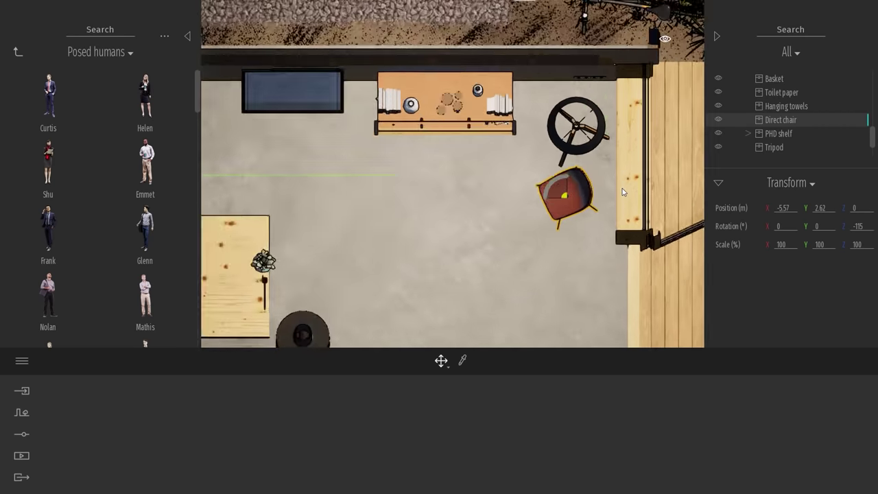
pyautogui.scroll(10, 623, 192)
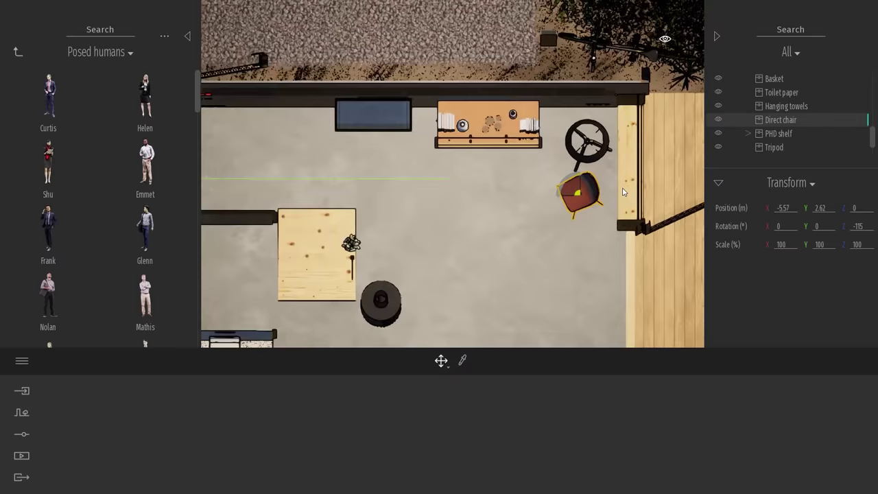
# Return from the Top view to the perspective view
pyautogui.click(791, 183)
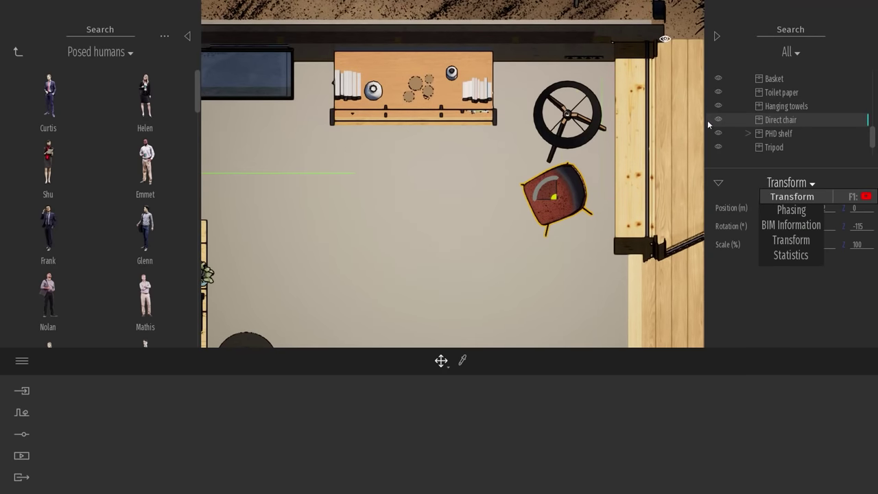
pyautogui.click(665, 39)
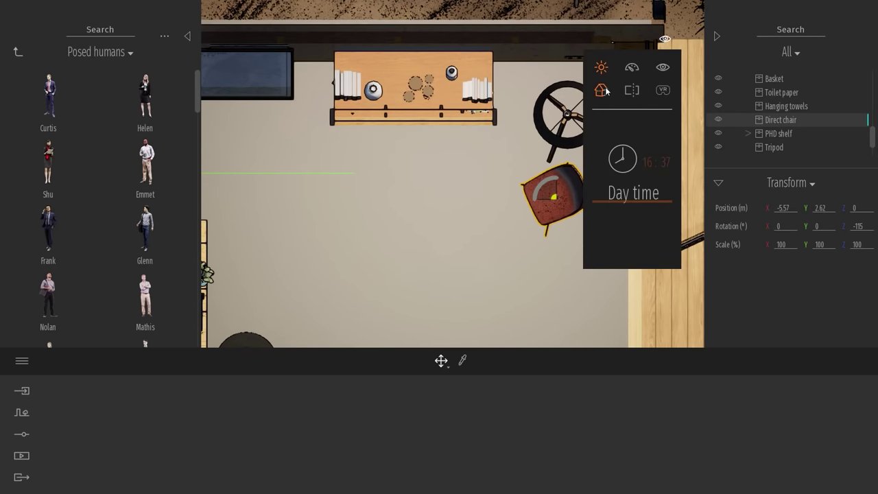
pyautogui.click(606, 91)
pyautogui.click(631, 179)
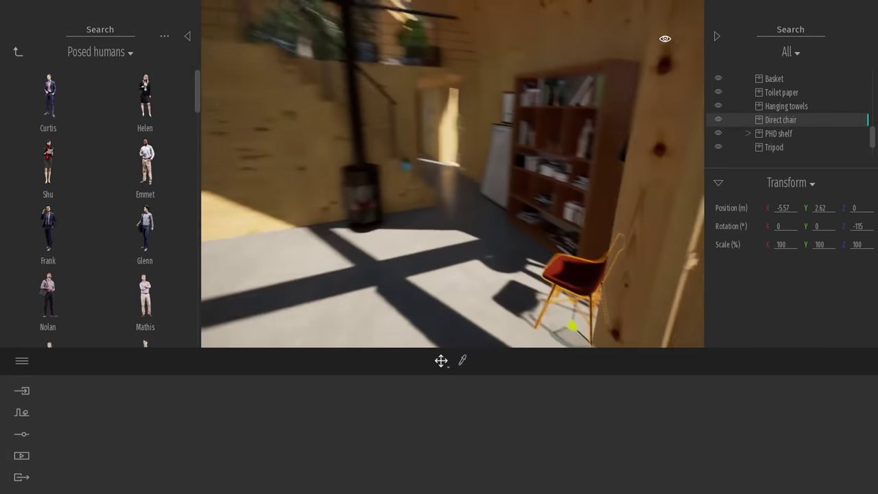
# Switch the section below the scene graph to Phasing and show the 00_Nature phase
pyautogui.click(797, 183)
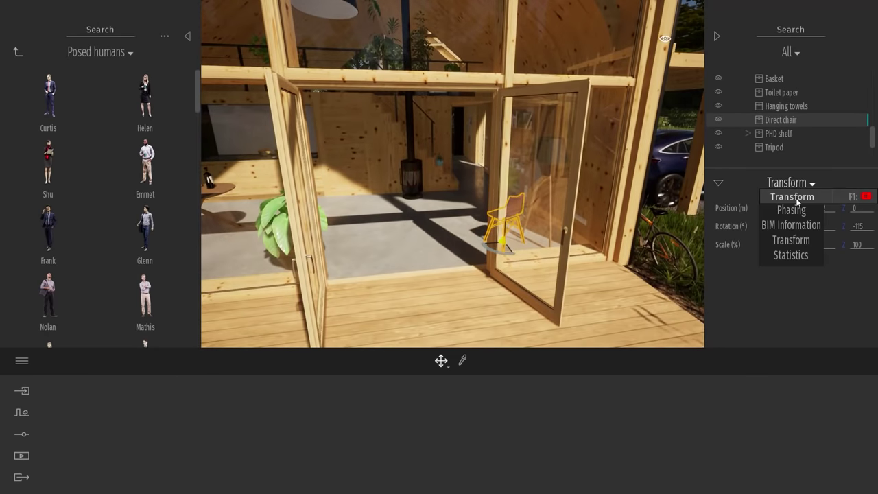
pyautogui.click(793, 210)
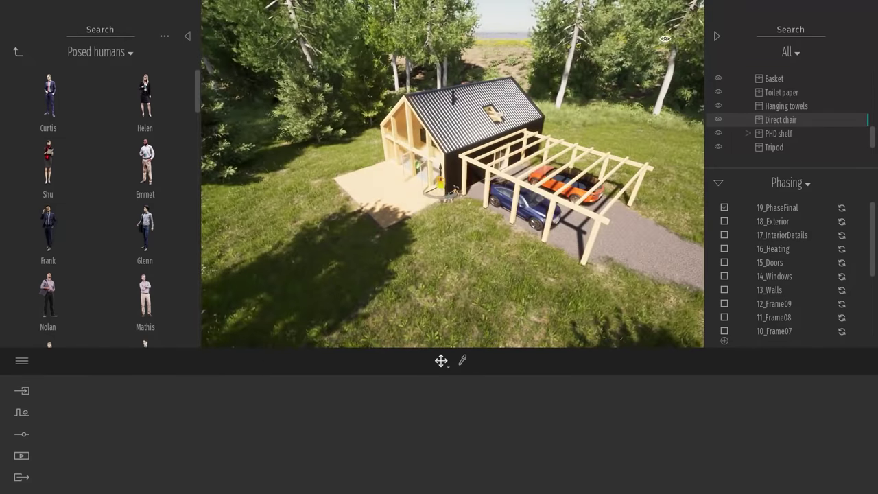
pyautogui.scroll(-3, 795, 261)
pyautogui.scroll(-2, 794, 259)
pyautogui.click(782, 329)
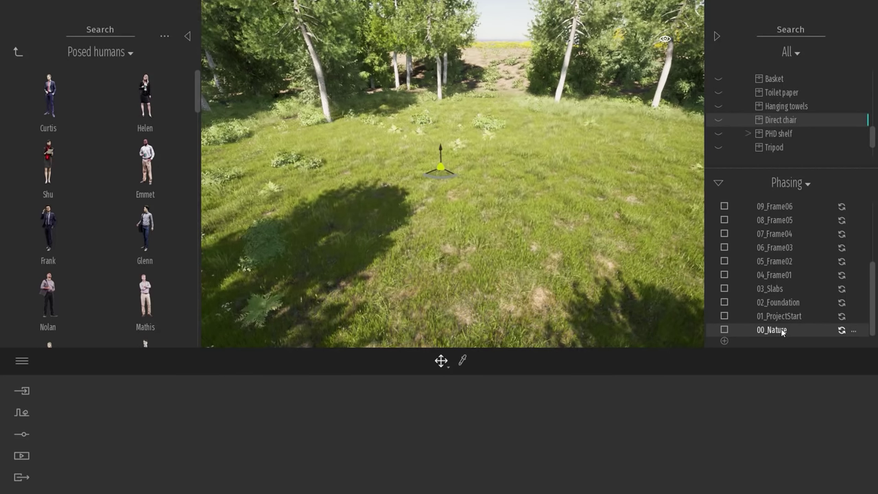
# Show the construction phases one after another from 01_ProjectStart to 05_Frame02
pyautogui.keyDown('shift'); pyautogui.moveTo(512, 174); pyautogui.dragTo(412, 174, button='middle'); pyautogui.keyUp('shift')
pyautogui.click(785, 315)
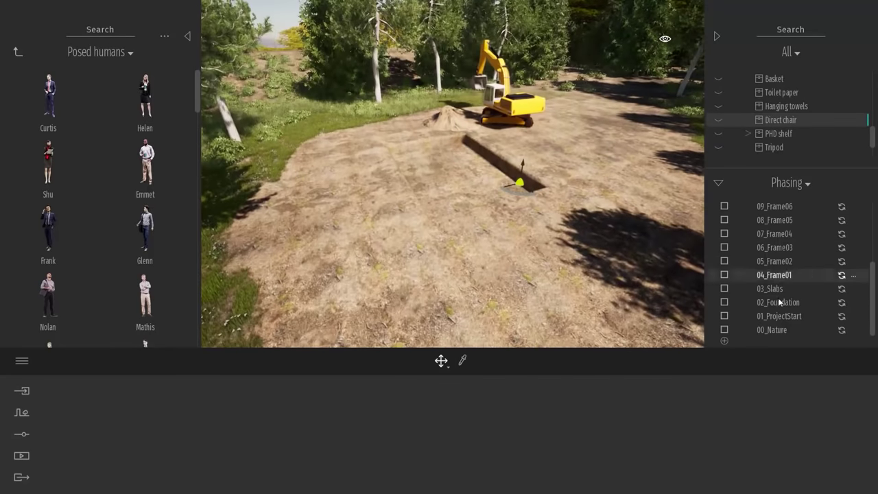
pyautogui.click(780, 301)
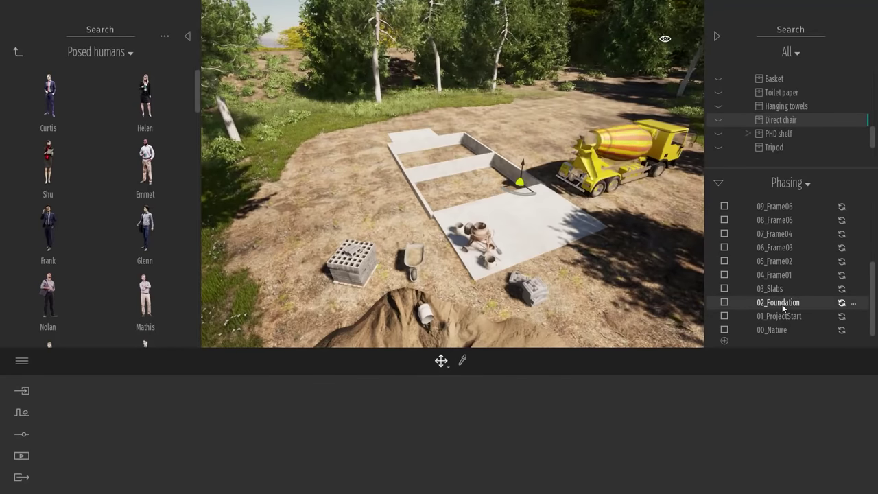
pyautogui.click(780, 290)
pyautogui.click(779, 275)
pyautogui.click(781, 261)
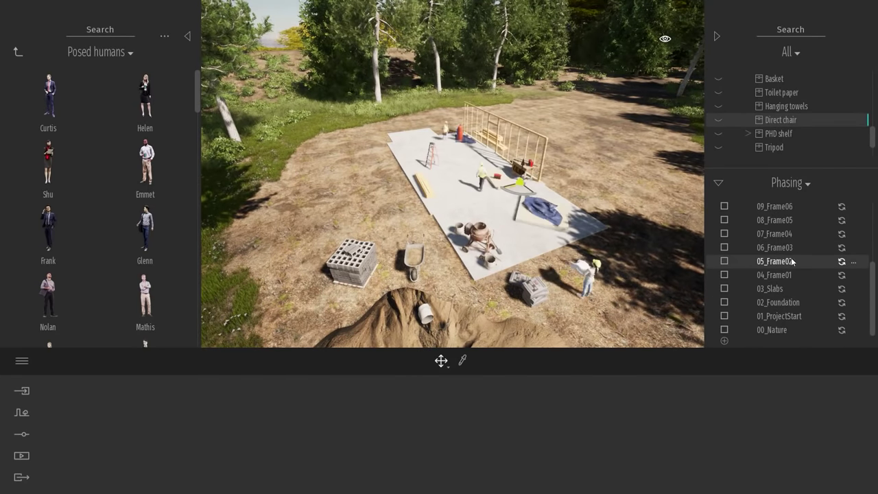
# Show the framing phases from 06_Frame03 up to 12_Frame09, and return to 11_Frame08
pyautogui.click(789, 247)
pyautogui.click(792, 234)
pyautogui.click(792, 220)
pyautogui.click(792, 207)
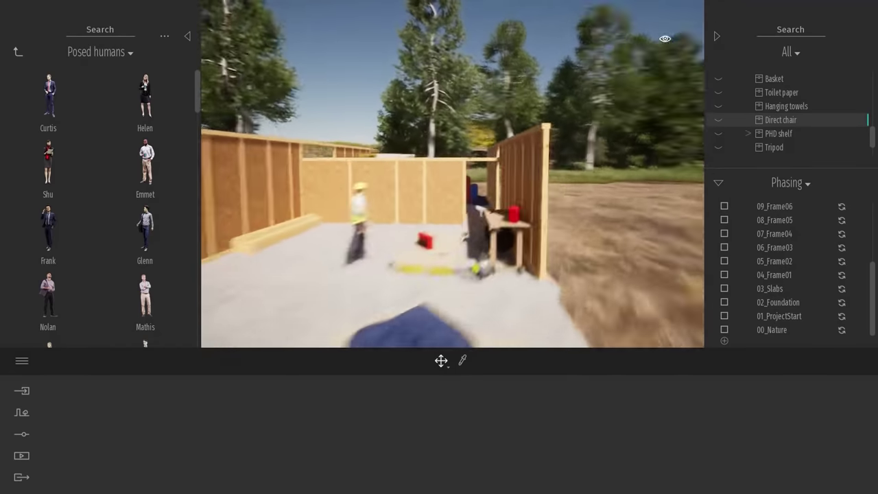
pyautogui.scroll(2, 789, 262)
pyautogui.click(791, 248)
pyautogui.click(792, 228)
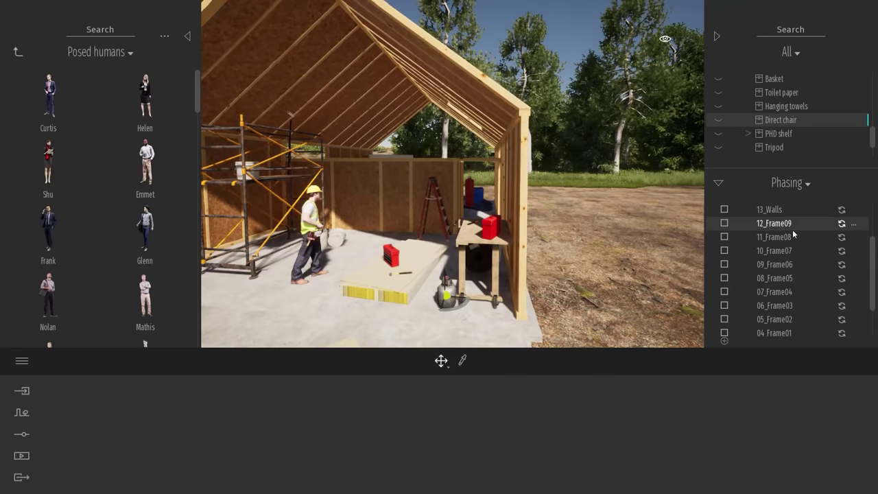
pyautogui.click(776, 237)
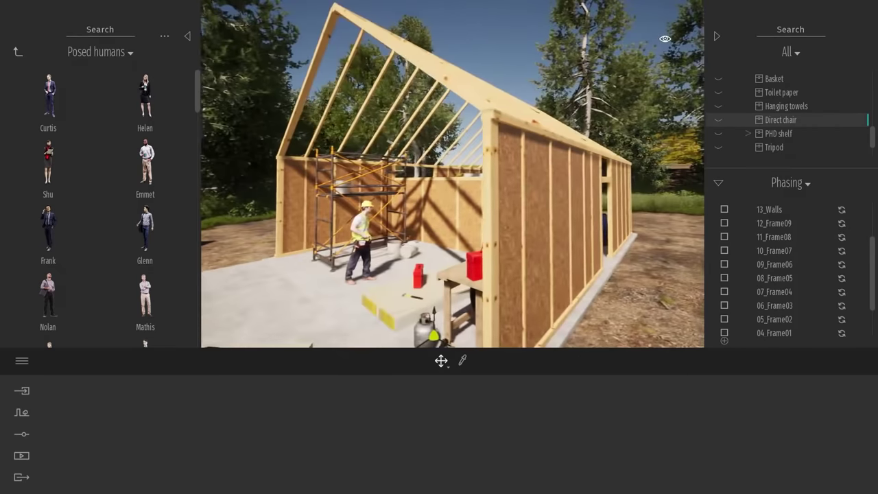
# Show the finishing phases from 14_Windows through 18_Exterior, ending on 19_PhaseFinal
pyautogui.scroll(3, 789, 261)
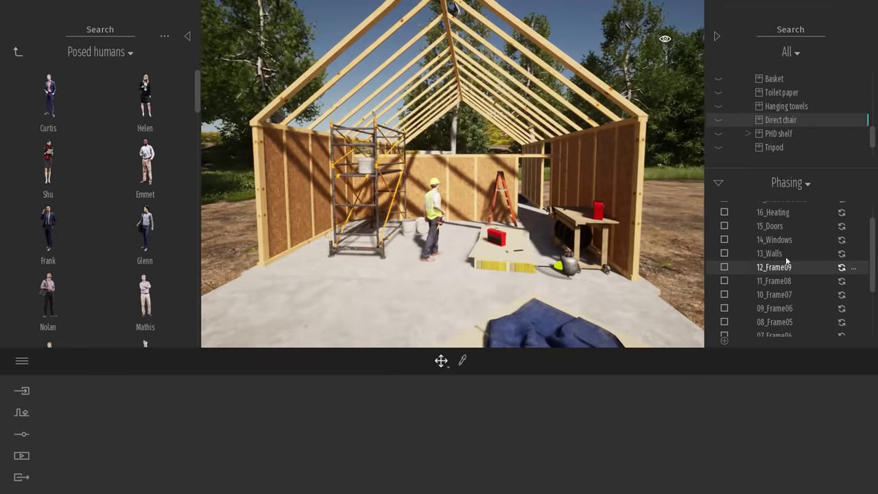
pyautogui.click(784, 241)
pyautogui.click(789, 227)
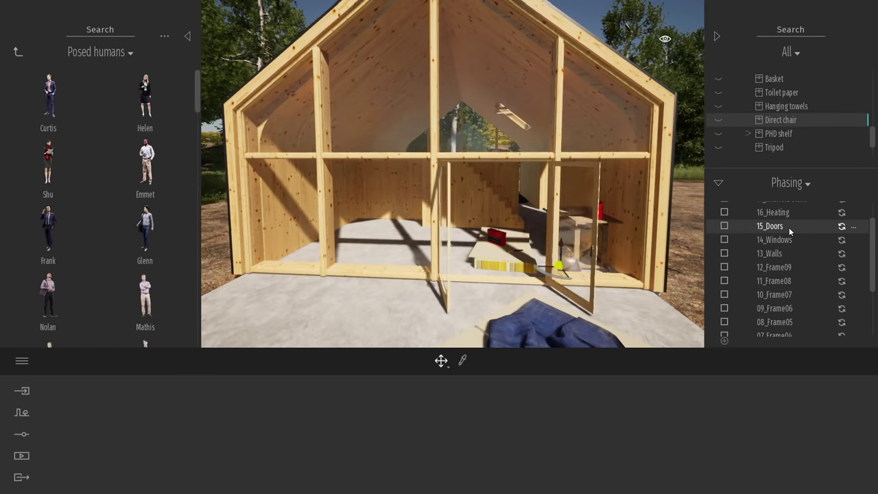
pyautogui.scroll(2, 788, 227)
pyautogui.click(789, 229)
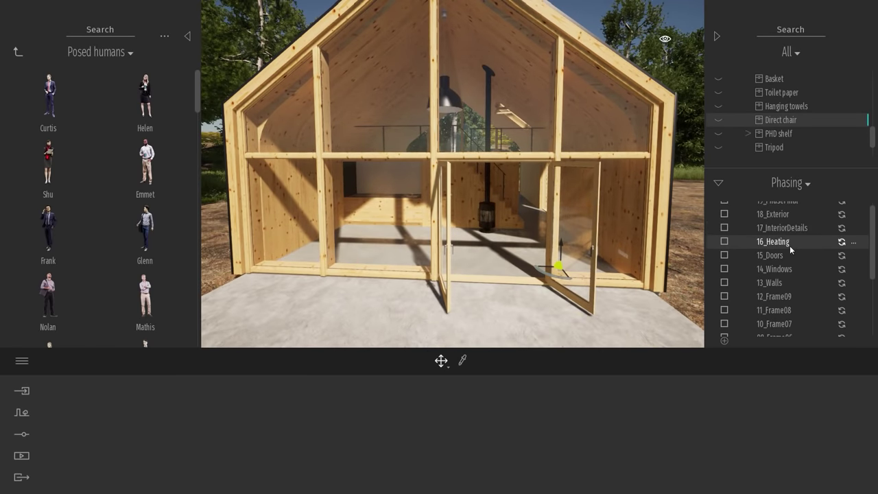
pyautogui.scroll(1, 789, 246)
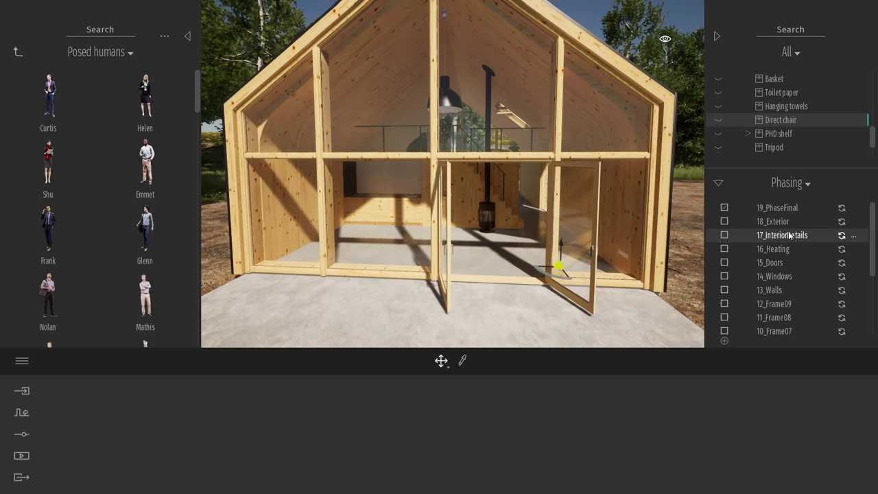
pyautogui.click(780, 220)
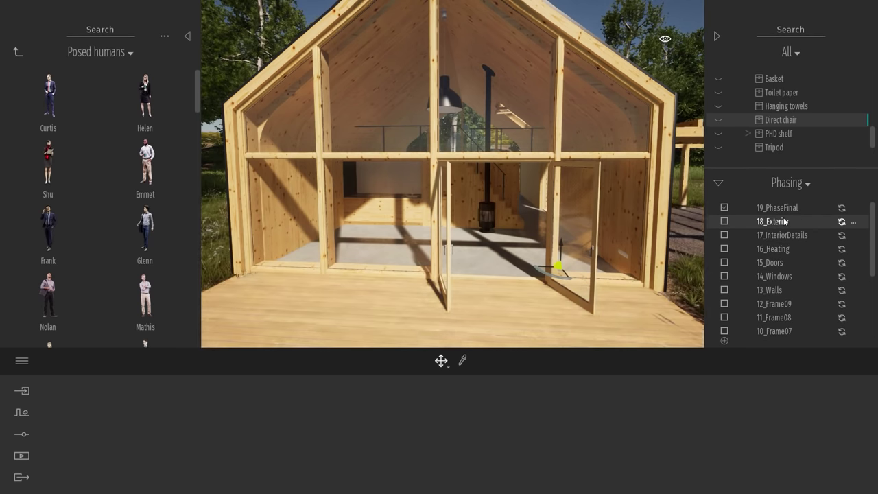
pyautogui.click(781, 209)
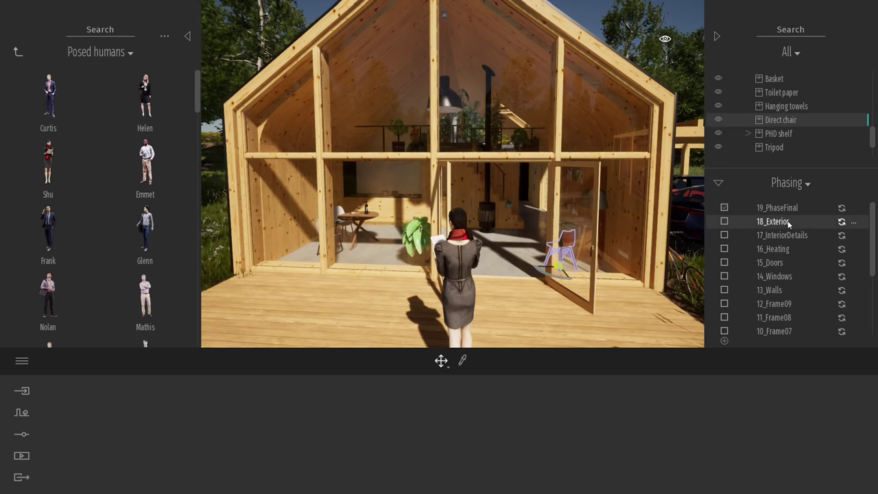
# Deselect the chair and examine the finished cabin from the terrace side
pyautogui.click(629, 172)
pyautogui.moveTo(488, 165)
pyautogui.mouseDown(button='right')
pyautogui.moveTo(473, 160)
pyautogui.moveTo(483, 168)
pyautogui.mouseUp(button='right')
pyautogui.press('s')
pyautogui.press('a')
pyautogui.press('q')
pyautogui.press('e')
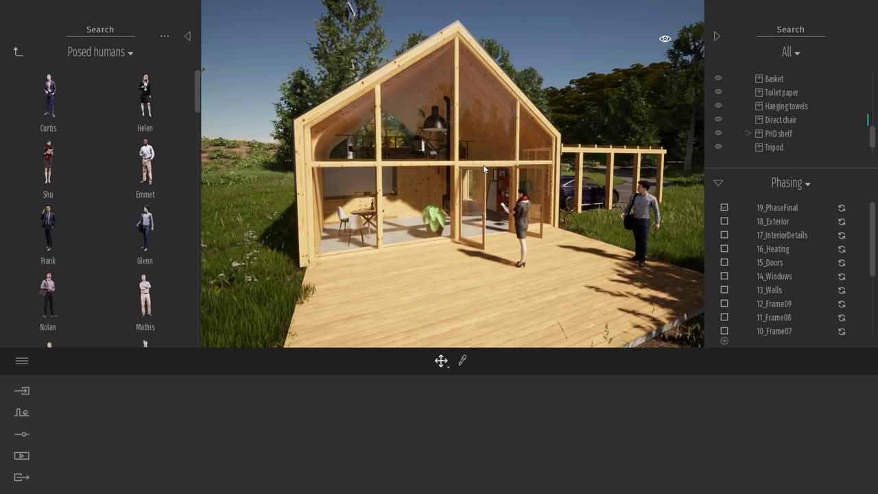
pyautogui.moveTo(455, 173); pyautogui.dragTo(463, 173, button='right')
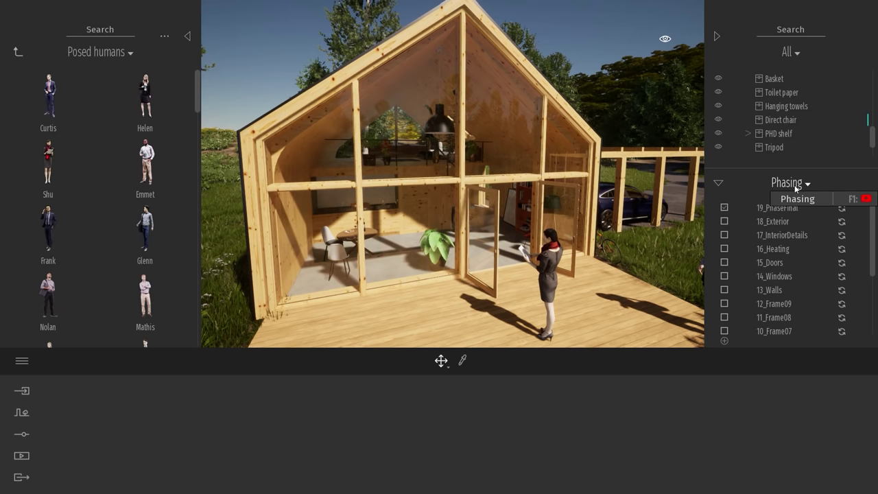
# Collapse the Phasing section, hide the library and scene graph, and frame the cabin and carport from farther away
pyautogui.click(719, 184)
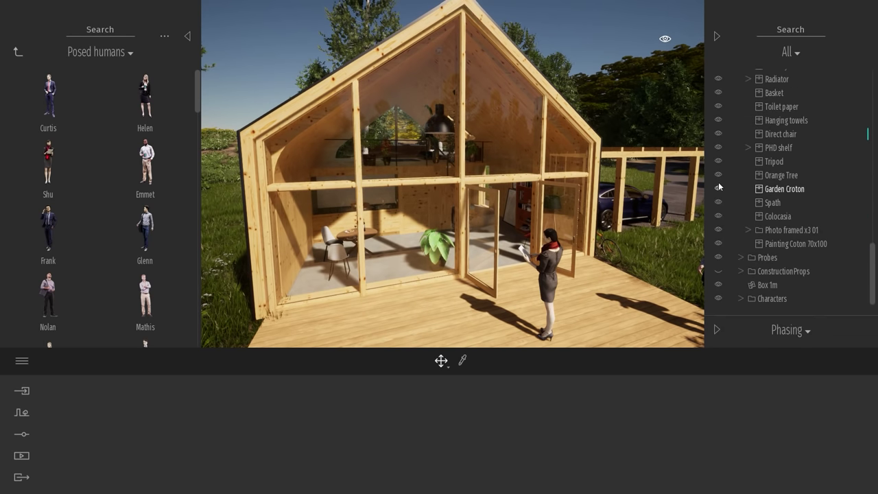
pyautogui.click(715, 37)
pyautogui.click(187, 36)
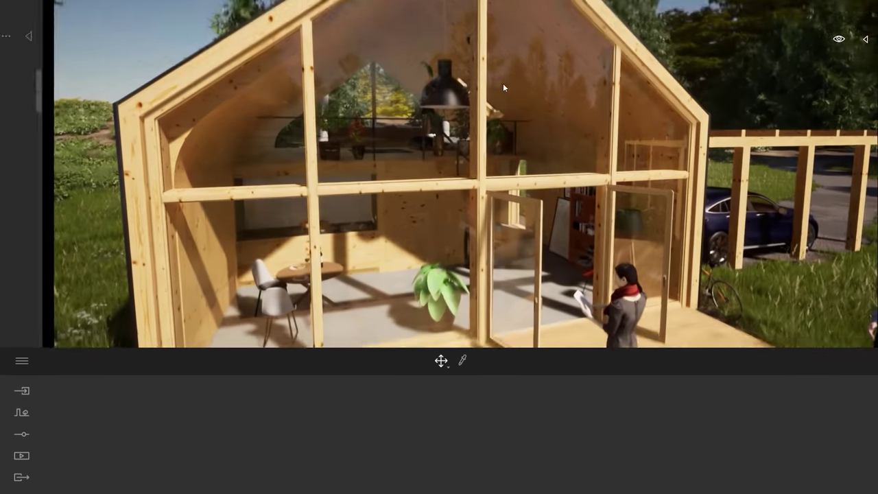
pyautogui.scroll(-5, 537, 129)
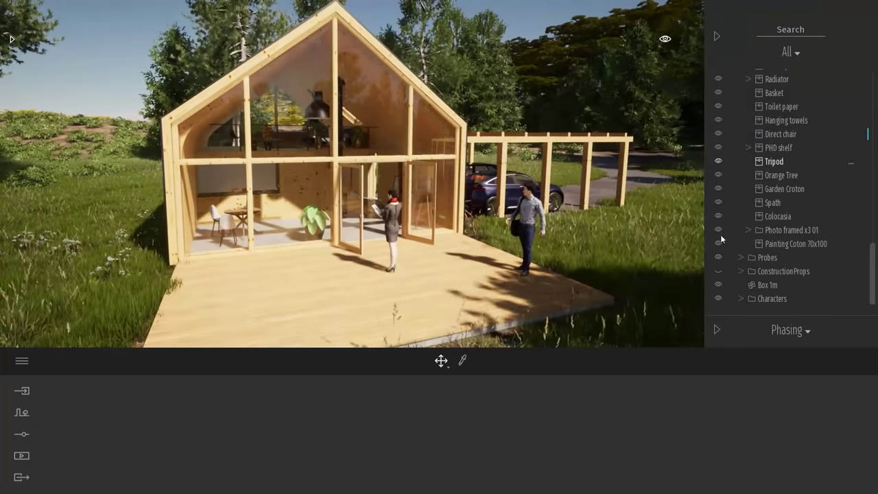
# Select the man and the woman on the terrace, hide both characters, and hide the scene graph
pyautogui.click(528, 205)
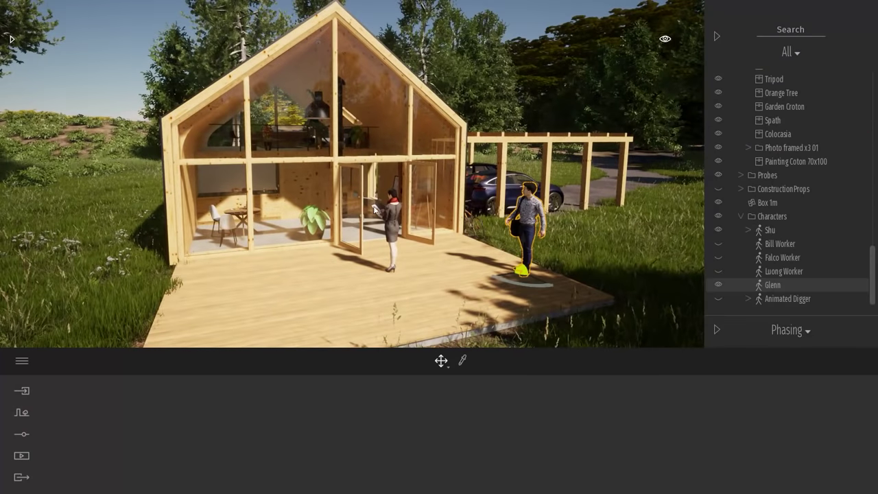
pyautogui.keyDown('ctrl'); pyautogui.click(395, 210); pyautogui.keyUp('ctrl')
pyautogui.click(718, 230)
pyautogui.click(716, 38)
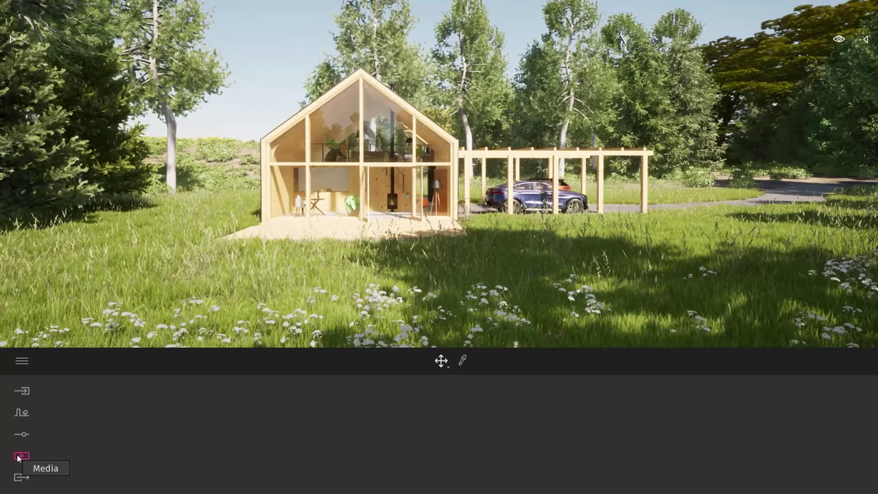
# Create a new Media image from the front view of the cabin and carport
pyautogui.click(22, 456)
pyautogui.click(289, 428)
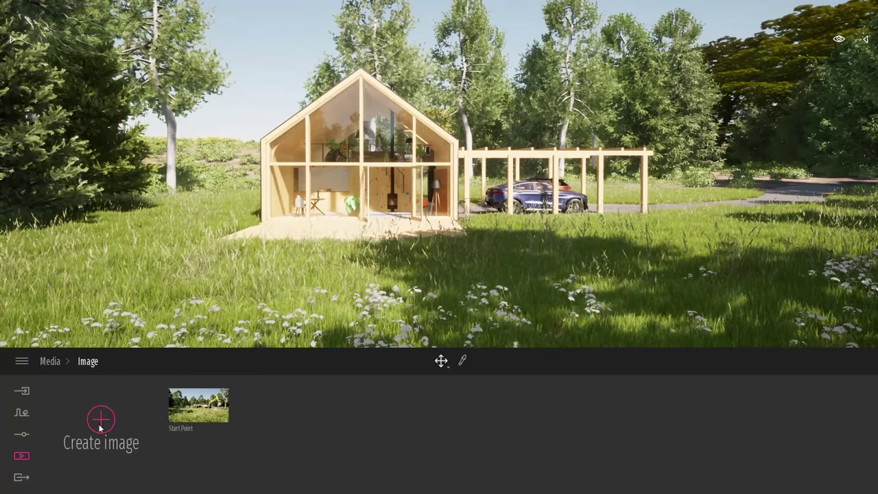
pyautogui.click(103, 425)
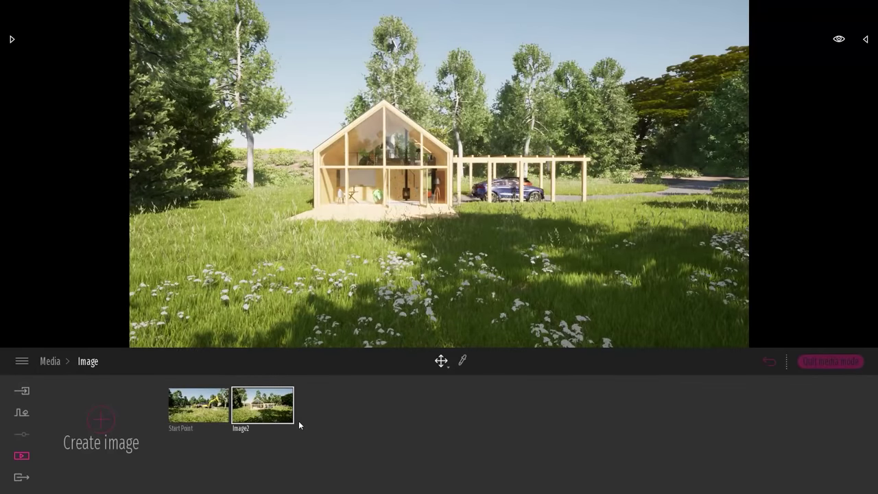
# Move the camera closer to the cabin and set the new image's field of view to 50
pyautogui.press('w')
pyautogui.moveTo(269, 381)
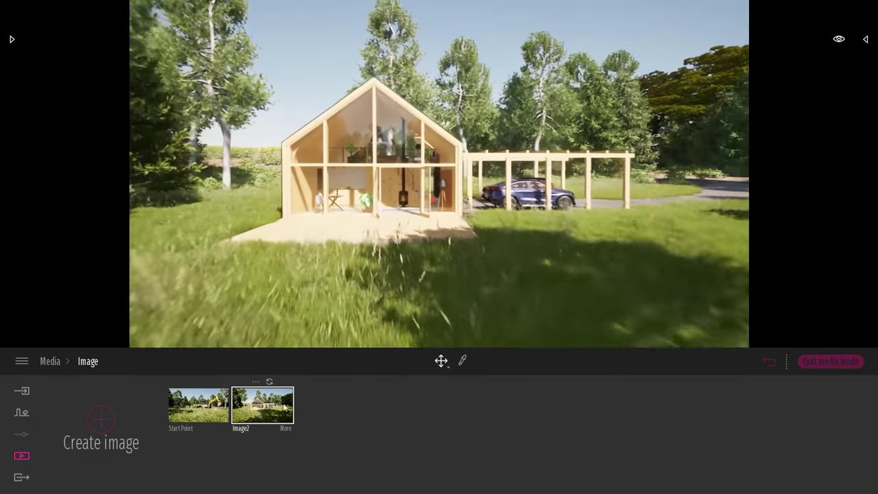
pyautogui.click(287, 429)
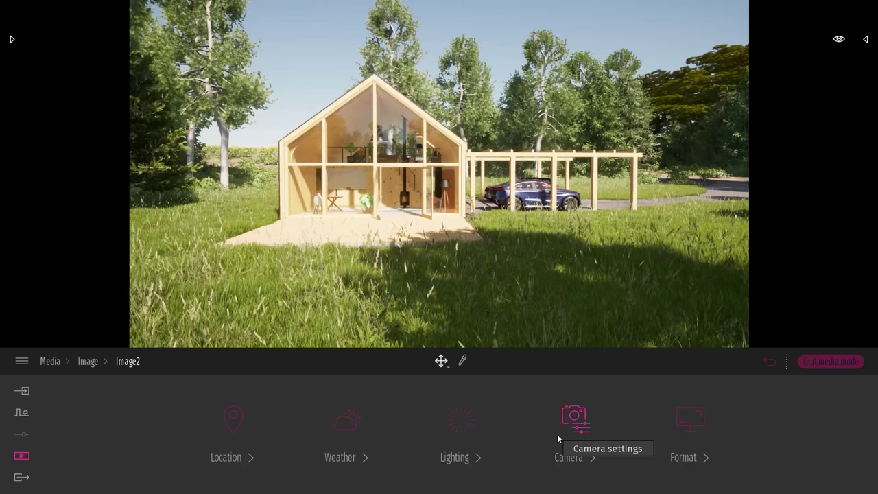
pyautogui.click(576, 417)
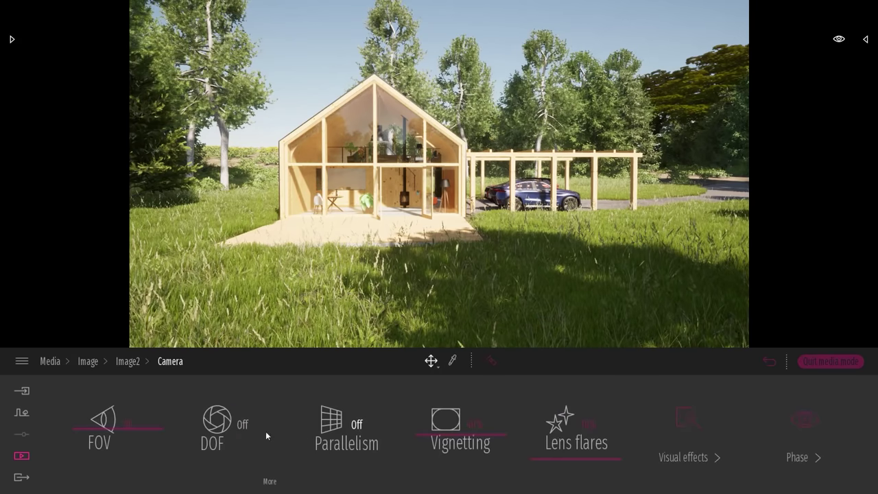
pyautogui.doubleClick(137, 422)
pyautogui.write('50')
pyautogui.press('Return')
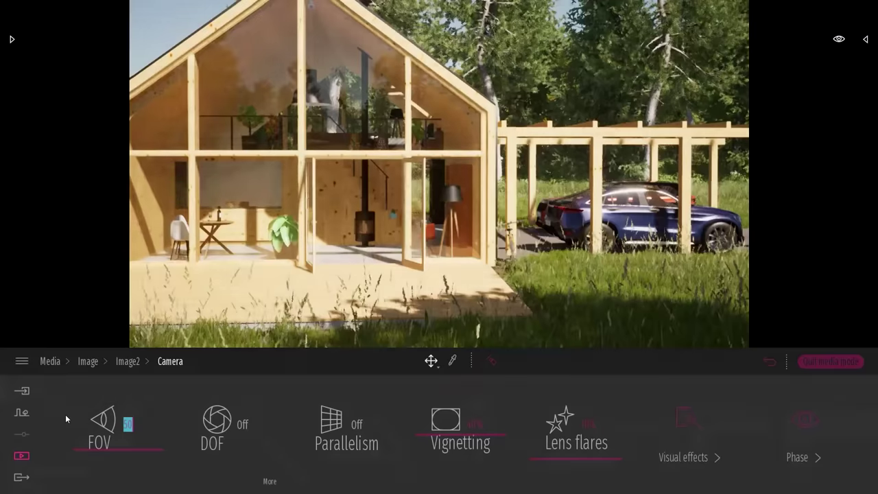
# Reframe the view so the whole cabin and carport fit in, and re-capture Image2
pyautogui.moveTo(470, 207); pyautogui.dragTo(450, 202, button='right')
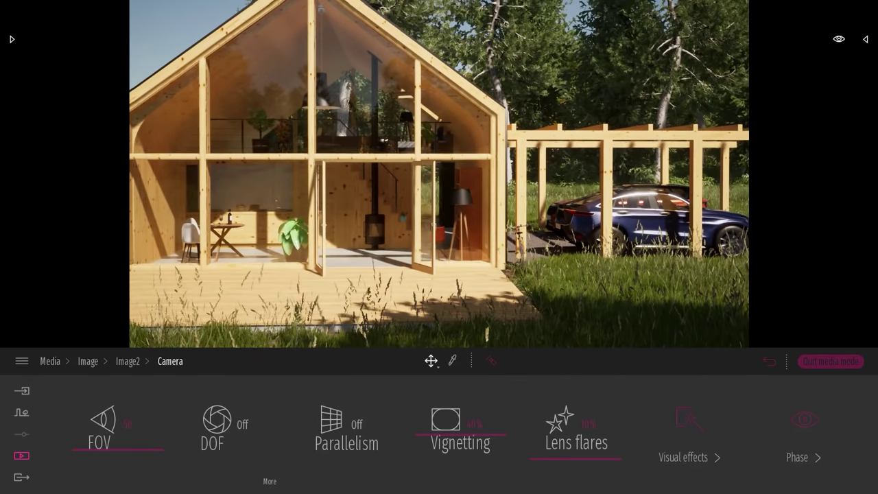
pyautogui.click(127, 361)
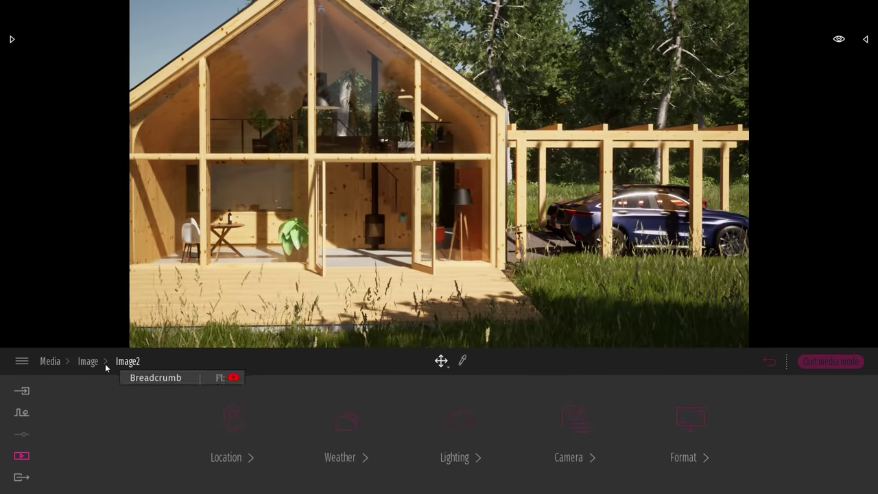
pyautogui.click(101, 362)
pyautogui.scroll(-5, 544, 177)
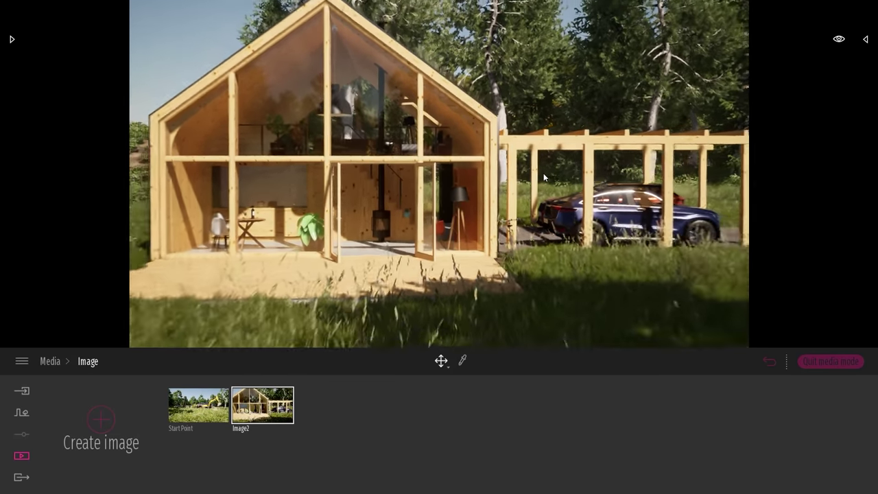
pyautogui.scroll(-5, 544, 177)
pyautogui.moveTo(543, 176); pyautogui.dragTo(558, 169, button='right')
pyautogui.moveTo(289, 386)
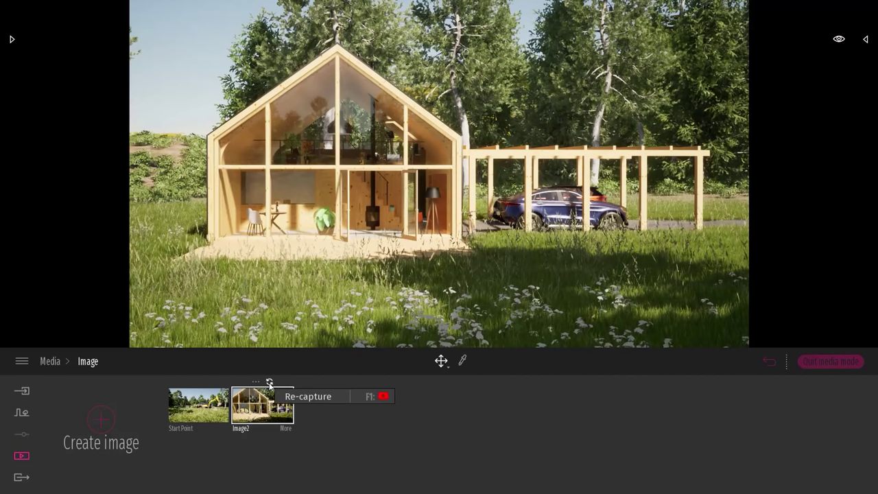
pyautogui.click(269, 383)
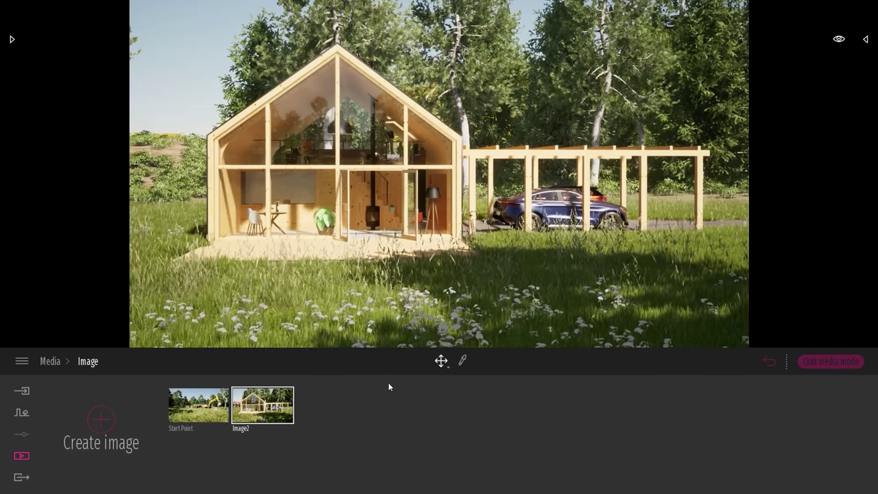
# Move the camera to the open glass door facing the stairs and bookshelf, and create another image from there
pyautogui.press('w')
pyautogui.moveTo(529, 320); pyautogui.dragTo(573, 329, button='right')
pyautogui.press('a')
pyautogui.press('w')
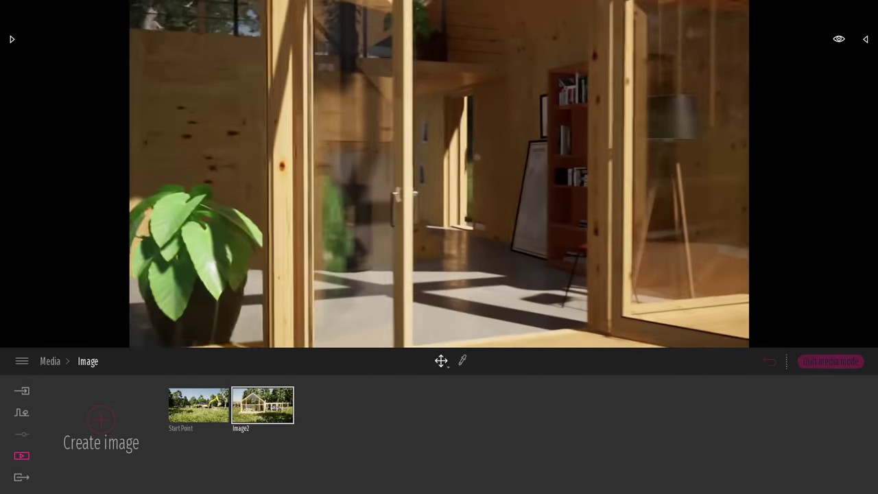
pyautogui.press('w')
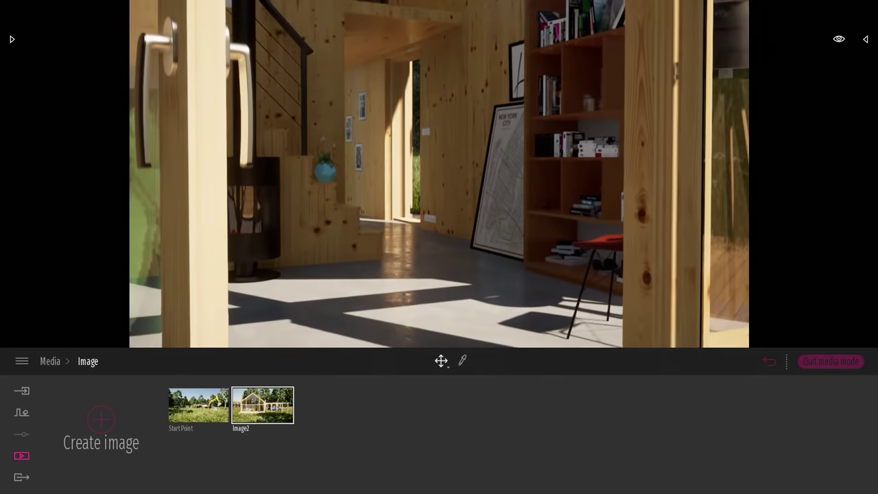
pyautogui.press('s')
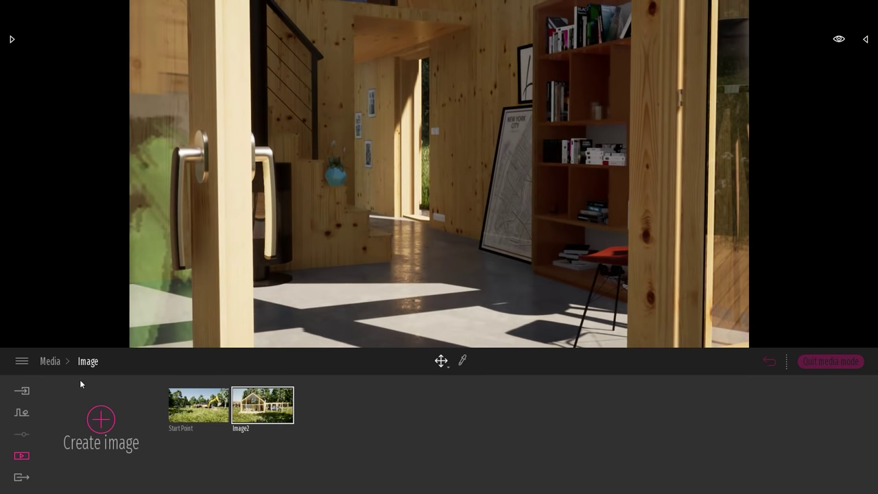
pyautogui.click(101, 419)
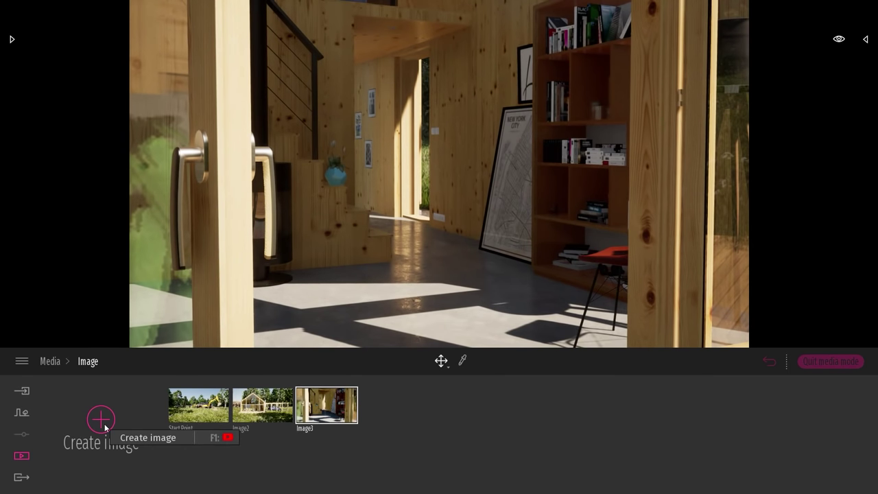
# Turn on depth of field in Image3's camera settings
pyautogui.click(352, 426)
pyautogui.click(580, 419)
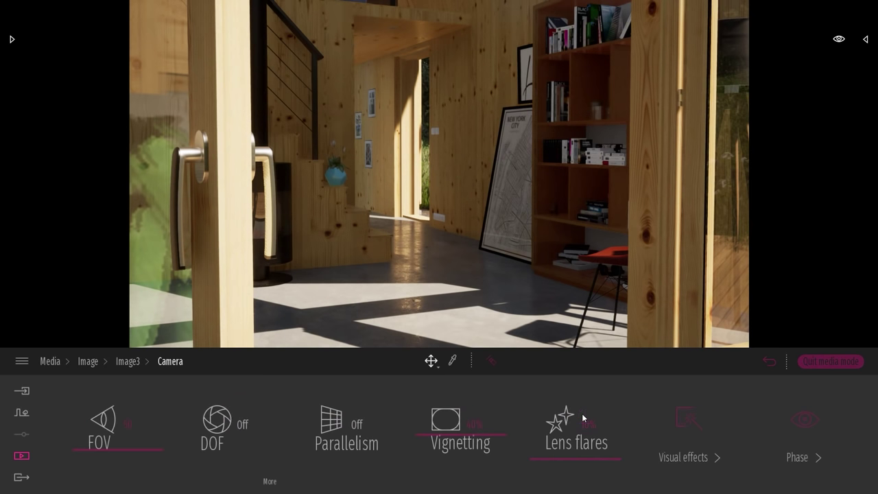
pyautogui.click(222, 426)
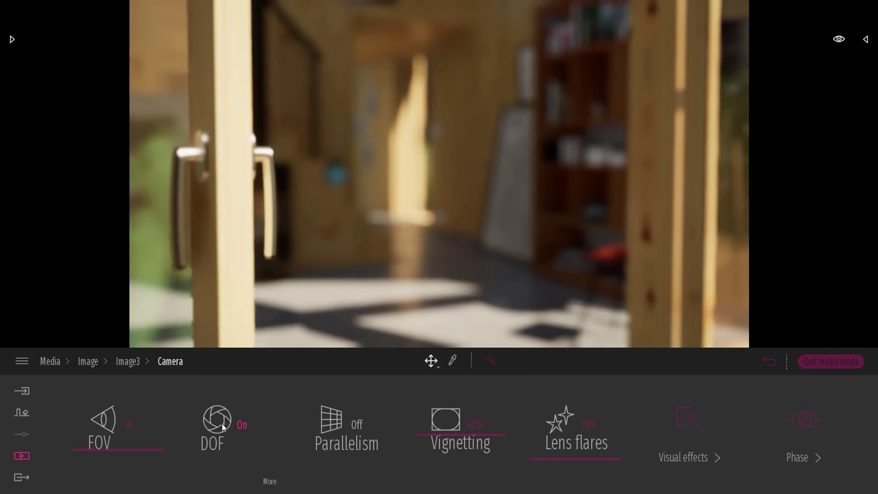
# In Image3's detailed depth of field settings, adjust the focus and pick the focus point on the door handle, then on the room's back wall
pyautogui.click(268, 480)
pyautogui.moveTo(303, 460); pyautogui.dragTo(309, 473)
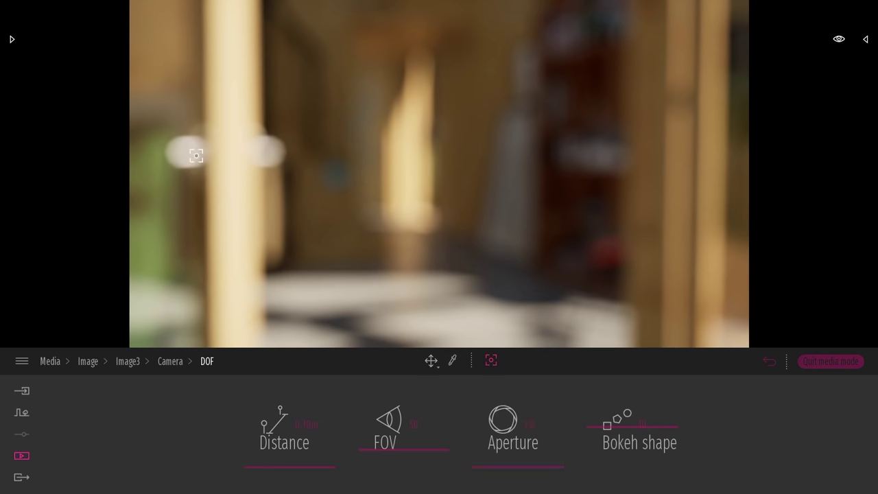
pyautogui.click(188, 157)
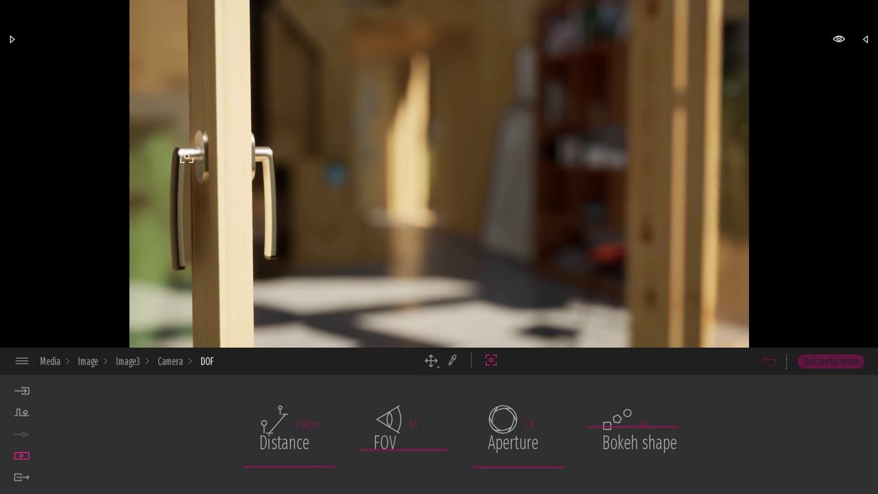
pyautogui.click(445, 152)
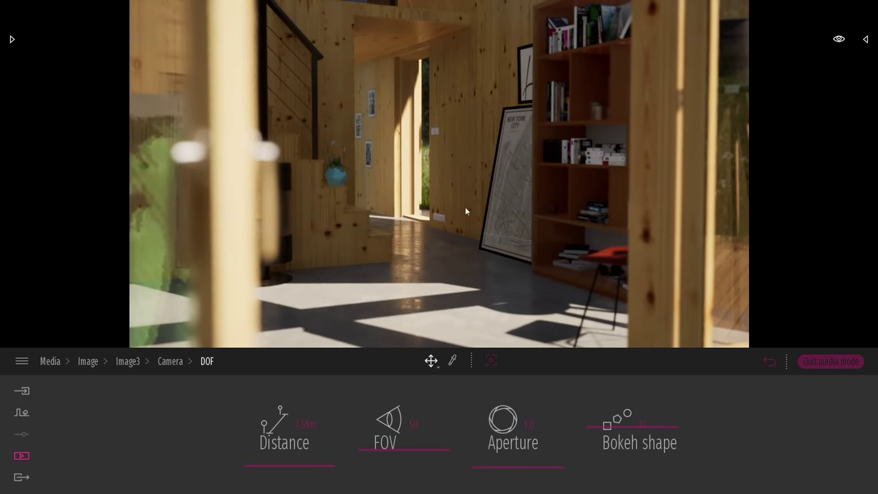
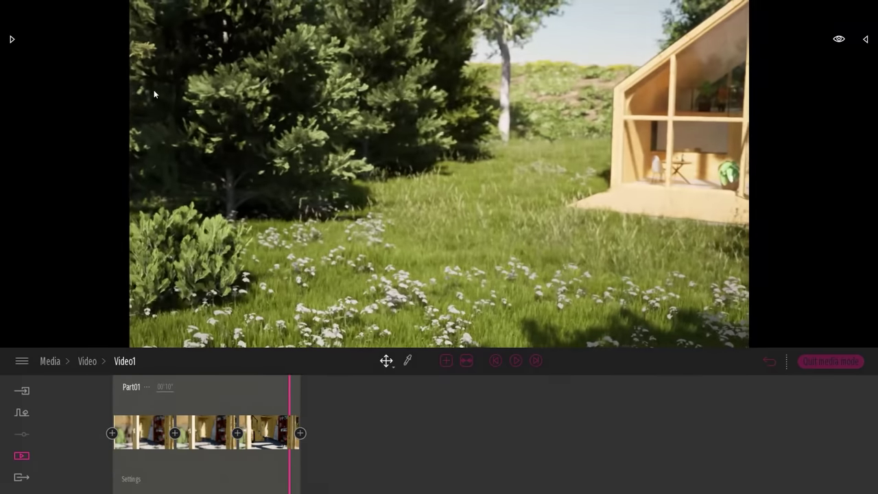
# Place a Colorado Spruce from the library's trees in the foreground beside the bushes and age it to a height of 13.5 m
pyautogui.click(313, 207)
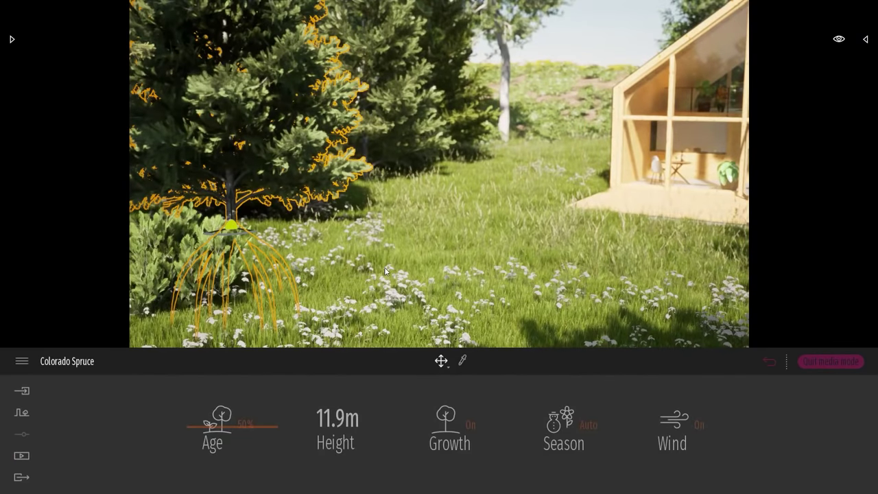
pyautogui.press('s')
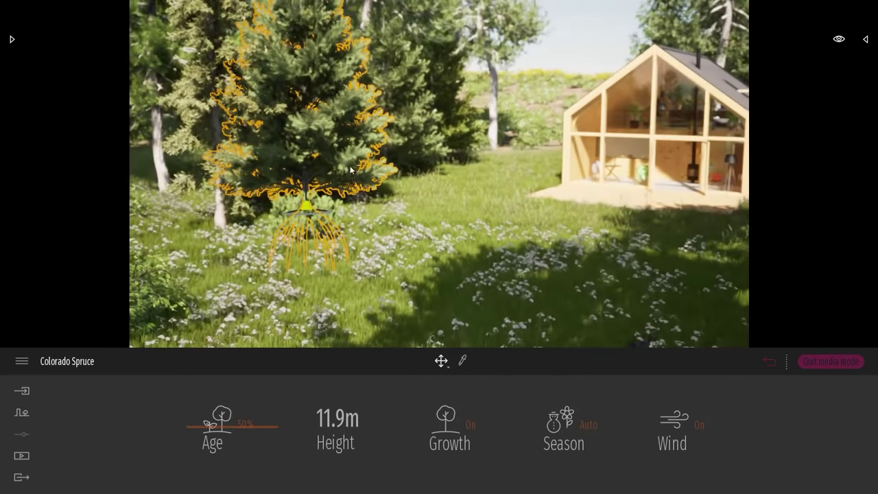
pyautogui.click(11, 40)
pyautogui.press('a')
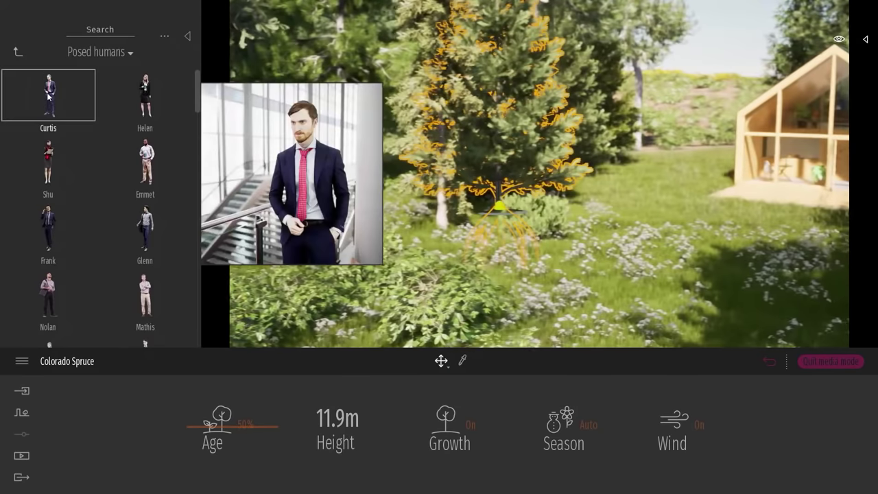
pyautogui.click(20, 59)
pyautogui.click(20, 59)
pyautogui.click(150, 103)
pyautogui.click(149, 107)
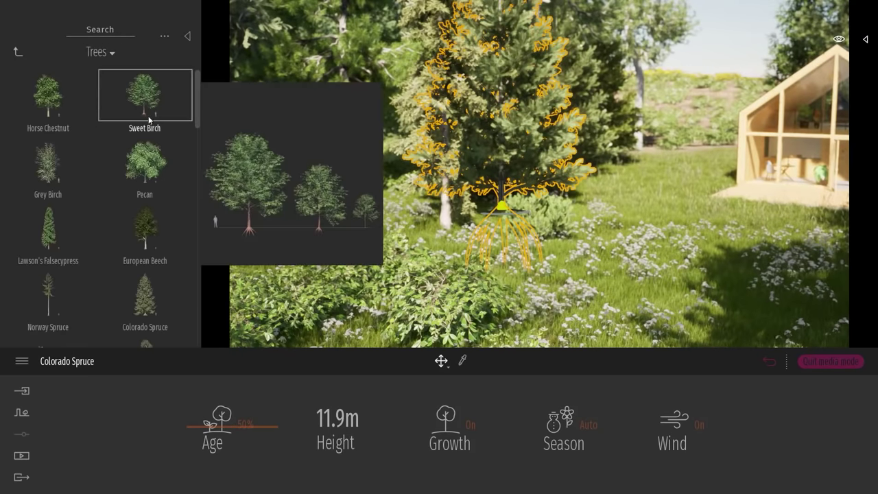
pyautogui.moveTo(145, 220); pyautogui.dragTo(295, 264)
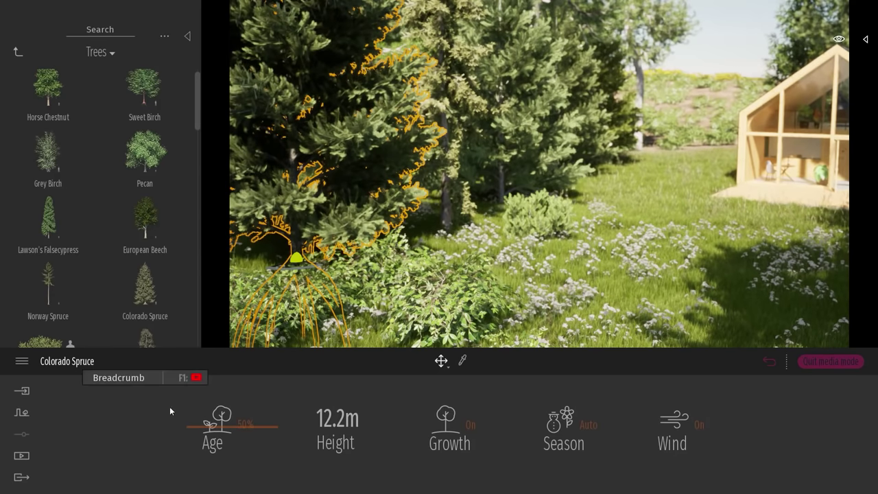
pyautogui.moveTo(210, 423)
pyautogui.mouseDown()
pyautogui.moveTo(259, 422)
pyautogui.moveTo(194, 422)
pyautogui.moveTo(215, 419)
pyautogui.mouseUp()
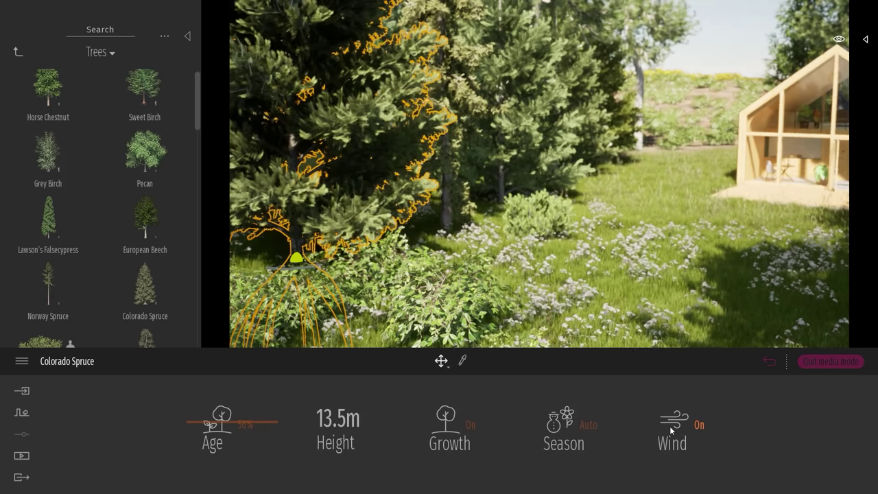
# Return to the media videos, reopen Video1 and go to a moment within its third keyframe segment
pyautogui.click(20, 456)
pyautogui.click(538, 421)
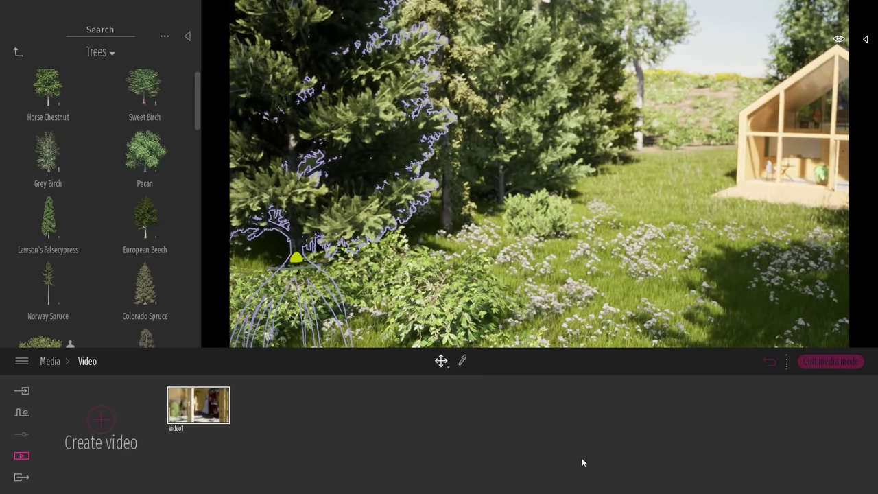
pyautogui.click(205, 402)
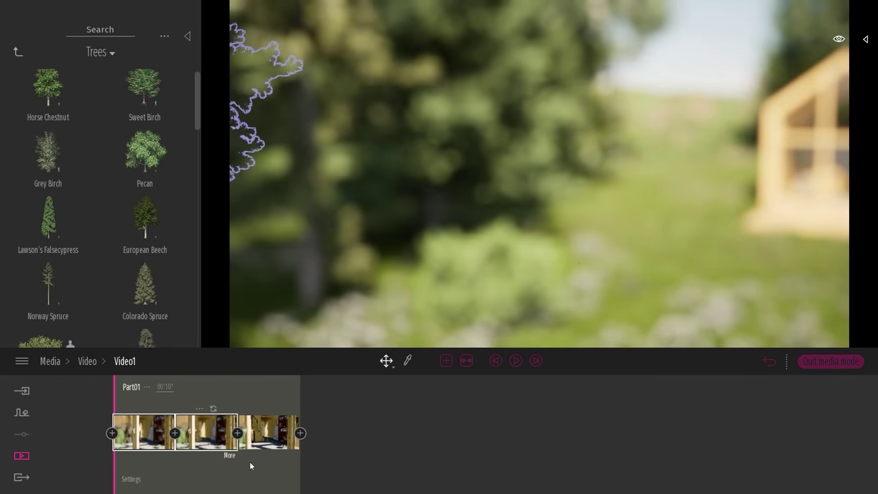
pyautogui.click(263, 463)
# Select the Colorado Spruce beside the meadow to view its settings, frame it, and return to Video1
pyautogui.moveTo(607, 221); pyautogui.dragTo(616, 198, button='right')
pyautogui.click(394, 206)
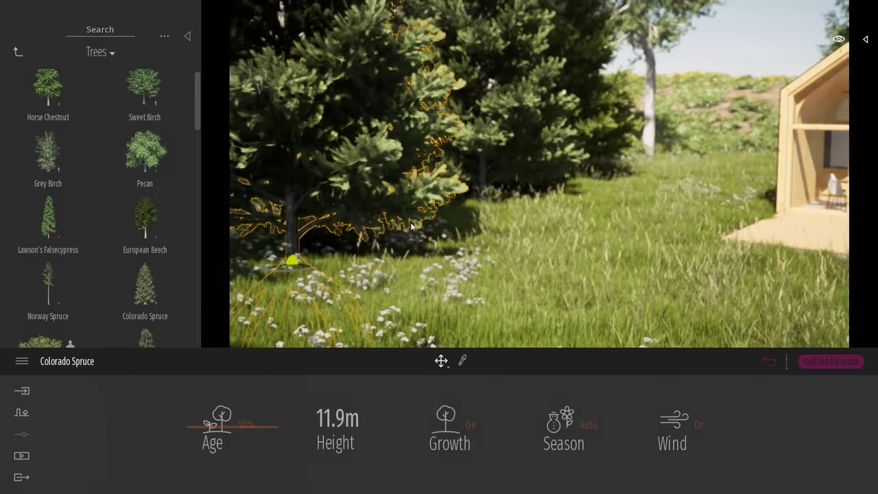
pyautogui.moveTo(390, 261); pyautogui.dragTo(551, 280, button='middle')
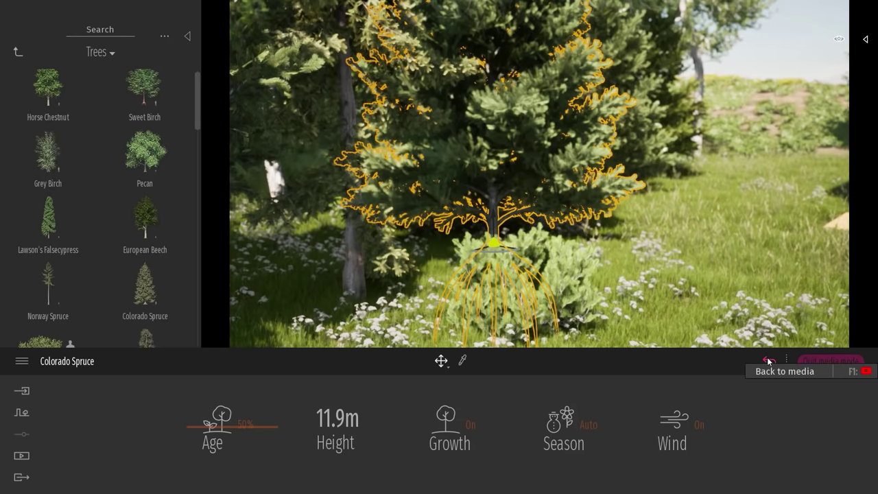
pyautogui.click(768, 361)
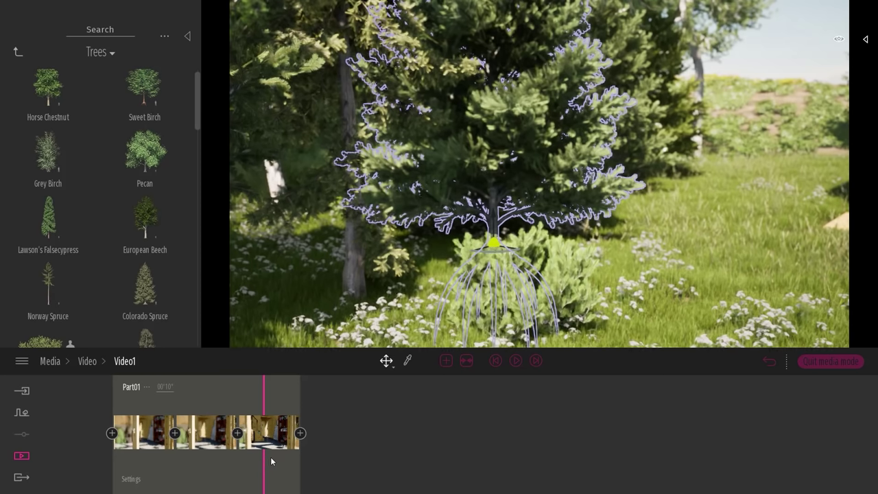
# Show Video1's last keyframe, select objects around the stairs inside the cabin, and return to Video1
pyautogui.click(271, 431)
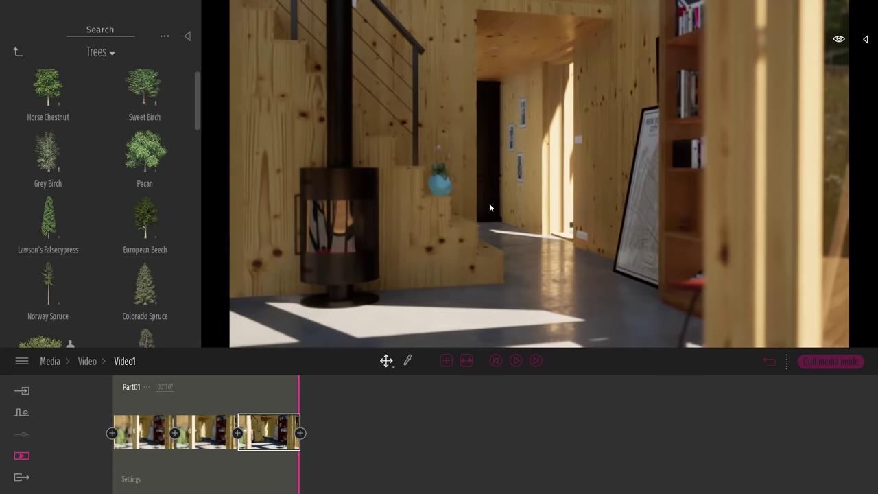
pyautogui.click(441, 184)
pyautogui.click(553, 206)
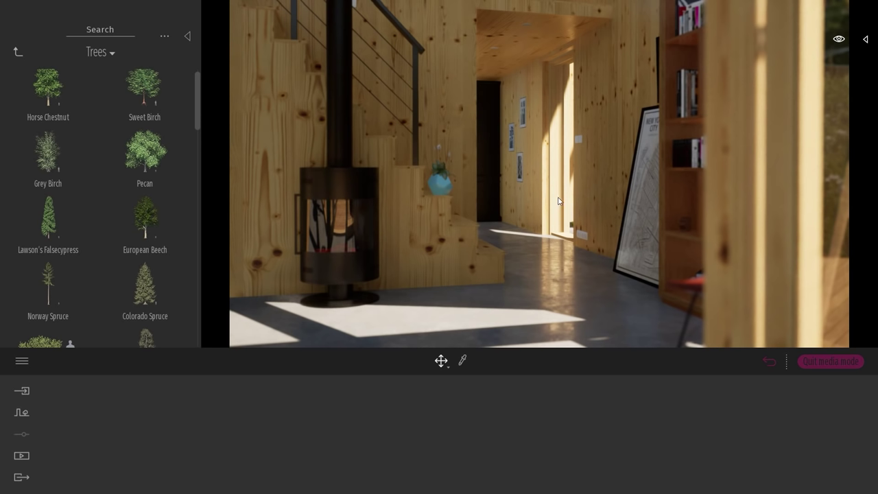
pyautogui.click(769, 361)
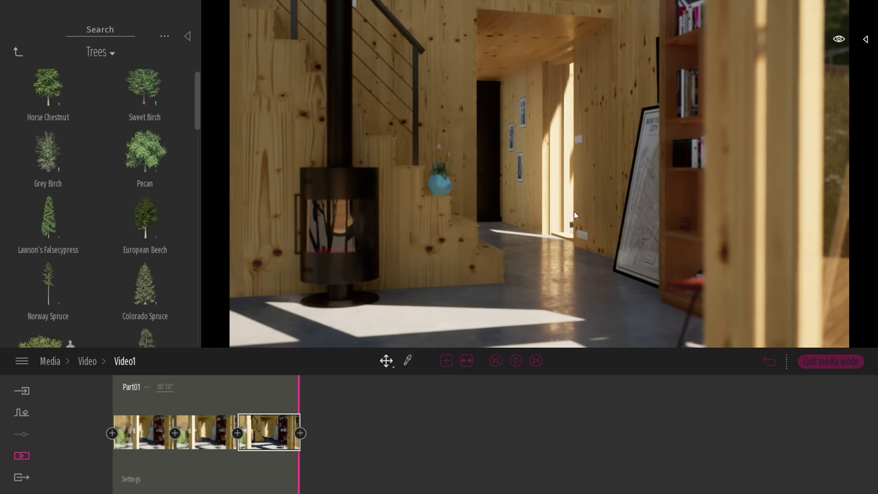
# Move the camera freely outside the cabin, return to Video1's first keyframe, and quit media mode
pyautogui.press('s')
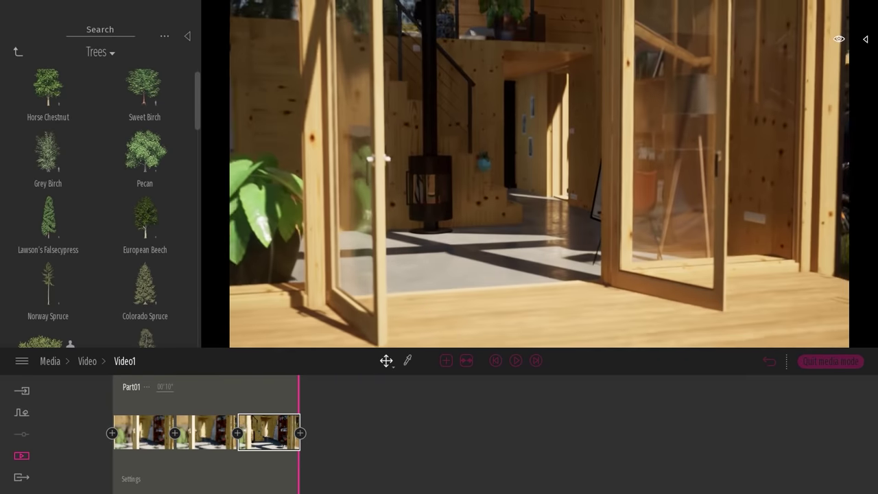
pyautogui.moveTo(658, 210); pyautogui.dragTo(572, 209, button='right')
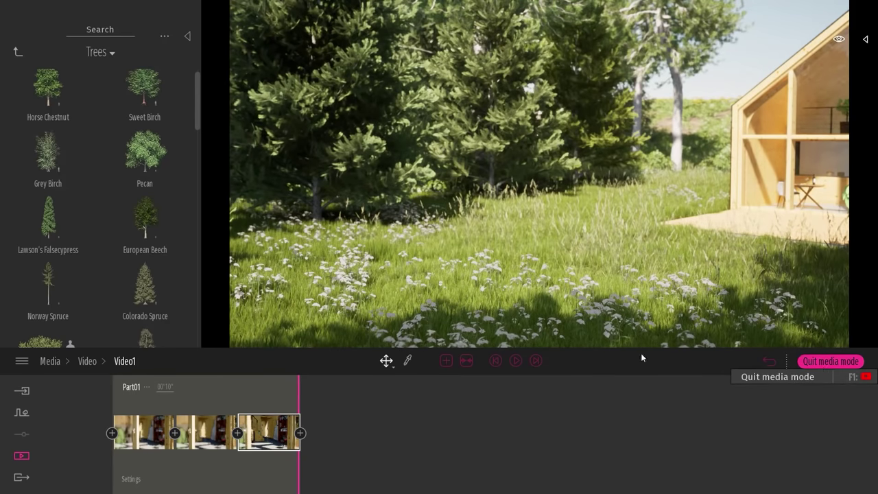
pyautogui.click(161, 436)
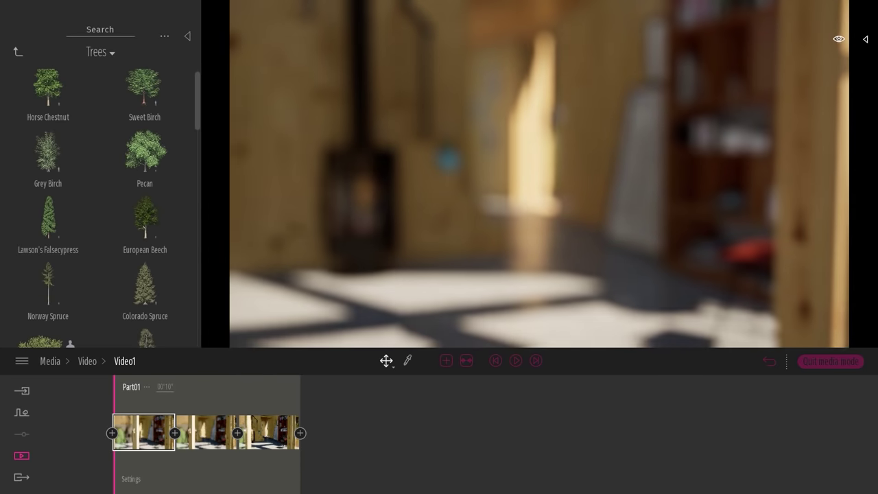
pyautogui.click(820, 361)
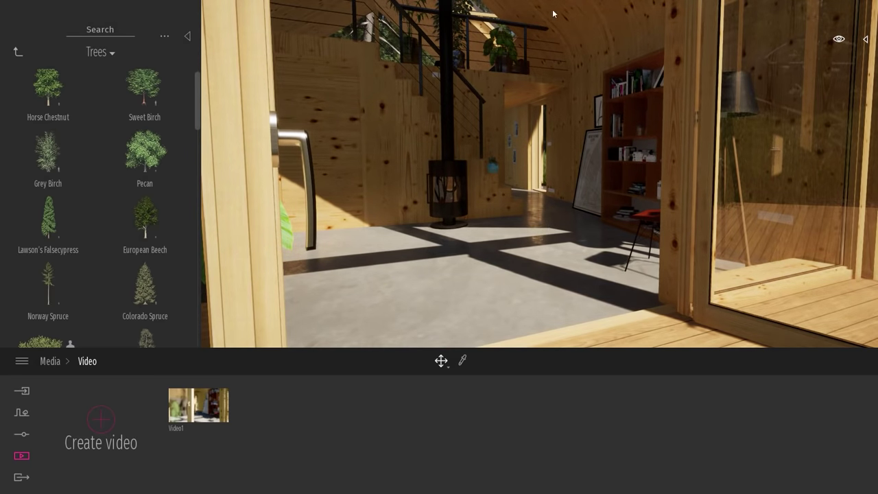
# Fly the camera out past the cabin deck to the open grassy clearing between the trees
pyautogui.scroll(-5, 567, 204)
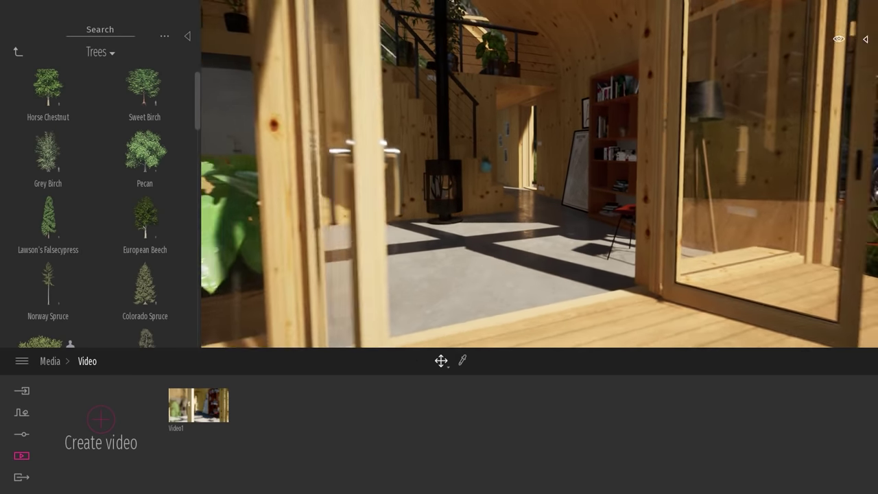
pyautogui.moveTo(567, 205); pyautogui.dragTo(604, 210, button='right')
pyautogui.moveTo(572, 195); pyautogui.dragTo(572, 237, button='middle')
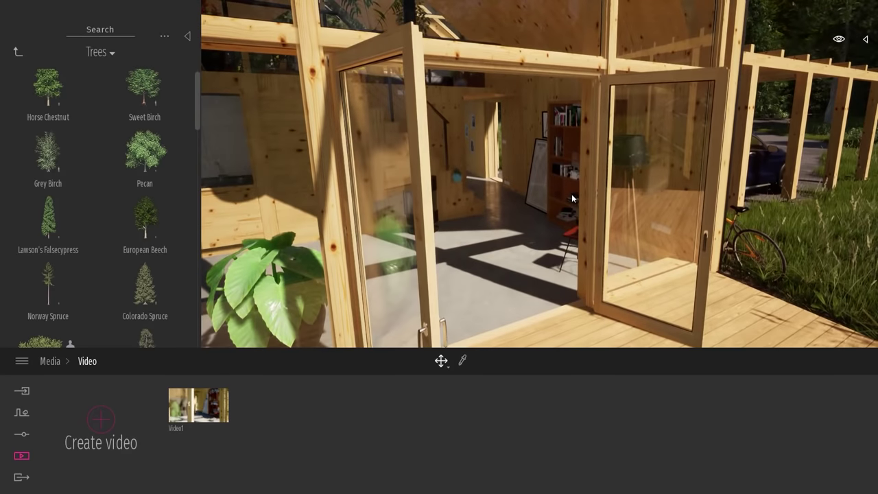
pyautogui.moveTo(571, 193); pyautogui.dragTo(509, 240, button='middle')
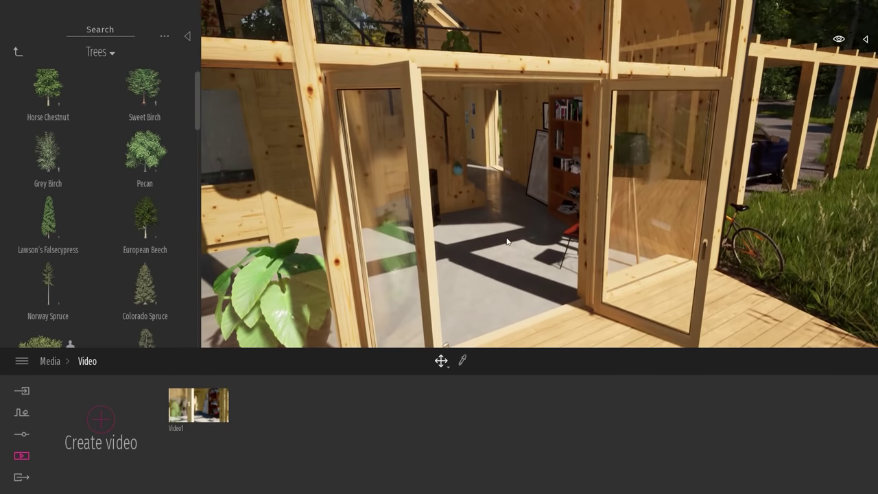
pyautogui.scroll(-5, 523, 225)
pyautogui.press('s')
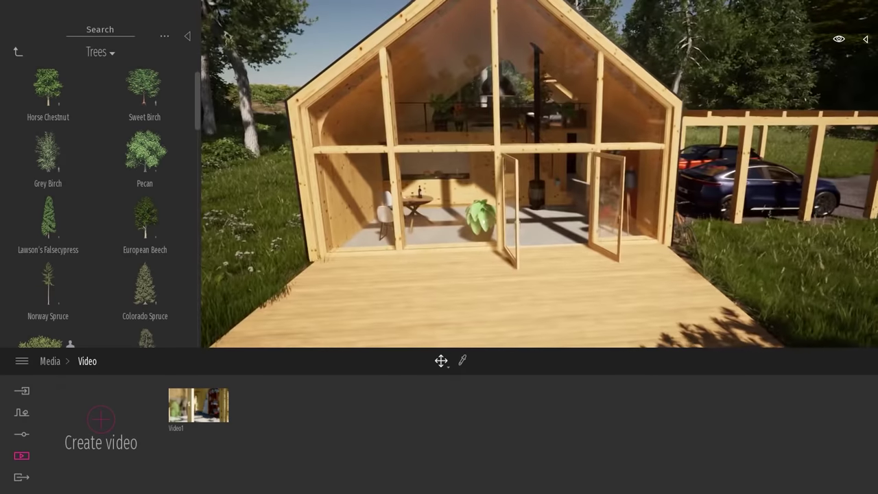
pyautogui.press('s')
pyautogui.moveTo(538, 226); pyautogui.dragTo(484, 219, button='right')
pyautogui.press('w')
pyautogui.press('w')
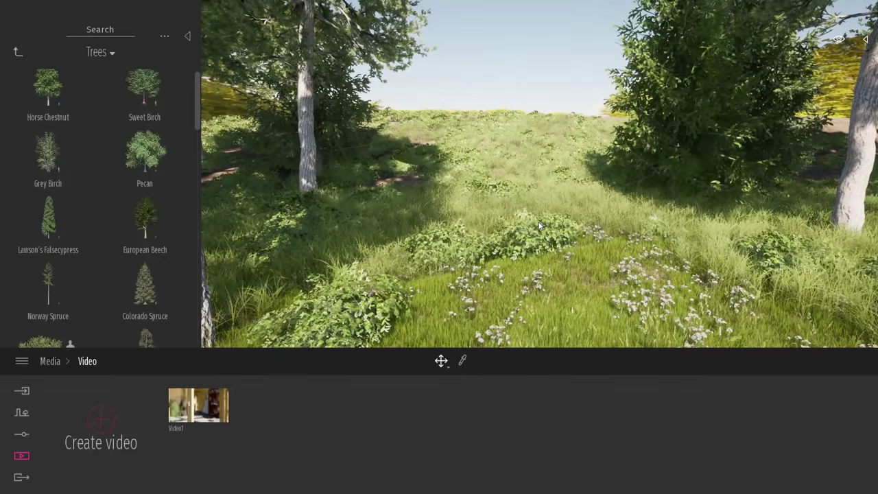
pyautogui.moveTo(567, 187)
pyautogui.mouseDown(button='right')
pyautogui.moveTo(569, 204)
pyautogui.moveTo(556, 203)
pyautogui.moveTo(572, 186)
pyautogui.mouseUp(button='right')
pyautogui.press('w')
pyautogui.press('w')
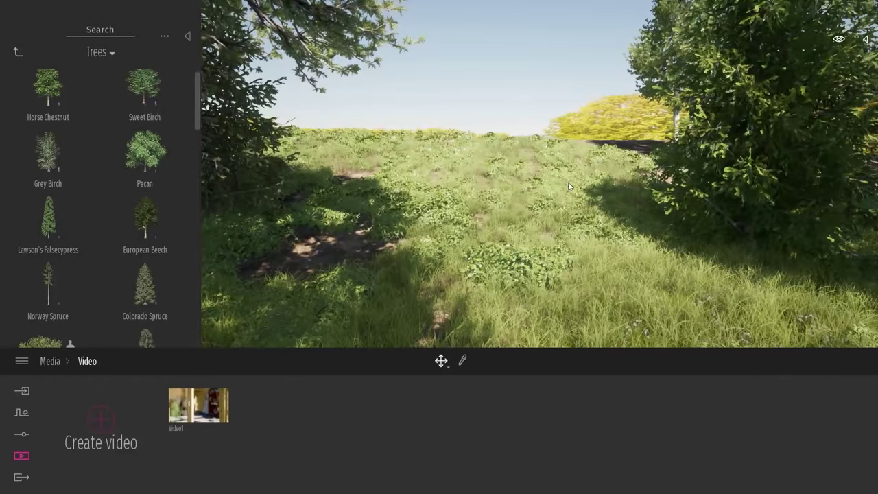
# Place Colorado Spruces from the tree library on both sides of the grassy clearing's far edge
pyautogui.scroll(-1, 147, 239)
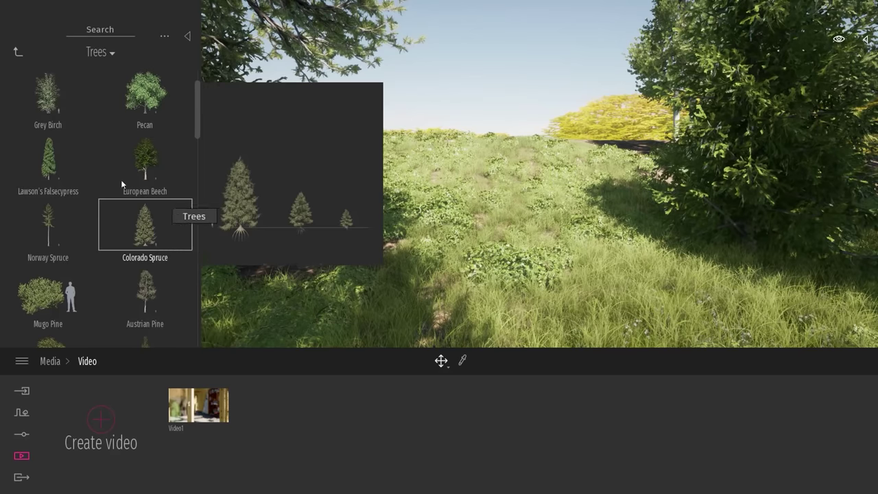
pyautogui.moveTo(158, 208); pyautogui.dragTo(606, 161)
pyautogui.moveTo(142, 237); pyautogui.dragTo(338, 177)
# Place a group of Austrian Pines across the far side of the grassy clearing, with two closer to the camera
pyautogui.moveTo(145, 291); pyautogui.dragTo(549, 144)
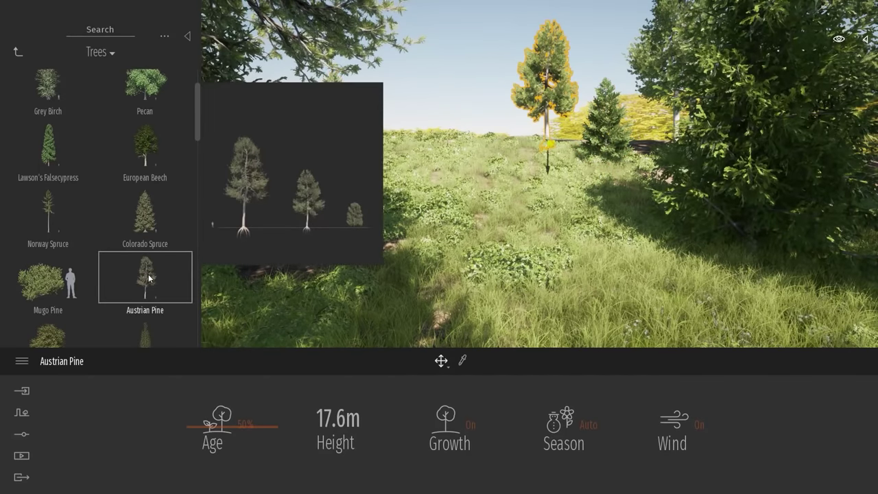
pyautogui.moveTo(148, 273); pyautogui.dragTo(395, 147)
pyautogui.click(395, 145)
pyautogui.click(452, 145)
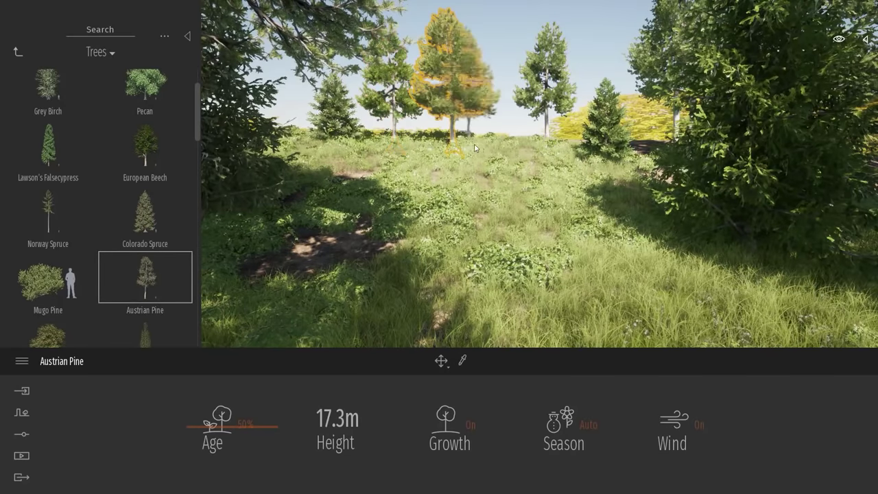
pyautogui.click(507, 147)
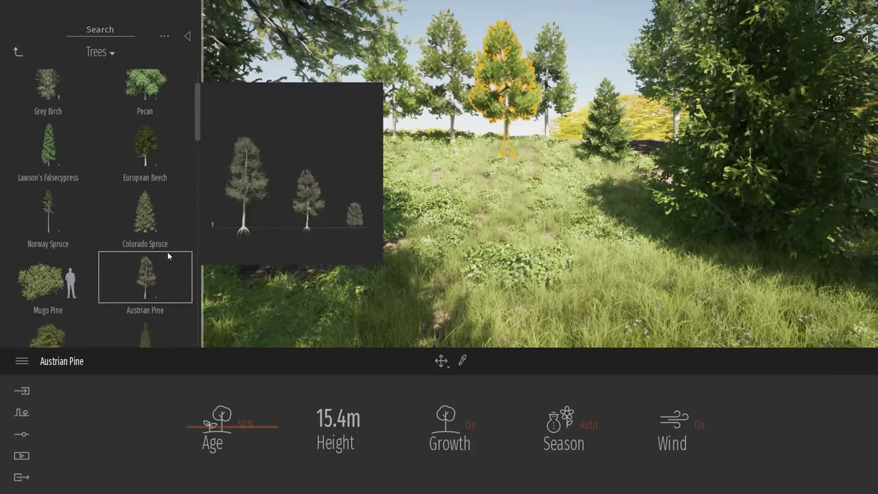
pyautogui.click(649, 157)
pyautogui.click(364, 179)
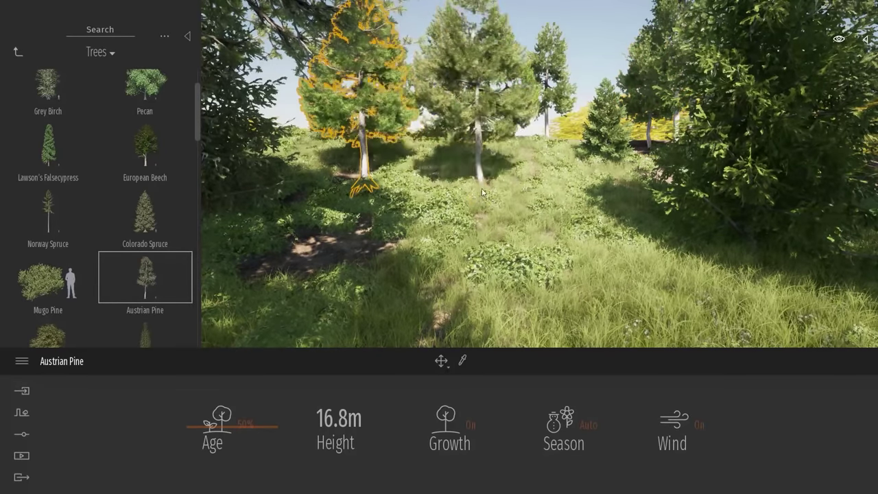
pyautogui.click(480, 194)
pyautogui.press('Escape')
pyautogui.press('s')
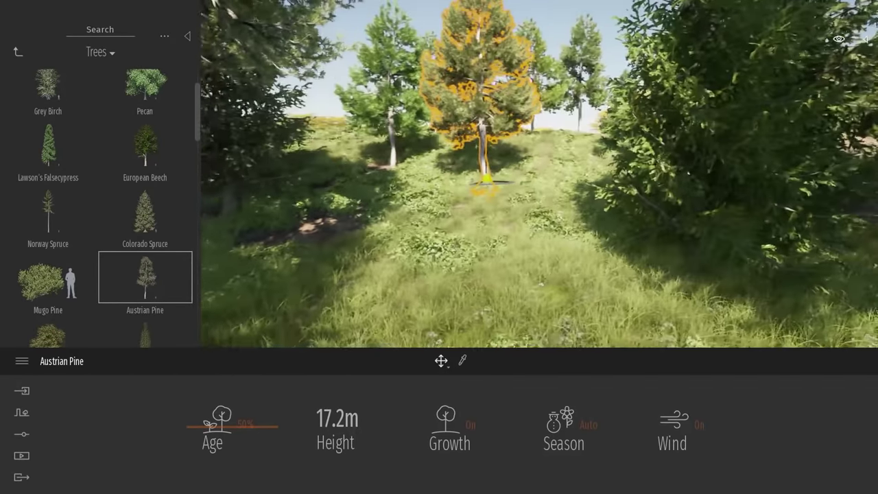
pyautogui.press('Escape')
# Place several Norway Spruces on both sides of the clearing, in front of the Austrian Pines
pyautogui.moveTo(79, 206)
pyautogui.moveTo(44, 205); pyautogui.dragTo(342, 205)
pyautogui.click(343, 224)
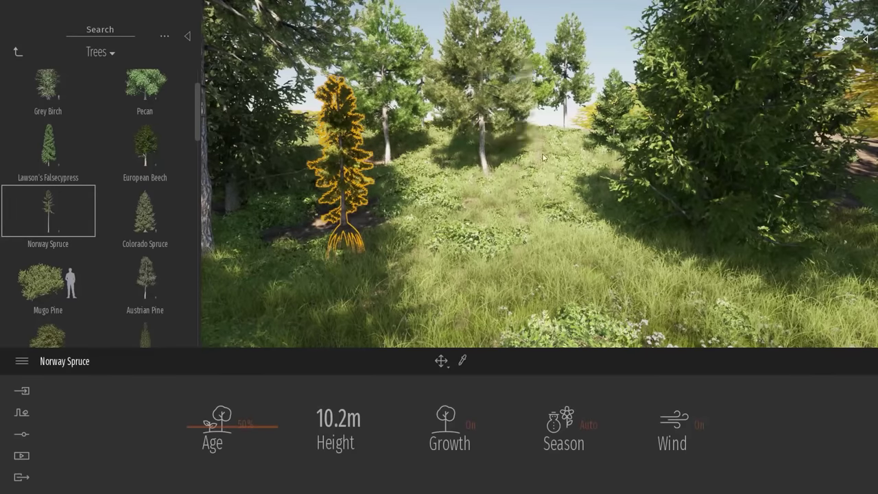
pyautogui.click(554, 173)
pyautogui.click(582, 223)
pyautogui.press('Escape')
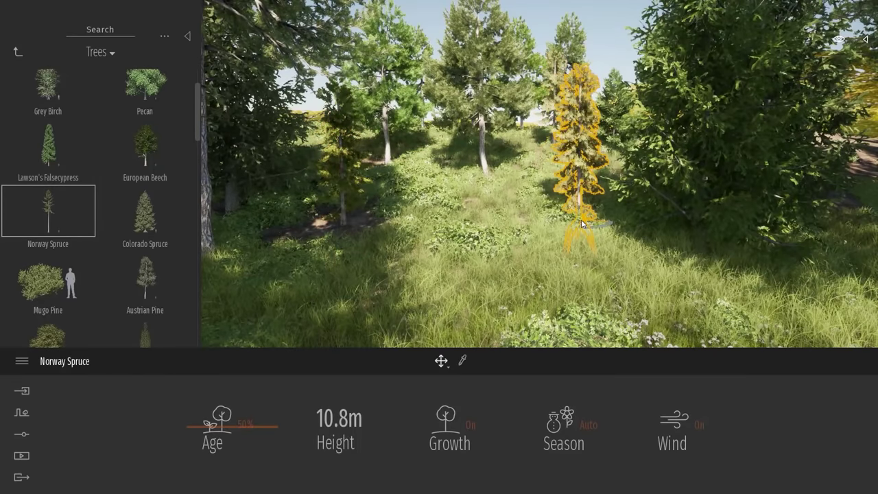
pyautogui.moveTo(435, 206); pyautogui.dragTo(458, 216, button='right')
pyautogui.press('Escape')
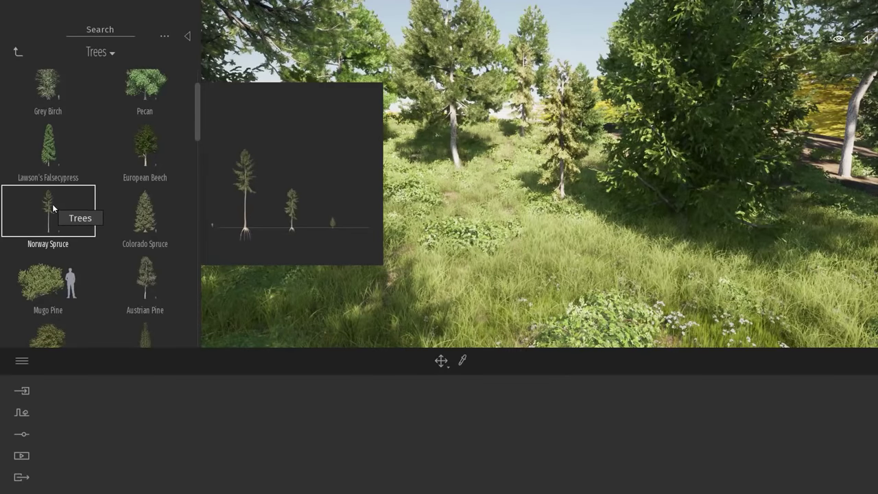
# Place a random mix of Norway Spruce, Colorado Spruce and Austrian Pine beside the cabin roof, and increase the last Norway Spruce's age
pyautogui.moveTo(122, 213)
pyautogui.keyDown('ctrl'); pyautogui.click(142, 289); pyautogui.keyUp('ctrl')
pyautogui.scroll(-3, 495, 172)
pyautogui.scroll(-5, 496, 171)
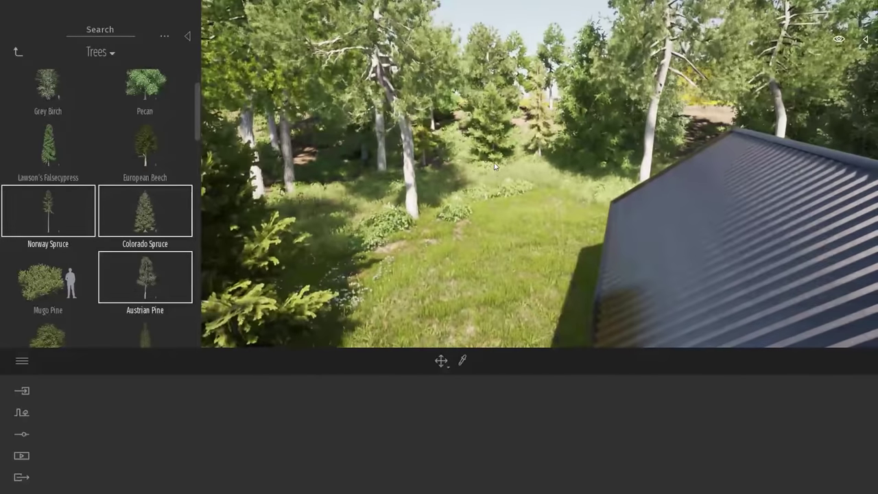
pyautogui.click(494, 170)
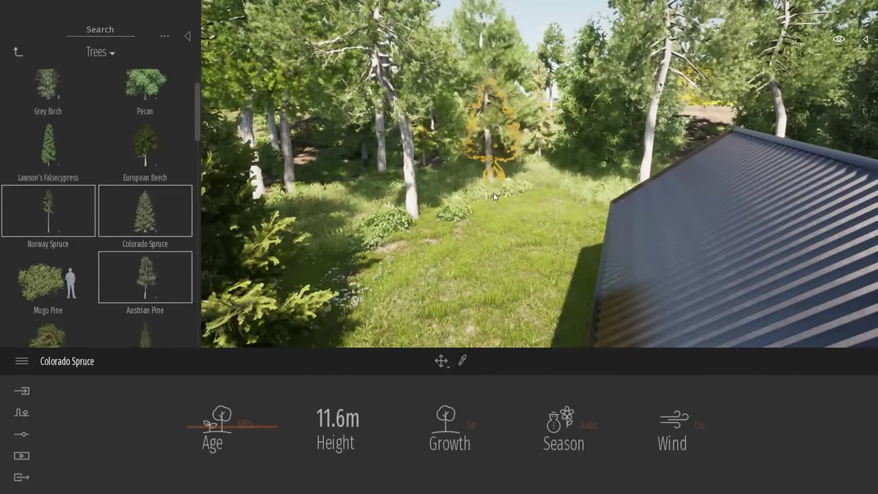
pyautogui.click(544, 194)
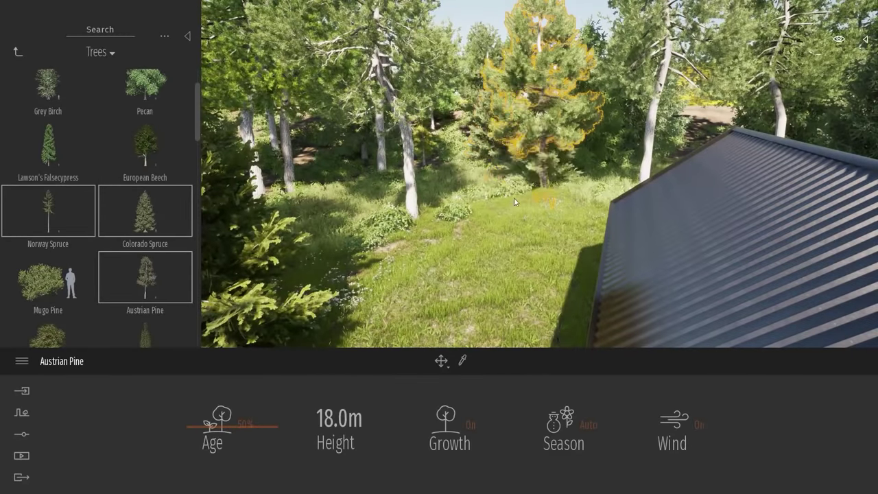
pyautogui.click(312, 240)
pyautogui.click(467, 207)
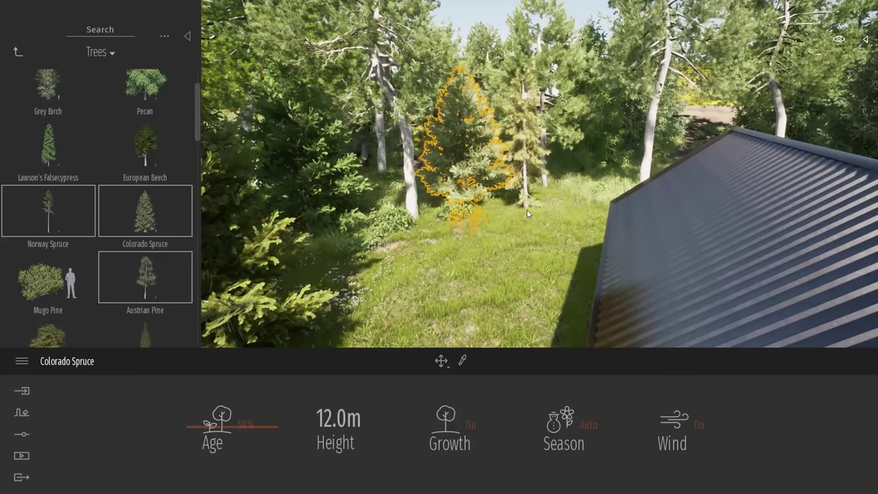
pyautogui.click(527, 210)
pyautogui.moveTo(213, 414); pyautogui.dragTo(225, 405)
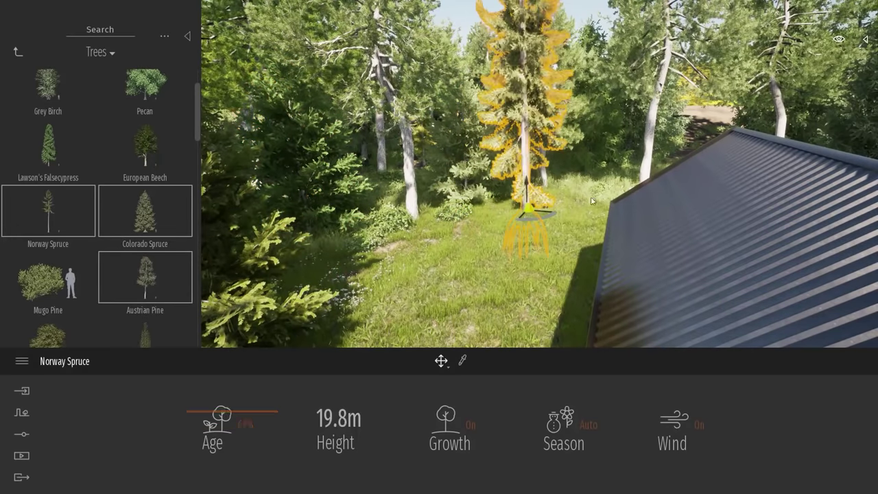
pyautogui.press('Escape')
# Place a Norway Spruce in the flower meadow facing the cabin and set its age to 100%
pyautogui.press('s')
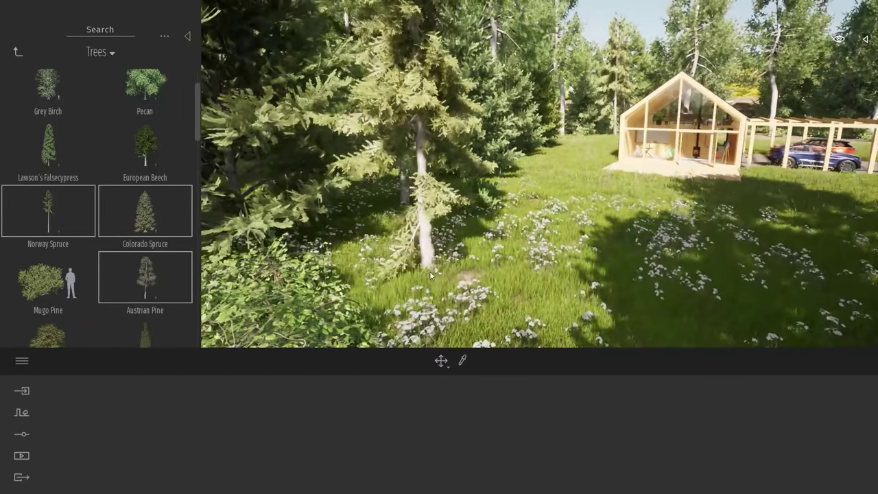
pyautogui.click(429, 271)
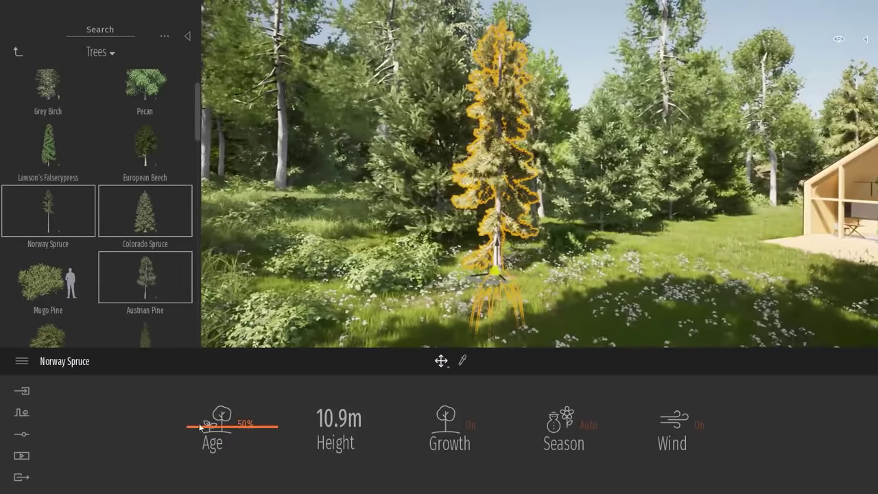
pyautogui.moveTo(221, 425); pyautogui.dragTo(221, 469)
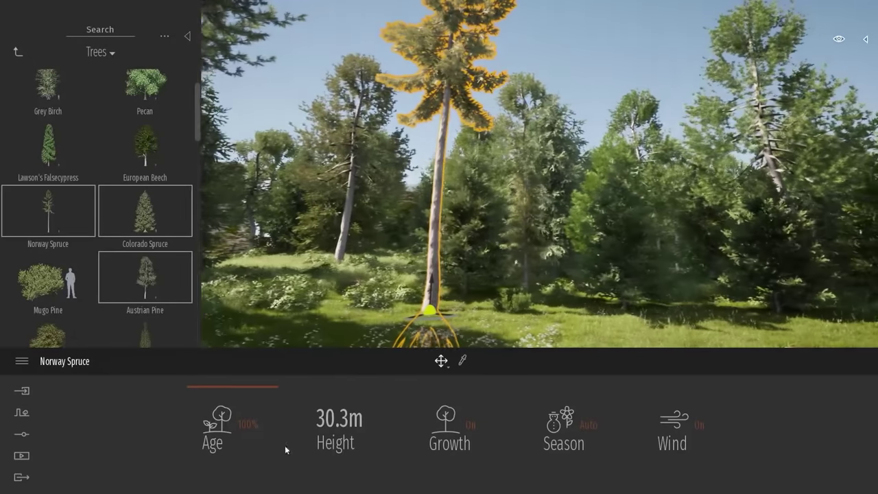
pyautogui.moveTo(219, 393)
pyautogui.mouseDown()
pyautogui.moveTo(220, 415)
pyautogui.moveTo(218, 383)
pyautogui.mouseUp()
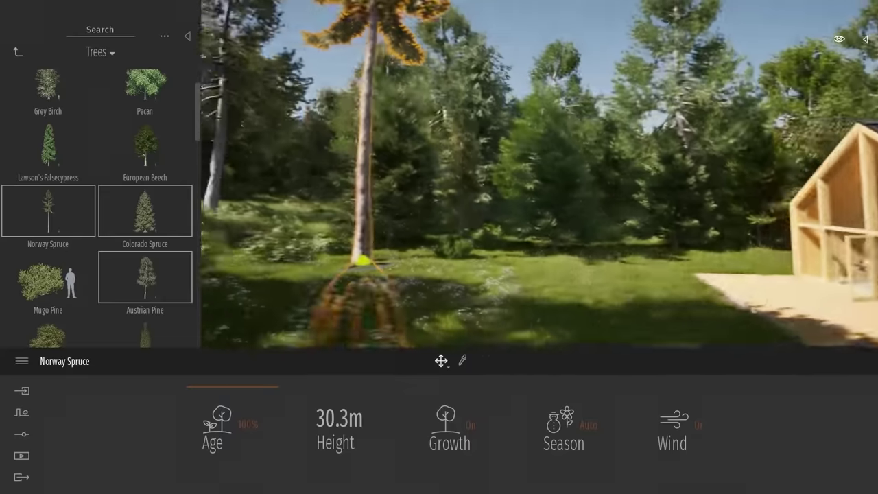
pyautogui.press('Escape')
# Start a vegetation paint over the bare hills outside the forest and add Norway Spruce to its models
pyautogui.press('w')
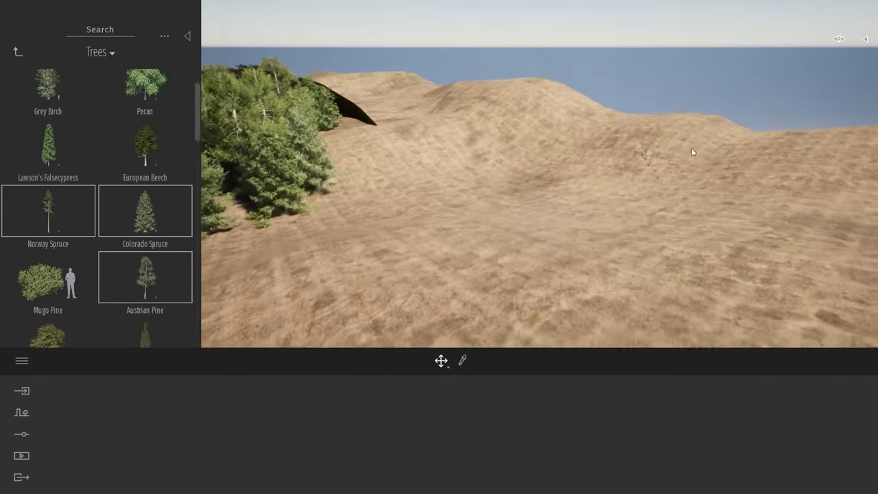
pyautogui.click(22, 415)
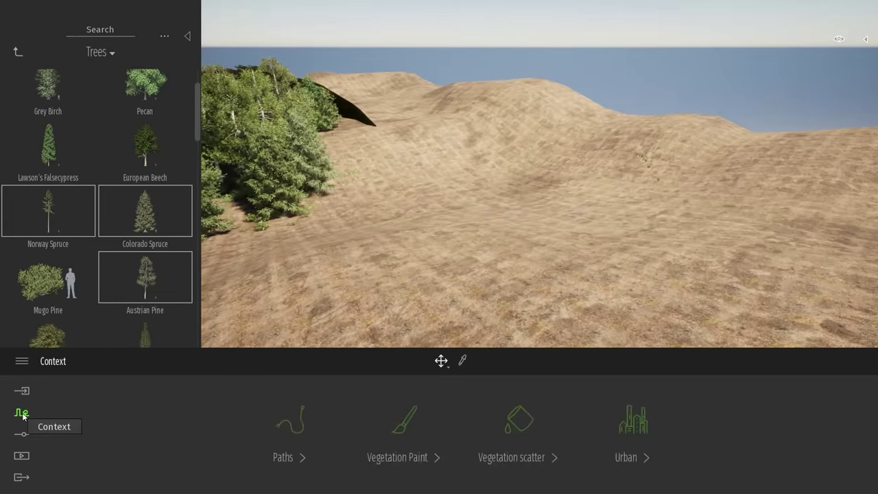
pyautogui.click(406, 419)
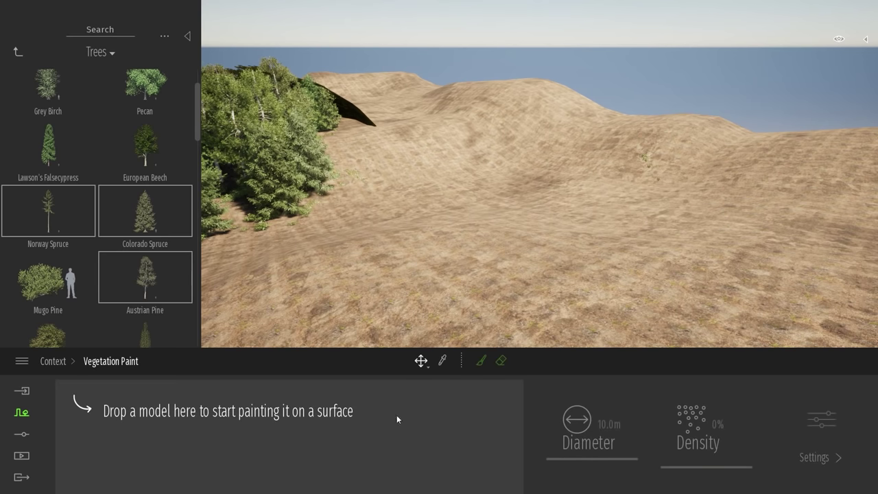
pyautogui.moveTo(41, 232)
pyautogui.moveTo(50, 214); pyautogui.dragTo(163, 456)
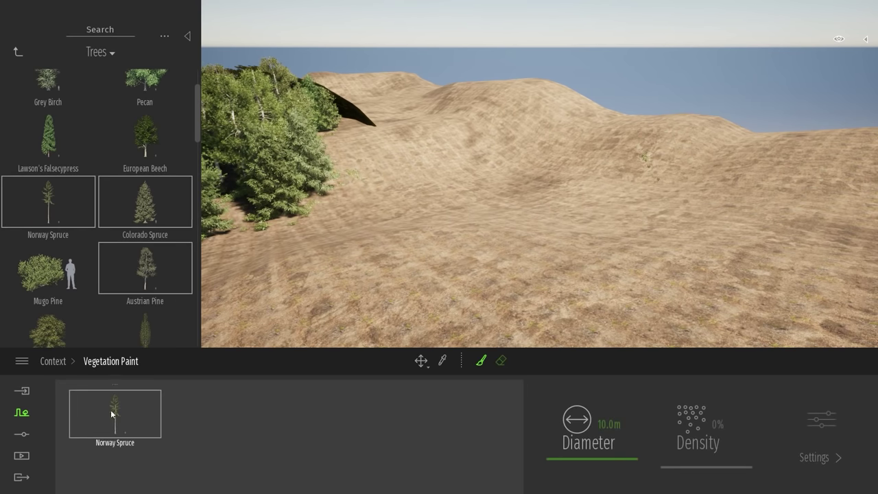
# Set the paint brush diameter to 39.8 m and paint Norway Spruces over the bare hills
pyautogui.moveTo(601, 455); pyautogui.dragTo(594, 433)
pyautogui.moveTo(520, 250)
pyautogui.mouseDown()
pyautogui.moveTo(525, 194)
pyautogui.moveTo(463, 185)
pyautogui.moveTo(452, 117)
pyautogui.moveTo(694, 211)
pyautogui.moveTo(490, 281)
pyautogui.moveTo(418, 206)
pyautogui.moveTo(433, 184)
pyautogui.moveTo(575, 194)
pyautogui.mouseUp()
pyautogui.press('Escape')
pyautogui.press('w')
pyautogui.moveTo(568, 235)
pyautogui.mouseDown(button='right')
pyautogui.moveTo(541, 200)
pyautogui.moveTo(564, 232)
pyautogui.mouseUp(button='right')
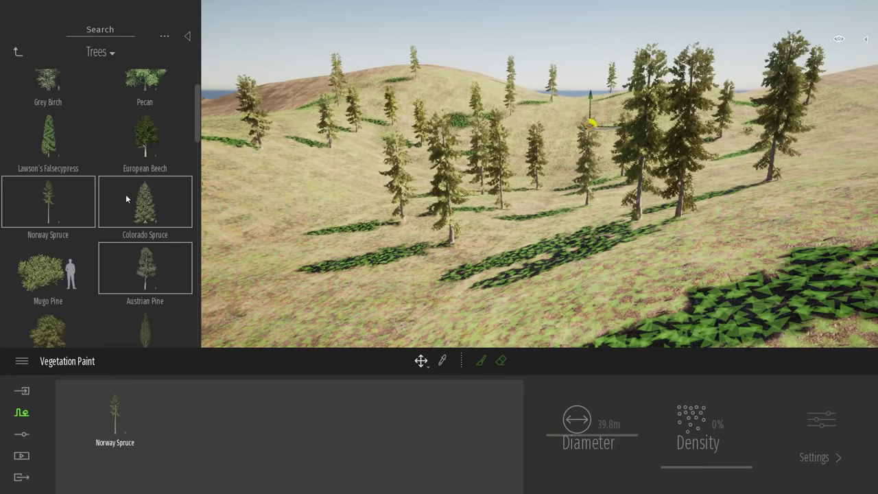
# Add Norway Spruce two more times to the vegetation paint's models
pyautogui.scroll(-1, 52, 203)
pyautogui.moveTo(114, 354); pyautogui.dragTo(206, 416)
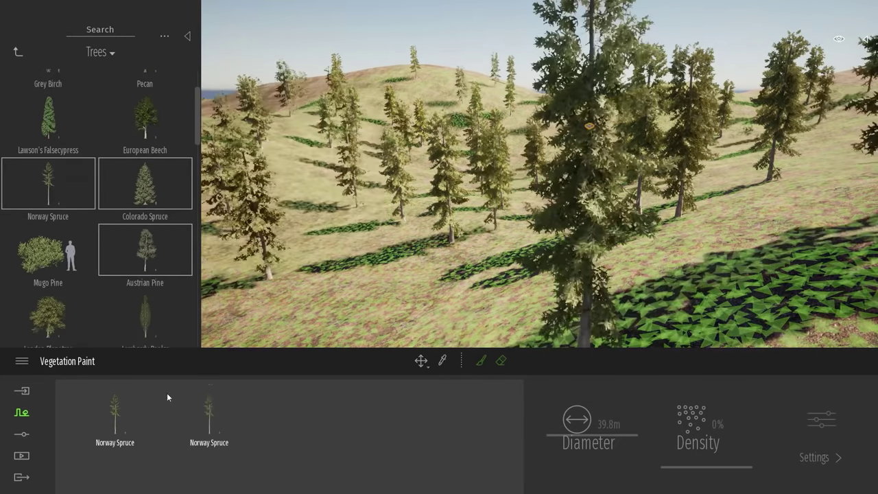
pyautogui.moveTo(56, 191); pyautogui.dragTo(315, 435)
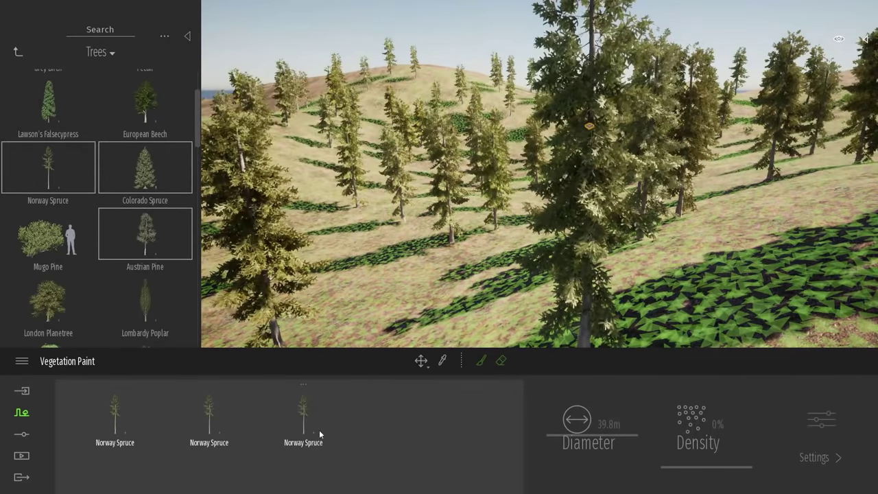
pyautogui.press('w')
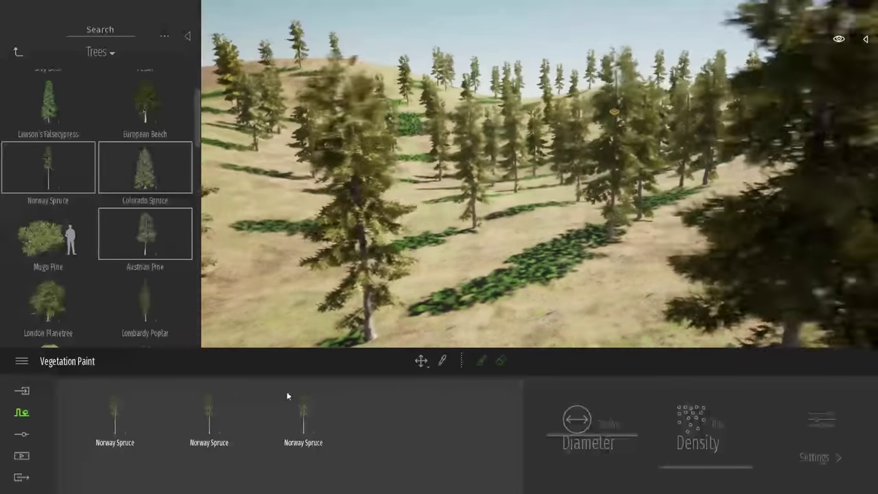
# Set the age of the second Norway Spruce in the vegetation paint to 0%
pyautogui.click(115, 419)
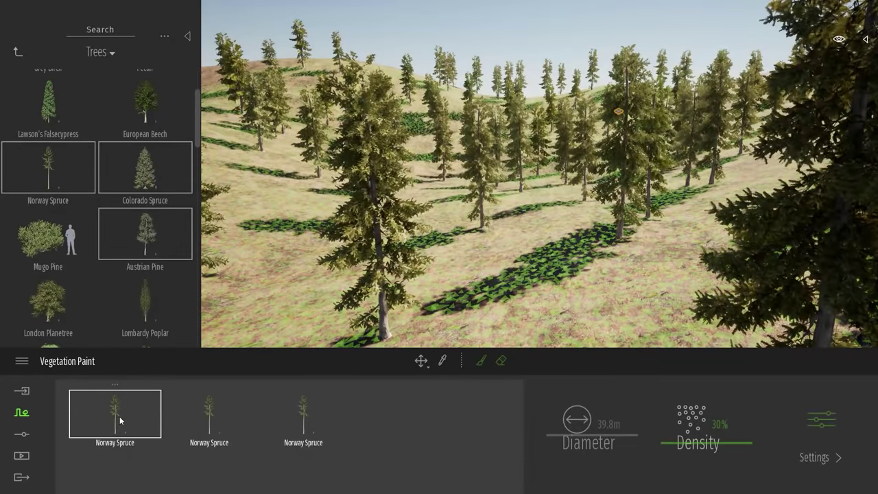
pyautogui.click(213, 410)
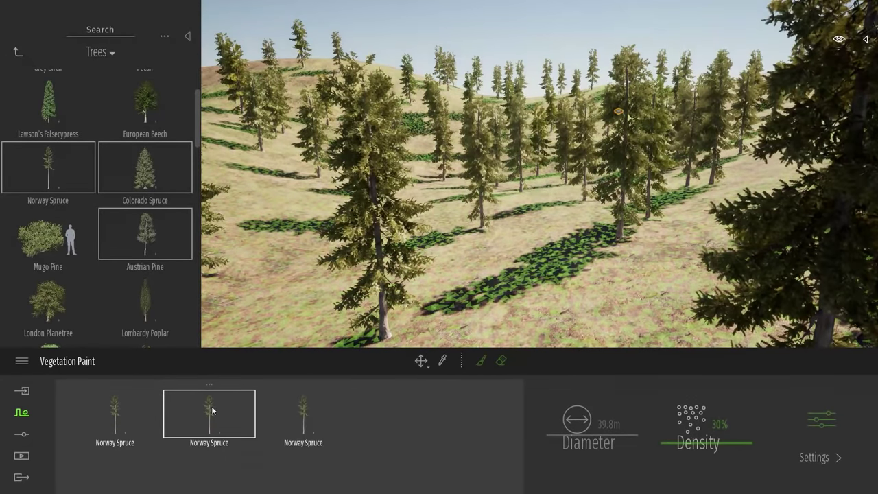
pyautogui.click(832, 424)
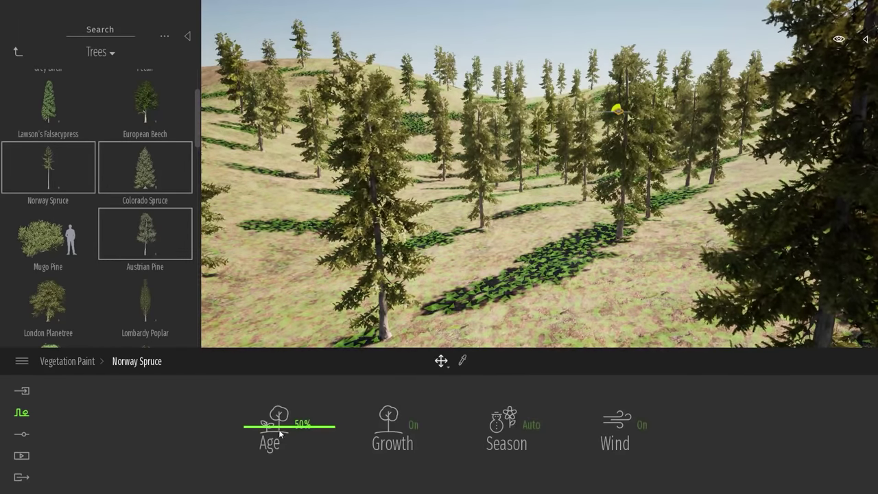
pyautogui.moveTo(270, 431); pyautogui.dragTo(279, 474)
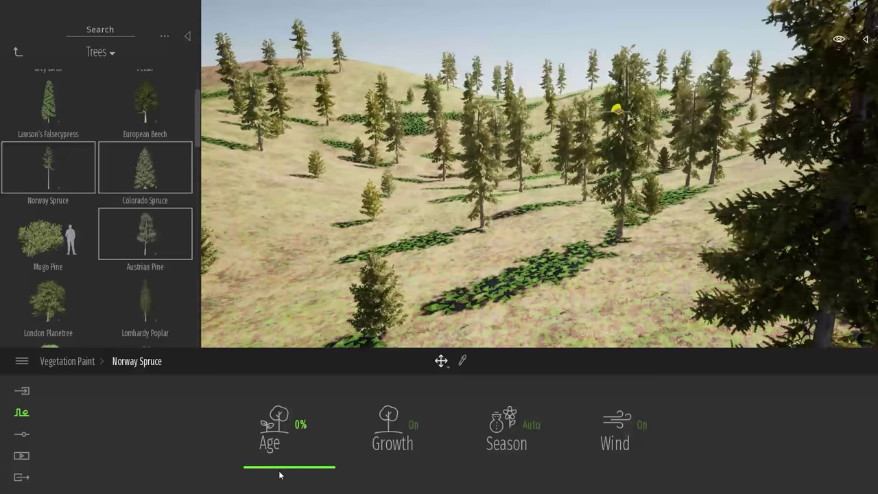
pyautogui.click(76, 363)
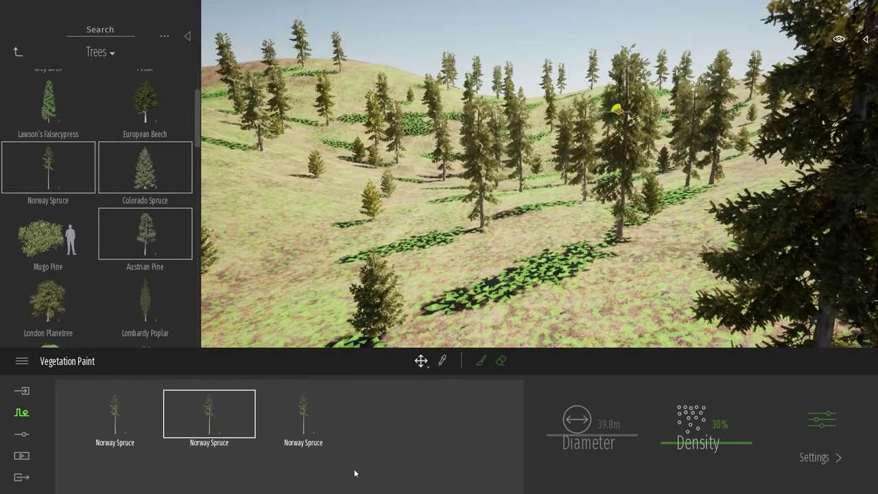
# Select the third Norway Spruce in the vegetation paint for editing
pyautogui.click(307, 410)
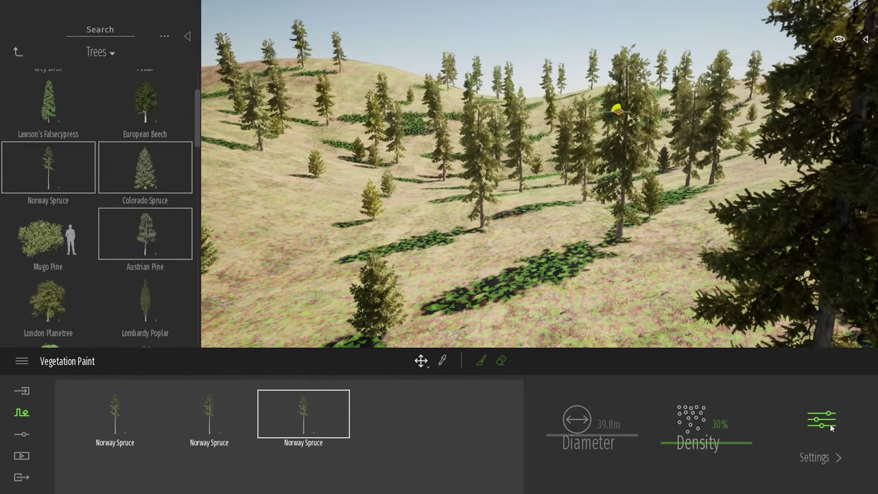
# Set the age of the third Norway Spruce entry to 100% and return to the Vegetation Paint set
pyautogui.click(828, 423)
pyautogui.moveTo(270, 430); pyautogui.dragTo(274, 351)
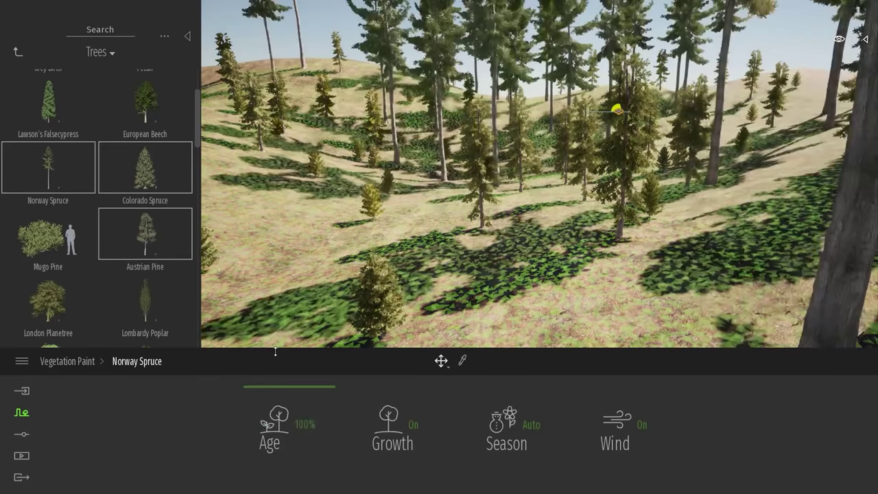
pyautogui.scroll(-3, 574, 240)
pyautogui.moveTo(574, 267); pyautogui.dragTo(619, 185, button='right')
pyautogui.press('d')
pyautogui.click(75, 361)
pyautogui.moveTo(247, 315); pyautogui.dragTo(363, 357, button='right')
pyautogui.press('e')
pyautogui.press('s')
pyautogui.press('a')
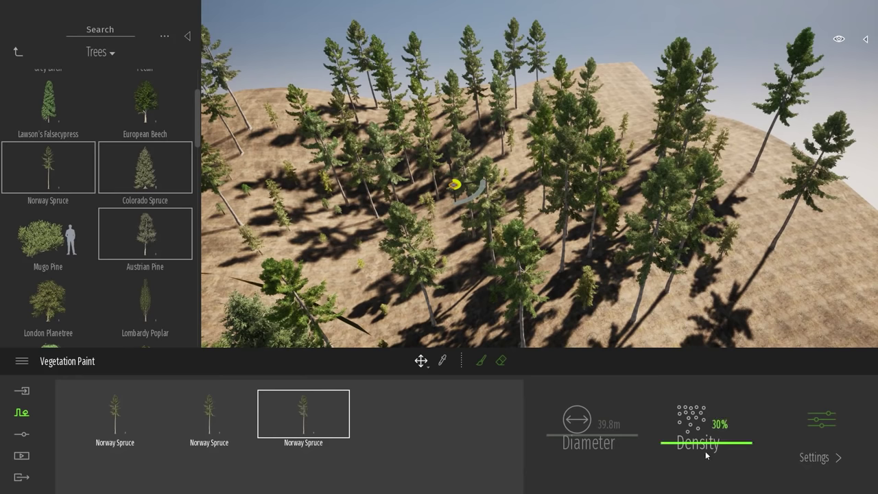
# Raise the painting density of the third Norway Spruce entry to 98%
pyautogui.moveTo(701, 446); pyautogui.dragTo(711, 387)
pyautogui.press('w')
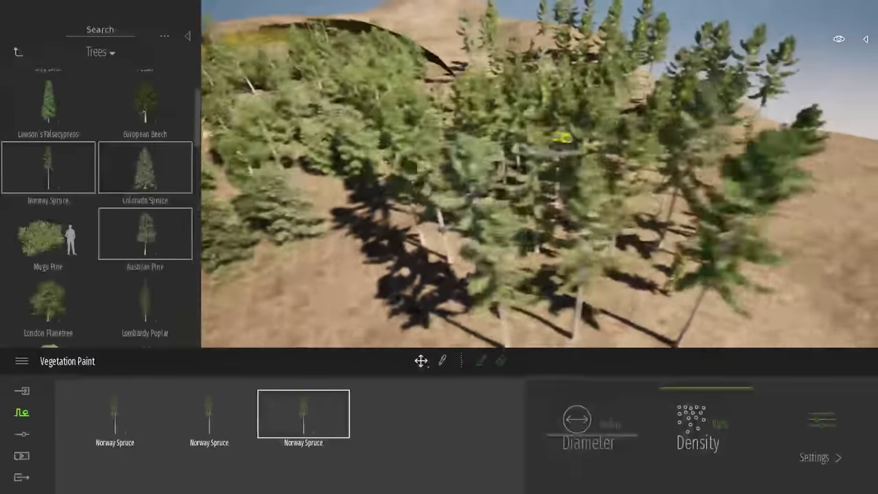
pyautogui.press('d')
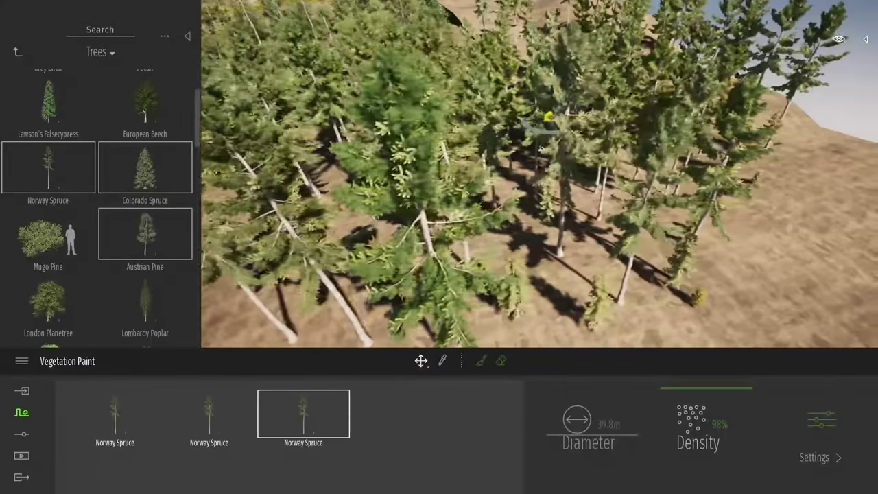
pyautogui.press('a')
pyautogui.keyDown('shift'); pyautogui.moveTo(658, 206); pyautogui.dragTo(642, 169, button='middle'); pyautogui.keyUp('shift')
pyautogui.press('w')
pyautogui.moveTo(640, 165); pyautogui.dragTo(577, 79, button='right')
pyautogui.moveTo(552, 135); pyautogui.dragTo(526, 202, button='right')
pyautogui.press('w')
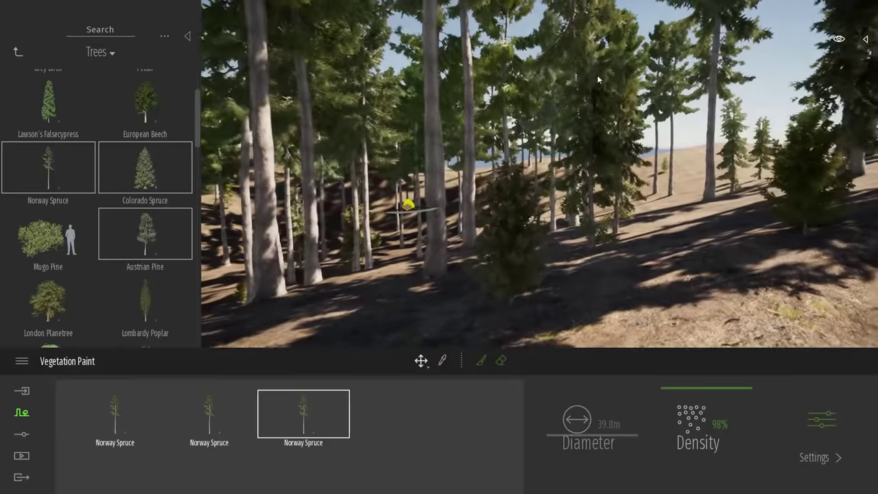
pyautogui.press('s')
pyautogui.press('a')
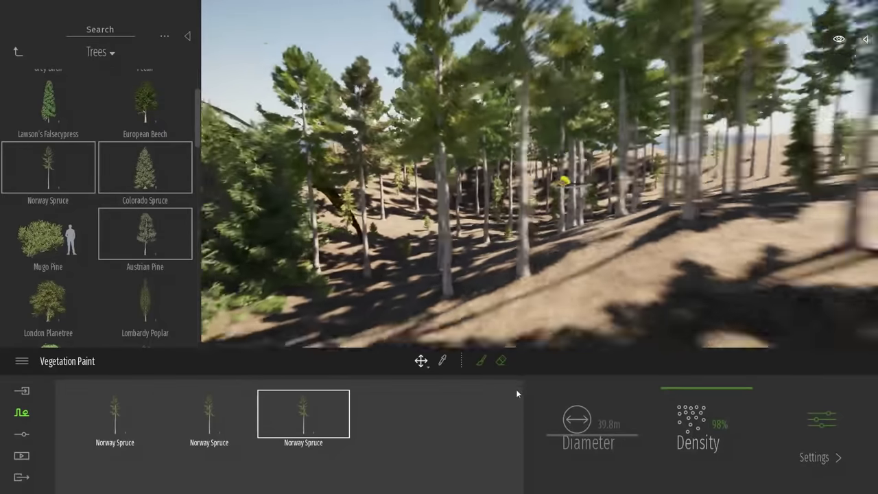
# Paint more Norway Spruces across the bare hillside with the 39.8 m brush
pyautogui.click(482, 361)
pyautogui.press('e')
pyautogui.moveTo(557, 89); pyautogui.dragTo(558, 151, button='right')
pyautogui.moveTo(580, 196); pyautogui.dragTo(384, 155)
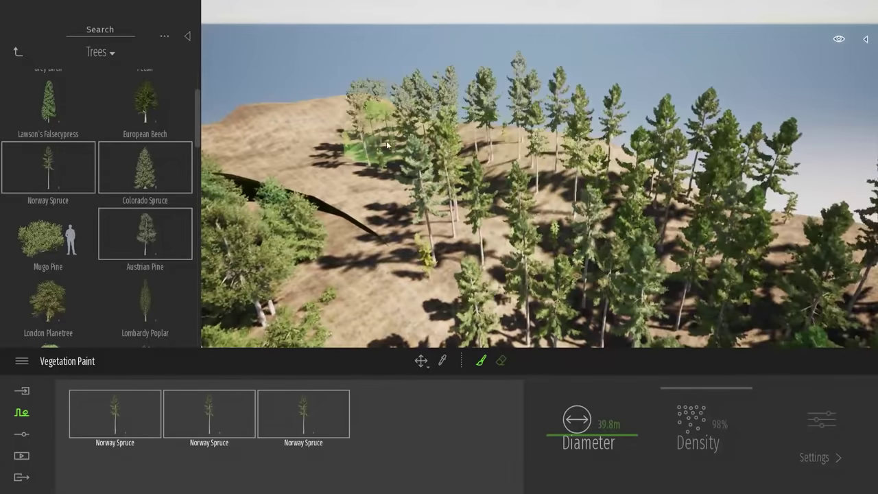
pyautogui.press('Escape')
# Add Rock 3 and Rock 4 to the vegetation paint set and set their density to 10%
pyautogui.press('q')
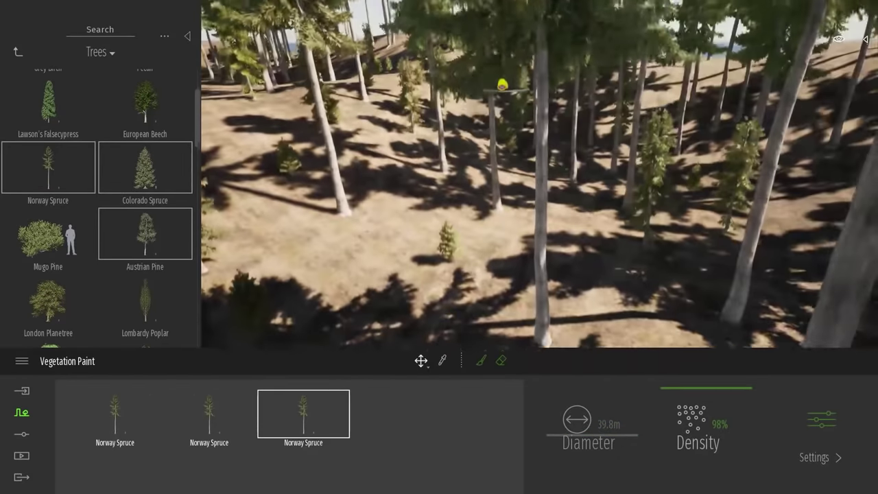
pyautogui.press('s')
pyautogui.moveTo(539, 173); pyautogui.dragTo(617, 162, button='right')
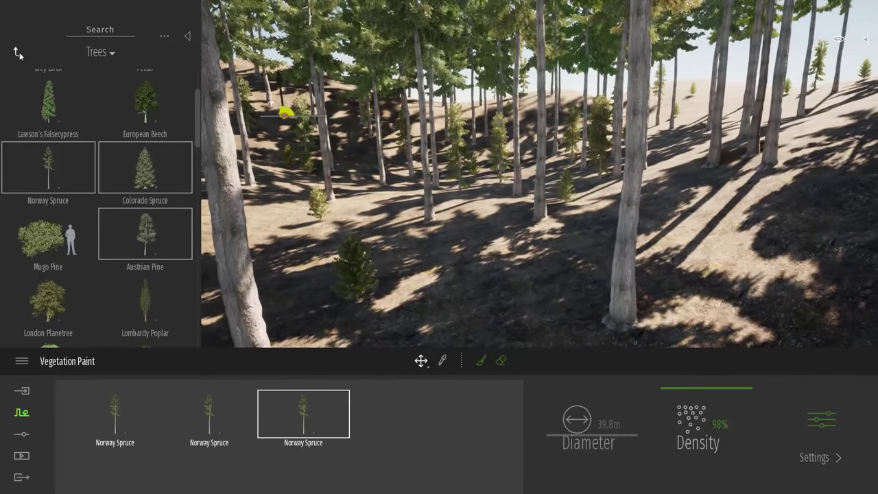
pyautogui.click(18, 52)
pyautogui.click(151, 237)
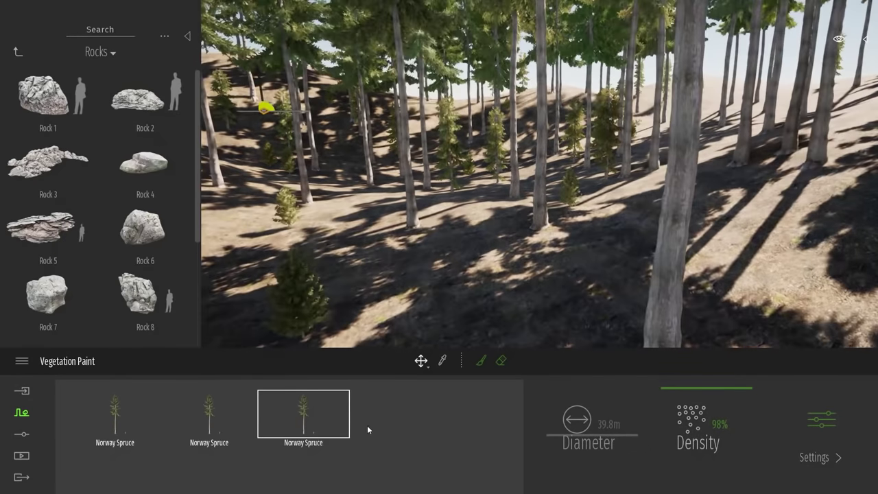
pyautogui.moveTo(50, 159)
pyautogui.mouseDown()
pyautogui.moveTo(423, 438)
pyautogui.moveTo(411, 429)
pyautogui.mouseUp()
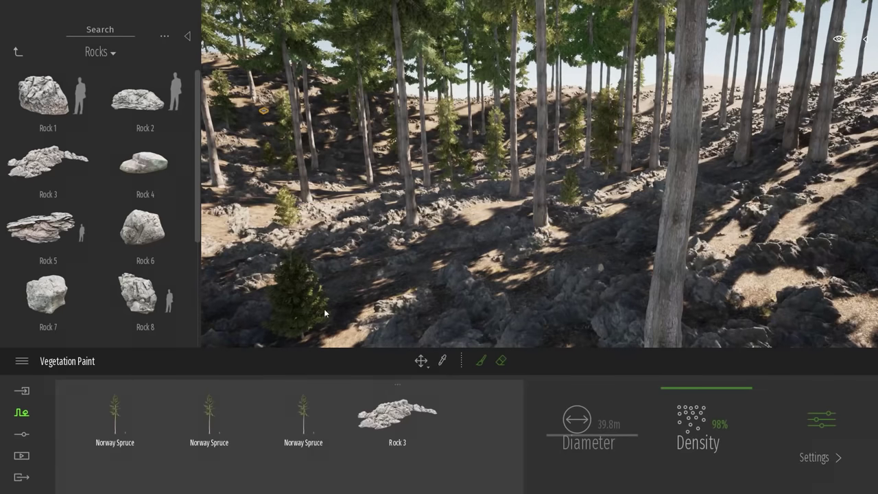
pyautogui.moveTo(444, 459); pyautogui.dragTo(445, 470)
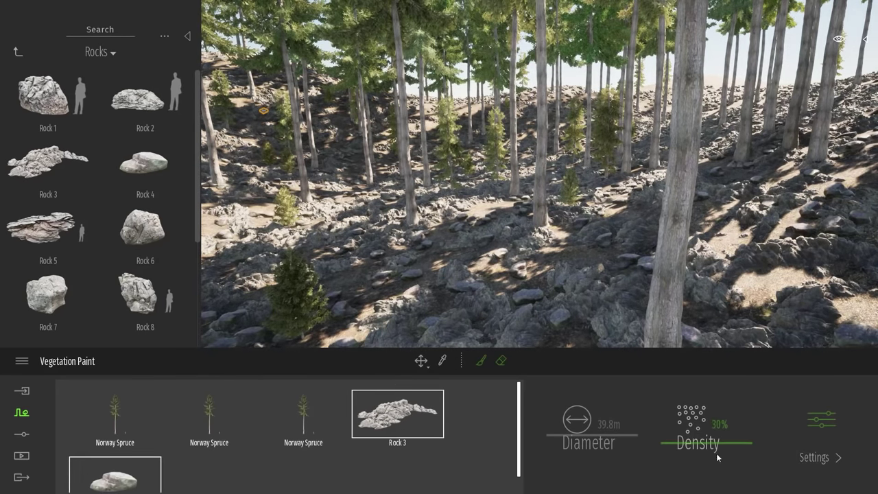
pyautogui.click(657, 415)
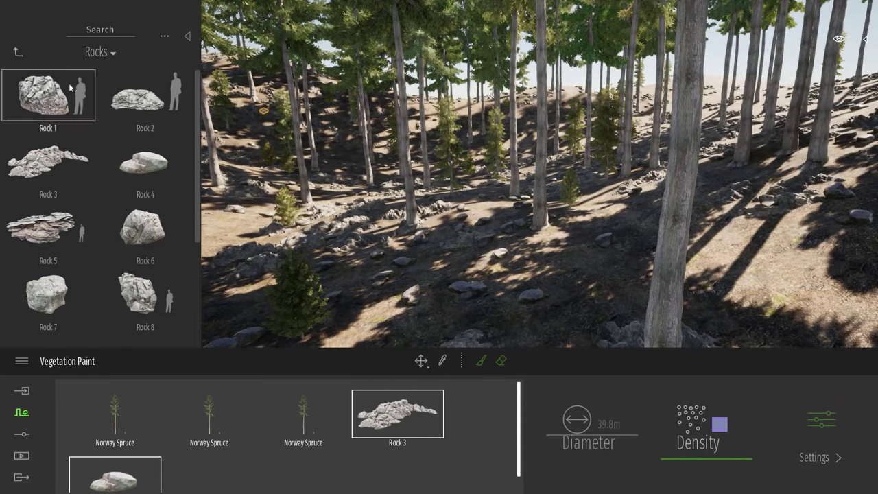
# Add Dead branches 1 to the vegetation paint set and set its density to 5%
pyautogui.click(18, 52)
pyautogui.click(63, 293)
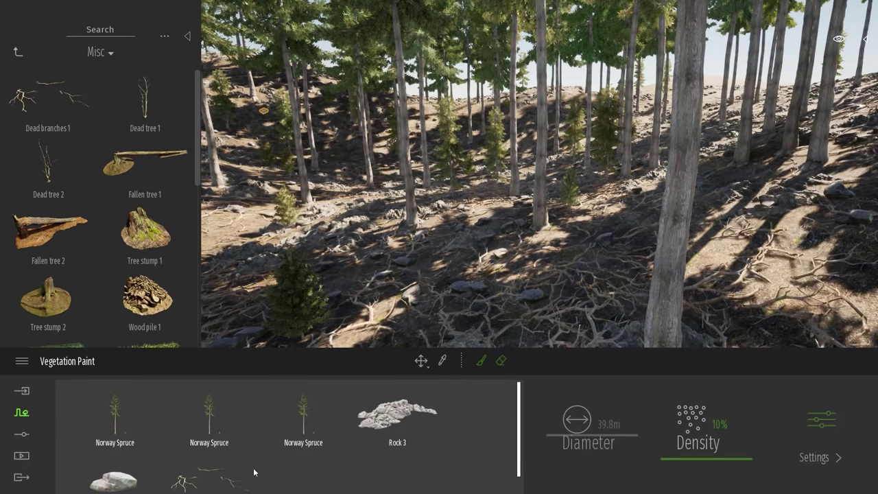
pyautogui.click(210, 484)
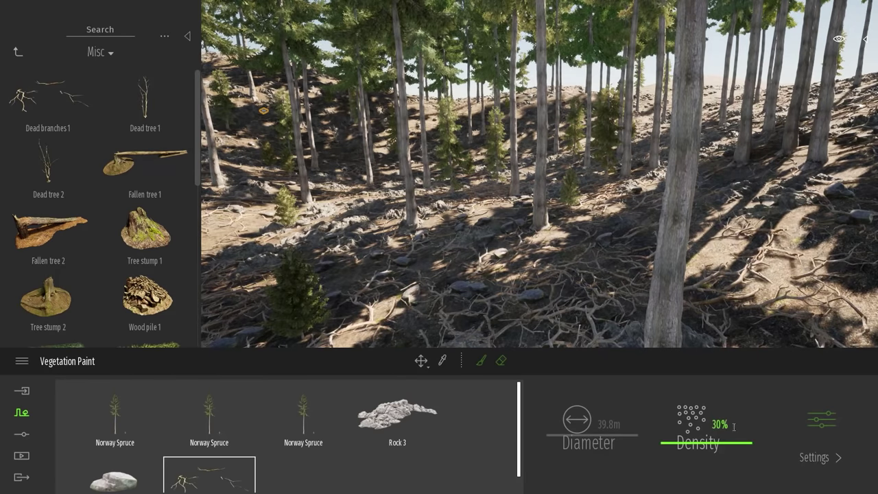
pyautogui.write('5')
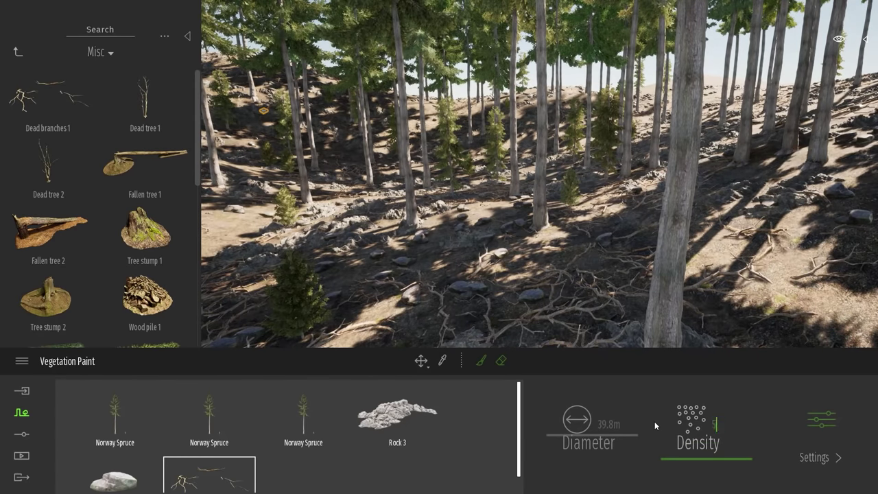
pyautogui.press('Return')
# Add Common fern 1, 2 and 3 and Bush base 2 to the paint set and set their density to 6%
pyautogui.click(19, 52)
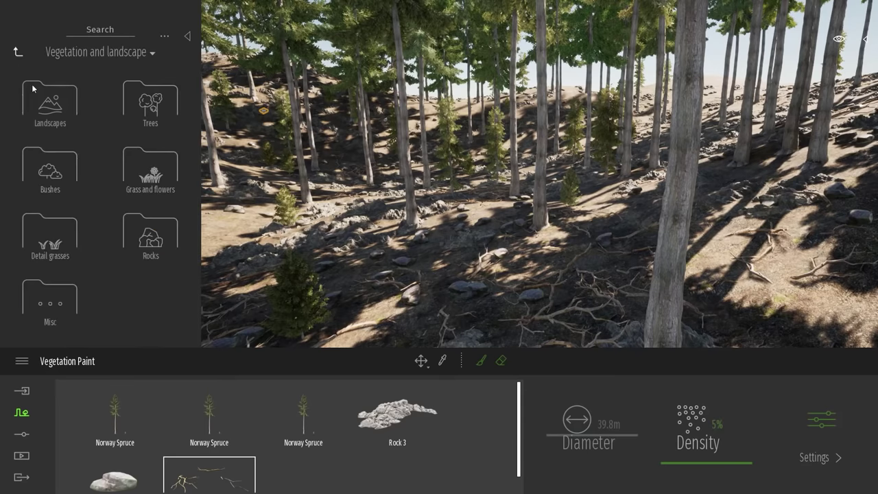
pyautogui.click(80, 171)
pyautogui.scroll(-2, 102, 229)
pyautogui.moveTo(145, 206); pyautogui.dragTo(319, 446)
pyautogui.scroll(-1, 60, 281)
pyautogui.scroll(3, 121, 193)
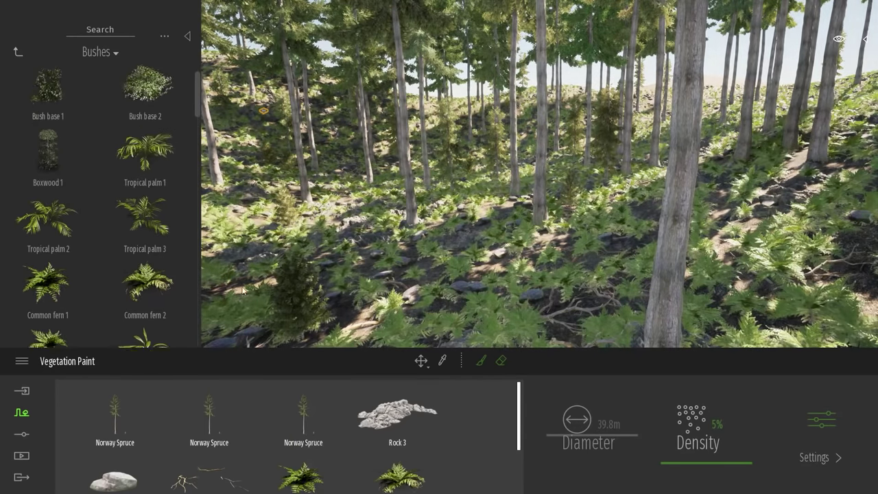
pyautogui.moveTo(242, 290); pyautogui.dragTo(319, 433)
pyautogui.scroll(-3, 389, 433)
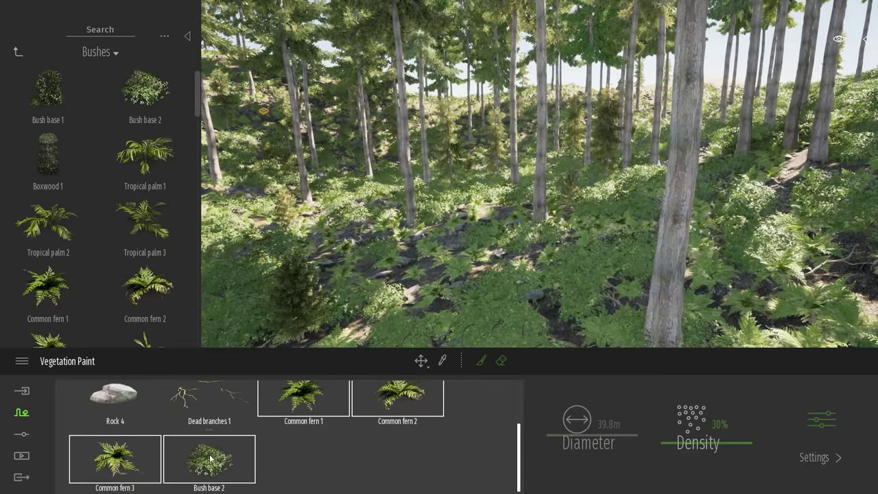
pyautogui.moveTo(590, 224); pyautogui.dragTo(573, 232, button='right')
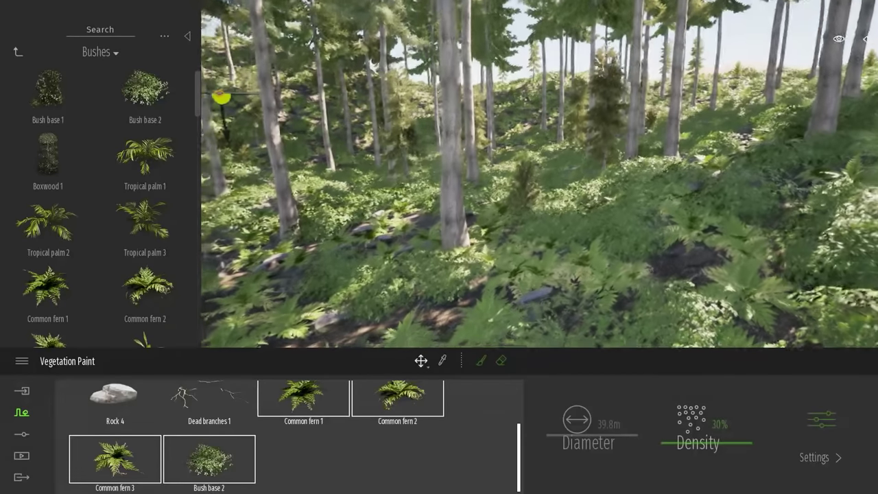
pyautogui.moveTo(684, 449); pyautogui.dragTo(690, 463)
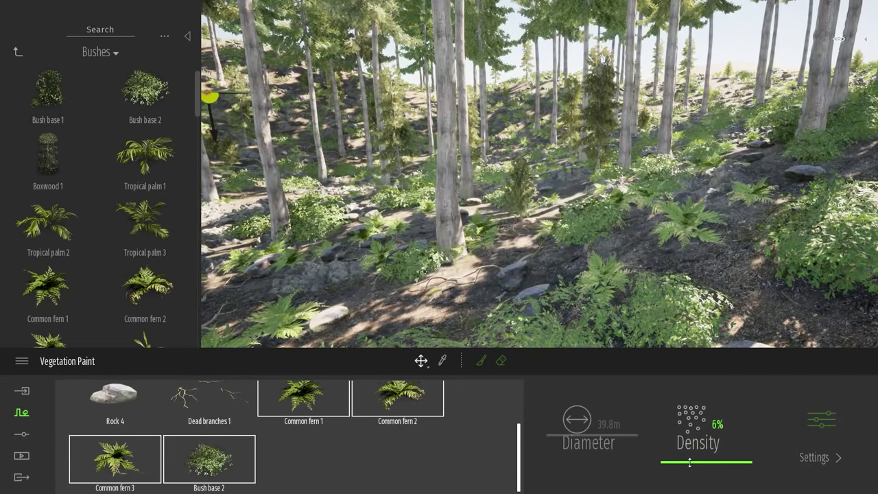
# Add Dandelion 01 and TallGrass 02 to the paint set and set their density to 10%
pyautogui.click(19, 52)
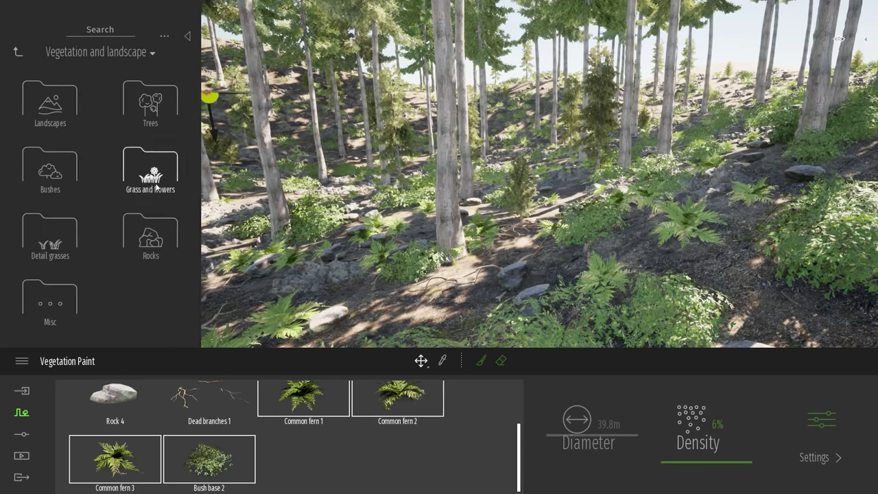
pyautogui.click(150, 175)
pyautogui.scroll(-3, 158, 277)
pyautogui.moveTo(148, 231); pyautogui.dragTo(313, 472)
pyautogui.scroll(-3, 148, 322)
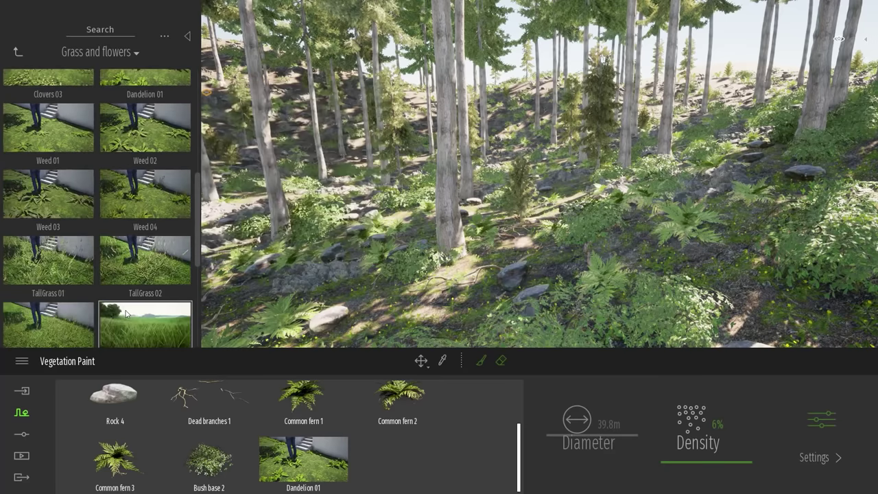
pyautogui.moveTo(141, 280); pyautogui.dragTo(396, 473)
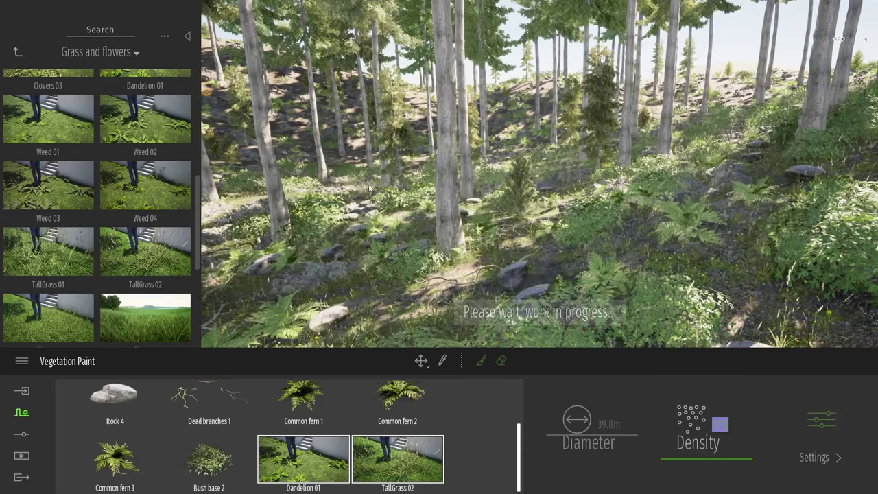
pyautogui.moveTo(672, 217); pyautogui.dragTo(714, 219, button='right')
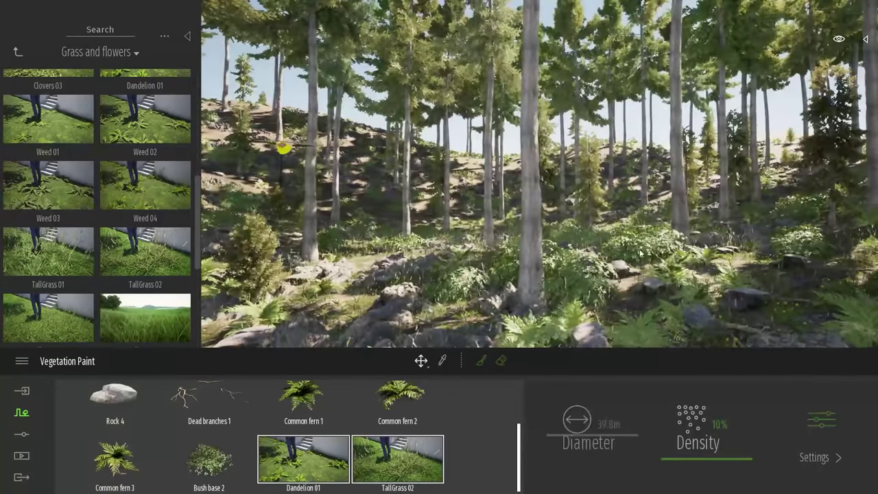
pyautogui.moveTo(622, 242); pyautogui.dragTo(621, 241, button='right')
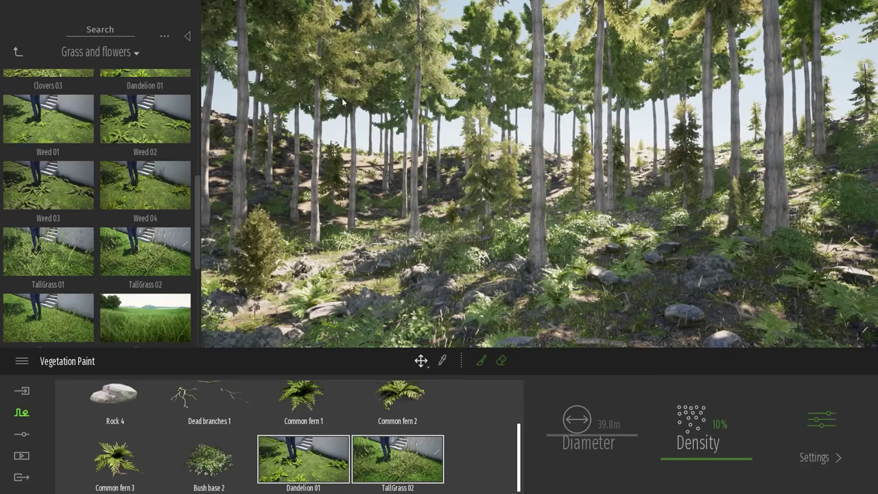
# Paint the complete vegetation mix over the bare ground along the terrain's edge with the 39.8 m brush
pyautogui.press('s')
pyautogui.moveTo(695, 158); pyautogui.dragTo(782, 172, button='right')
pyautogui.moveTo(617, 160); pyautogui.dragTo(517, 251, button='right')
pyautogui.click(480, 360)
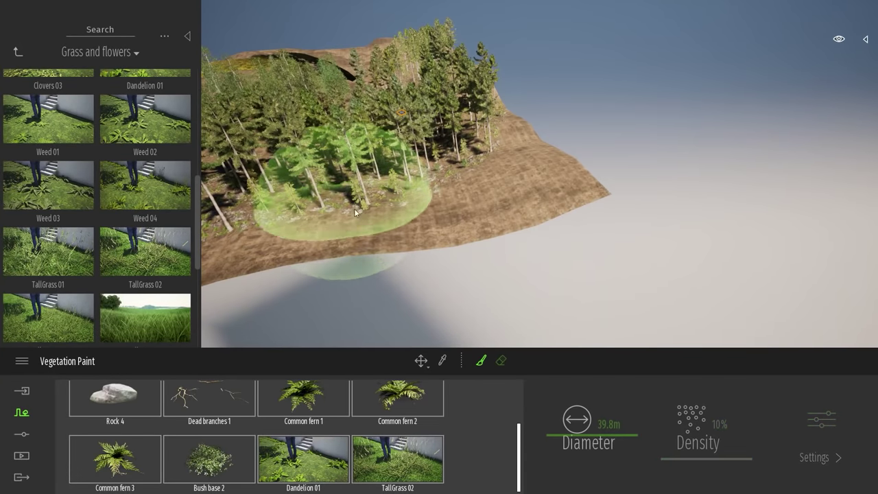
pyautogui.click(527, 172)
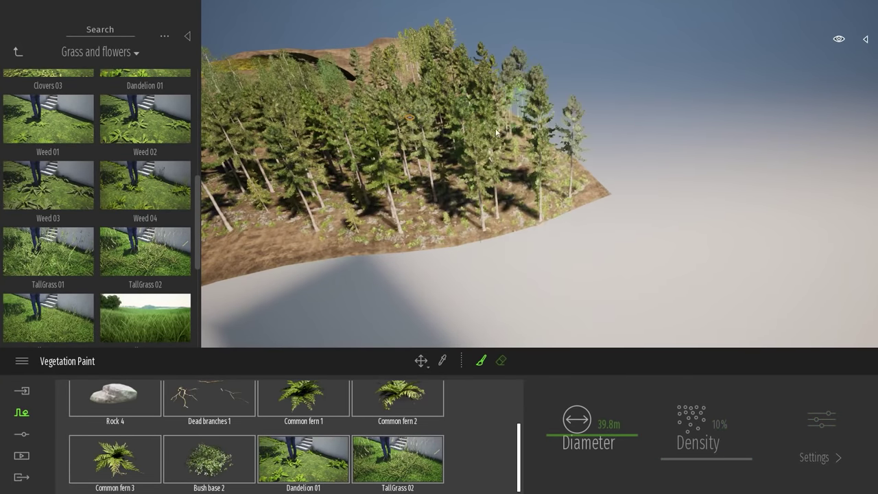
pyautogui.click(258, 220)
pyautogui.press('Escape')
pyautogui.press('Escape')
# Place a Plane 100m primitive on the ground next to the forested terrain edge
pyautogui.press('w')
pyautogui.moveTo(473, 170)
pyautogui.mouseDown(button='right')
pyautogui.moveTo(515, 155)
pyautogui.moveTo(528, 127)
pyautogui.mouseUp(button='right')
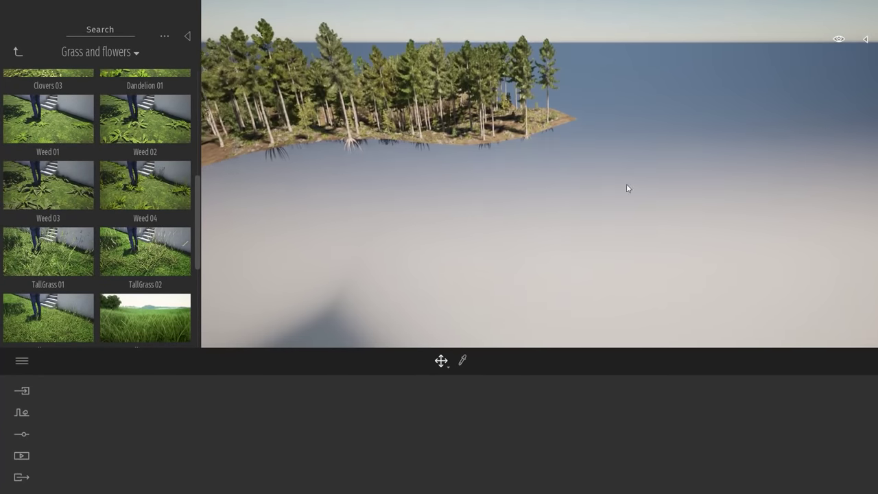
pyautogui.click(17, 53)
pyautogui.click(18, 52)
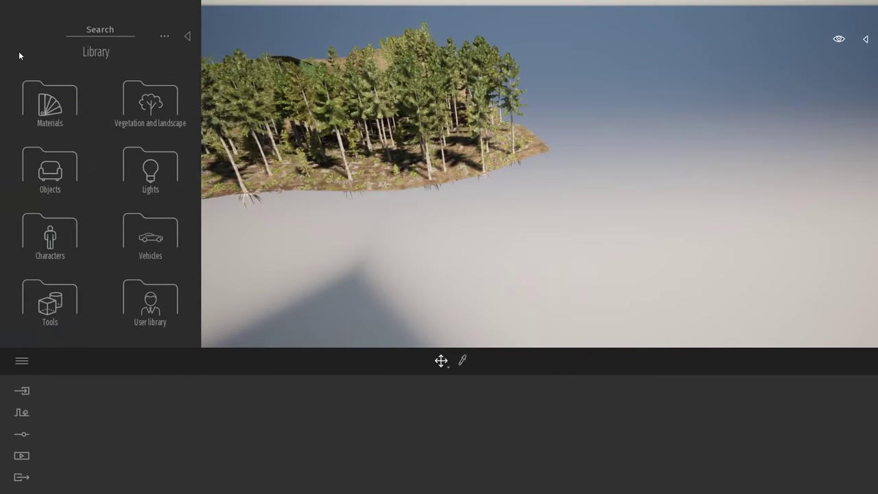
pyautogui.click(50, 168)
pyautogui.click(49, 168)
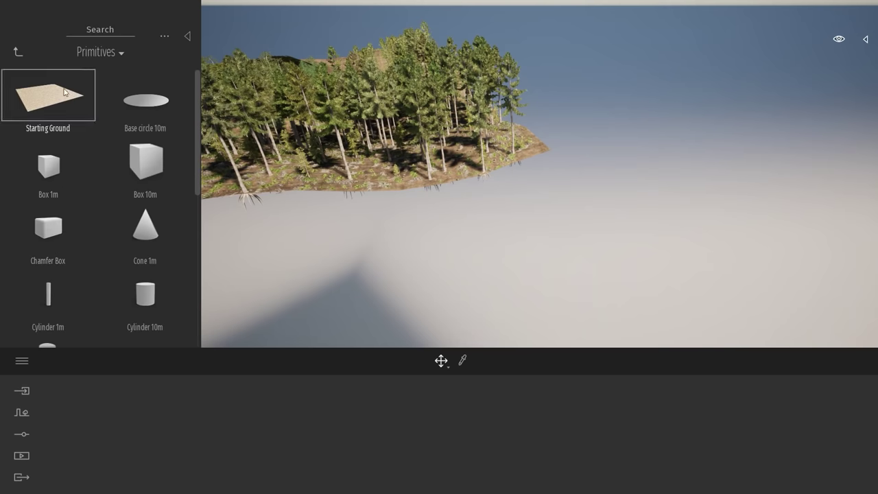
pyautogui.scroll(-4, 148, 206)
pyautogui.moveTo(158, 191); pyautogui.dragTo(521, 190)
# Move the plane up to the forest's shoreline and adjust its height so it slightly overlaps the terrain edge
pyautogui.press('e')
pyautogui.press('Tab')
pyautogui.moveTo(521, 227); pyautogui.dragTo(494, 177)
pyautogui.press('w')
pyautogui.press('a')
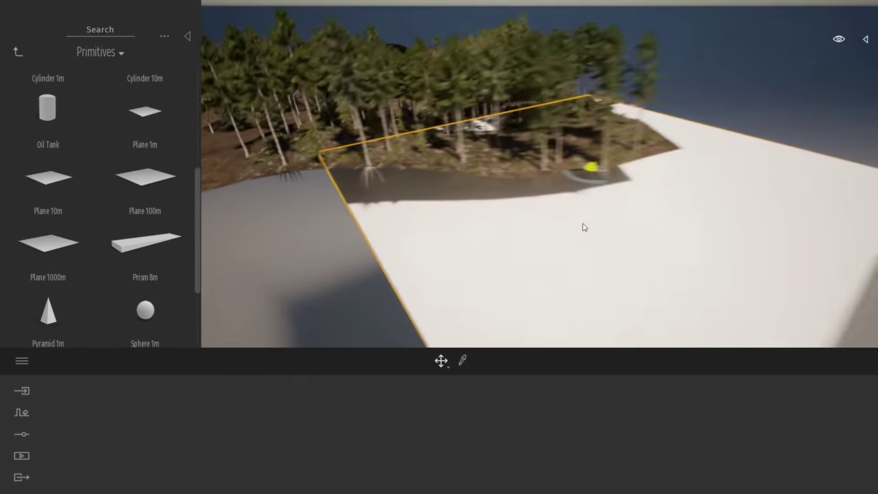
pyautogui.press('w')
pyautogui.press('s')
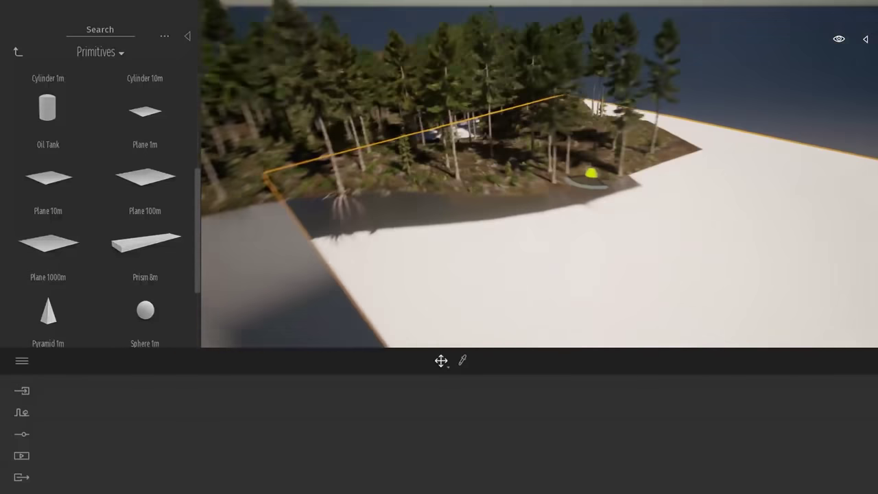
pyautogui.moveTo(530, 168); pyautogui.dragTo(572, 198)
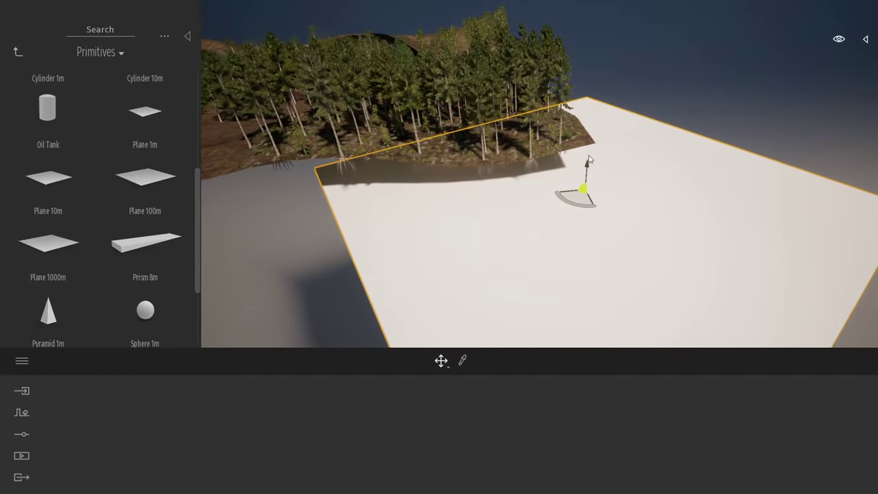
pyautogui.moveTo(588, 166); pyautogui.dragTo(588, 164)
pyautogui.press('Escape')
# Sample the forest terrain's Forest ground 1 material and apply it to the white plane along the shoreline
pyautogui.press('t')
pyautogui.press('w')
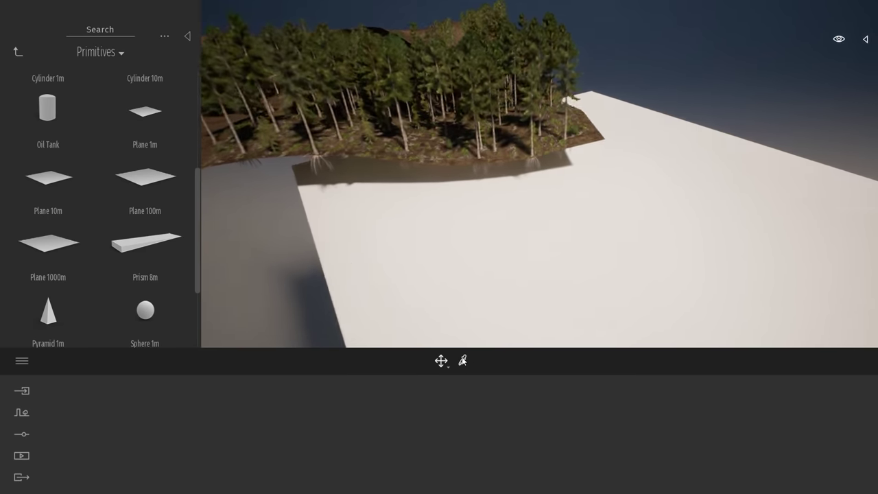
pyautogui.click(477, 154)
pyautogui.moveTo(178, 414); pyautogui.dragTo(584, 256)
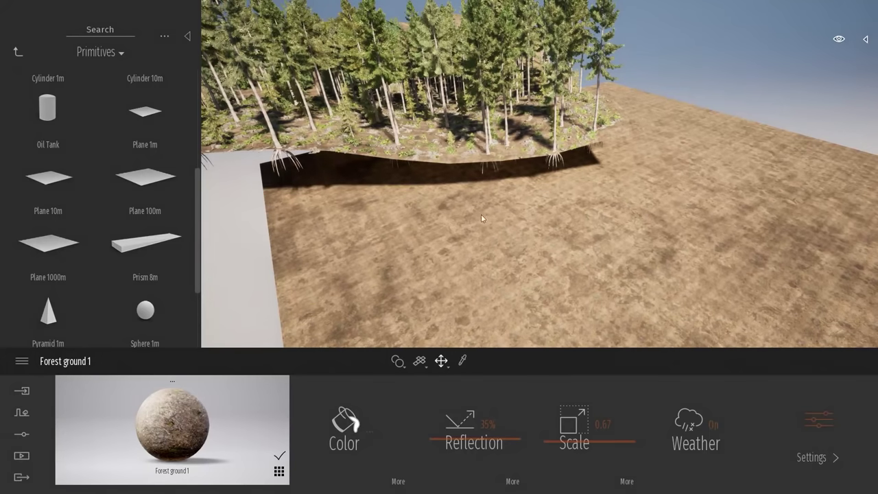
pyautogui.moveTo(433, 223); pyautogui.dragTo(468, 217, button='right')
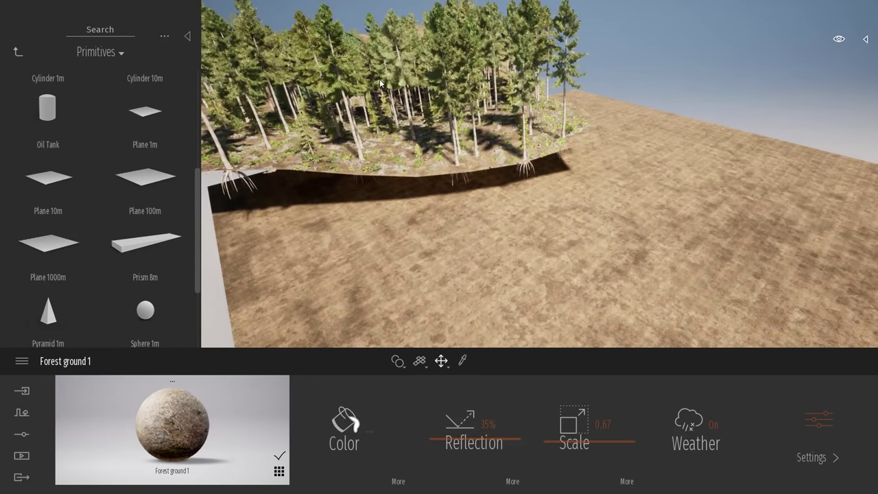
# Select the painted forest vegetation and extend it over the plane textured with Forest ground 1
pyautogui.click(381, 83)
pyautogui.press('s')
pyautogui.click(480, 361)
pyautogui.moveTo(389, 284)
pyautogui.mouseDown()
pyautogui.moveTo(553, 244)
pyautogui.moveTo(589, 143)
pyautogui.mouseUp()
pyautogui.moveTo(553, 114)
pyautogui.mouseDown()
pyautogui.moveTo(711, 221)
pyautogui.moveTo(707, 264)
pyautogui.moveTo(620, 274)
pyautogui.mouseUp()
pyautogui.press('Escape')
pyautogui.press('w')
pyautogui.press('Escape')
pyautogui.press('w')
pyautogui.moveTo(487, 212)
pyautogui.mouseDown(button='right')
pyautogui.moveTo(405, 199)
pyautogui.moveTo(466, 212)
pyautogui.mouseUp(button='right')
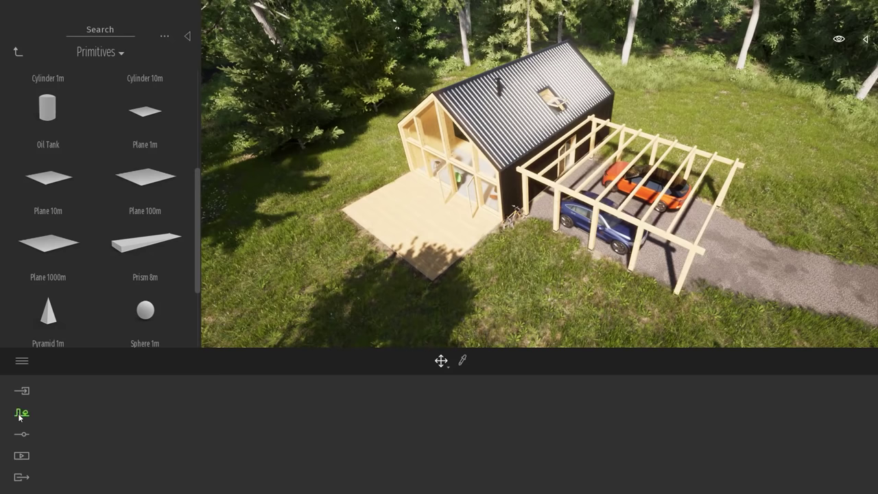
# Set the season to winter and the weather to cloudy for the house scene
pyautogui.click(21, 434)
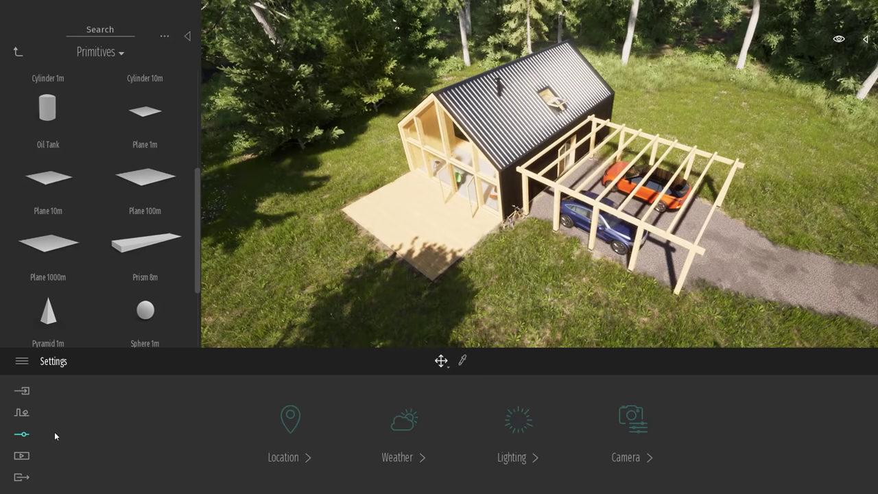
pyautogui.click(404, 420)
pyautogui.moveTo(382, 414); pyautogui.dragTo(487, 422)
pyautogui.moveTo(79, 428); pyautogui.dragTo(182, 430)
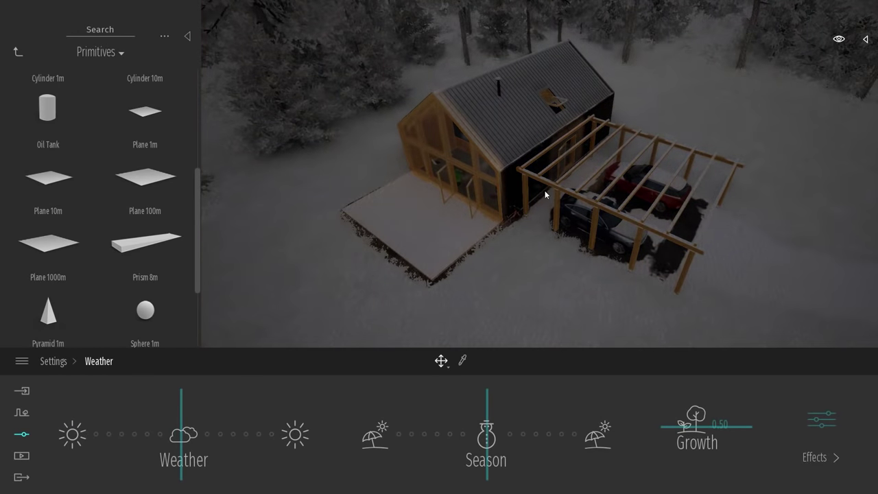
pyautogui.press('w')
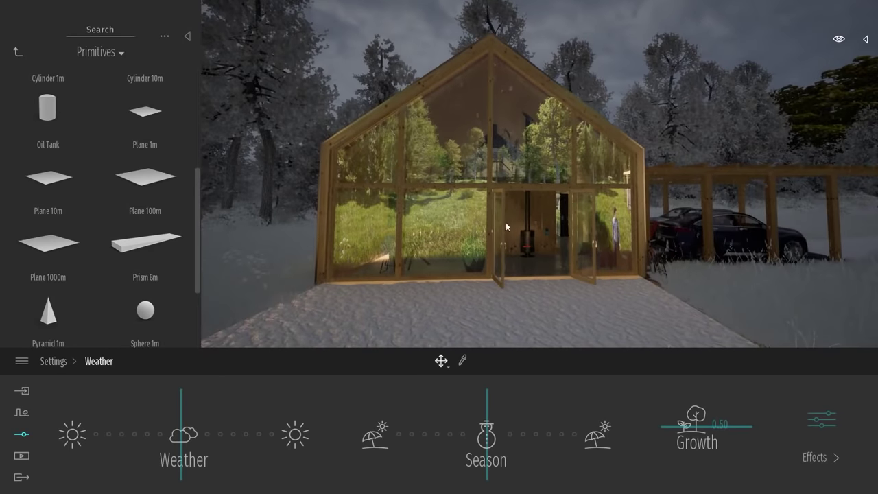
# Filter the scene objects to reflection volumes, select the first box reflection probe and return the library to its root
pyautogui.click(865, 39)
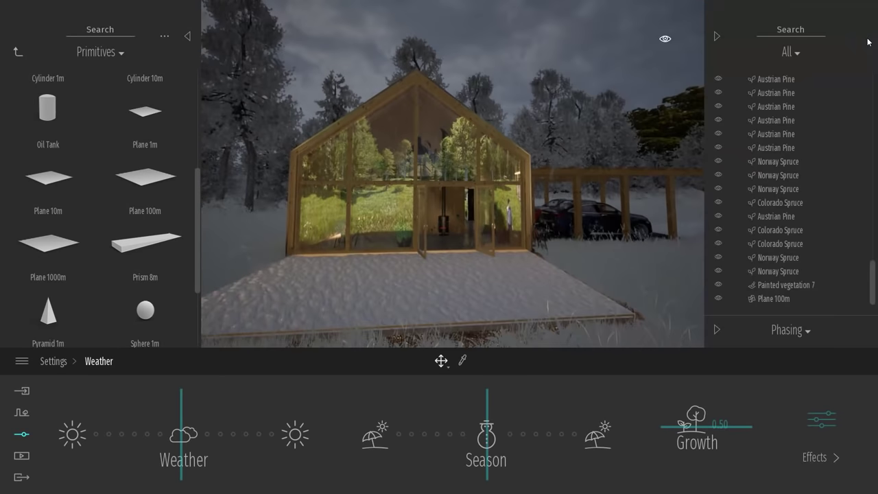
pyautogui.click(790, 52)
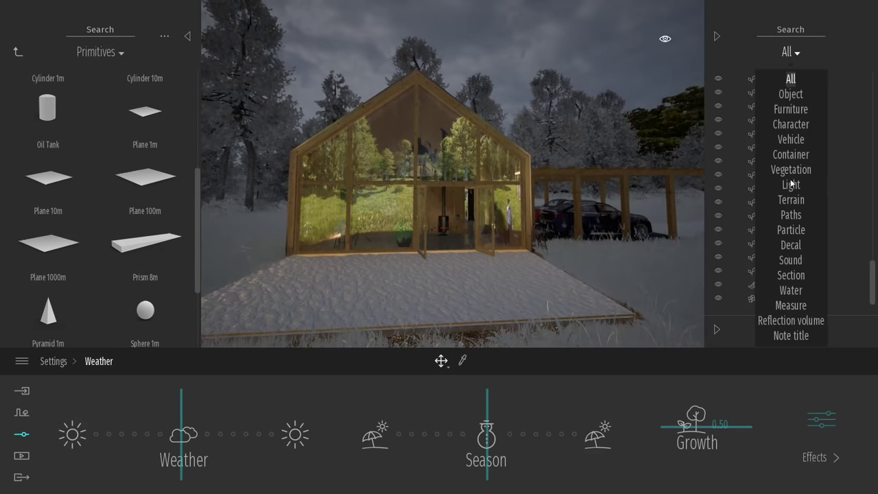
pyautogui.click(790, 320)
pyautogui.click(779, 75)
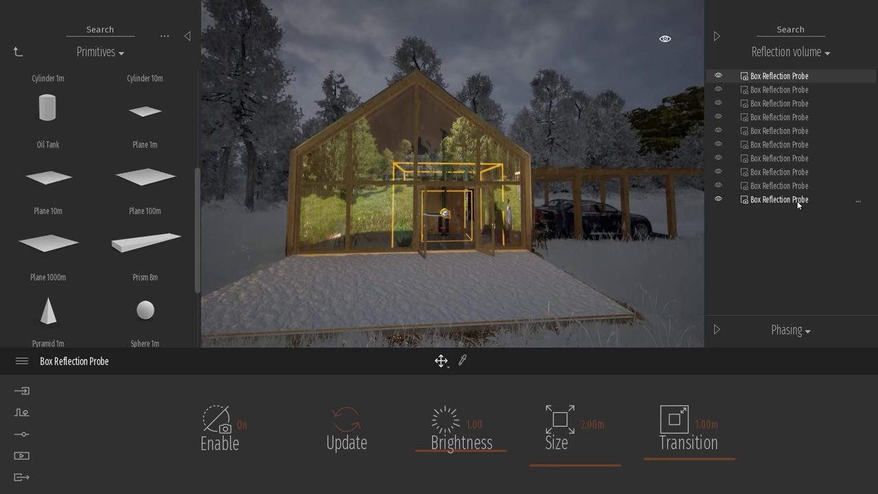
pyautogui.click(18, 52)
pyautogui.click(18, 52)
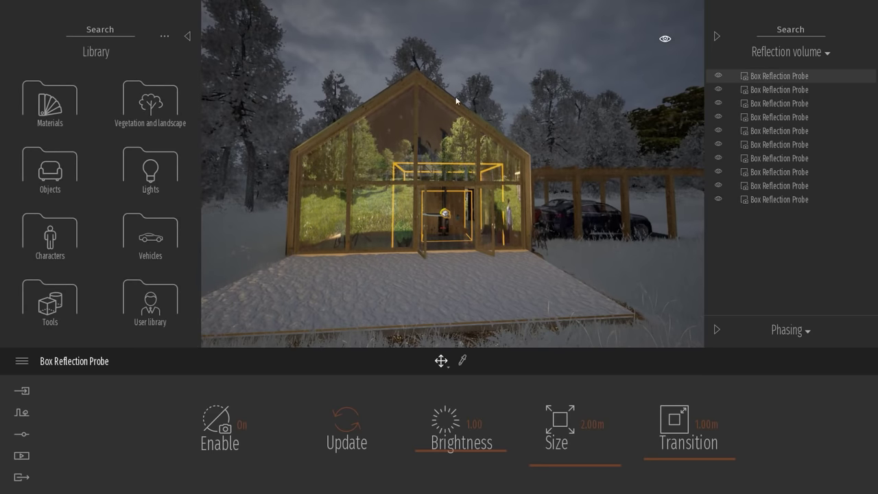
# Examine the extents of individual box reflection probes and the reflections in the house's glass facade
pyautogui.click(755, 90)
pyautogui.keyDown('shift'); pyautogui.moveTo(395, 181); pyautogui.dragTo(427, 205, button='middle'); pyautogui.keyUp('shift')
pyautogui.click(531, 192)
pyautogui.keyDown('shift'); pyautogui.moveTo(555, 265); pyautogui.dragTo(532, 204, button='middle'); pyautogui.keyUp('shift')
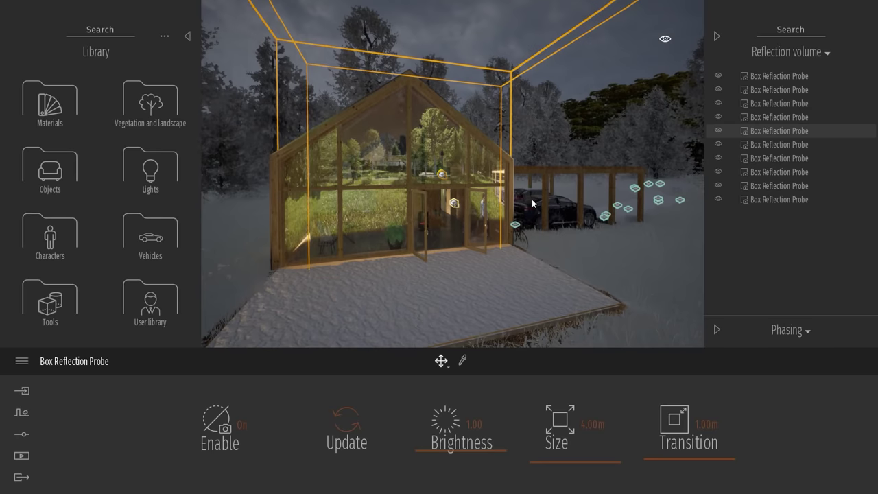
pyautogui.keyDown('shift'); pyautogui.moveTo(445, 268); pyautogui.dragTo(499, 269, button='middle'); pyautogui.keyUp('shift')
pyautogui.keyDown('shift'); pyautogui.moveTo(638, 248); pyautogui.dragTo(591, 244, button='middle'); pyautogui.keyUp('shift')
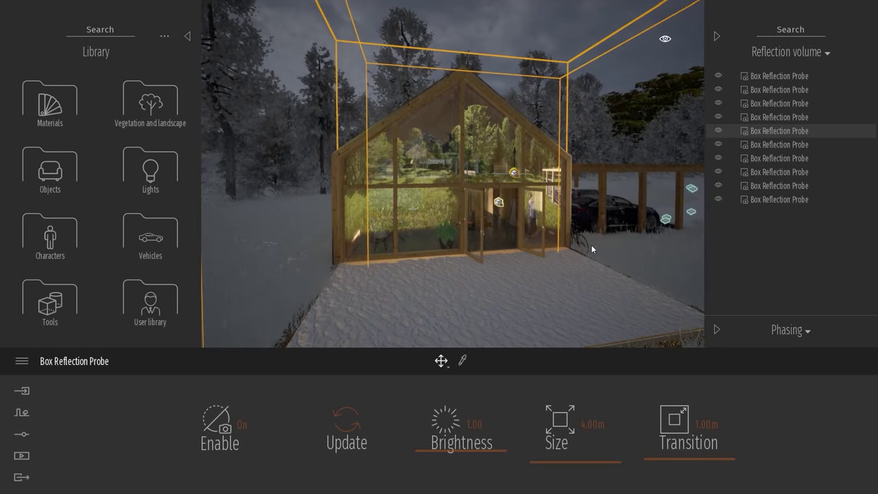
pyautogui.moveTo(425, 260)
pyautogui.keyDown('shift'); pyautogui.mouseDown(button='middle')
pyautogui.moveTo(281, 268)
pyautogui.moveTo(443, 261)
pyautogui.mouseUp(button='middle'); pyautogui.keyUp('shift')
pyautogui.keyDown('shift'); pyautogui.moveTo(523, 171); pyautogui.dragTo(539, 171, button='middle'); pyautogui.keyUp('shift')
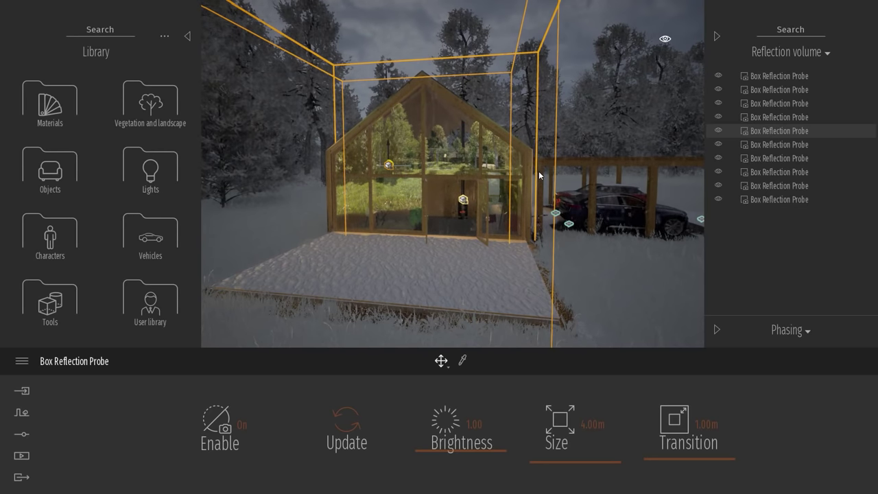
pyautogui.click(796, 74)
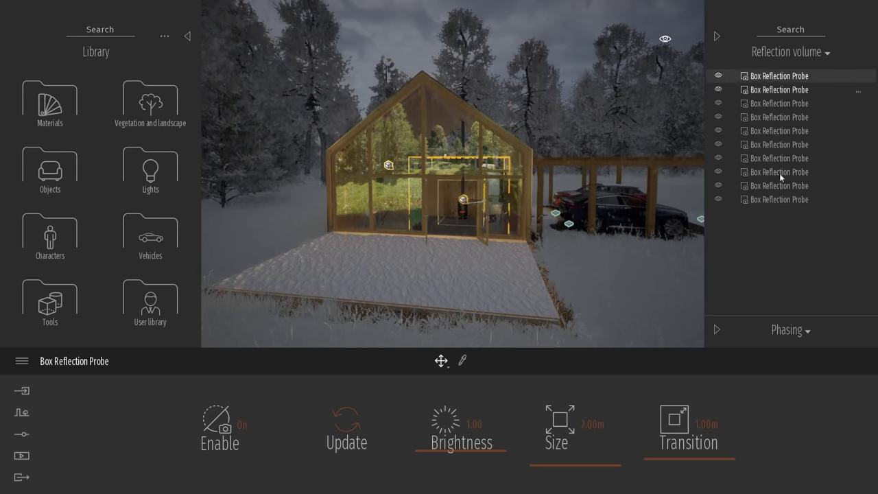
# Select all the box reflection probes and update them so the glass reflects the winter surroundings
pyautogui.click(792, 52)
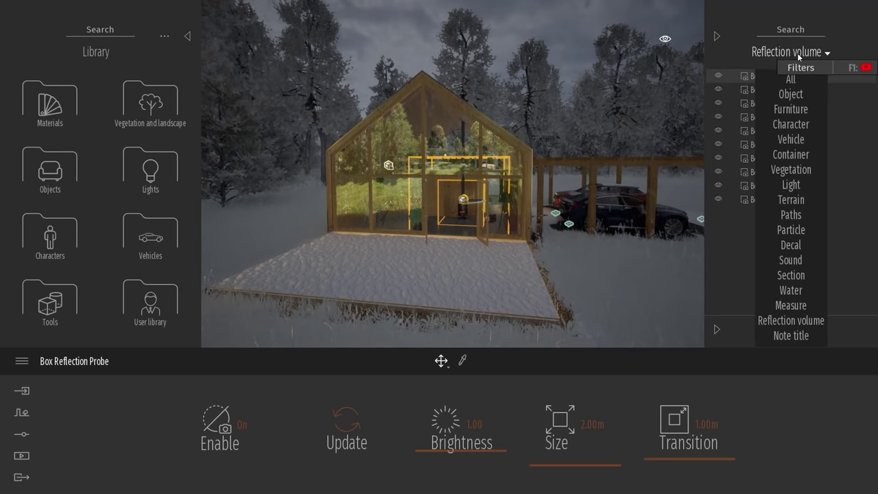
pyautogui.click(806, 322)
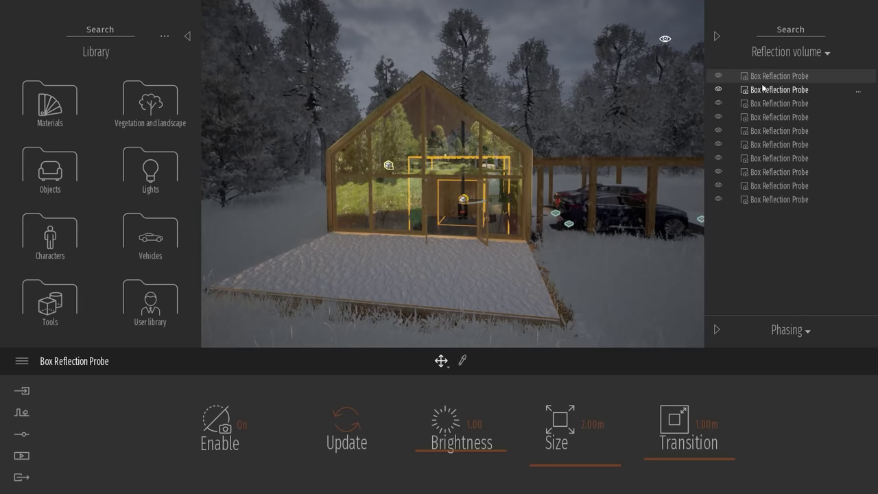
pyautogui.keyDown('shift'); pyautogui.click(769, 199); pyautogui.keyUp('shift')
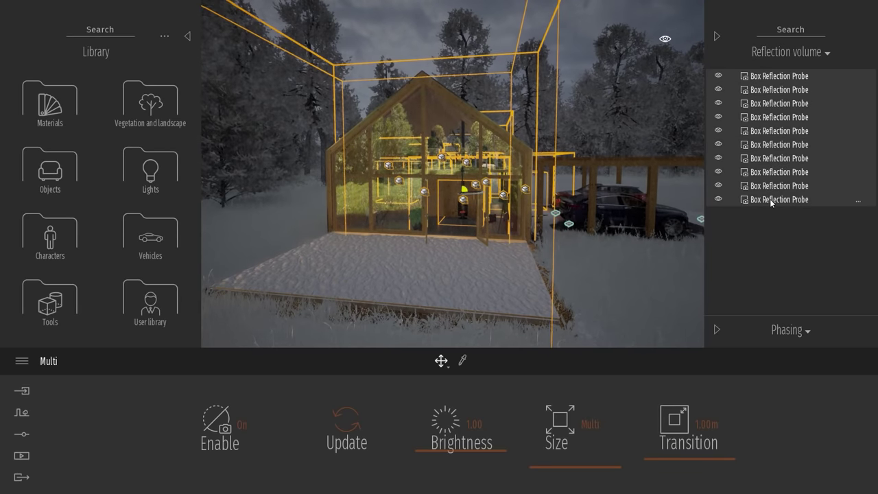
pyautogui.click(349, 419)
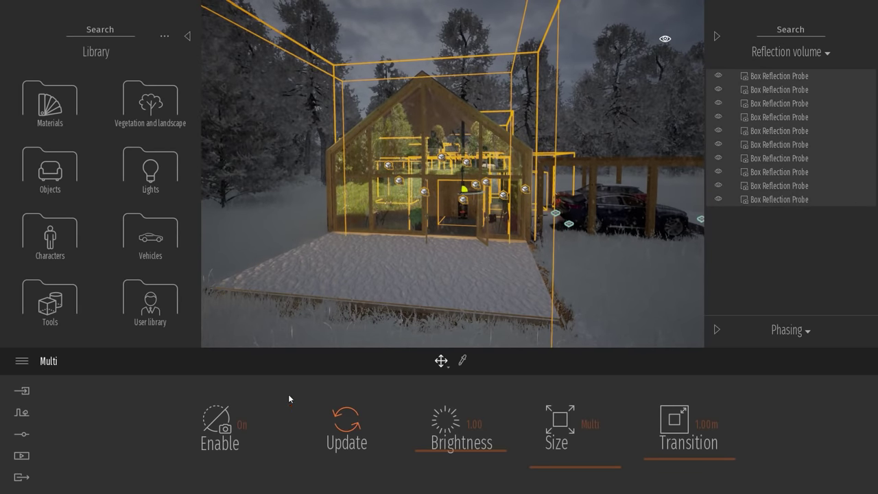
pyautogui.click(353, 430)
pyautogui.press('Escape')
pyautogui.keyDown('shift'); pyautogui.moveTo(500, 229); pyautogui.dragTo(562, 229, button='middle'); pyautogui.keyUp('shift')
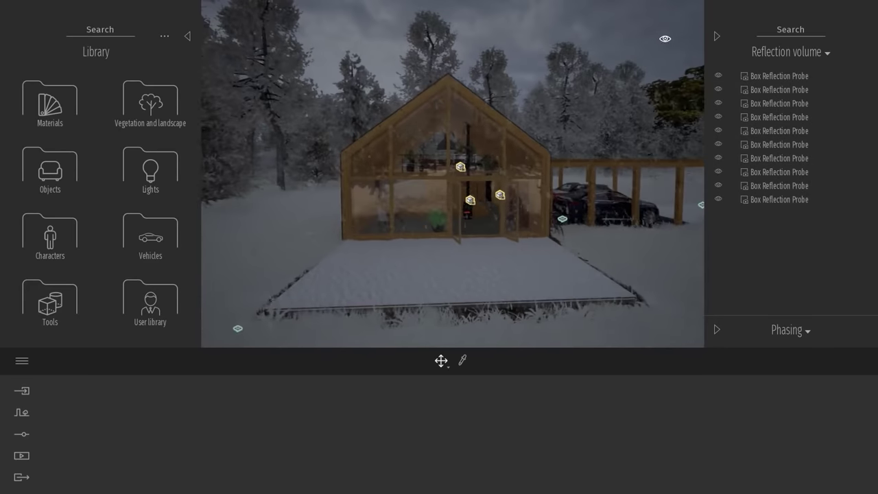
pyautogui.press('a')
pyautogui.press('w')
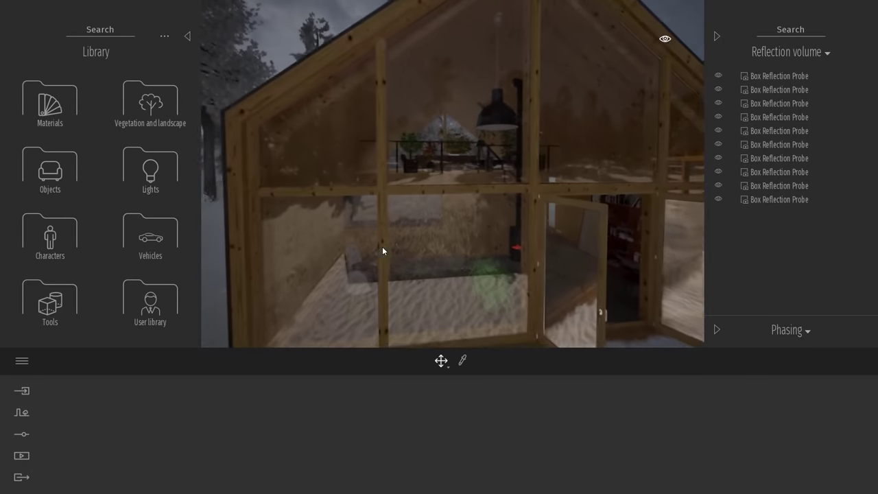
pyautogui.scroll(-5, 409, 221)
pyautogui.moveTo(453, 219)
pyautogui.keyDown('shift'); pyautogui.mouseDown(button='middle')
pyautogui.moveTo(425, 224)
pyautogui.moveTo(424, 240)
pyautogui.moveTo(442, 268)
pyautogui.moveTo(454, 233)
pyautogui.mouseUp(button='middle'); pyautogui.keyUp('shift')
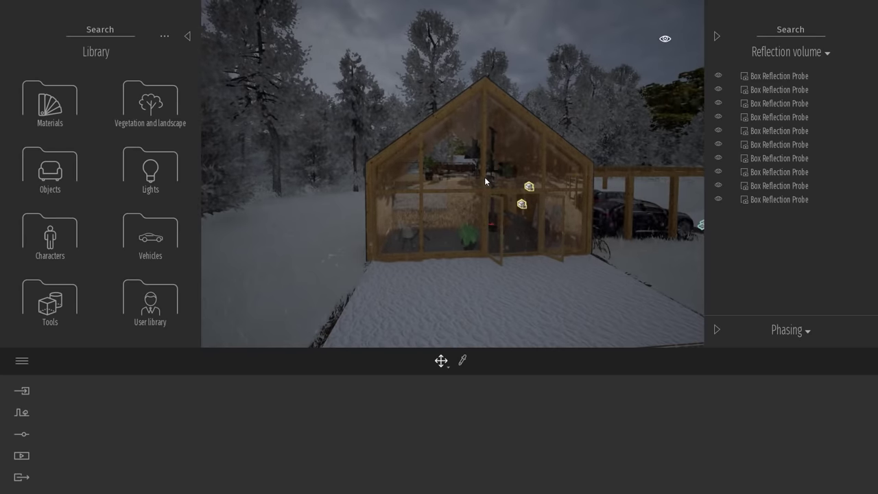
# Open the existing Video1 to view its clips, and exit media mode
pyautogui.click(21, 455)
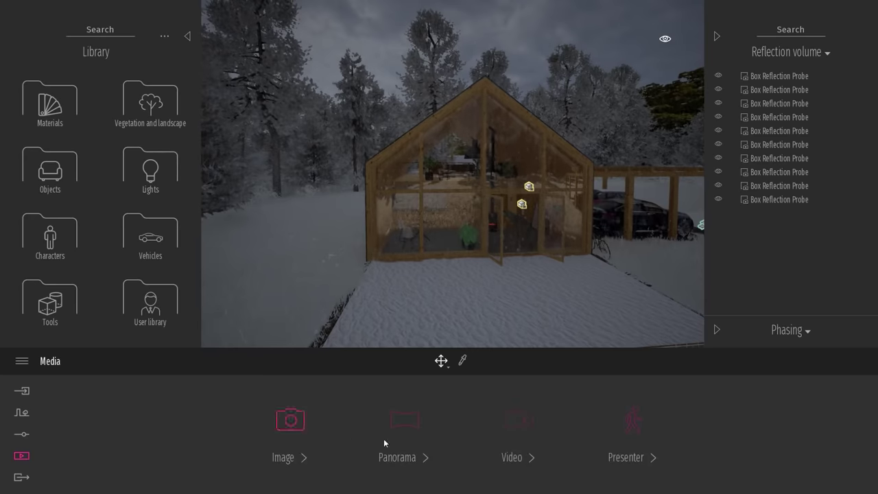
pyautogui.click(504, 434)
pyautogui.click(198, 406)
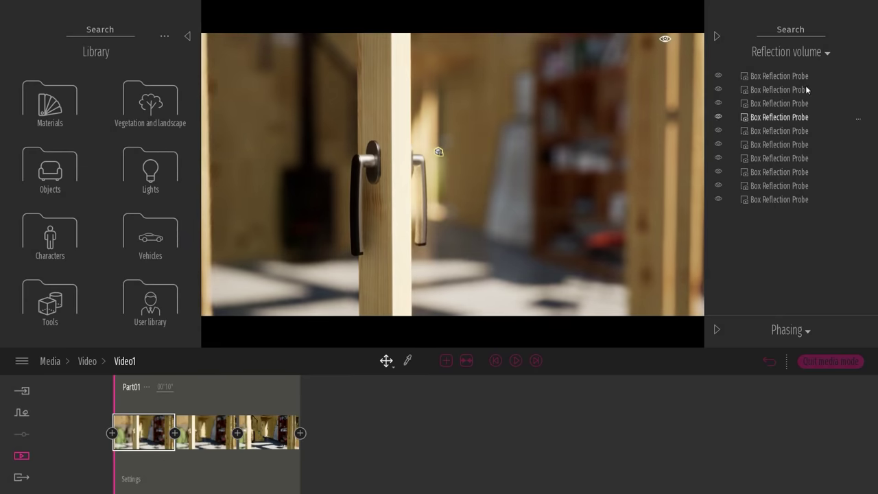
pyautogui.click(830, 363)
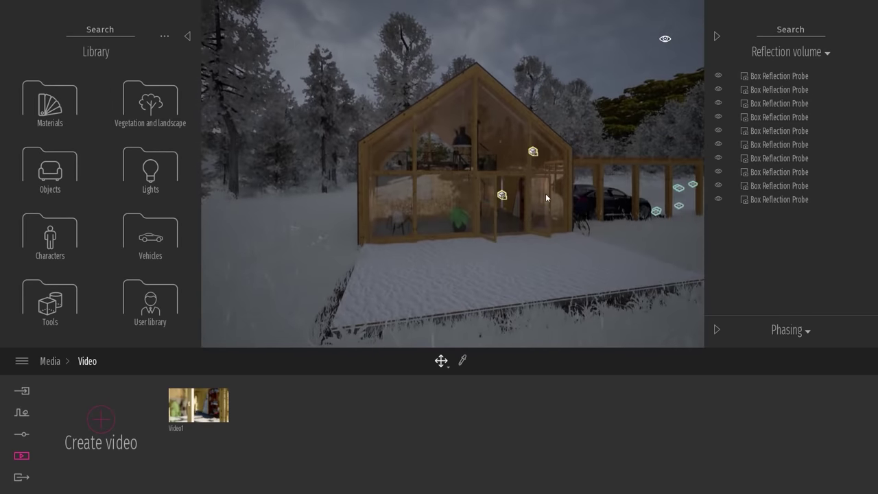
# Inspect the house interior and loft bedroom for snow coverage, and compare it with the snowy terrace outside
pyautogui.scroll(3, 545, 198)
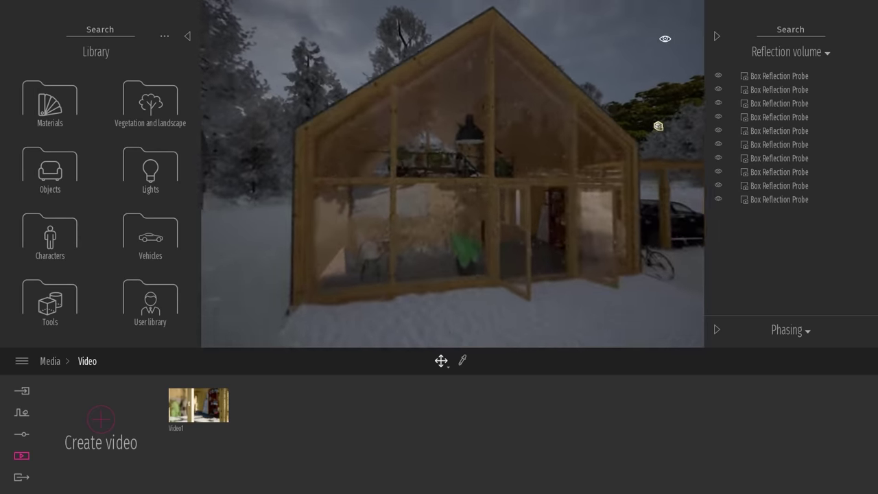
pyautogui.press('w')
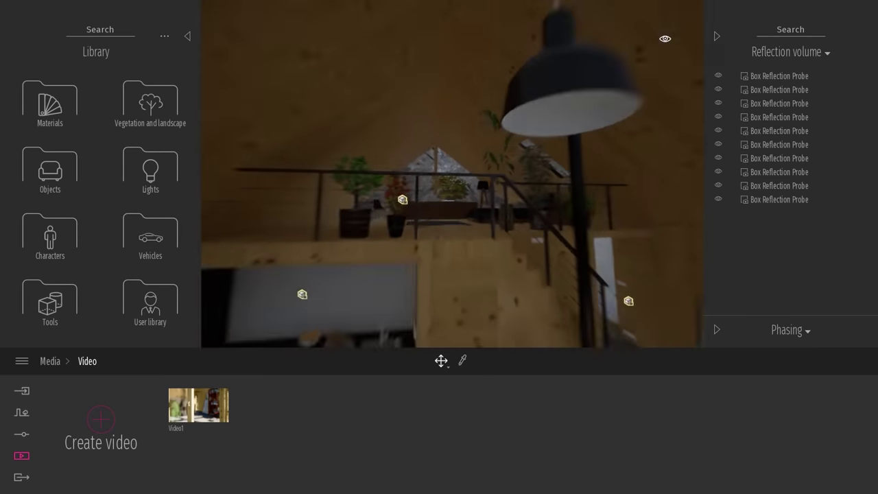
pyautogui.press('w')
pyautogui.moveTo(545, 198); pyautogui.dragTo(610, 182, button='right')
pyautogui.moveTo(491, 196); pyautogui.dragTo(552, 190, button='right')
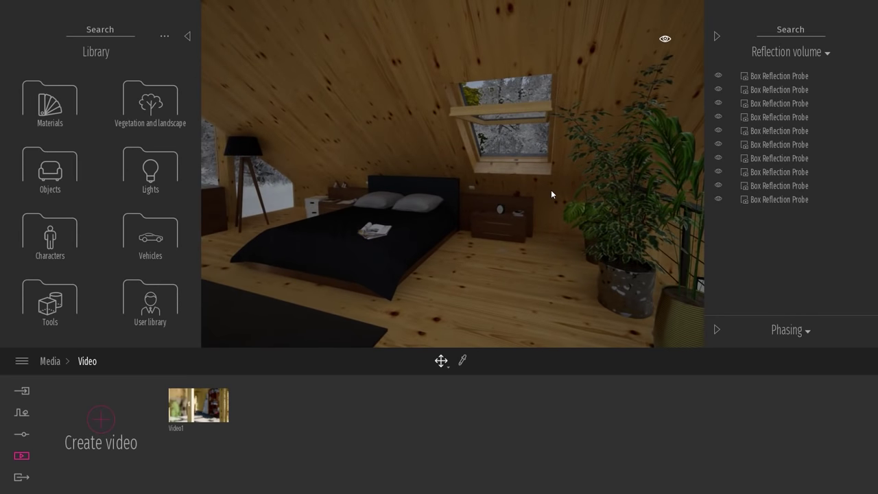
pyautogui.moveTo(496, 196); pyautogui.dragTo(617, 193, button='right')
pyautogui.press('a')
pyautogui.moveTo(501, 176); pyautogui.dragTo(582, 210, button='right')
pyautogui.press('w')
pyautogui.press('s')
pyautogui.press('s')
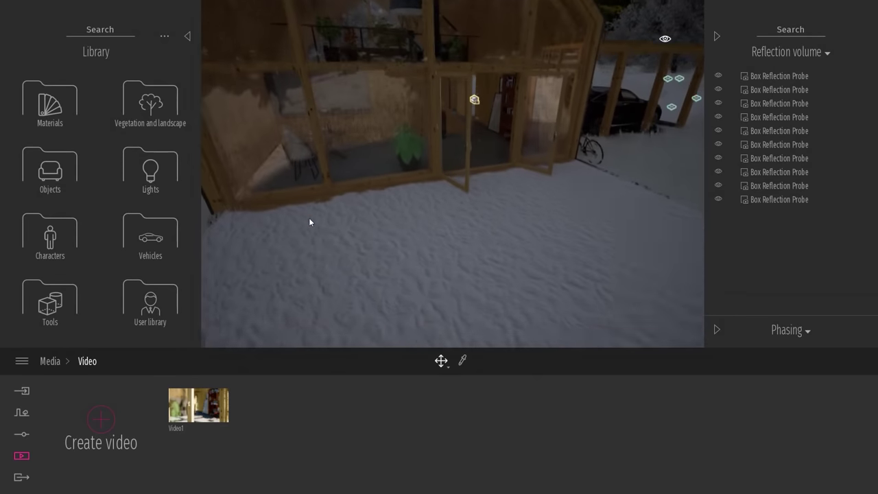
# Place a Box 10m primitive on the wooden terrace and scale it down
pyautogui.click(59, 171)
pyautogui.click(48, 170)
pyautogui.moveTo(139, 179); pyautogui.dragTo(414, 220)
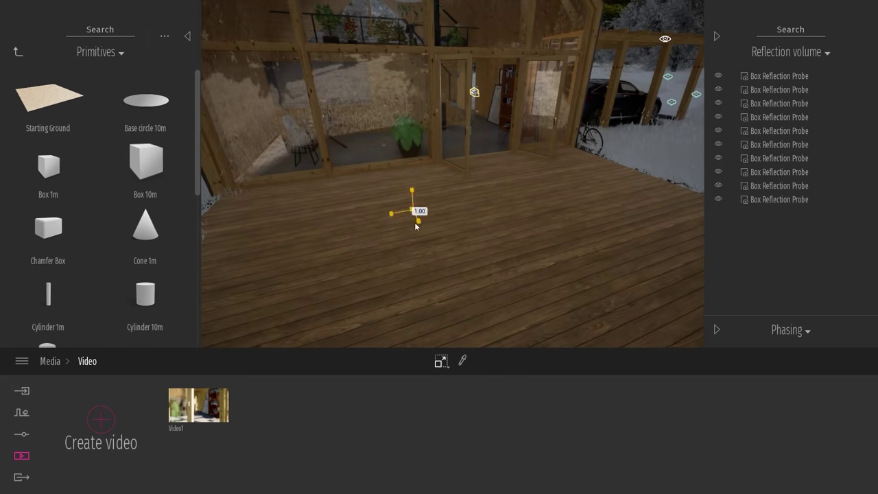
pyautogui.moveTo(414, 224); pyautogui.dragTo(450, 322)
# Raise the box above the terrace and examine the snow-free area it shields on the deck
pyautogui.moveTo(470, 216); pyautogui.dragTo(451, 277, button='right')
pyautogui.press('s')
pyautogui.moveTo(446, 237); pyautogui.dragTo(479, 149)
pyautogui.moveTo(478, 149); pyautogui.dragTo(497, 187, button='right')
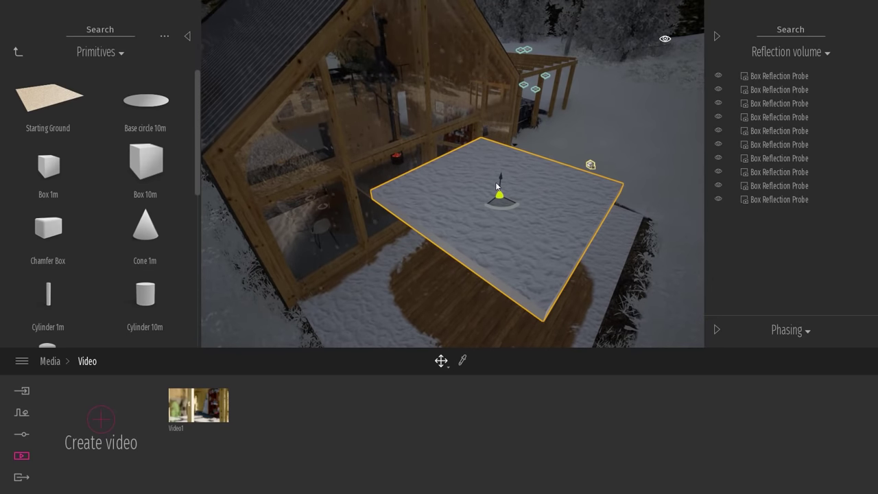
pyautogui.keyDown('shift'); pyautogui.moveTo(572, 228); pyautogui.dragTo(555, 194, button='middle'); pyautogui.keyUp('shift')
pyautogui.keyDown('shift'); pyautogui.moveTo(504, 114); pyautogui.dragTo(546, 236, button='middle'); pyautogui.keyUp('shift')
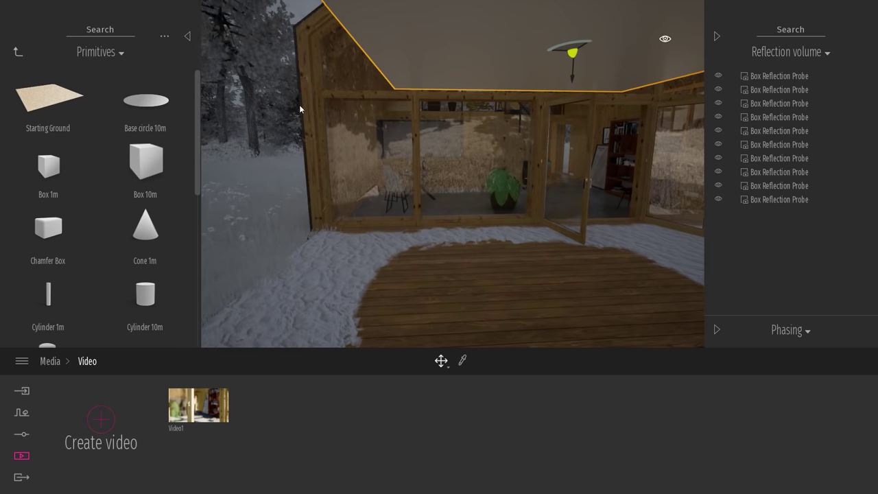
pyautogui.moveTo(381, 134); pyautogui.dragTo(363, 196, button='right')
pyautogui.moveTo(351, 227); pyautogui.dragTo(347, 81)
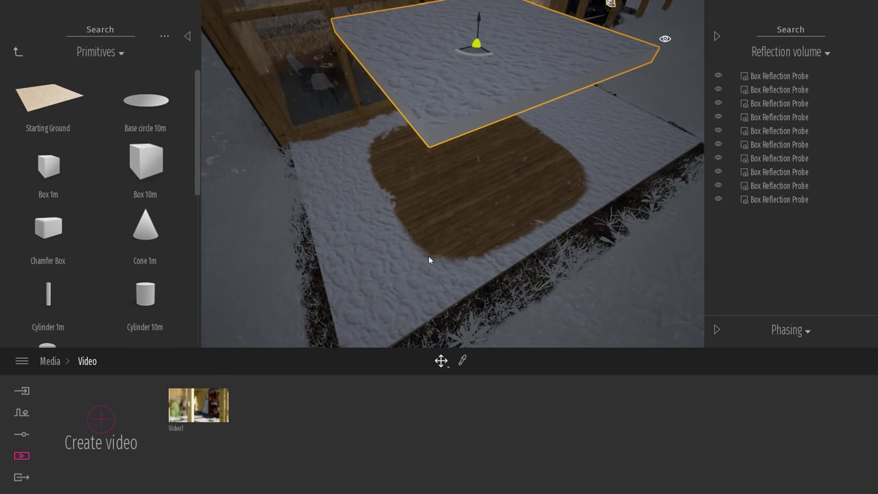
pyautogui.moveTo(587, 199); pyautogui.dragTo(589, 189, button='right')
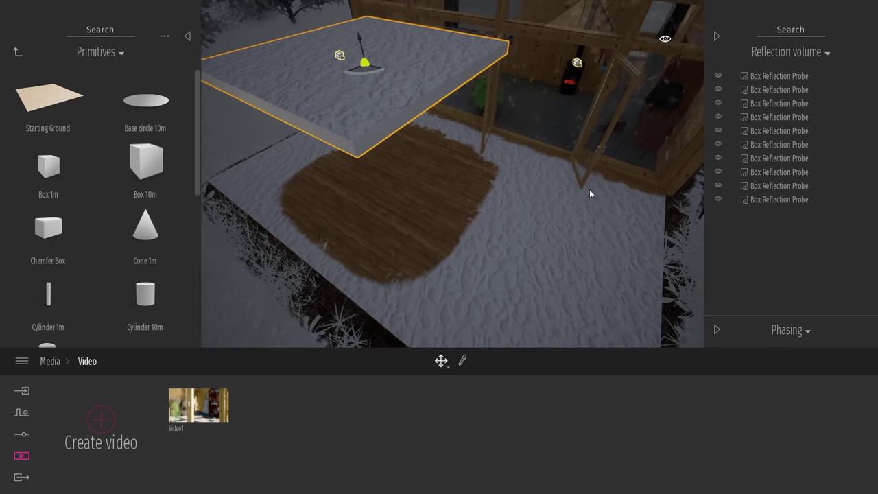
# Delete the box hovering above the terrace
pyautogui.press('Delete')
pyautogui.press('w')
pyautogui.moveTo(379, 73); pyautogui.dragTo(385, 48, button='right')
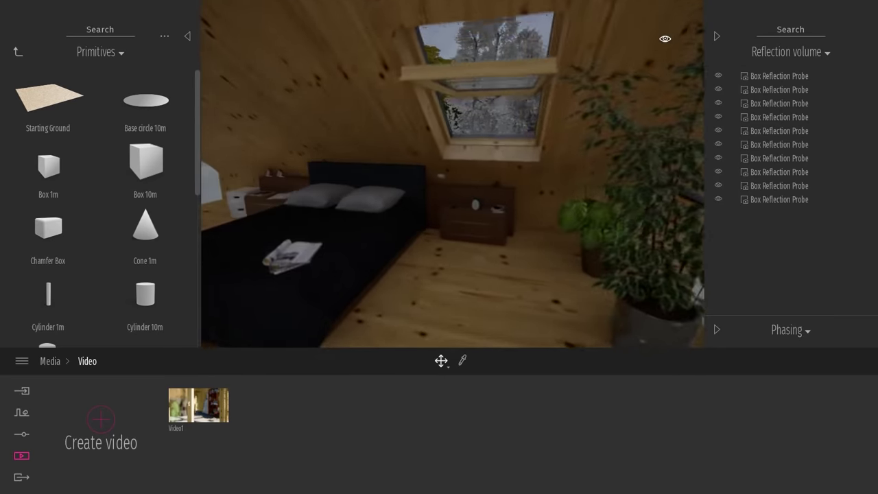
# Examine the loft bedroom floor around the bed, the nightstand and the open skylight for snow
pyautogui.moveTo(403, 192); pyautogui.dragTo(414, 48, button='right')
pyautogui.press('w')
pyautogui.moveTo(403, 152); pyautogui.dragTo(384, 198, button='right')
pyautogui.press('w')
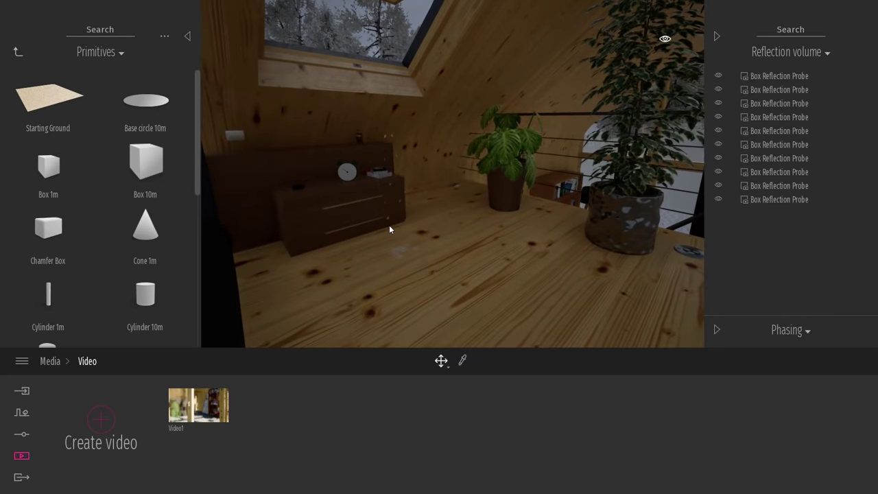
pyautogui.press('w')
pyautogui.moveTo(486, 227); pyautogui.dragTo(472, 240, button='right')
pyautogui.press('s')
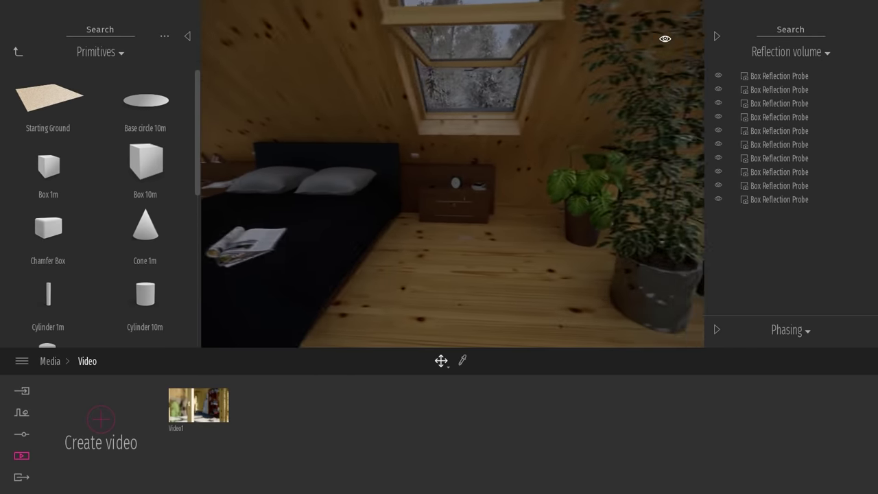
# Place a Box 1m primitive on the loft floor beside the bed and flatten its height into a thin plate
pyautogui.moveTo(48, 172); pyautogui.dragTo(484, 246)
pyautogui.moveTo(536, 240); pyautogui.dragTo(556, 238, button='right')
pyautogui.press('Tab')
pyautogui.press('Tab')
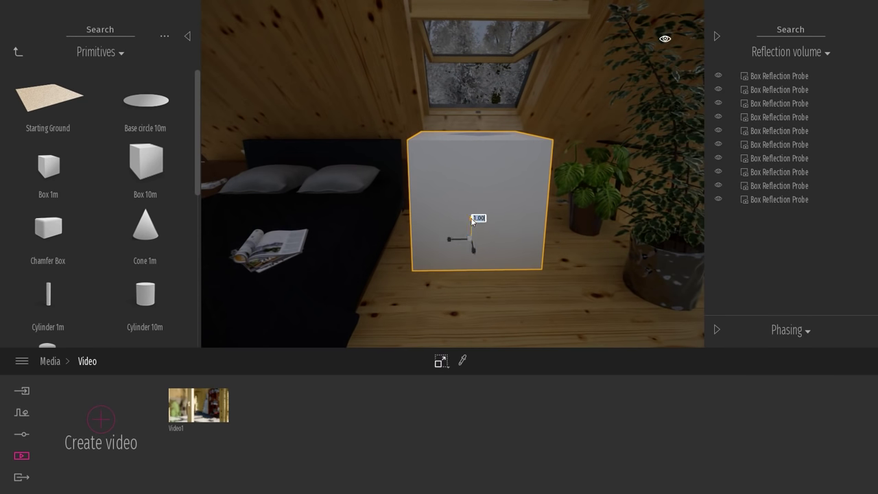
pyautogui.press('Return')
pyautogui.moveTo(465, 204); pyautogui.dragTo(590, 194, button='right')
# Raise the flattened box from the loft floor up to the open skylight and examine the snow on its top surface
pyautogui.press('Tab')
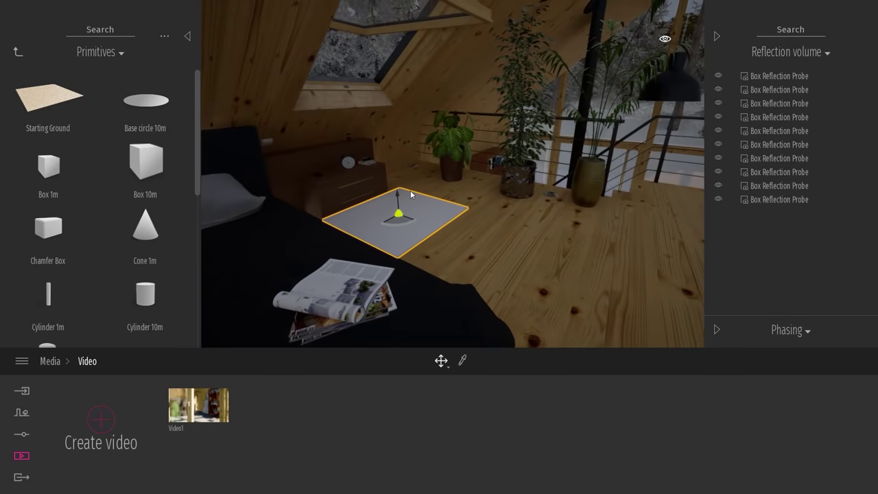
pyautogui.moveTo(398, 196); pyautogui.dragTo(370, 62)
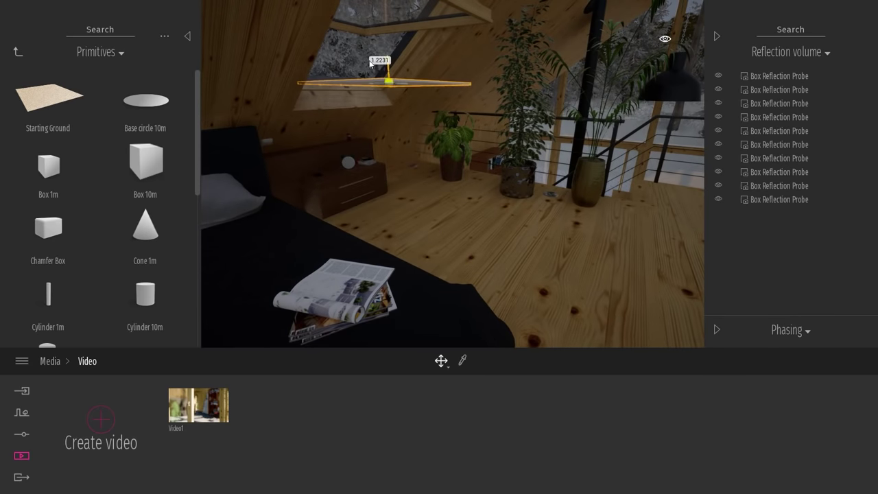
pyautogui.press('w')
pyautogui.moveTo(491, 206); pyautogui.dragTo(429, 215, button='right')
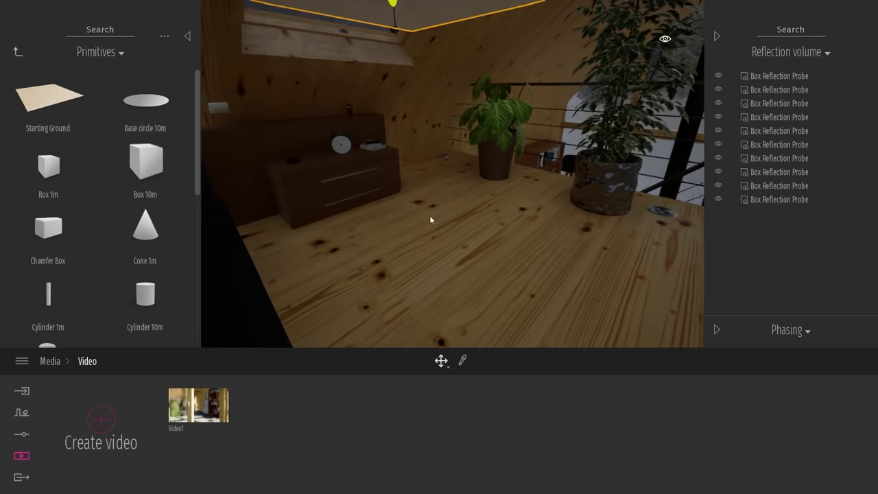
pyautogui.press('e')
pyautogui.press('e')
pyautogui.moveTo(434, 115); pyautogui.dragTo(434, 131, button='right')
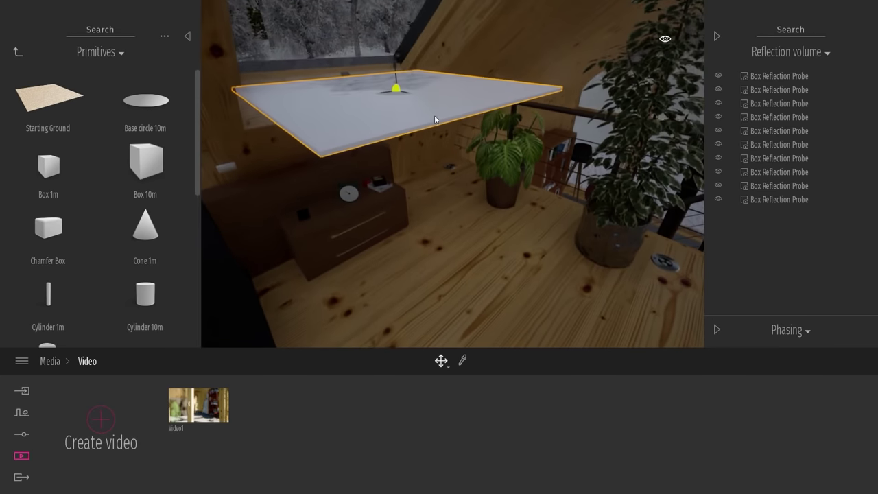
pyautogui.moveTo(372, 78); pyautogui.dragTo(475, 249, button='middle')
pyautogui.moveTo(493, 247); pyautogui.dragTo(435, 206)
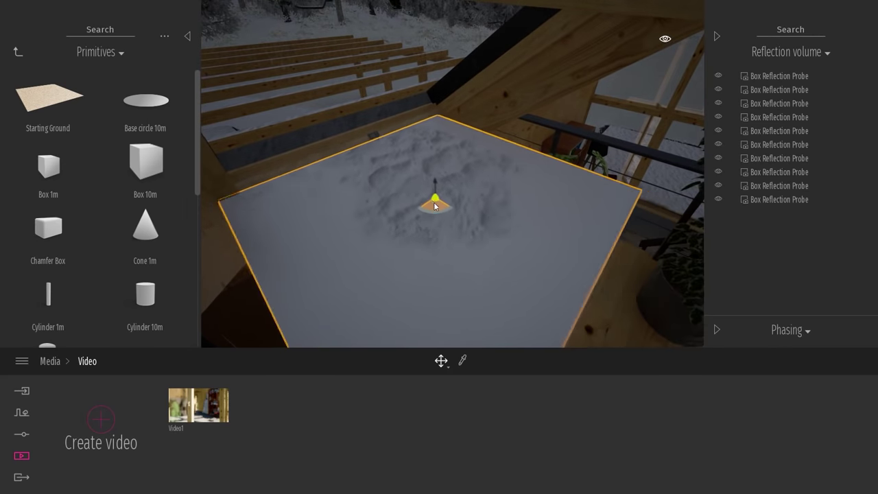
# Raise the flattened box high above the house roof and compare the loft interior with an aerial view of the house
pyautogui.press('s')
pyautogui.moveTo(436, 206); pyautogui.dragTo(452, 273, button='right')
pyautogui.moveTo(445, 274); pyautogui.dragTo(447, 9)
pyautogui.moveTo(447, 8); pyautogui.dragTo(439, 87, button='right')
pyautogui.moveTo(440, 92); pyautogui.dragTo(439, 9)
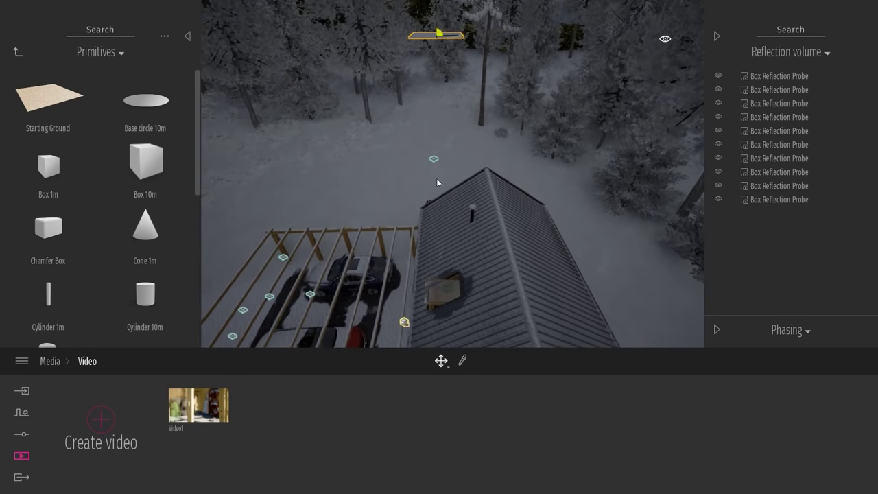
pyautogui.moveTo(469, 268); pyautogui.dragTo(511, 217, button='right')
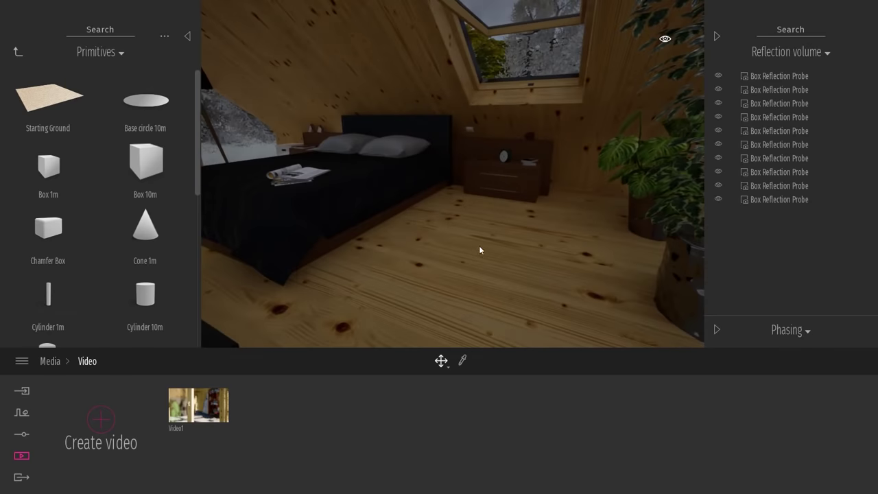
pyautogui.moveTo(479, 246); pyautogui.dragTo(565, 214, button='right')
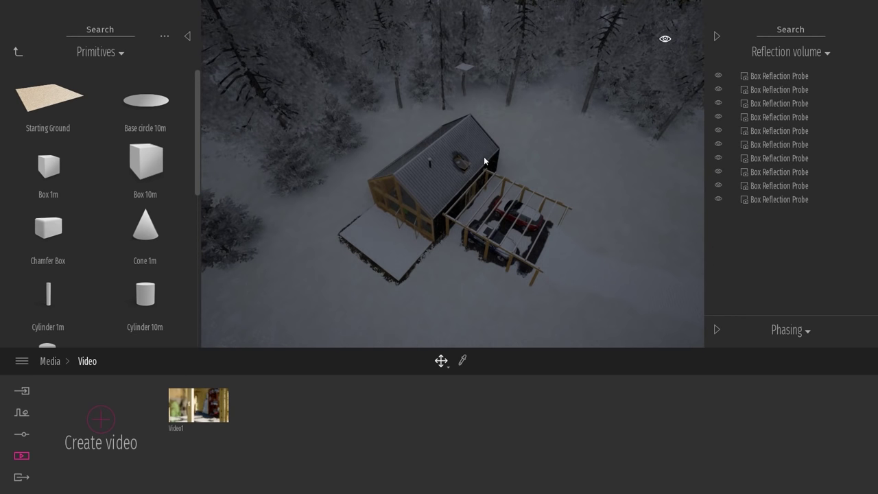
# Create a new image from the aerial view of the snowy house and carport
pyautogui.click(72, 375)
pyautogui.click(290, 421)
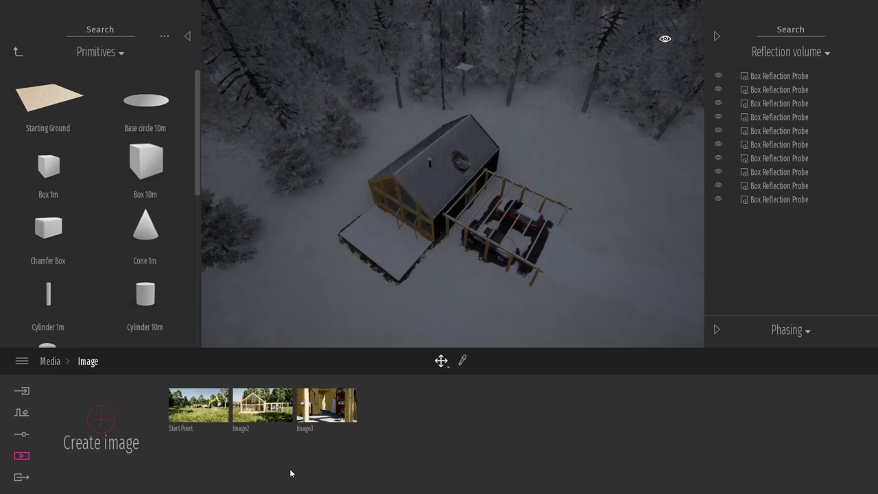
pyautogui.click(101, 420)
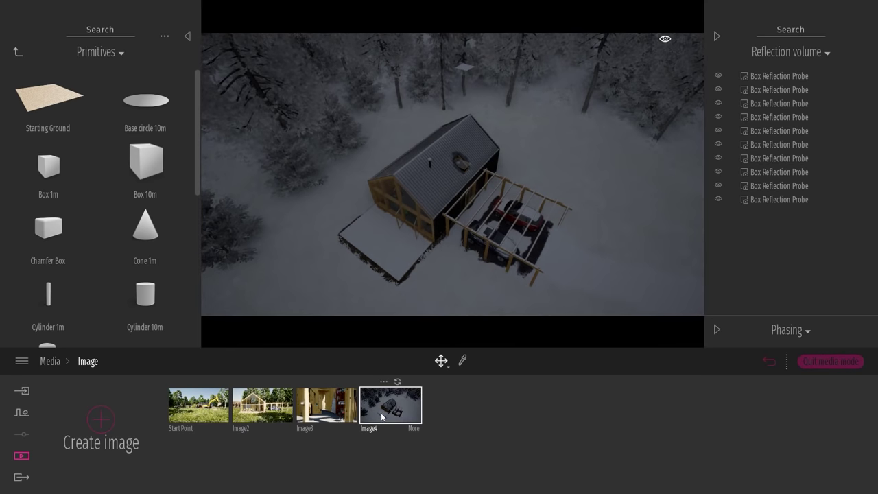
# Create another image showing the loft bedroom with its skylight and plants
pyautogui.press('w')
pyautogui.moveTo(528, 199); pyautogui.dragTo(569, 203, button='right')
pyautogui.press('s')
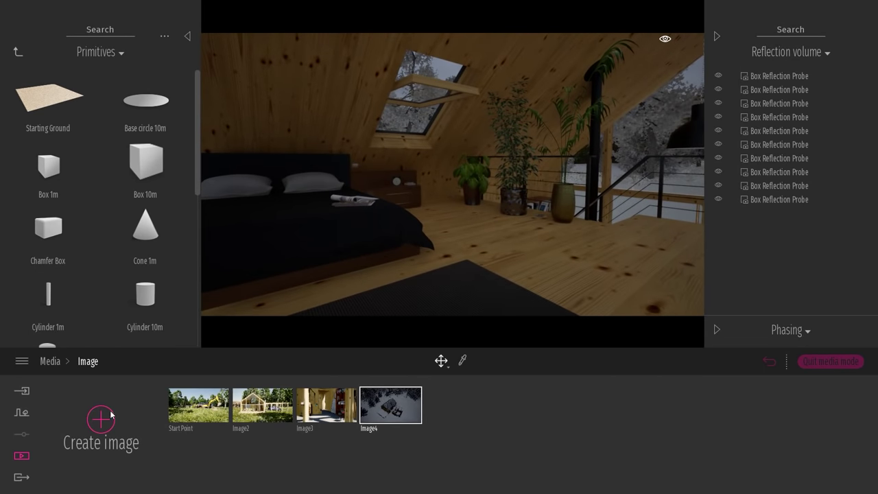
pyautogui.click(111, 414)
# Show all object types in the scene list, locate Box 1m and hide it in the aerial view of Image4
pyautogui.click(810, 56)
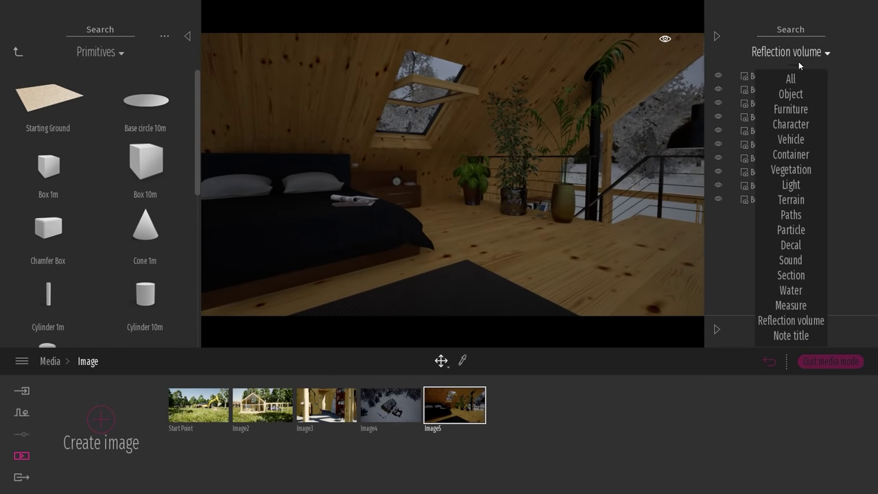
pyautogui.click(790, 79)
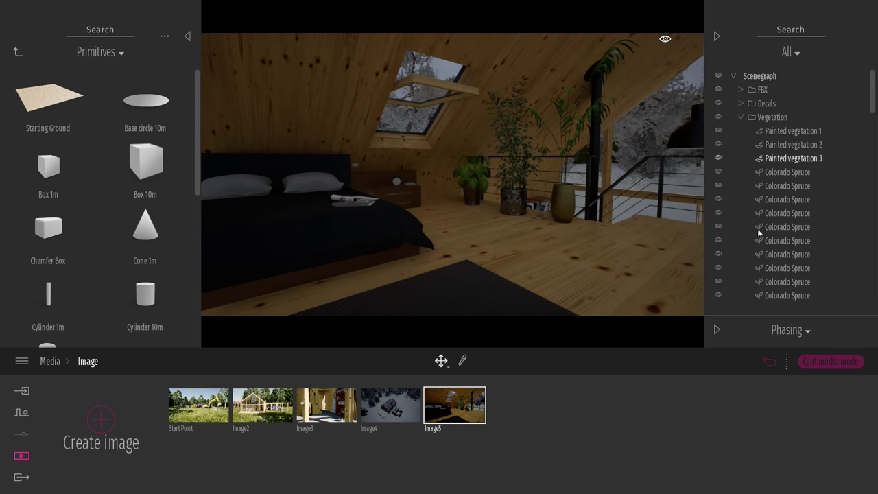
pyautogui.moveTo(873, 87); pyautogui.dragTo(872, 304)
pyautogui.doubleClick(770, 299)
pyautogui.doubleClick(767, 298)
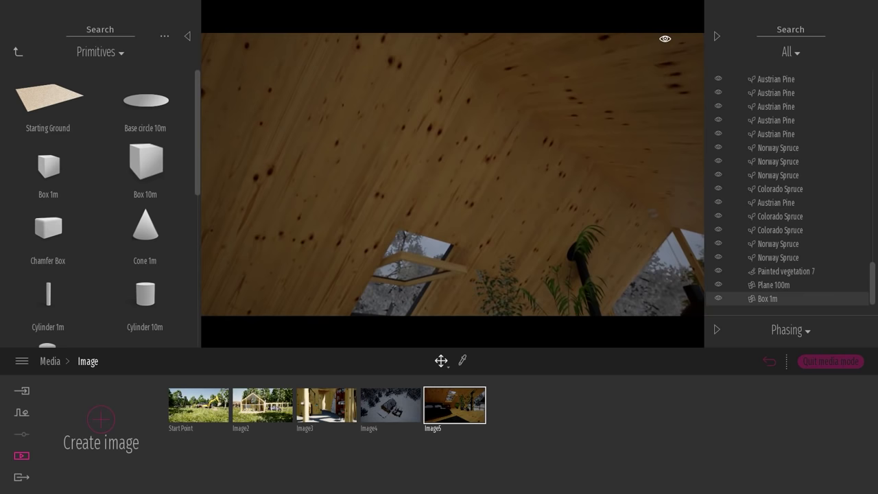
pyautogui.click(457, 408)
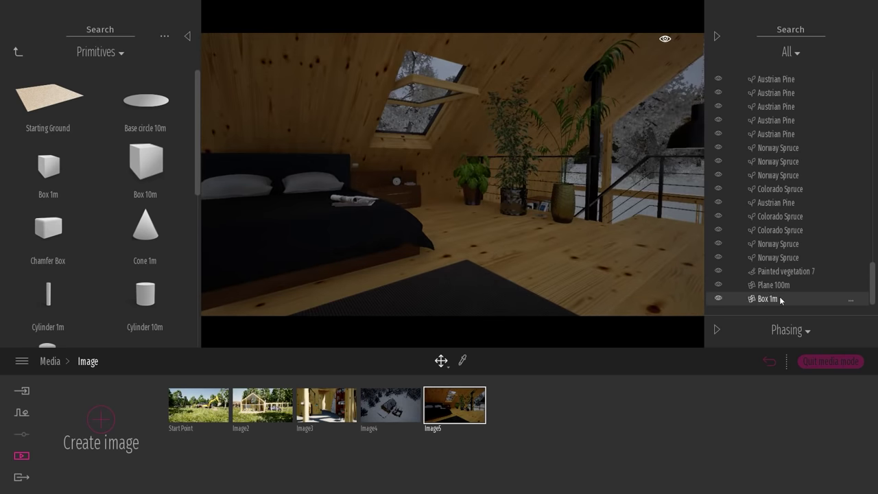
pyautogui.moveTo(371, 433)
pyautogui.click(392, 408)
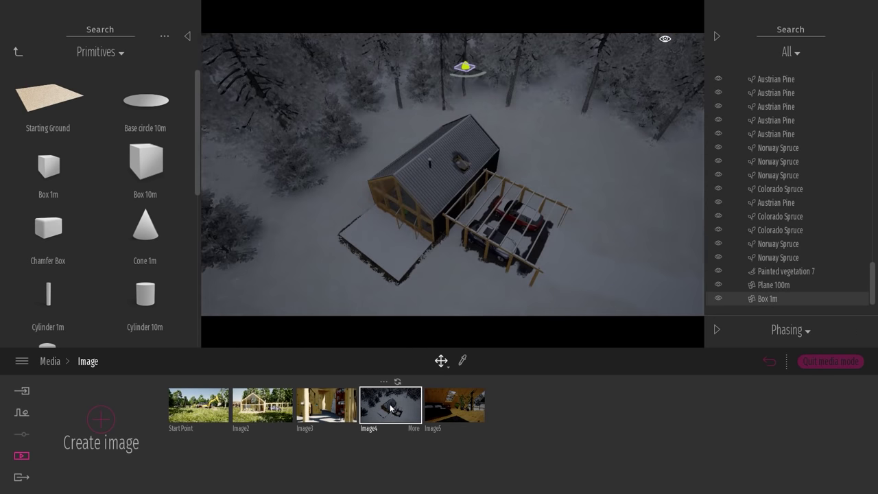
pyautogui.click(534, 157)
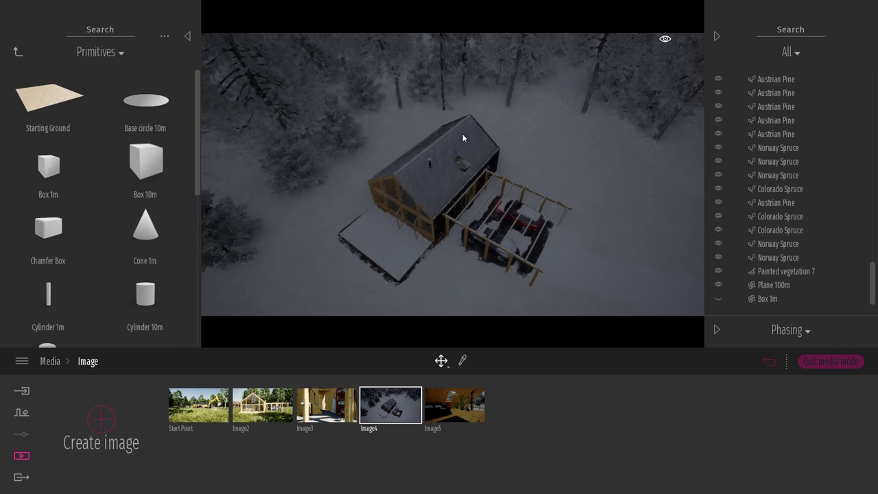
# Go into the house's living area facing the stove and quit media mode
pyautogui.press('w')
pyautogui.moveTo(463, 159); pyautogui.dragTo(463, 131, button='right')
pyautogui.press('w')
pyautogui.press('w')
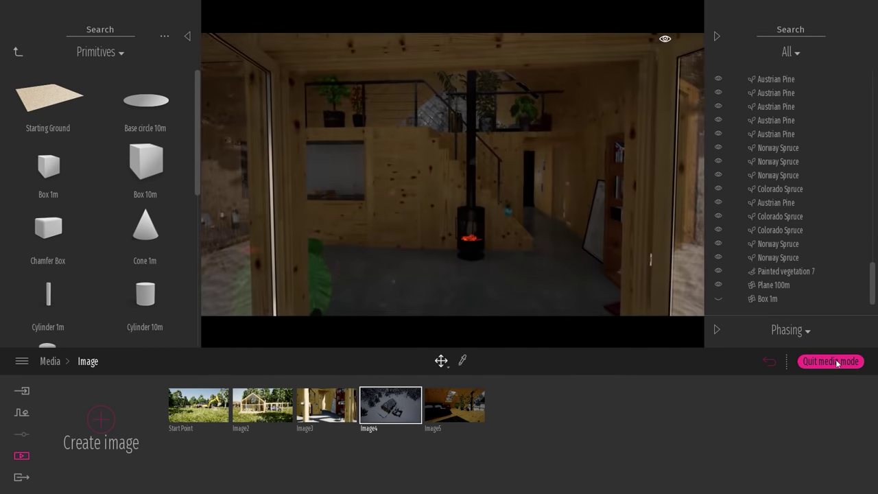
pyautogui.click(836, 362)
# Pick the material of the glowing logs inside the stove for editing
pyautogui.press('w')
pyautogui.moveTo(550, 158); pyautogui.dragTo(491, 204, button='right')
pyautogui.press('w')
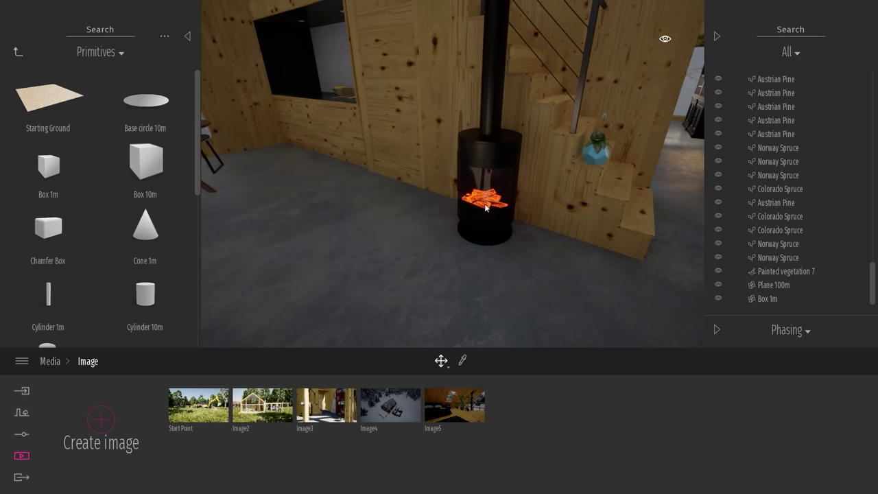
pyautogui.press('w')
pyautogui.moveTo(518, 185); pyautogui.dragTo(503, 199, button='right')
pyautogui.press('w')
pyautogui.moveTo(540, 227); pyautogui.dragTo(464, 278, button='right')
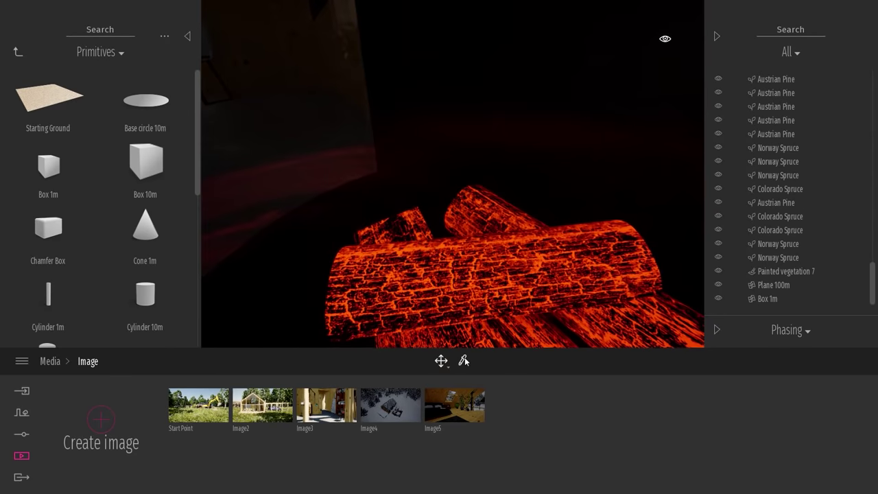
pyautogui.click(463, 278)
pyautogui.press('s')
pyautogui.moveTo(480, 308); pyautogui.dragTo(458, 322, button='right')
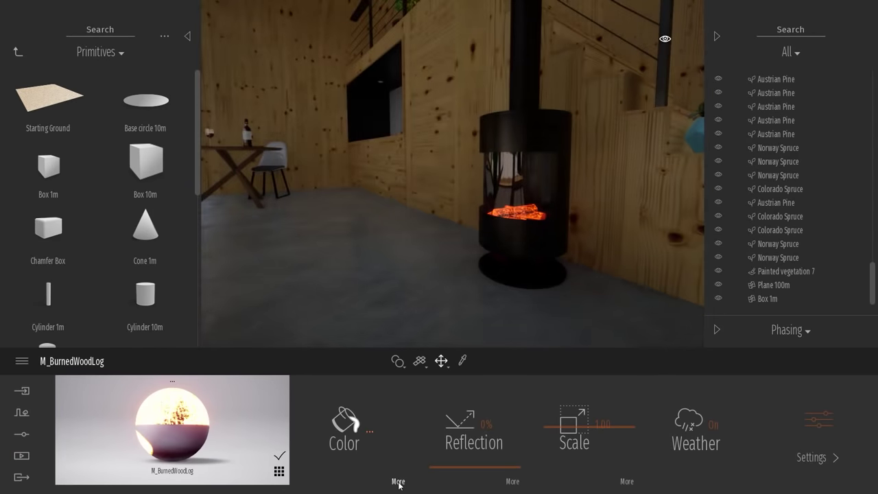
# Inspect the color texture and the glow texture of the M_BurnedWoodLog material
pyautogui.click(398, 482)
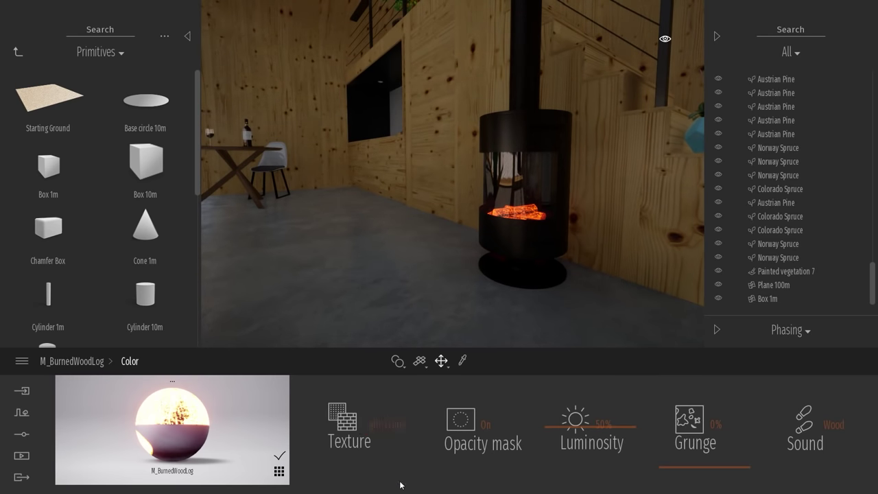
pyautogui.click(343, 416)
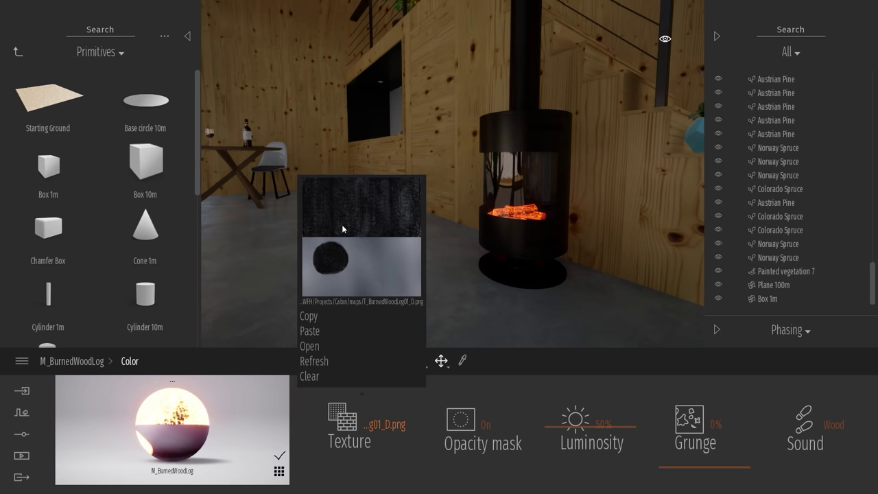
pyautogui.click(88, 364)
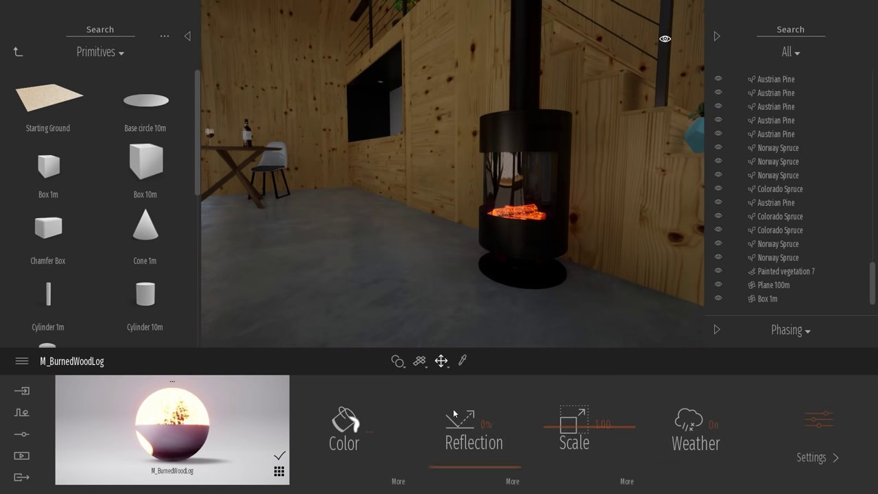
pyautogui.click(842, 425)
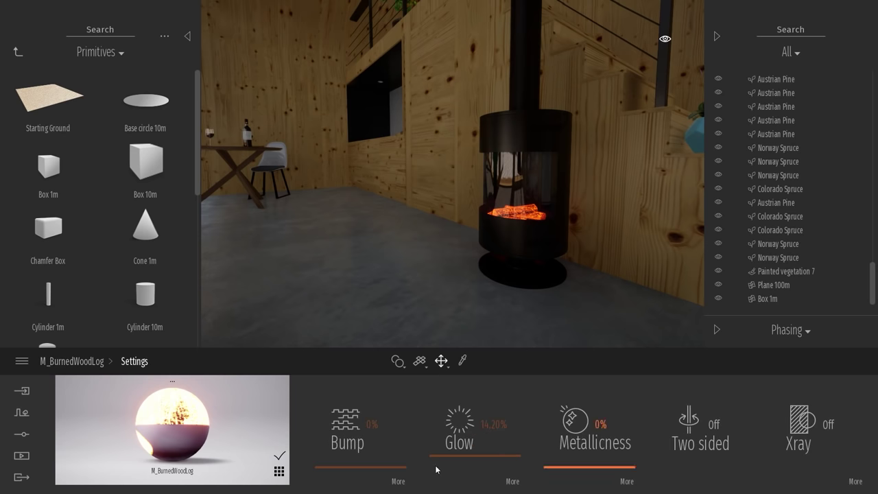
pyautogui.click(511, 480)
pyautogui.moveTo(527, 434)
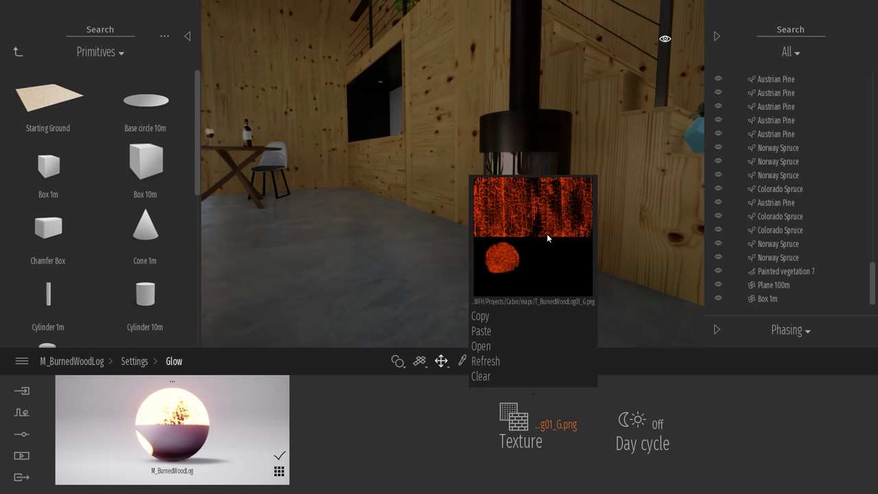
# Set the glow of the M_BurnedWoodLog material to 11.36% and view the stove from across the room
pyautogui.click(135, 361)
pyautogui.moveTo(462, 457)
pyautogui.mouseDown()
pyautogui.moveTo(466, 472)
pyautogui.moveTo(466, 457)
pyautogui.mouseUp()
pyautogui.moveTo(374, 177); pyautogui.dragTo(448, 191, button='right')
pyautogui.press('s')
pyautogui.press('a')
pyautogui.moveTo(302, 214); pyautogui.dragTo(353, 211, button='right')
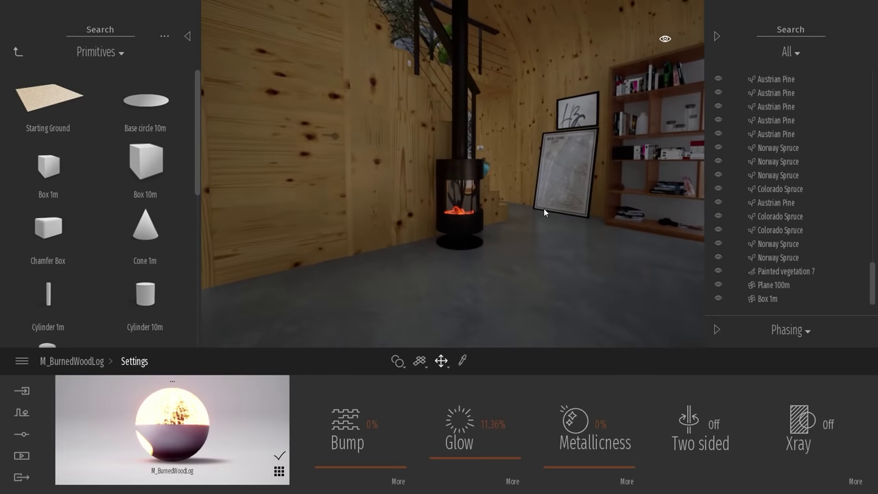
# Place a Small fire particle from the particle library on the floor beside the stove
pyautogui.click(17, 51)
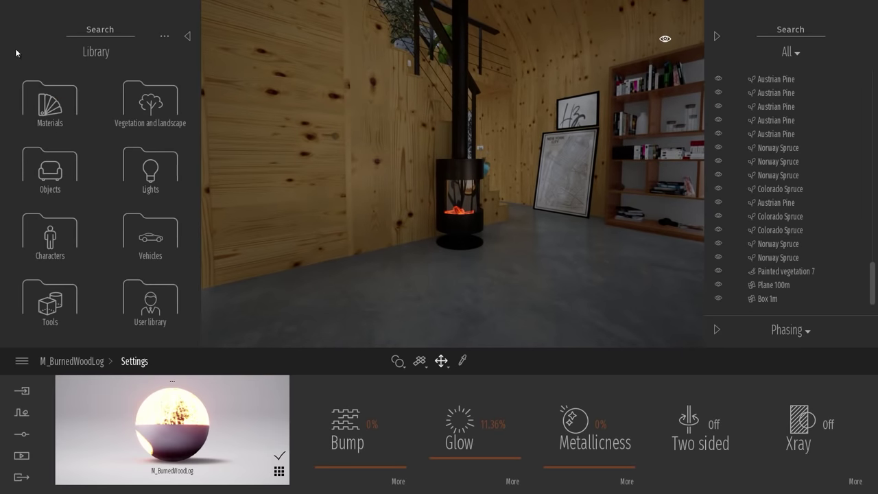
pyautogui.click(54, 161)
pyautogui.click(55, 228)
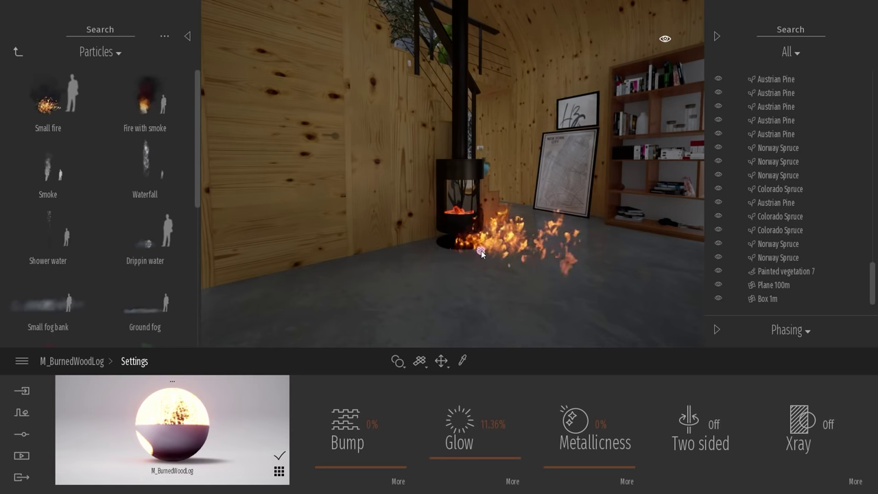
pyautogui.click(481, 250)
# Move the small fire into the stove above the logs and locate it in the scene list
pyautogui.press('r')
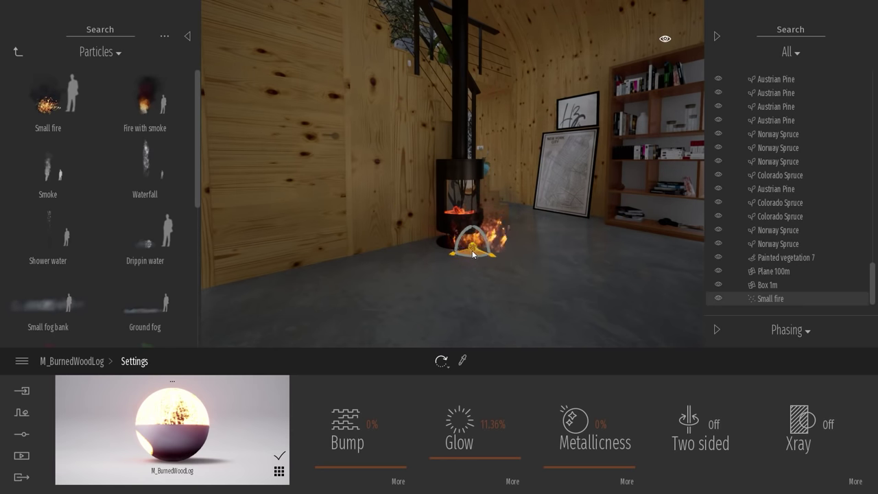
pyautogui.click(473, 173)
pyautogui.press('Escape')
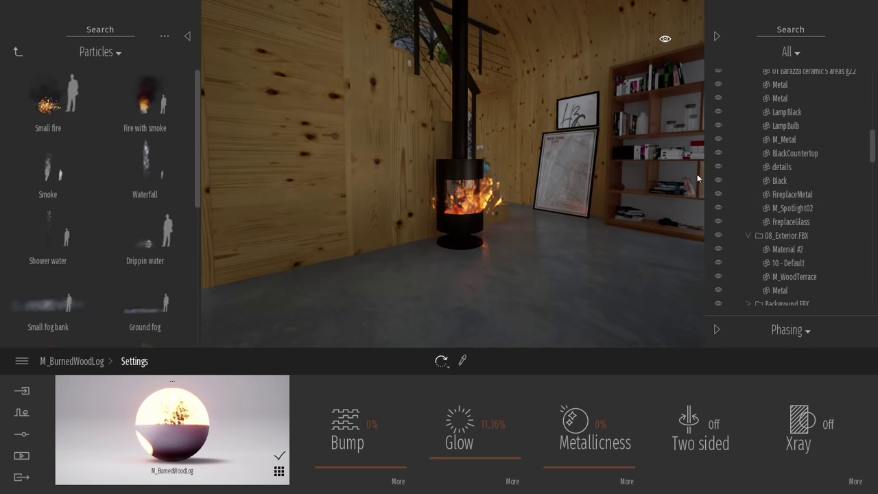
pyautogui.moveTo(871, 149); pyautogui.dragTo(872, 299)
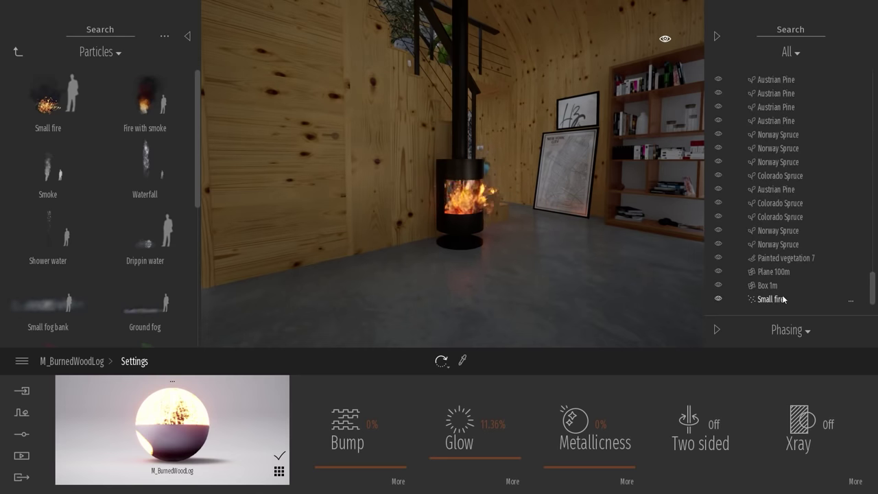
# Set the weather to fully sunny and the season to summer for the house exterior
pyautogui.moveTo(532, 209); pyautogui.dragTo(495, 201, button='right')
pyautogui.scroll(-5, 532, 209)
pyautogui.scroll(3, 483, 191)
pyautogui.press('w')
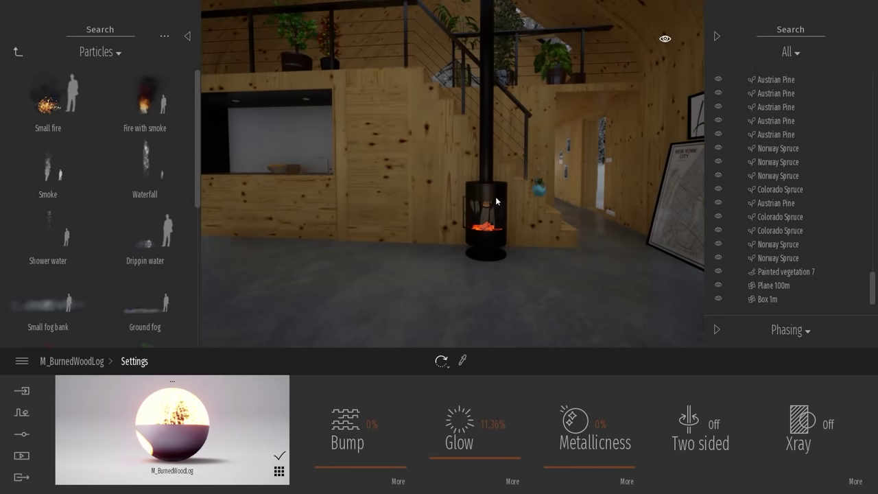
pyautogui.scroll(-5, 488, 201)
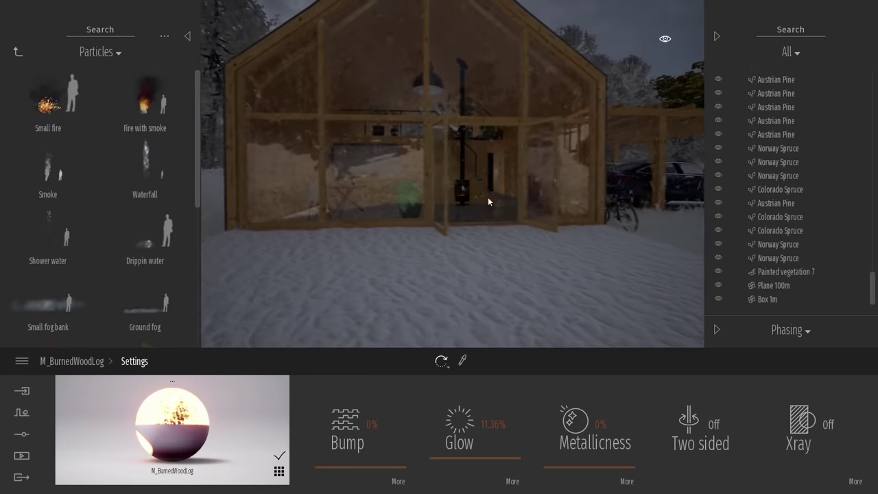
pyautogui.click(21, 433)
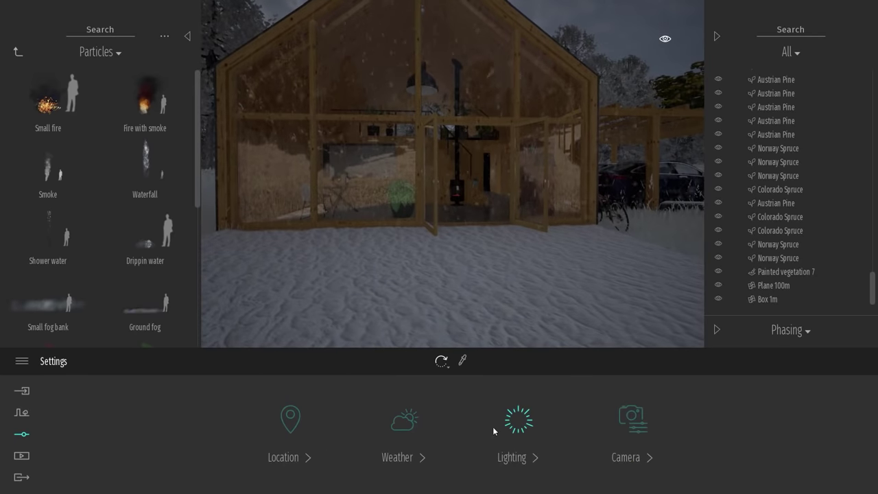
pyautogui.click(404, 420)
pyautogui.moveTo(486, 430); pyautogui.dragTo(376, 432)
pyautogui.moveTo(181, 433); pyautogui.dragTo(73, 434)
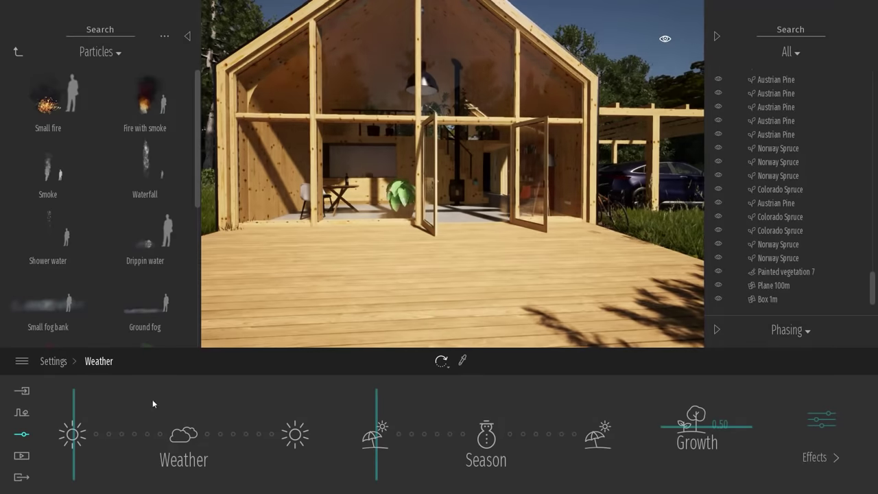
# Filter the scene list by Reflection volume, select every Box Reflection Probe, and restore the list to all object types
pyautogui.keyDown('shift'); pyautogui.moveTo(473, 171); pyautogui.dragTo(539, 172, button='middle'); pyautogui.keyUp('shift')
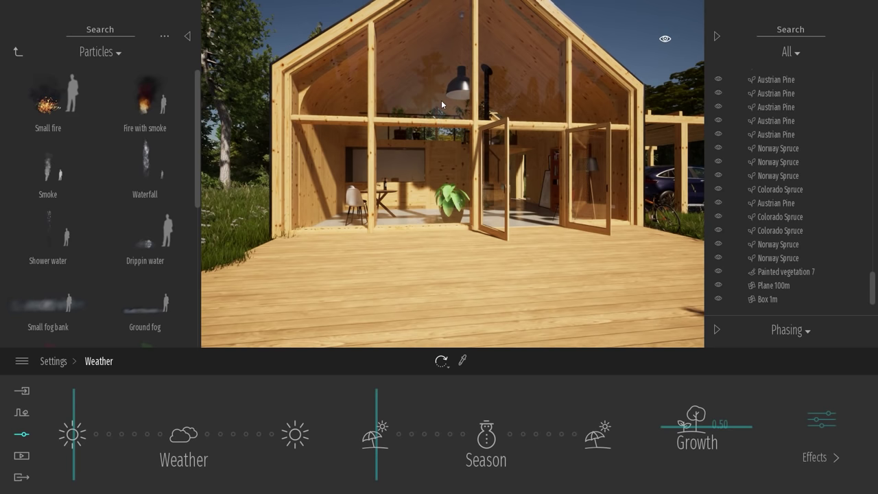
pyautogui.click(800, 50)
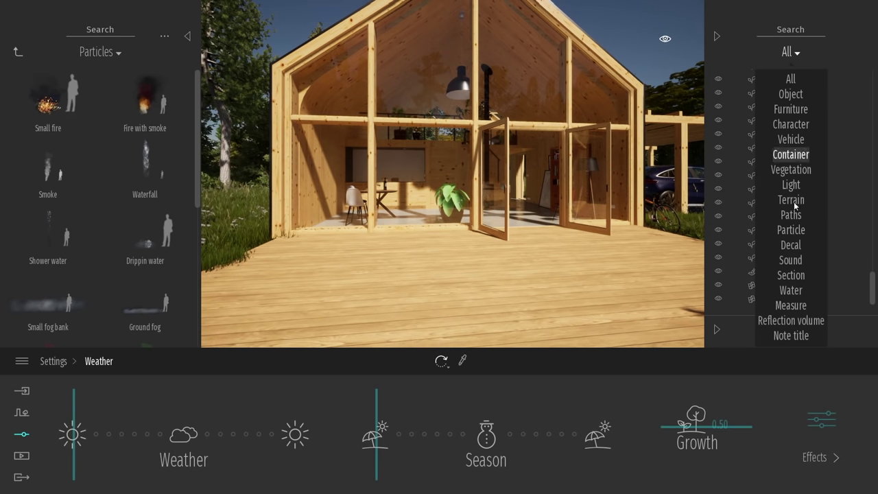
pyautogui.click(791, 321)
pyautogui.click(775, 77)
pyautogui.keyDown('shift'); pyautogui.click(778, 200); pyautogui.keyUp('shift')
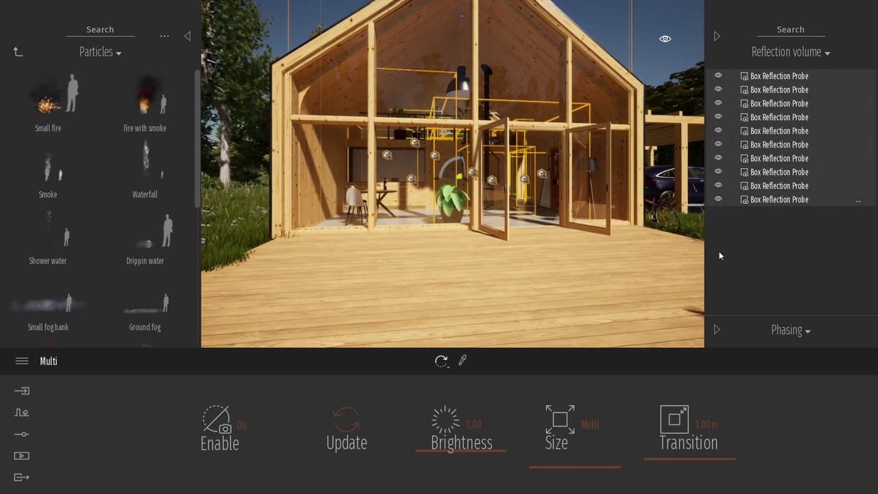
pyautogui.click(790, 53)
pyautogui.click(791, 79)
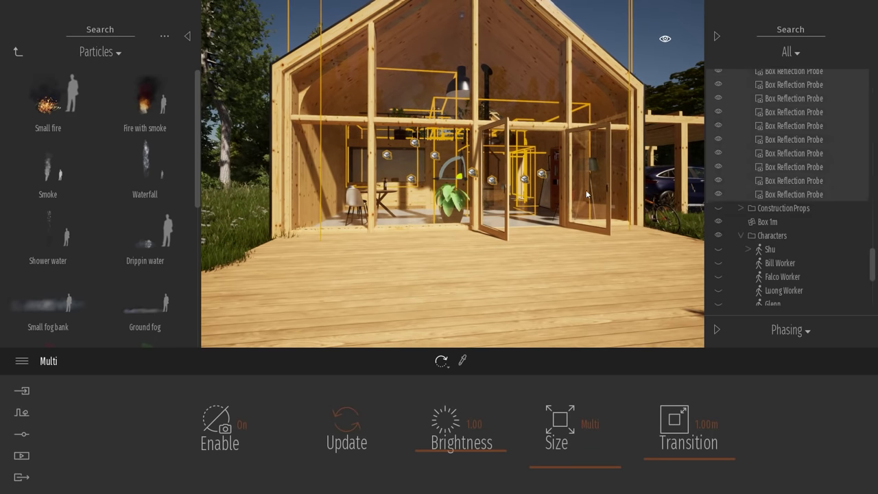
# Hide the asset library and frame the terrace doors of the house
pyautogui.moveTo(492, 158); pyautogui.dragTo(548, 135, button='right')
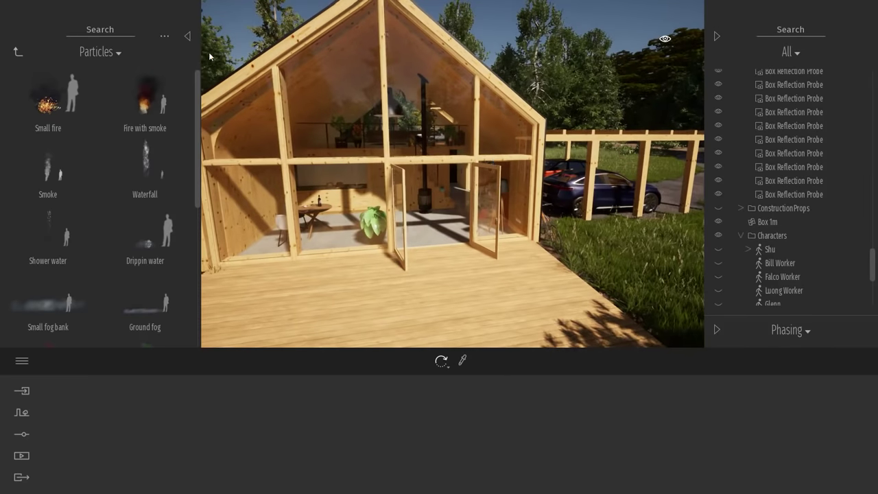
pyautogui.click(188, 37)
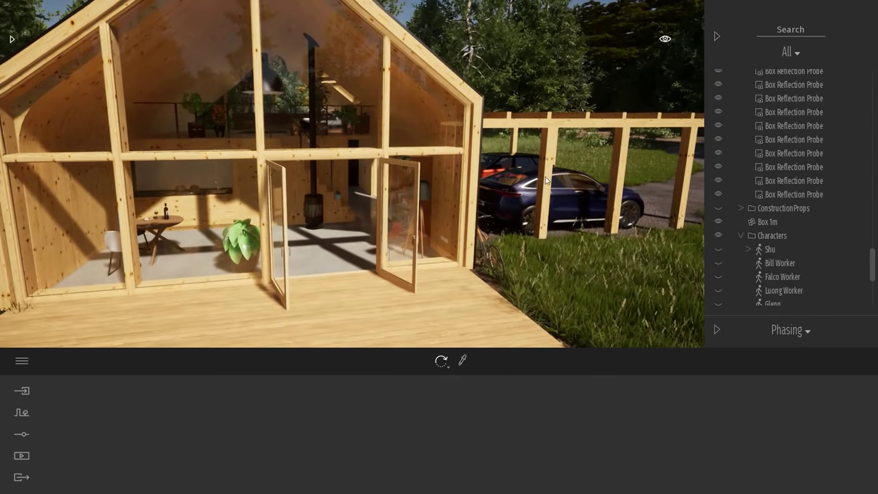
pyautogui.press('s')
pyautogui.press('a')
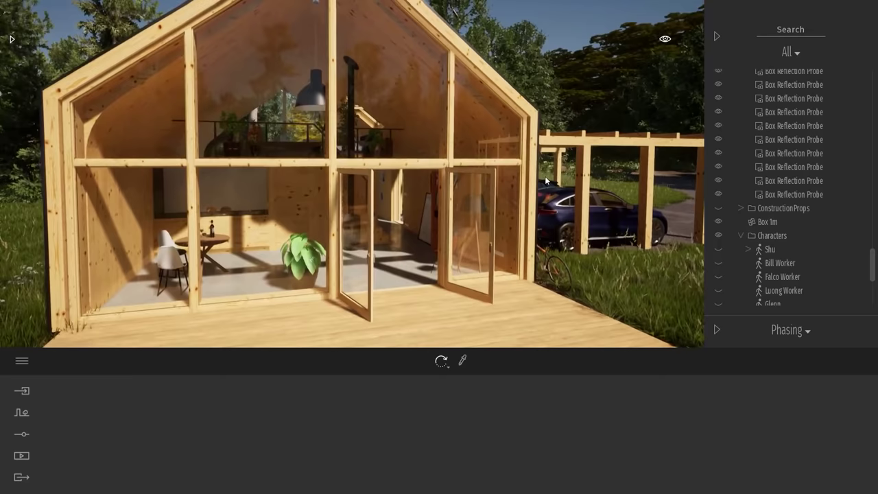
# Try rotating the terrace door PF01_Door01 shut about its hinge and undo the rotation
pyautogui.click(362, 213)
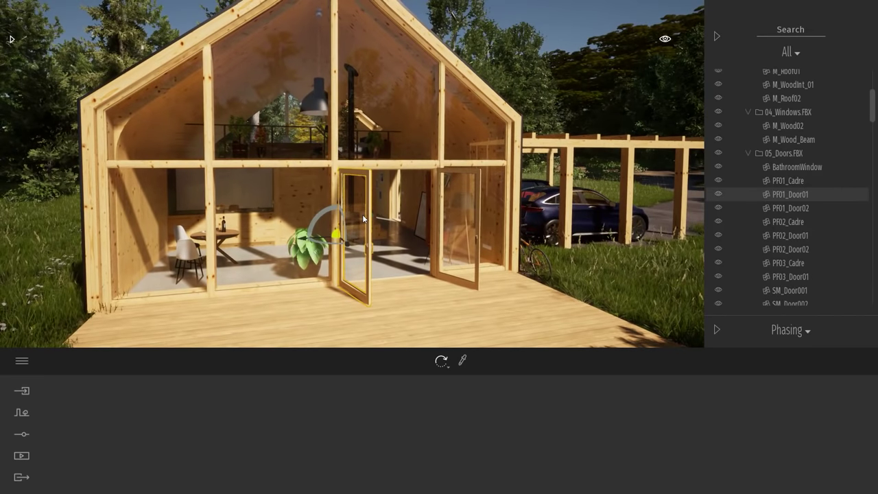
pyautogui.press('w')
pyautogui.press('d')
pyautogui.moveTo(405, 204); pyautogui.dragTo(360, 181, button='right')
pyautogui.press('w')
pyautogui.moveTo(341, 148)
pyautogui.moveTo(354, 147); pyautogui.dragTo(393, 140)
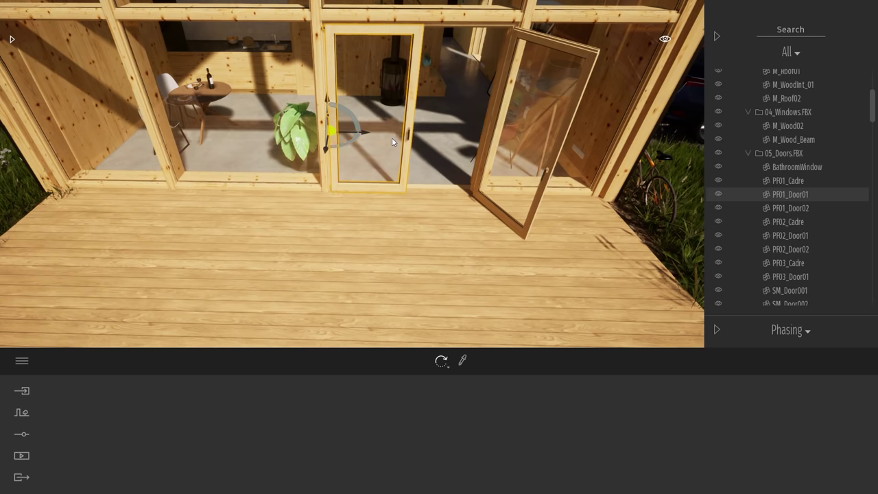
pyautogui.hotkey('ctrl', 'z')
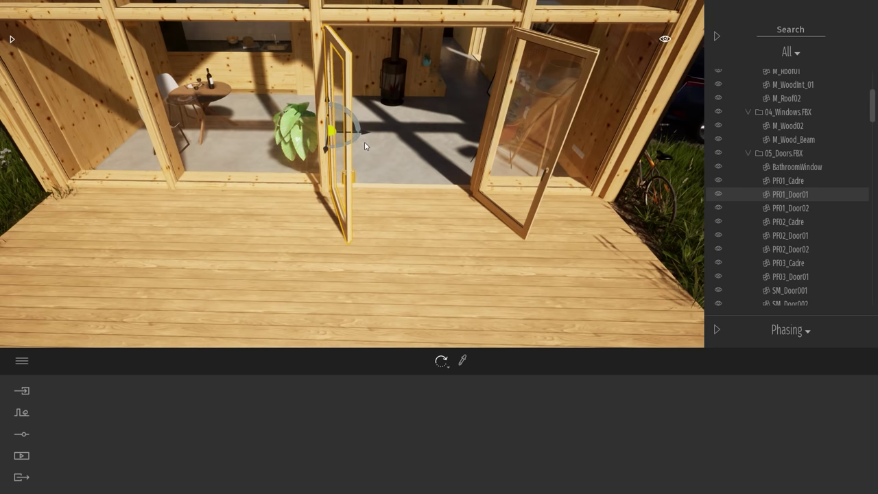
# Set the angle snap preference to 5
pyautogui.hotkey('ctrl', 'p')
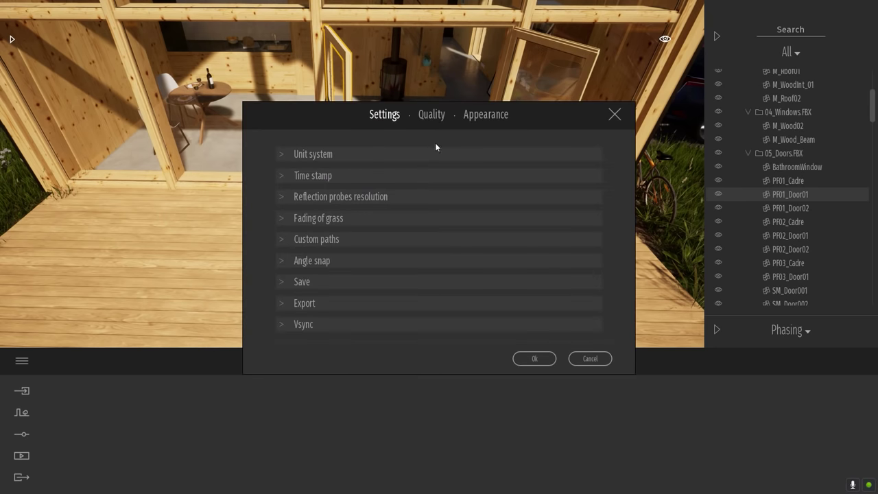
pyautogui.click(614, 116)
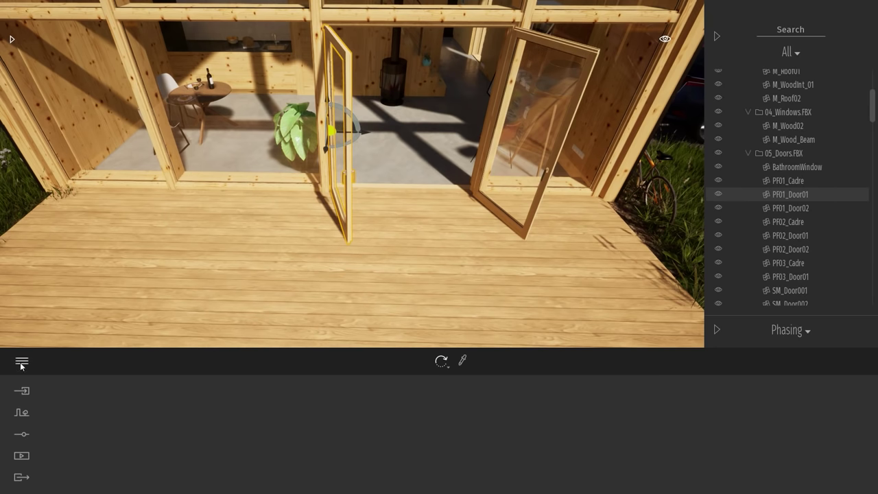
pyautogui.click(21, 363)
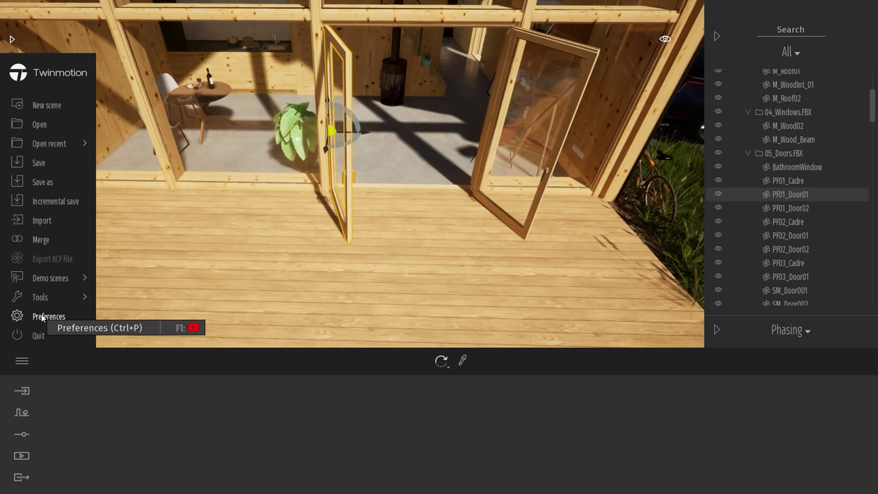
pyautogui.click(41, 316)
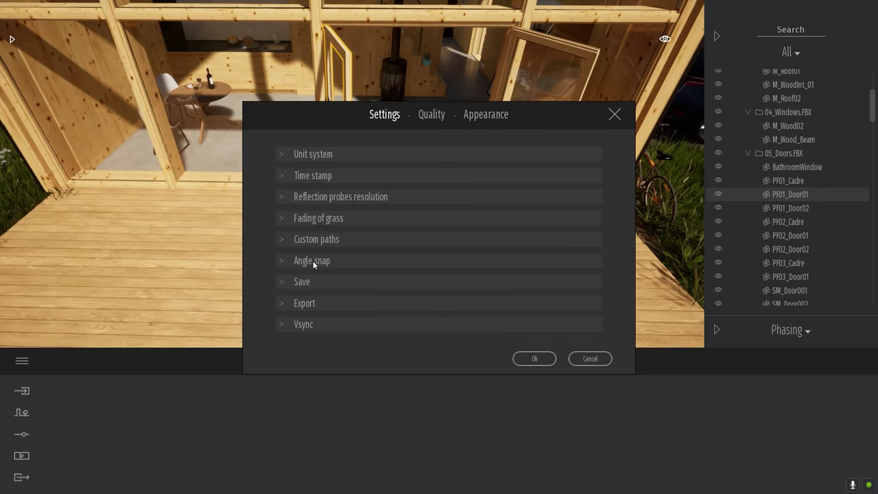
pyautogui.click(312, 259)
pyautogui.write('5')
pyautogui.click(533, 379)
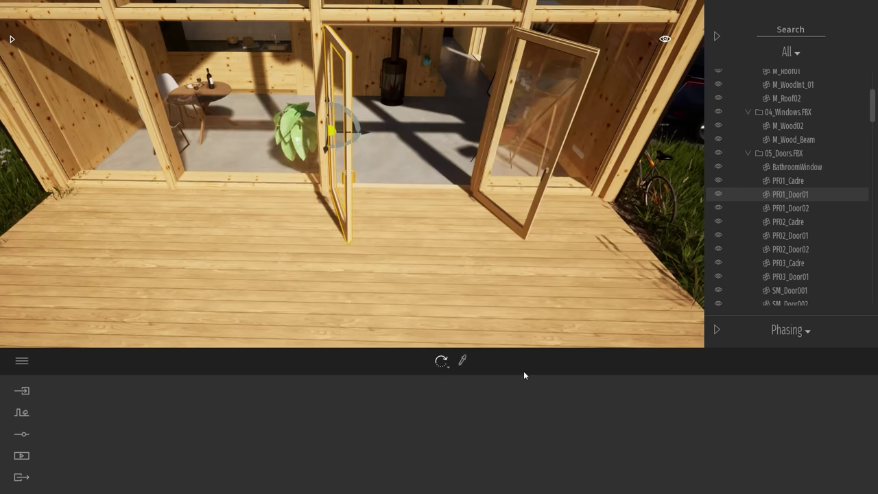
# Rotate both terrace doors, PF01_Door01 and PF01_Door02, closed about their hinges
pyautogui.keyDown('shift'); pyautogui.moveTo(382, 159); pyautogui.dragTo(377, 223, button='middle'); pyautogui.keyUp('shift')
pyautogui.moveTo(333, 219); pyautogui.dragTo(372, 200)
pyautogui.moveTo(494, 182); pyautogui.dragTo(527, 149, button='right')
pyautogui.click(527, 149)
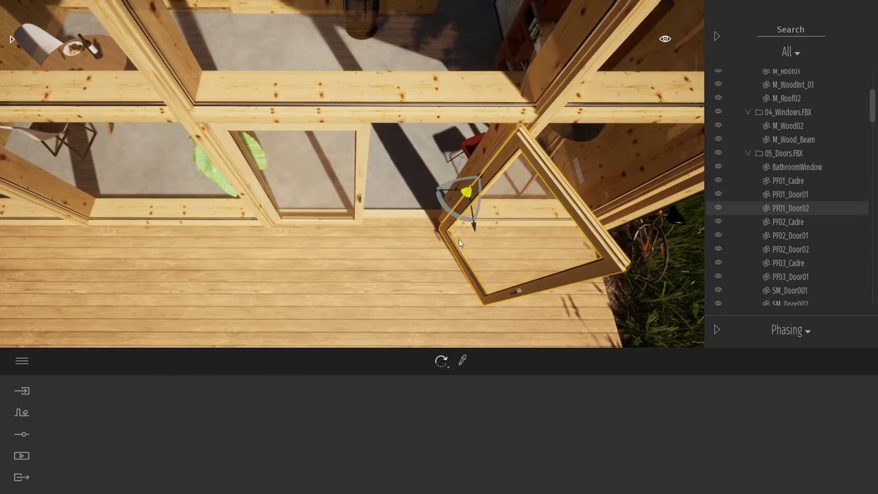
pyautogui.moveTo(454, 209); pyautogui.dragTo(371, 196)
pyautogui.press('Escape')
pyautogui.moveTo(398, 280); pyautogui.dragTo(395, 245, button='right')
pyautogui.press('s')
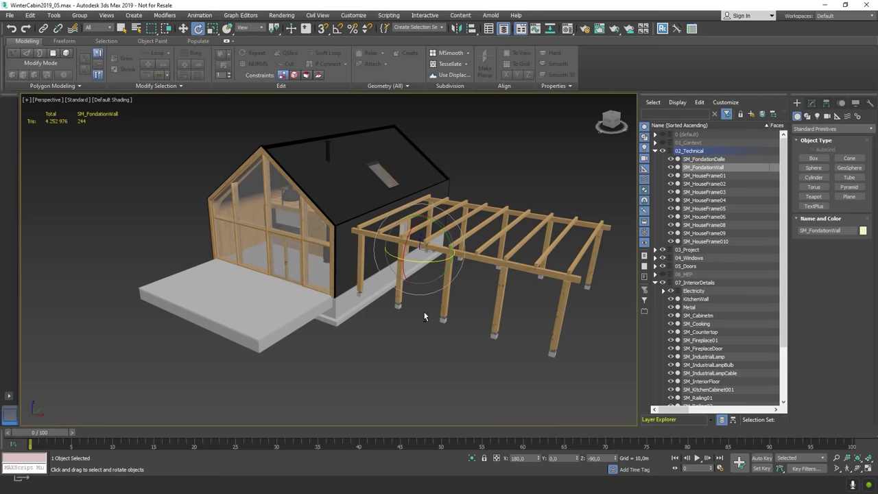
# In 3ds Max, hide the layers 07_InteriorDetails, 08_Exterior, 04_Windows, 03_Project and 02_Technical to isolate the doors
pyautogui.click(491, 173)
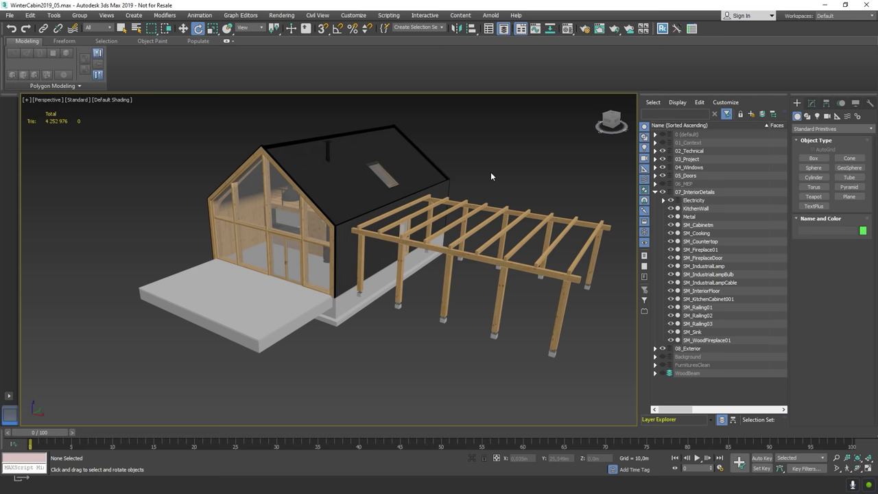
pyautogui.keyDown('alt'); pyautogui.moveTo(462, 169); pyautogui.dragTo(471, 160, button='middle'); pyautogui.keyUp('alt')
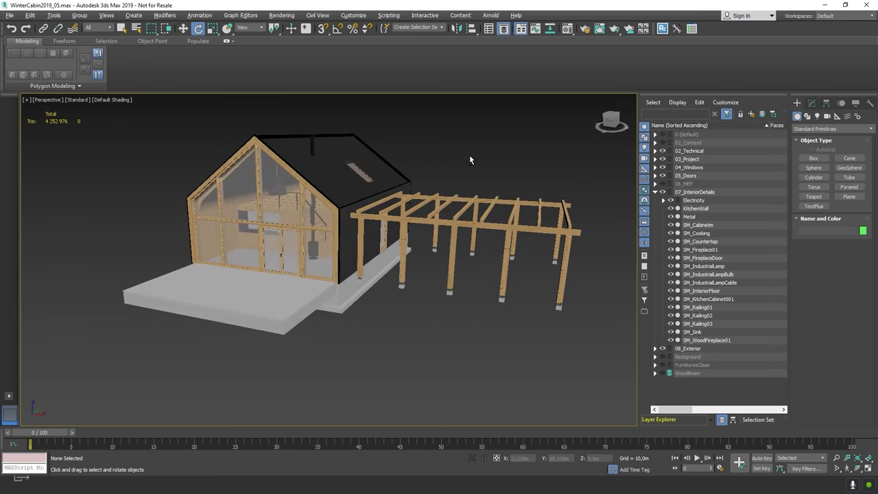
pyautogui.click(654, 192)
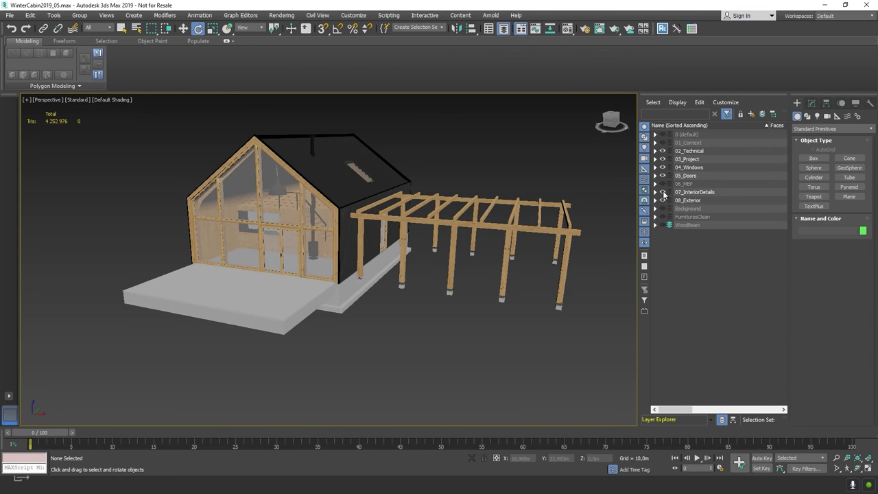
pyautogui.click(662, 192)
pyautogui.click(662, 200)
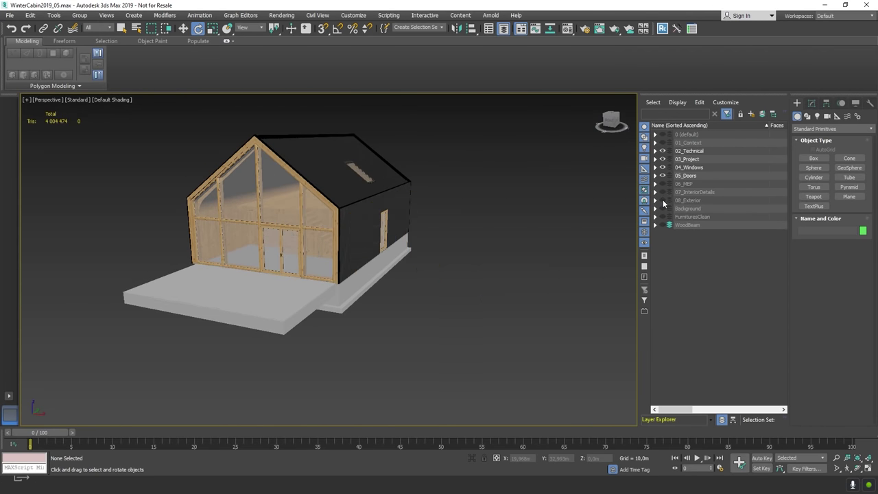
pyautogui.click(662, 167)
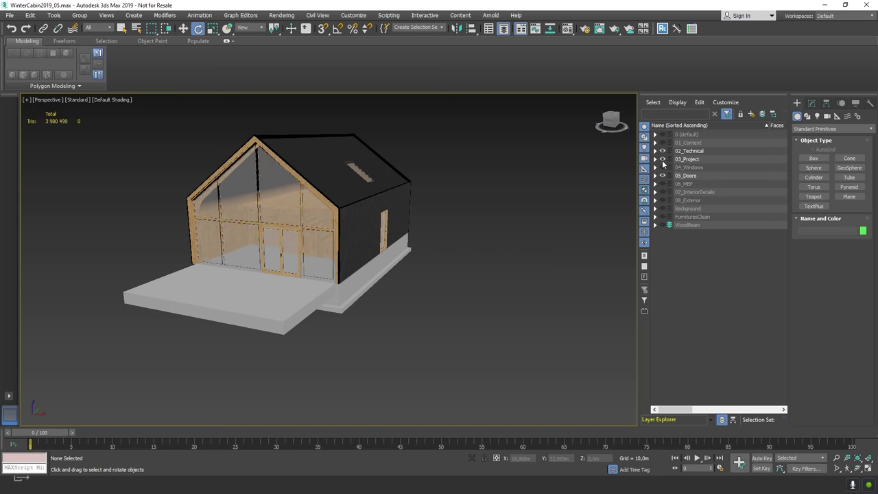
pyautogui.click(662, 159)
pyautogui.click(662, 151)
# Rotate PF01_Door02 and PF01_Door01 open by about 90 degrees around their hinge pivots
pyautogui.click(284, 238)
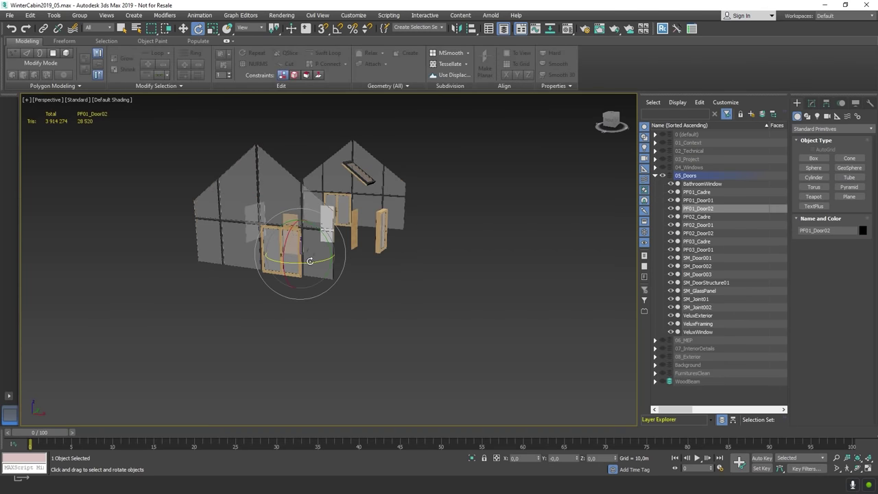
pyautogui.scroll(2, 305, 261)
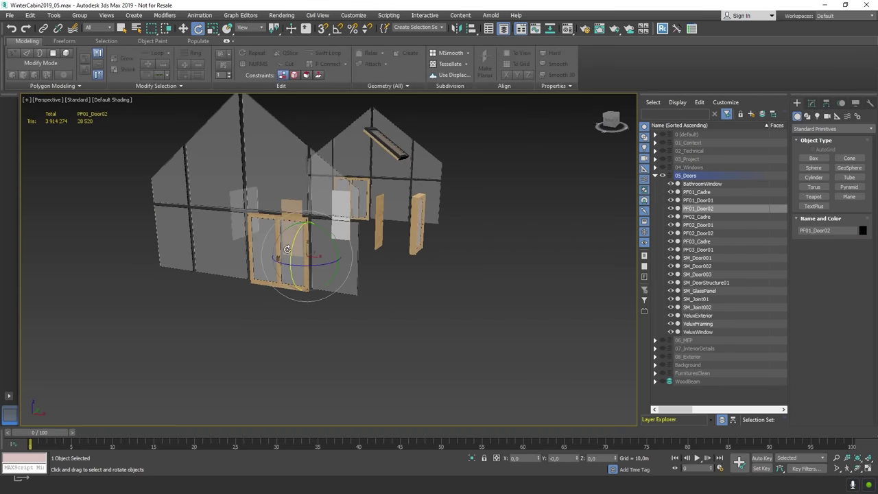
pyautogui.click(691, 177)
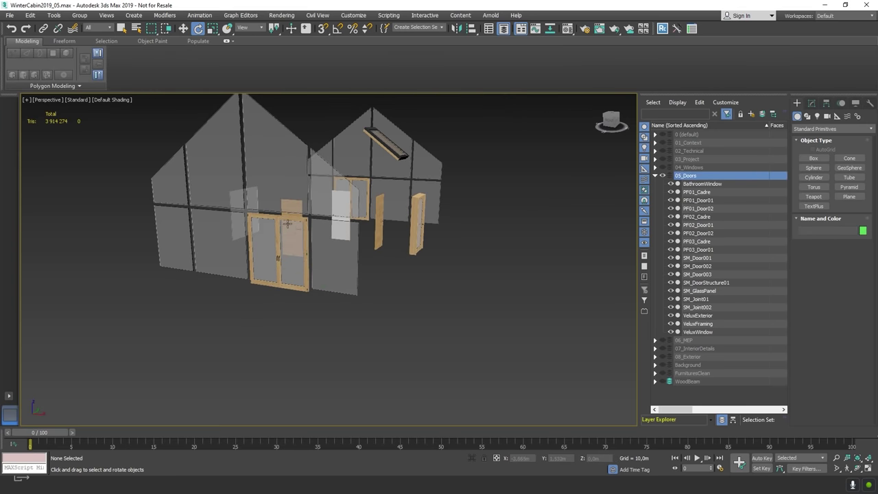
pyautogui.click(288, 223)
pyautogui.scroll(4, 287, 224)
pyautogui.press('w')
pyautogui.scroll(3, 384, 254)
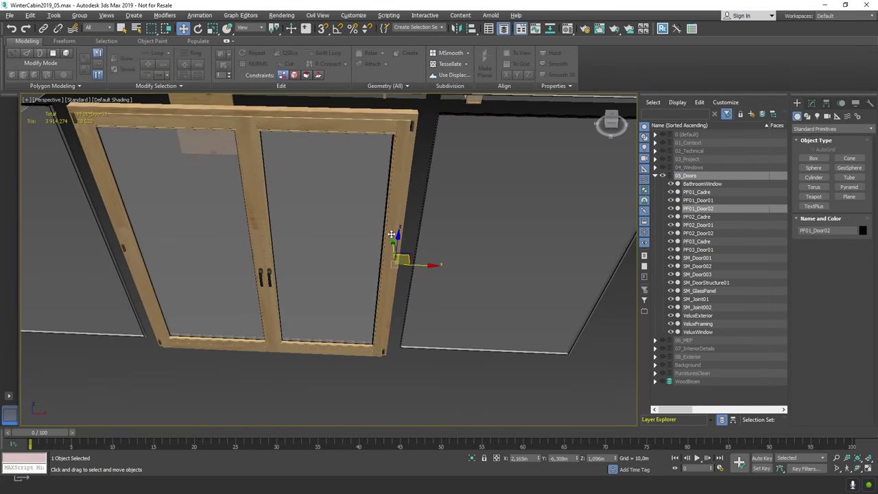
pyautogui.press('e')
pyautogui.moveTo(381, 283); pyautogui.dragTo(344, 273)
pyautogui.click(237, 245)
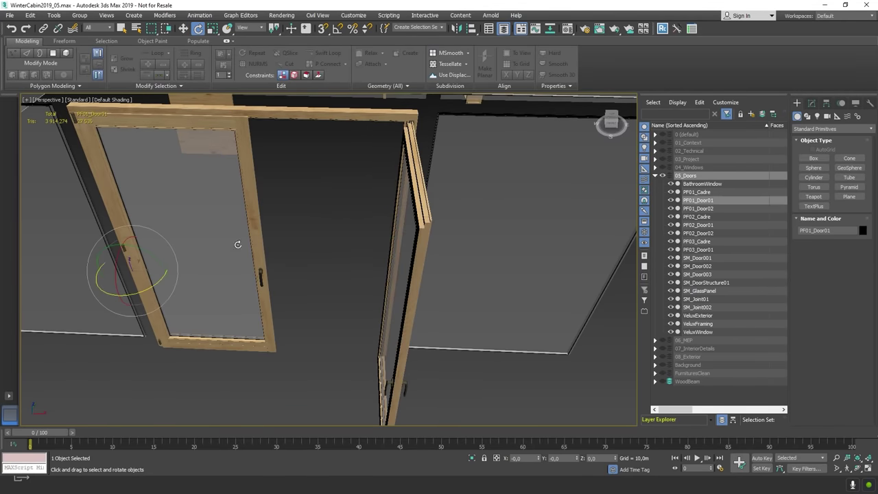
pyautogui.moveTo(158, 284); pyautogui.dragTo(71, 321)
# Examine the hinge of the opened PF01_Door01 and rotate PF01_Door02 again about its pivot
pyautogui.moveTo(203, 209); pyautogui.dragTo(389, 211, button='middle')
pyautogui.scroll(5, 186, 147)
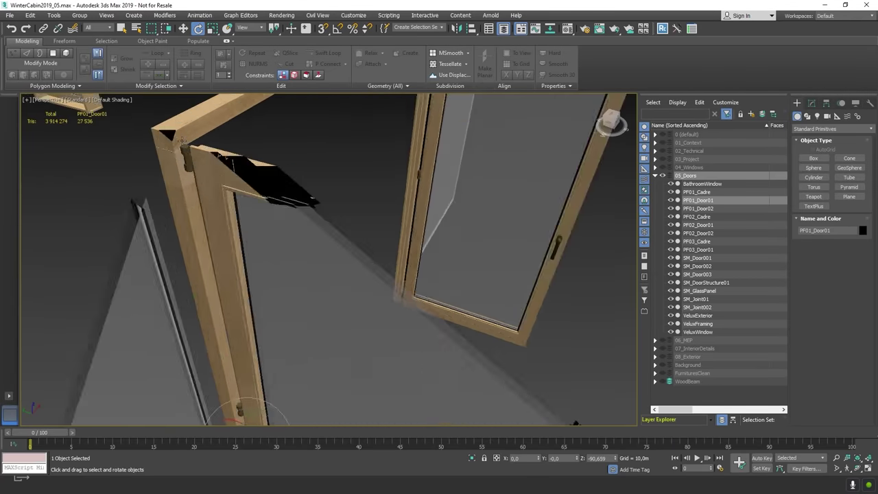
pyautogui.scroll(-2, 186, 163)
pyautogui.scroll(-5, 322, 176)
pyautogui.keyDown('alt'); pyautogui.moveTo(380, 181); pyautogui.dragTo(334, 188, button='middle'); pyautogui.keyUp('alt')
pyautogui.moveTo(312, 275)
pyautogui.mouseDown()
pyautogui.moveTo(297, 290)
pyautogui.moveTo(297, 310)
pyautogui.moveTo(312, 275)
pyautogui.mouseUp()
pyautogui.click(511, 266)
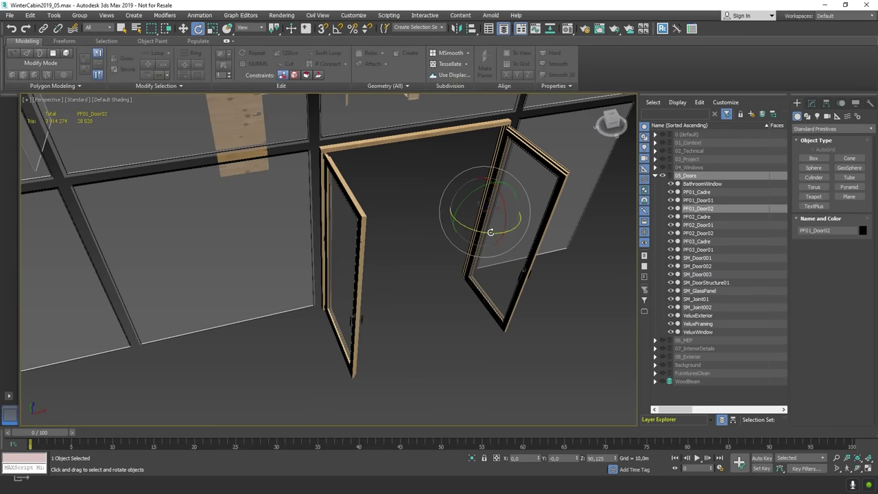
pyautogui.moveTo(490, 232); pyautogui.dragTo(458, 237)
pyautogui.keyDown('alt'); pyautogui.moveTo(504, 241); pyautogui.dragTo(405, 282, button='middle'); pyautogui.keyUp('alt')
# Undo the rotations of the two terrace doors
pyautogui.hotkey('ctrl', 'z')
pyautogui.hotkey('ctrl', 'z')
pyautogui.hotkey('ctrl', 'z')
pyautogui.hotkey('ctrl', 'z')
pyautogui.hotkey('ctrl', 'z')
pyautogui.hotkey('ctrl', 'z')
# Rotate VeluxWindow, the wooden interior door beside the framed exterior door and PF03_Door01 about their pivots
pyautogui.scroll(3, 437, 233)
pyautogui.scroll(-6, 345, 270)
pyautogui.scroll(-3, 405, 281)
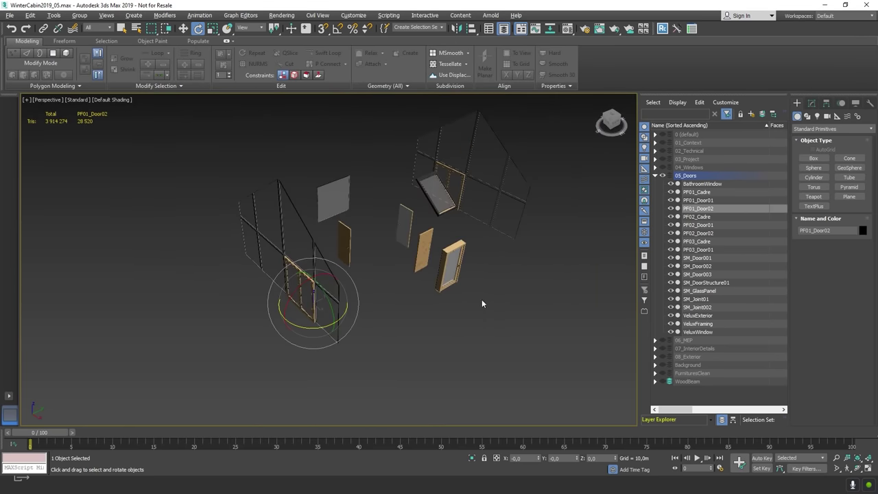
pyautogui.scroll(4, 482, 231)
pyautogui.click(388, 142)
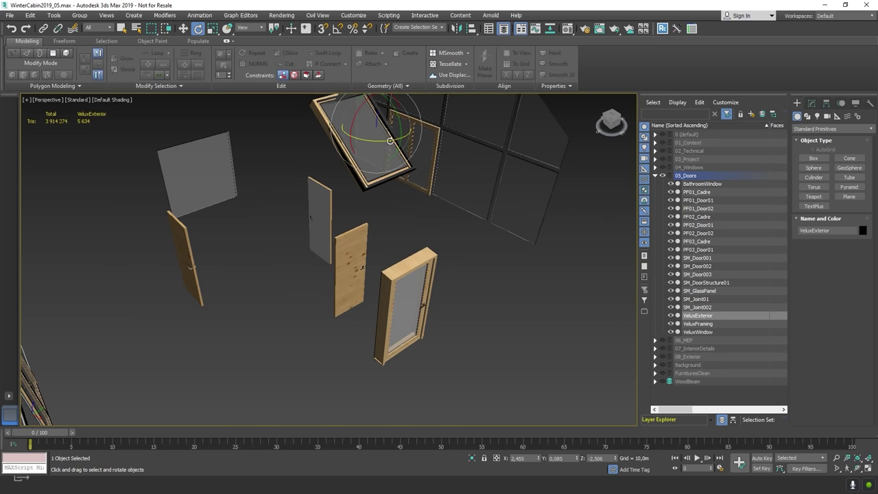
pyautogui.click(361, 140)
pyautogui.click(382, 130)
pyautogui.moveTo(382, 131); pyautogui.dragTo(368, 215)
pyautogui.click(354, 257)
pyautogui.moveTo(340, 302)
pyautogui.mouseDown()
pyautogui.moveTo(222, 325)
pyautogui.moveTo(329, 309)
pyautogui.mouseUp()
pyautogui.click(413, 312)
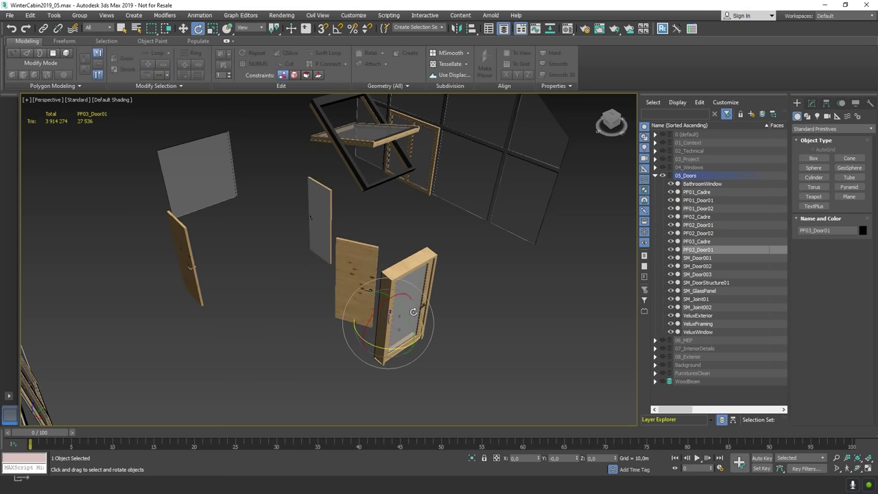
pyautogui.moveTo(396, 349)
pyautogui.mouseDown()
pyautogui.moveTo(355, 353)
pyautogui.moveTo(411, 351)
pyautogui.moveTo(398, 364)
pyautogui.mouseUp()
# Undo the rotations of the roof window and the two single doors
pyautogui.hotkey('ctrl', 'z')
pyautogui.hotkey('ctrl', 'z')
pyautogui.hotkey('ctrl', 'z')
pyautogui.hotkey('ctrl', 'z')
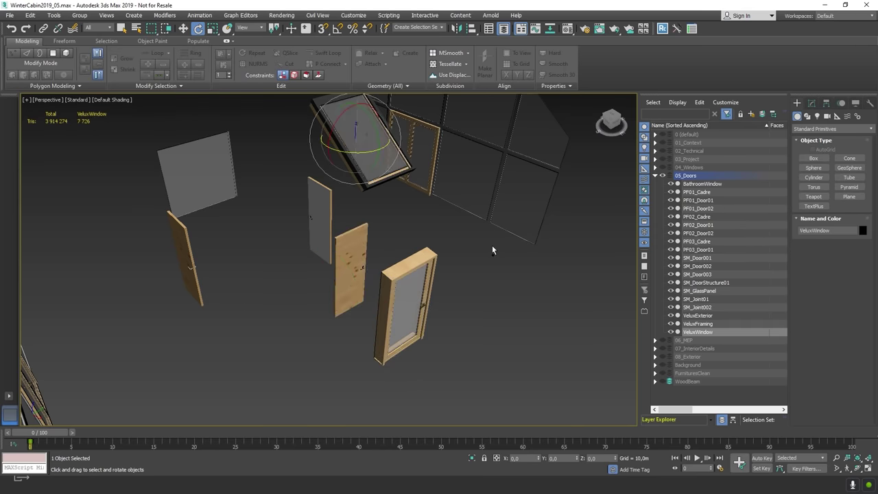
# Select all objects of the 05_Doors layer and export only the selection to the Desktop as an FBX file named Doors
pyautogui.moveTo(492, 244)
pyautogui.keyDown('alt'); pyautogui.mouseDown(button='middle')
pyautogui.moveTo(491, 255)
pyautogui.moveTo(467, 238)
pyautogui.moveTo(484, 232)
pyautogui.mouseUp(button='middle'); pyautogui.keyUp('alt')
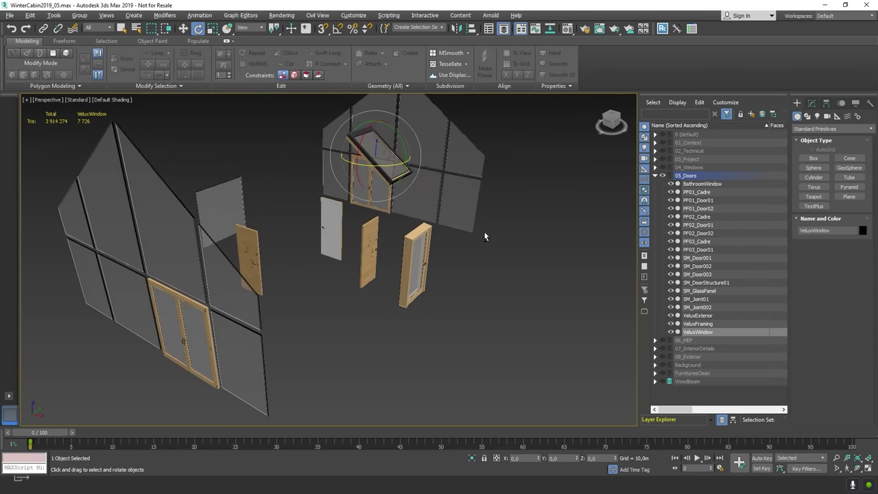
pyautogui.click(534, 267)
pyautogui.scroll(-5, 531, 264)
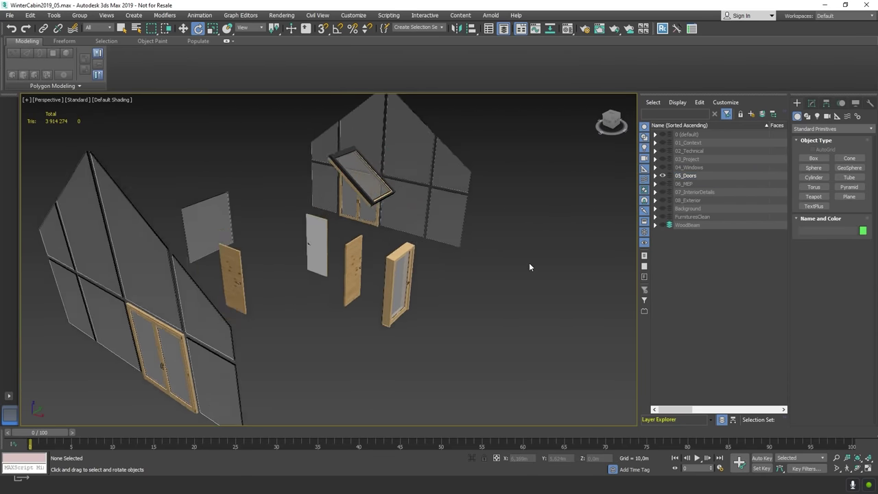
pyautogui.moveTo(592, 383); pyautogui.dragTo(583, 395)
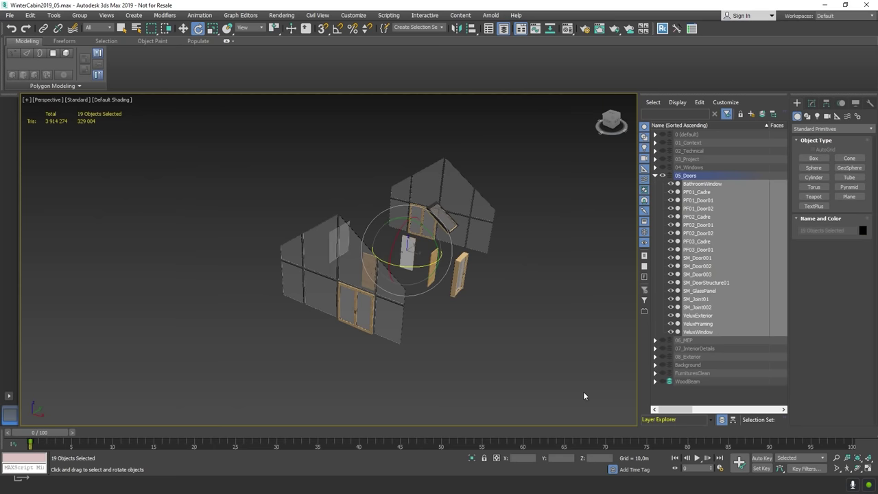
pyautogui.click(10, 15)
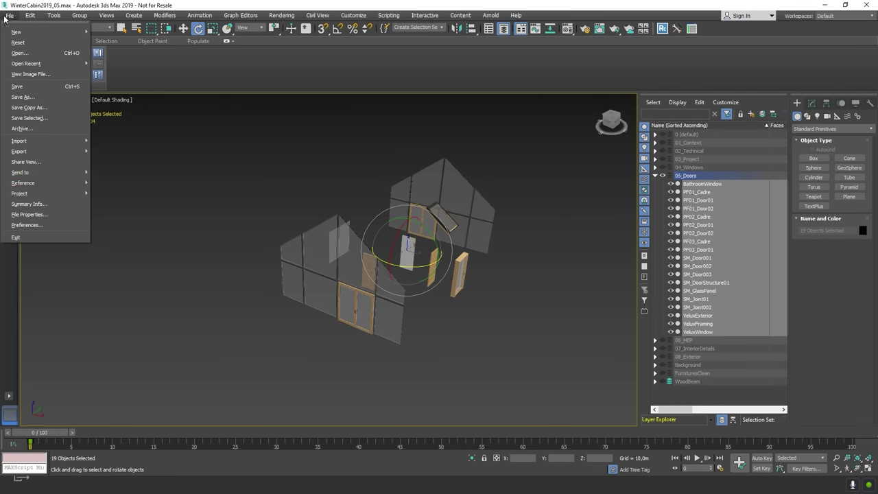
pyautogui.moveTo(31, 155)
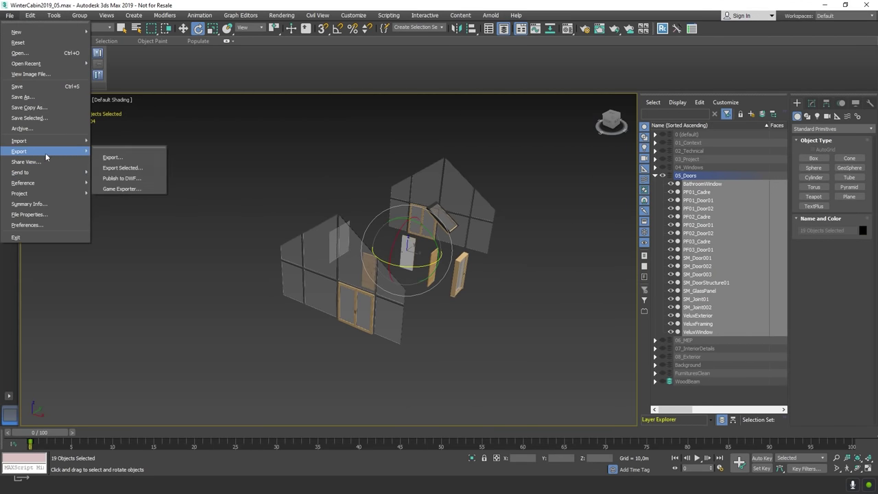
pyautogui.click(111, 167)
pyautogui.click(27, 98)
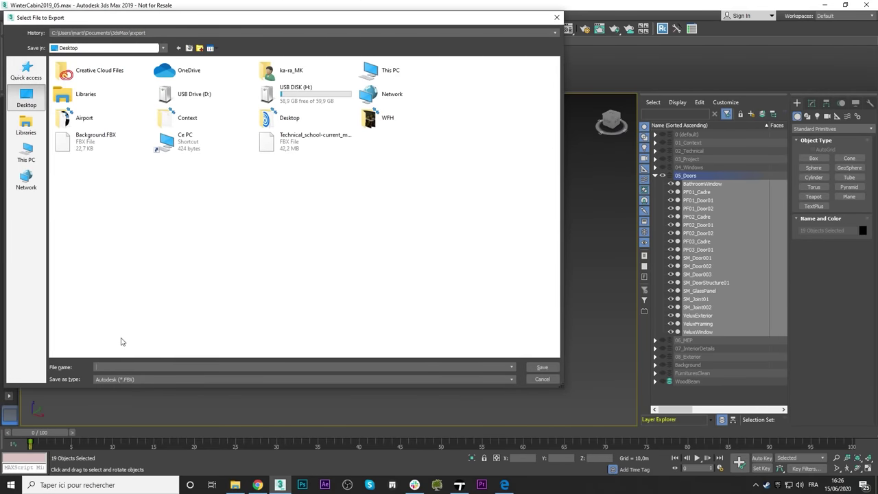
pyautogui.write('Doors')
pyautogui.press('Return')
pyautogui.press('Return')
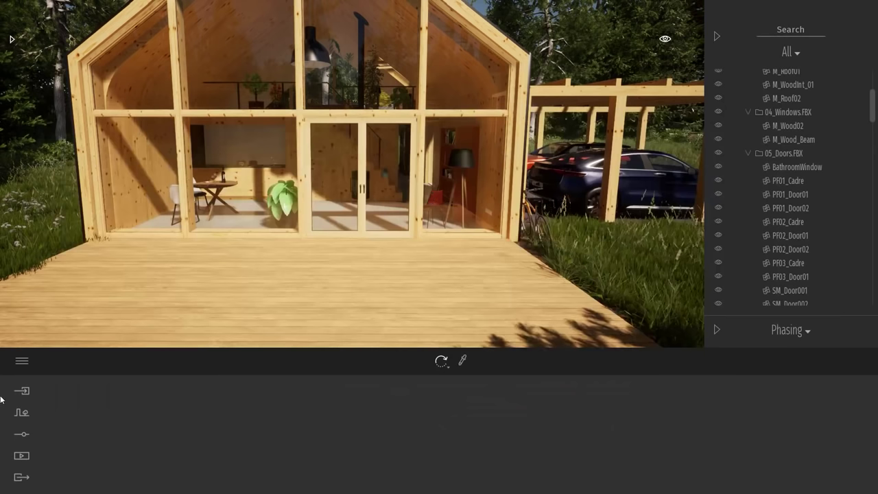
# Switch to Twinmotion, hide 05_Doors.FBX and collapse the expanded folders in the scene graph
pyautogui.click(22, 391)
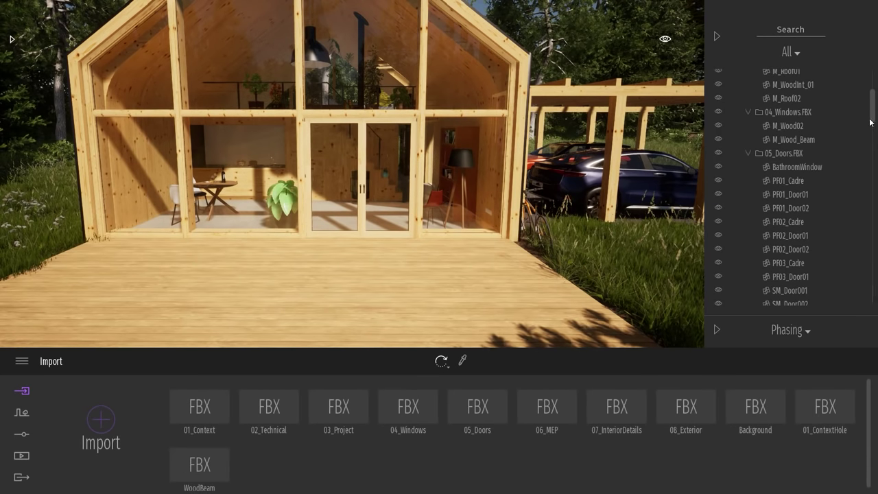
pyautogui.click(718, 154)
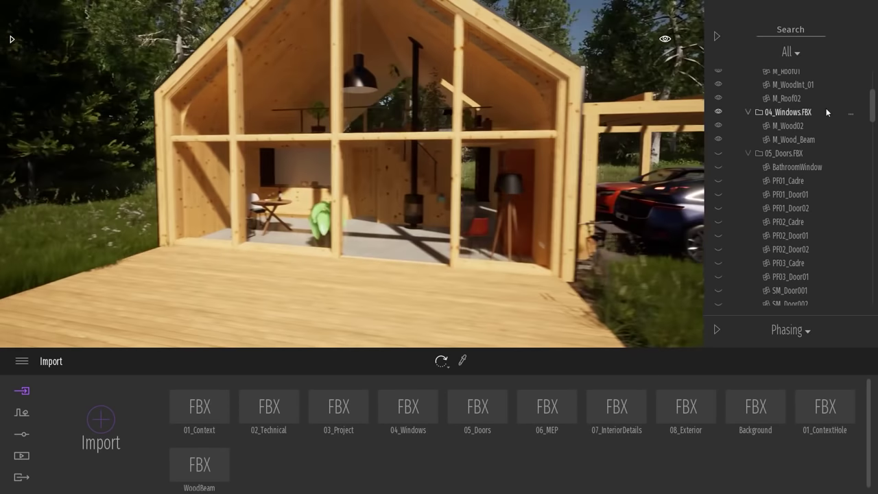
pyautogui.moveTo(873, 112); pyautogui.dragTo(874, 91)
pyautogui.click(748, 103)
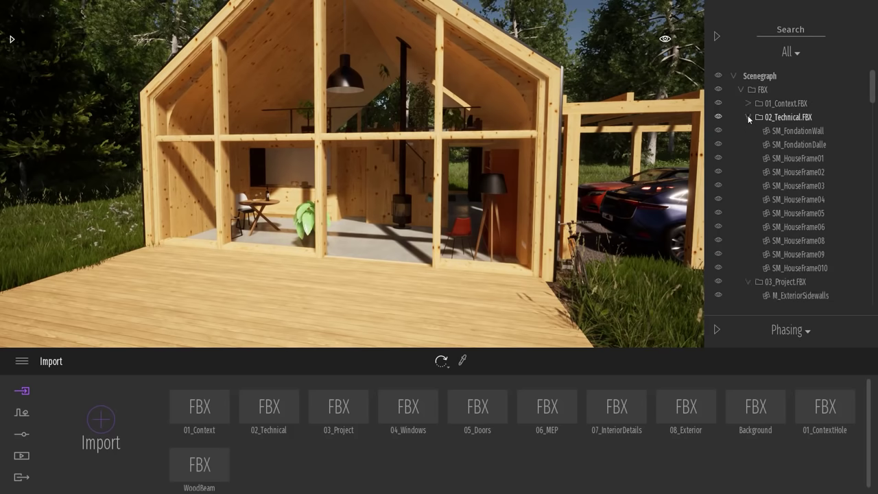
pyautogui.click(748, 116)
pyautogui.click(741, 89)
pyautogui.click(741, 117)
pyautogui.click(740, 130)
pyautogui.click(741, 144)
pyautogui.click(740, 199)
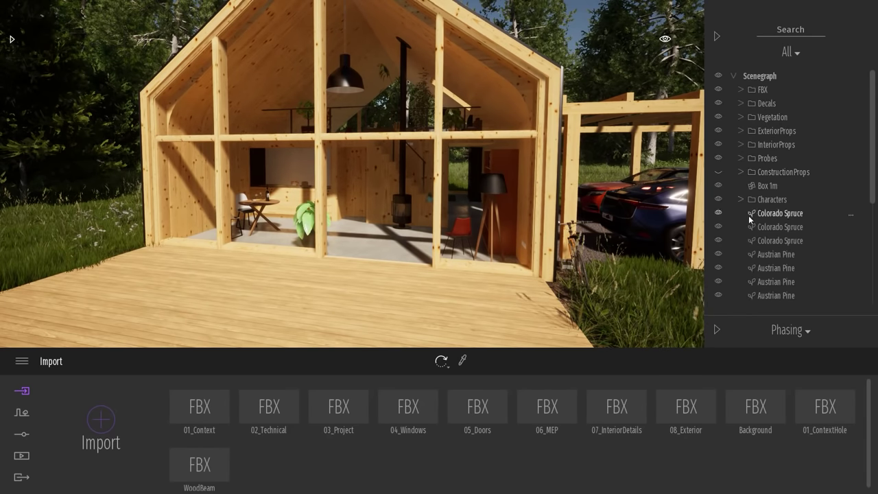
# Select the loose scene objects from the first Colorado Spruce through the final Box 1m in the scene graph
pyautogui.click(781, 214)
pyautogui.scroll(-5, 778, 253)
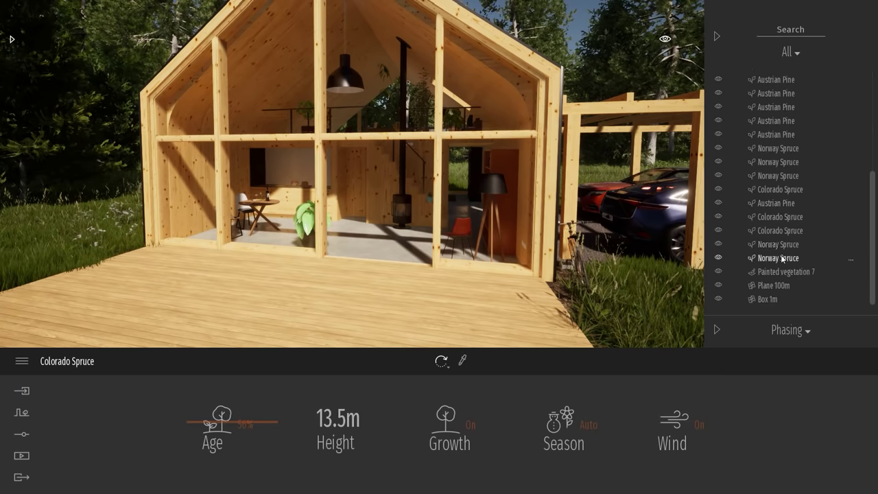
pyautogui.keyDown('shift'); pyautogui.click(766, 299); pyautogui.keyUp('shift')
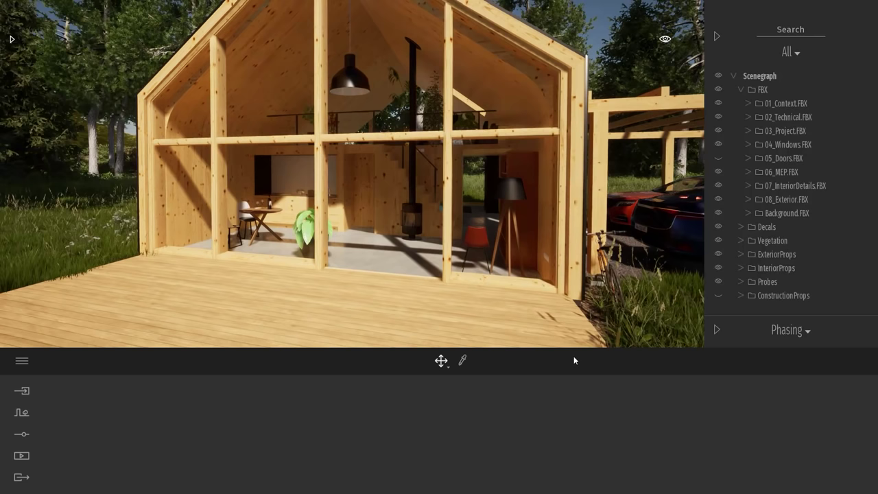
# Import Doors.FBX from the Desktop as geometry with the Collapse by material option
pyautogui.click(22, 391)
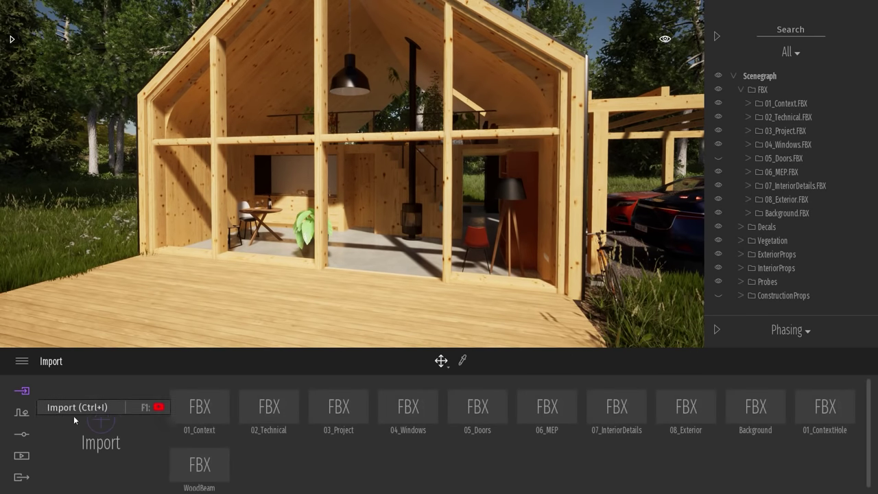
pyautogui.click(101, 419)
pyautogui.click(472, 216)
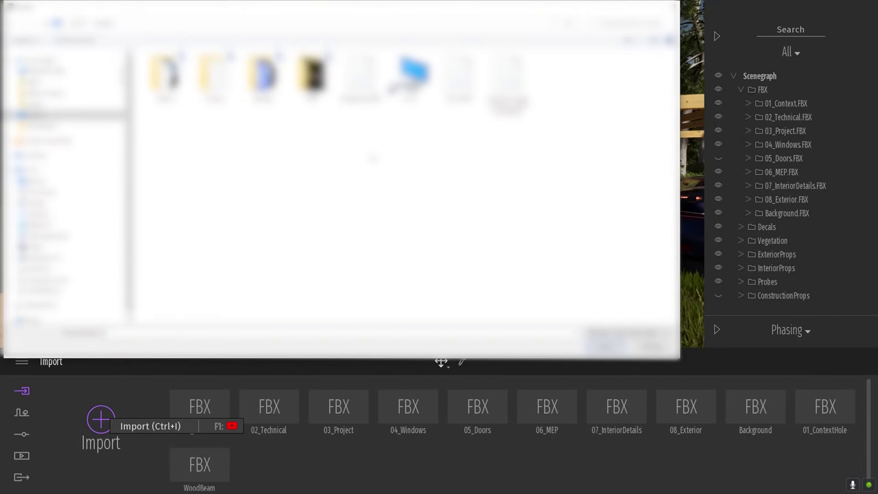
pyautogui.doubleClick(459, 75)
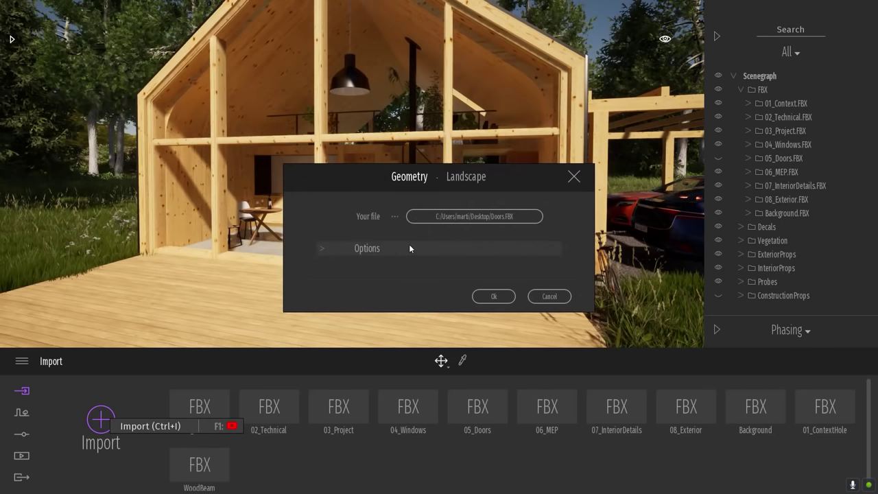
pyautogui.click(410, 247)
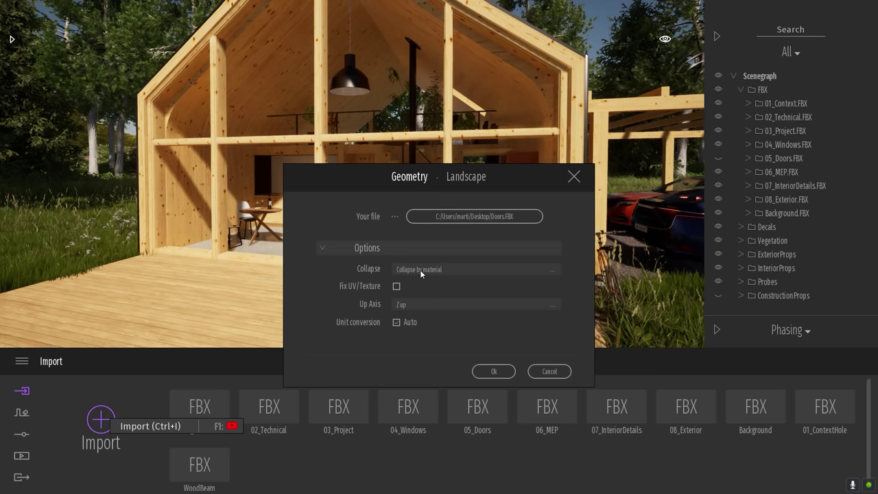
pyautogui.click(495, 371)
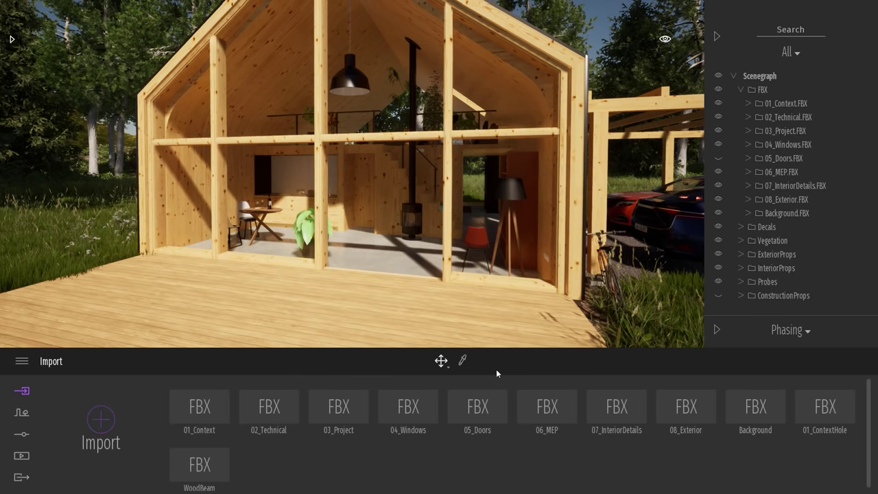
pyautogui.click(508, 323)
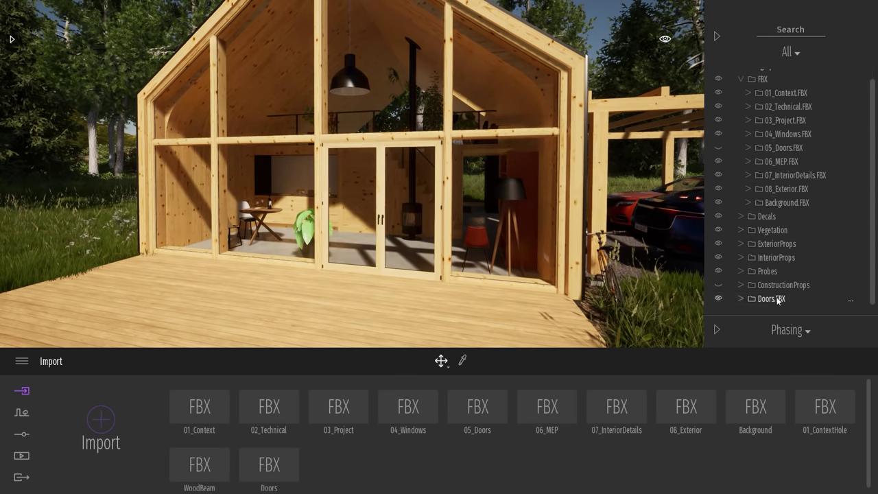
# Examine how the imported terrace doors are merged by selecting their M_Wood02 mesh
pyautogui.click(771, 298)
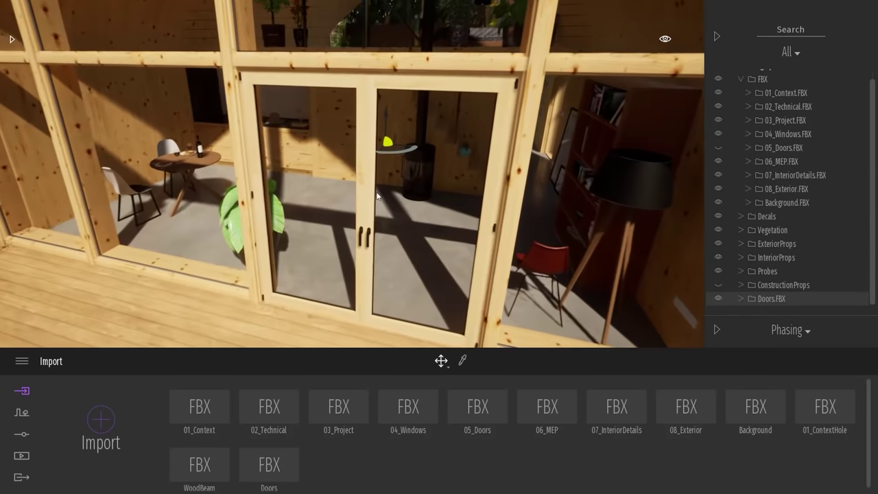
pyautogui.click(371, 190)
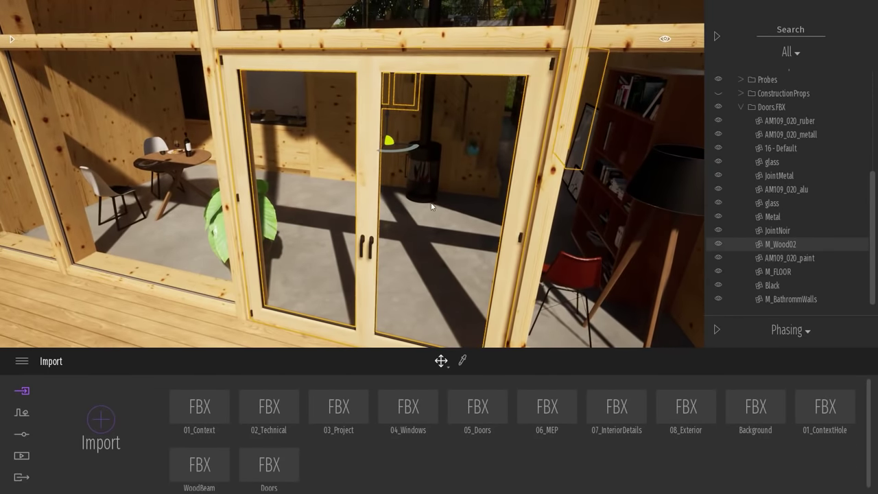
pyautogui.press('s')
pyautogui.moveTo(409, 209)
pyautogui.mouseDown(button='right')
pyautogui.moveTo(494, 171)
pyautogui.moveTo(411, 206)
pyautogui.moveTo(418, 223)
pyautogui.mouseUp(button='right')
pyautogui.moveTo(414, 165); pyautogui.dragTo(411, 188, button='middle')
pyautogui.moveTo(411, 145)
pyautogui.mouseDown()
pyautogui.moveTo(403, 172)
pyautogui.moveTo(413, 153)
pyautogui.mouseUp()
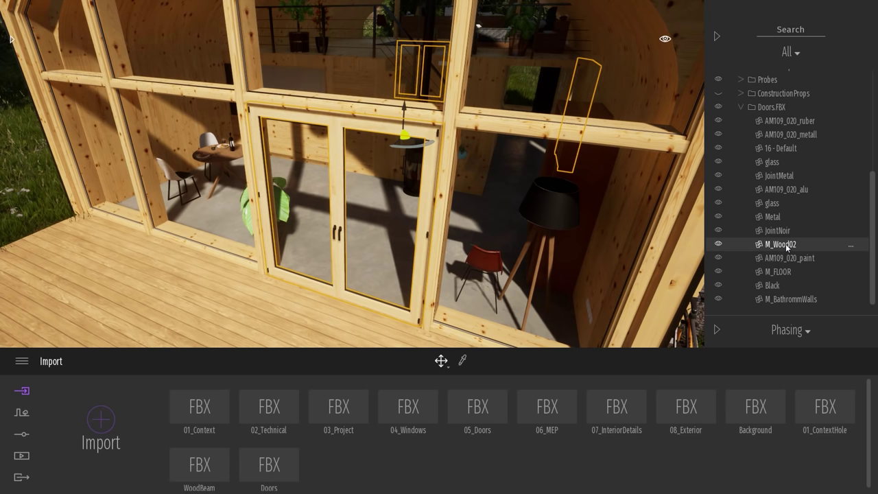
# Collapse the imported Doors.FBX folder in the scene graph and hide it
pyautogui.click(754, 107)
pyautogui.click(740, 107)
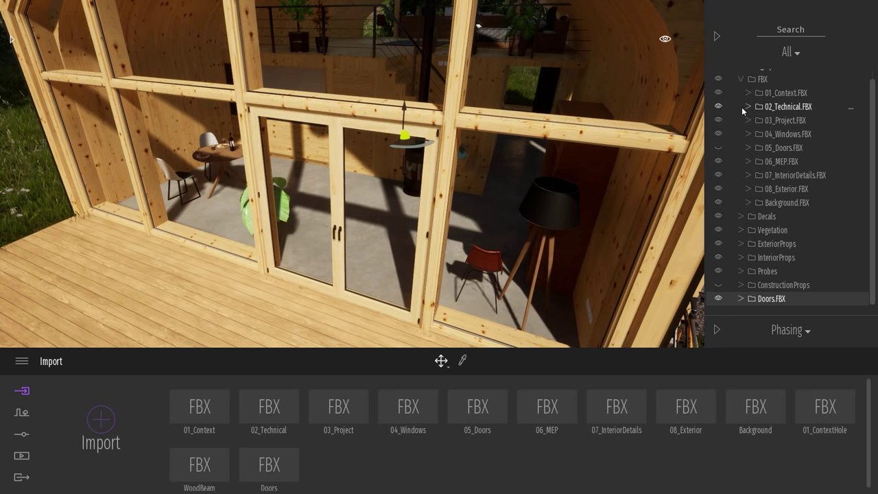
pyautogui.moveTo(499, 138)
pyautogui.mouseDown(button='right')
pyautogui.moveTo(516, 120)
pyautogui.moveTo(510, 115)
pyautogui.moveTo(499, 138)
pyautogui.mouseUp(button='right')
pyautogui.press('s')
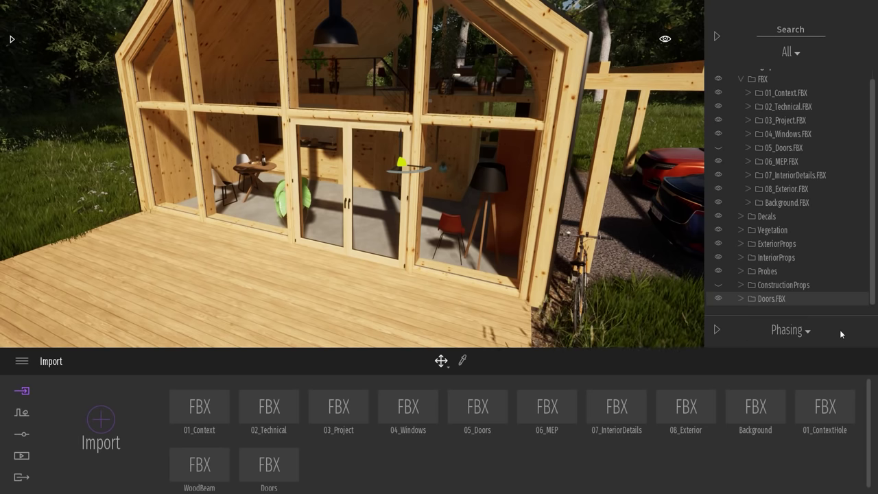
pyautogui.click(718, 299)
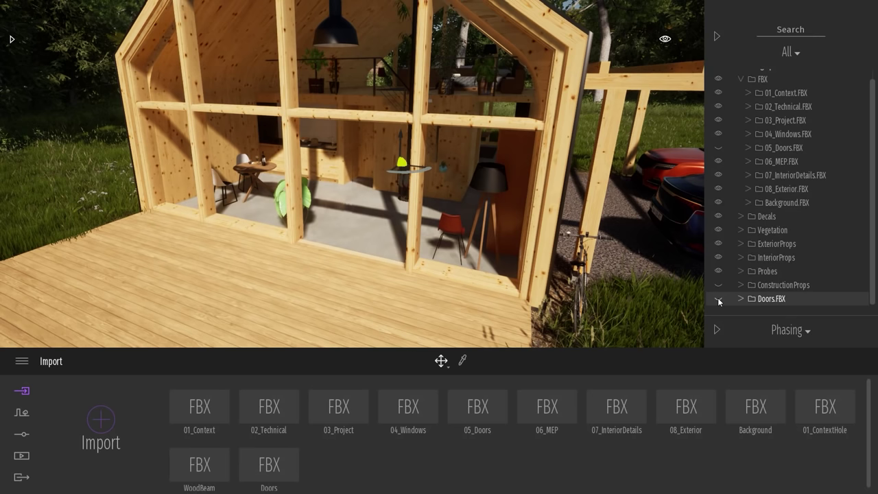
# Import Doors.FBX again as geometry with the Collapse option set to Keep hierarchy
pyautogui.click(101, 420)
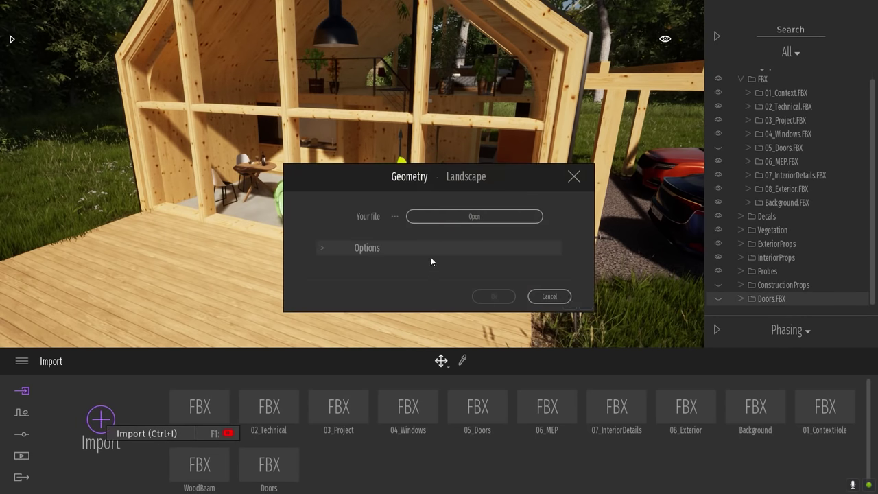
pyautogui.click(473, 216)
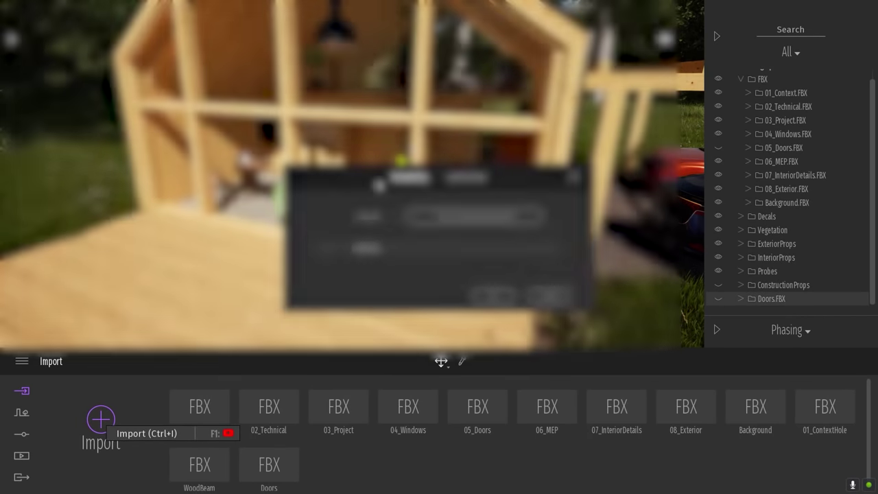
pyautogui.click(362, 250)
pyautogui.click(428, 268)
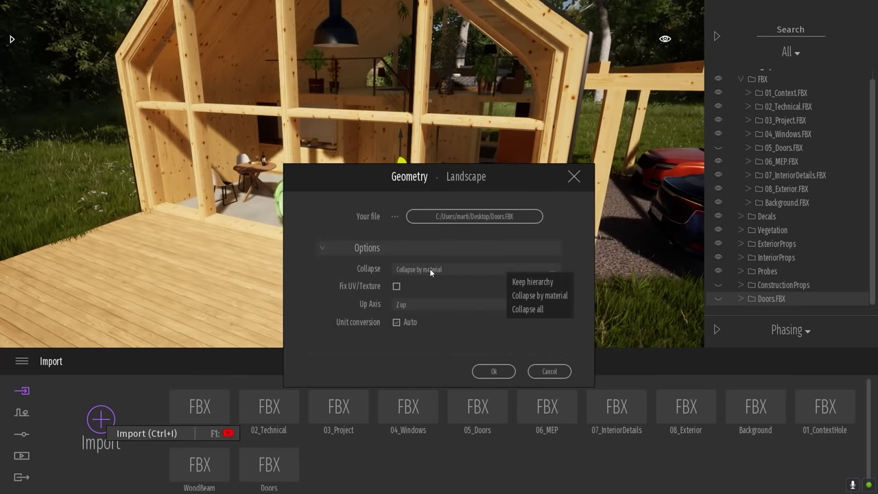
pyautogui.click(533, 280)
pyautogui.click(502, 369)
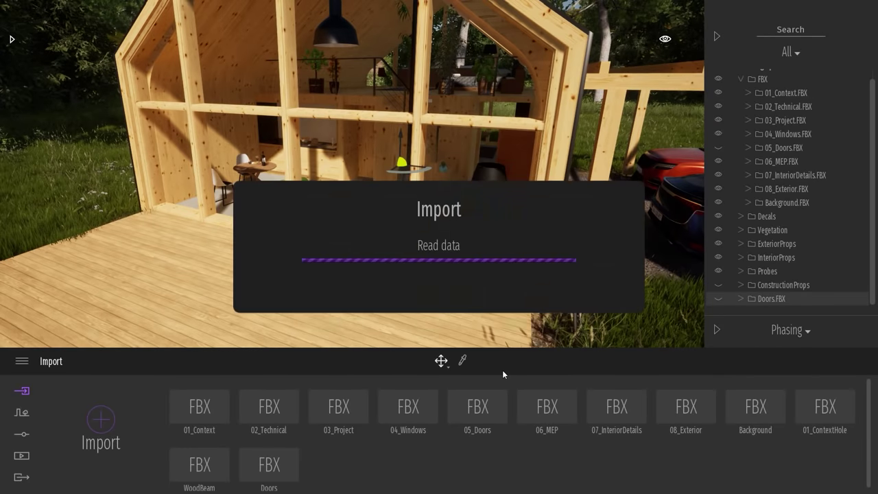
pyautogui.click(507, 321)
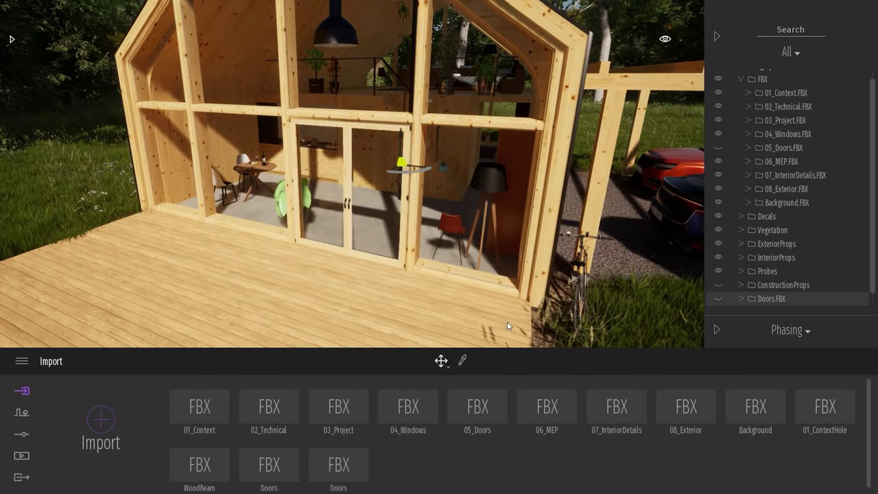
pyautogui.scroll(6, 368, 211)
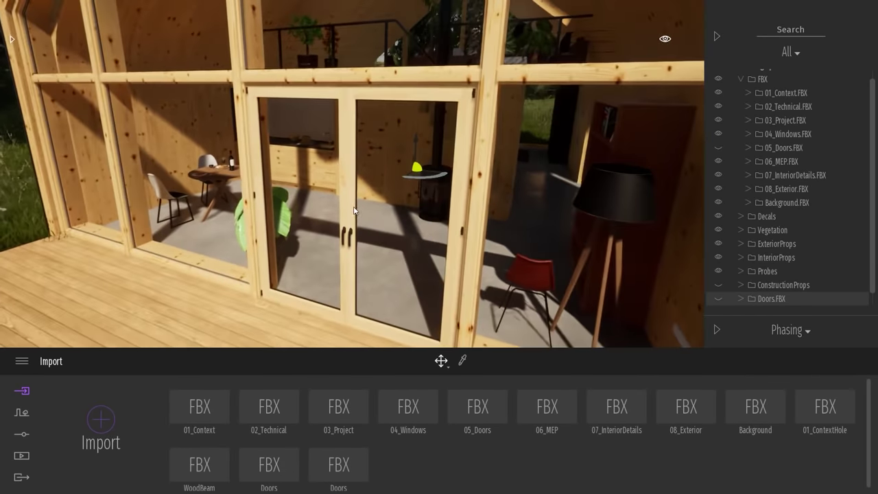
# Rotate the terrace door leaves PF01_Door02 and PF01_Door01 outward individually into open positions
pyautogui.click(439, 190)
pyautogui.scroll(-1, 444, 188)
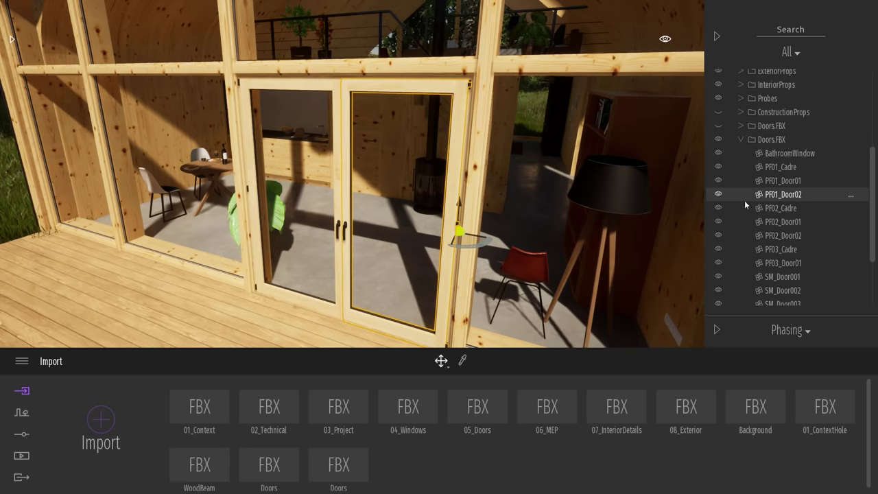
pyautogui.scroll(5, 471, 159)
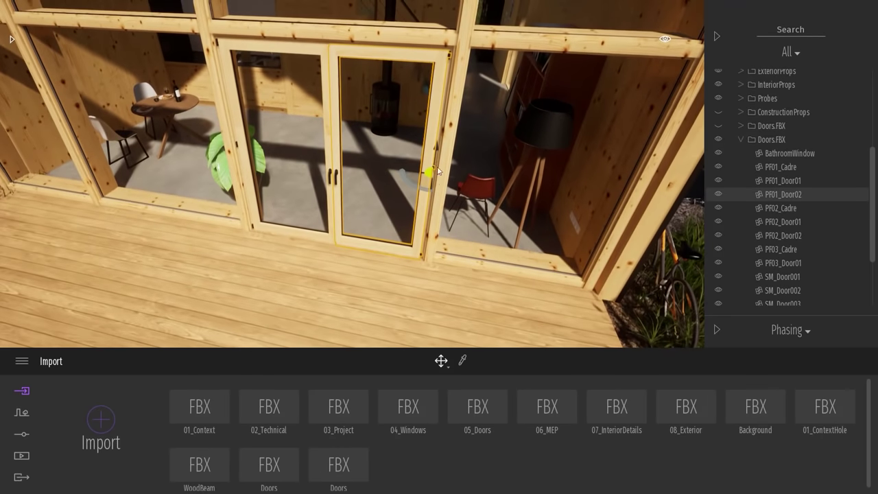
pyautogui.moveTo(406, 180); pyautogui.dragTo(473, 205)
pyautogui.click(324, 148)
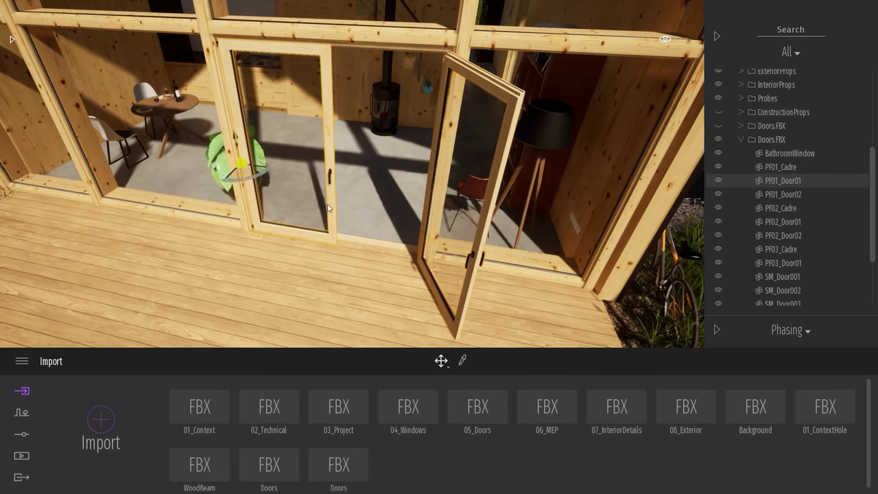
pyautogui.moveTo(258, 176); pyautogui.dragTo(188, 195)
pyautogui.moveTo(188, 195); pyautogui.dragTo(3, 157, button='right')
pyautogui.press('d')
# Delete the imported Doors.FBX folders from the scene graph and show 05_Doors.FBX again
pyautogui.click(771, 138)
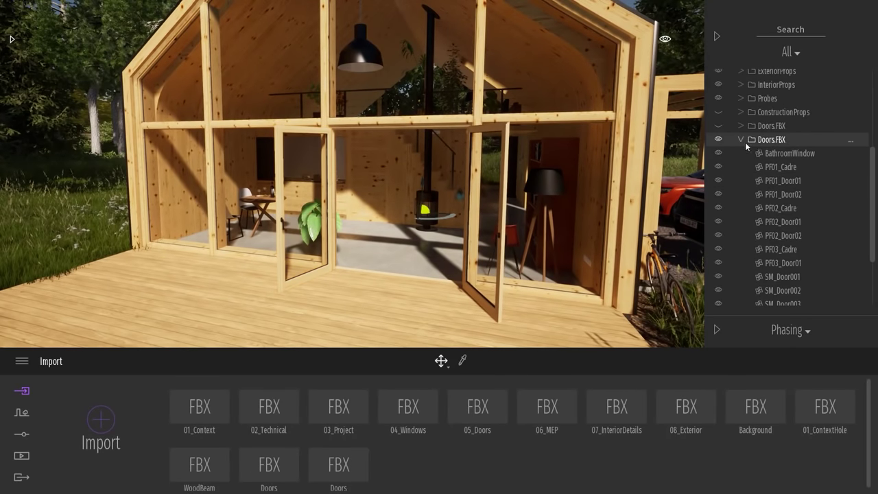
pyautogui.click(740, 139)
pyautogui.press('Delete')
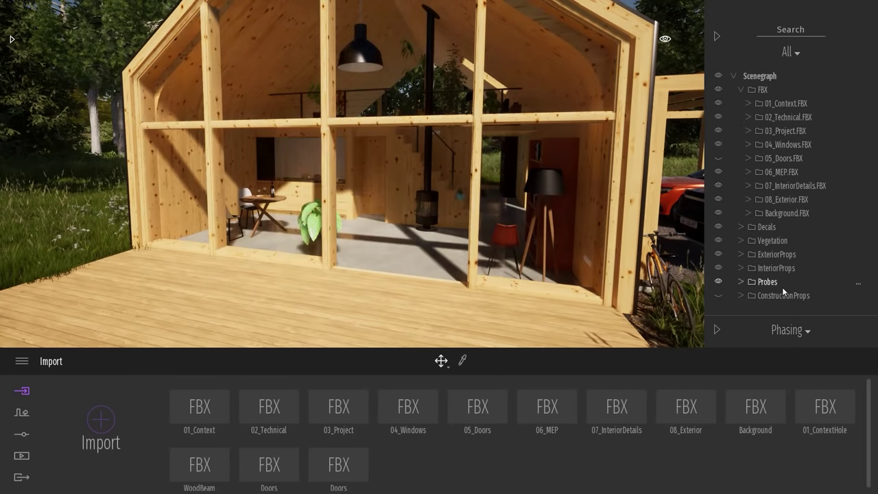
pyautogui.click(718, 158)
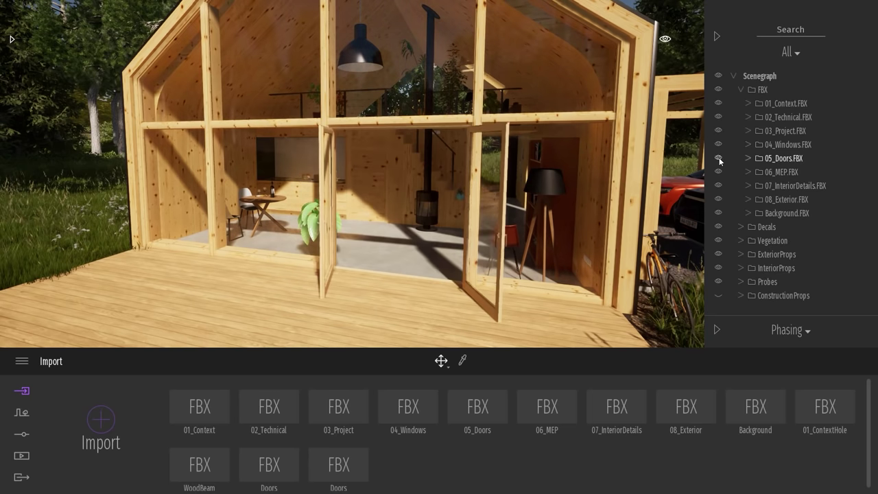
# Select the SM_Door001 door leaf in its doorway and rotate it on its hinge
pyautogui.press('w')
pyautogui.moveTo(419, 199); pyautogui.dragTo(439, 197, button='right')
pyautogui.press('w')
pyautogui.moveTo(501, 201); pyautogui.dragTo(394, 154, button='right')
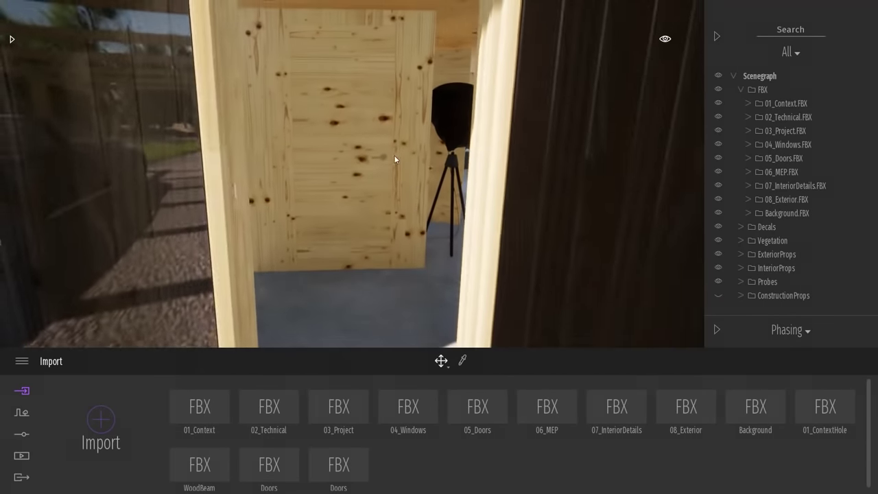
pyautogui.click(353, 141)
pyautogui.moveTo(387, 193)
pyautogui.mouseDown(button='right')
pyautogui.moveTo(393, 215)
pyautogui.moveTo(384, 198)
pyautogui.mouseUp(button='right')
pyautogui.press('w')
pyautogui.click(312, 161)
pyautogui.moveTo(312, 161); pyautogui.dragTo(240, 196)
# Select VeluxWindow in the metal roof and try rotating it about its pivot
pyautogui.moveTo(469, 193)
pyautogui.mouseDown(button='right')
pyautogui.moveTo(586, 196)
pyautogui.moveTo(452, 189)
pyautogui.mouseUp(button='right')
pyautogui.press('w')
pyautogui.press('s')
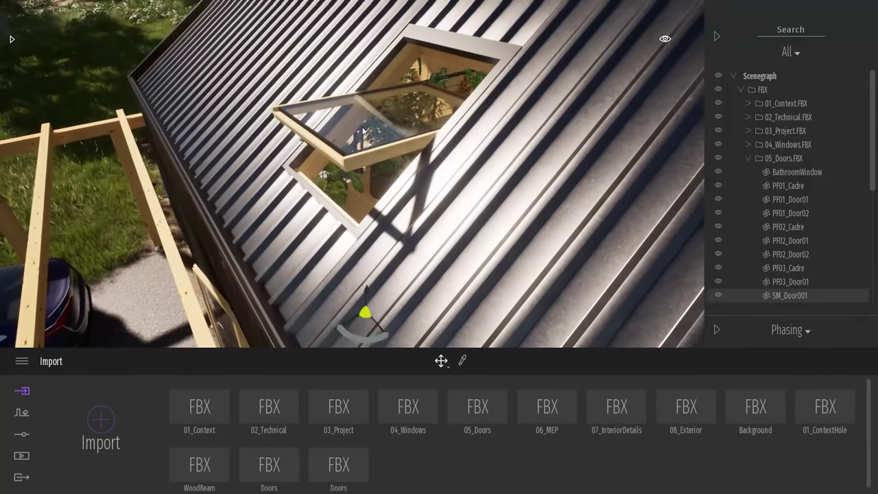
pyautogui.click(371, 120)
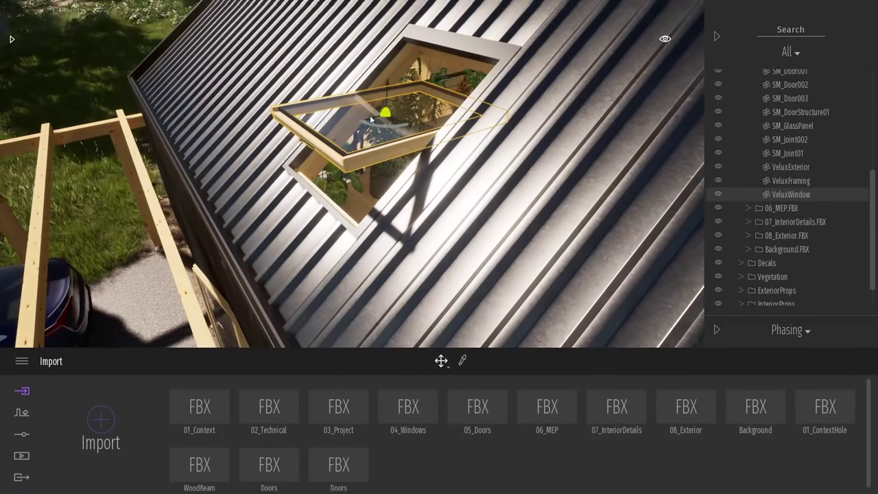
pyautogui.moveTo(377, 98)
pyautogui.mouseDown()
pyautogui.moveTo(387, 76)
pyautogui.moveTo(371, 133)
pyautogui.moveTo(381, 99)
pyautogui.mouseUp()
pyautogui.press('Escape')
pyautogui.press('a')
pyautogui.moveTo(420, 197); pyautogui.dragTo(454, 197, button='right')
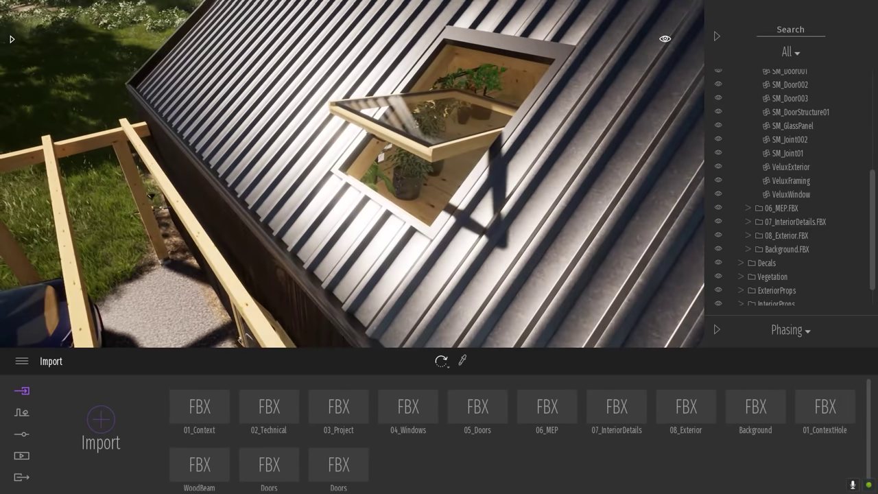
pyautogui.moveTo(480, 261); pyautogui.dragTo(597, 257, button='right')
pyautogui.press('a')
pyautogui.press('a')
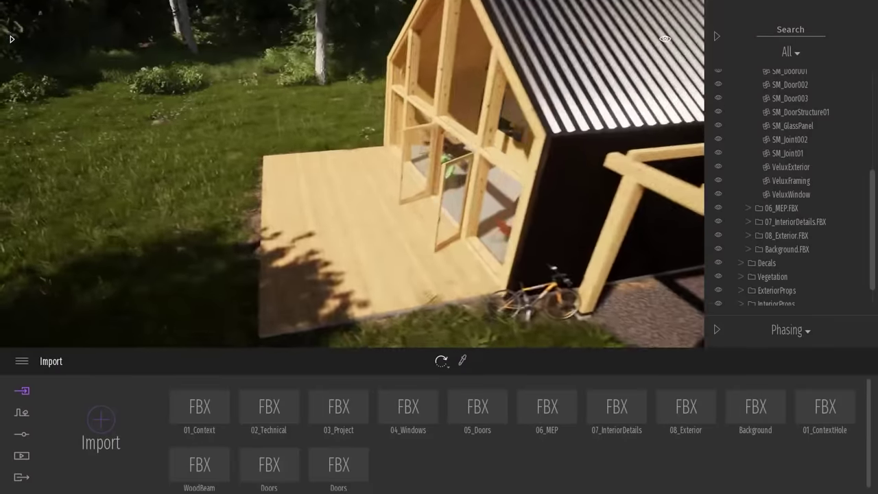
pyautogui.press('a')
pyautogui.moveTo(425, 199); pyautogui.dragTo(484, 171, button='right')
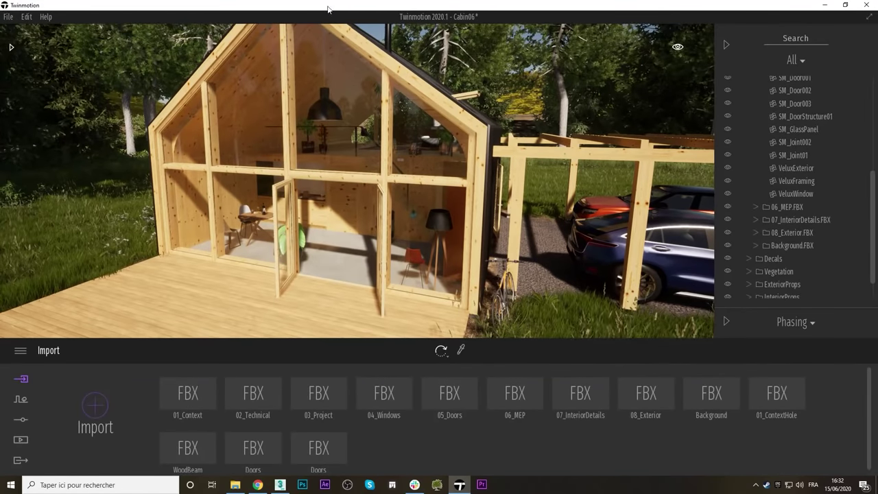
pyautogui.click(845, 4)
pyautogui.moveTo(374, 5); pyautogui.dragTo(447, 18)
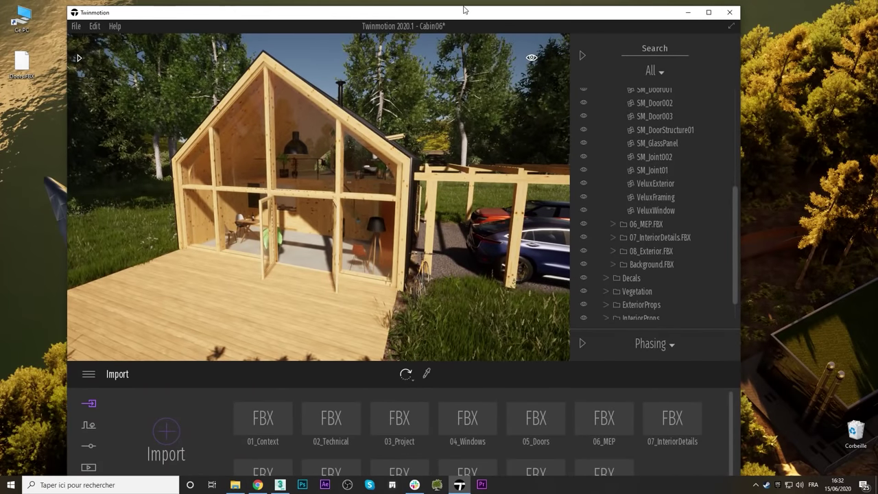
pyautogui.moveTo(464, 11); pyautogui.dragTo(434, 7)
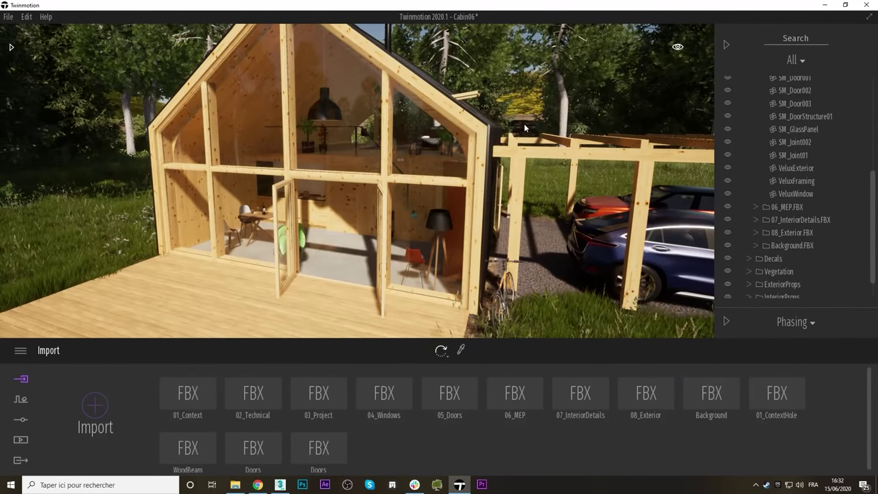
pyautogui.click(869, 19)
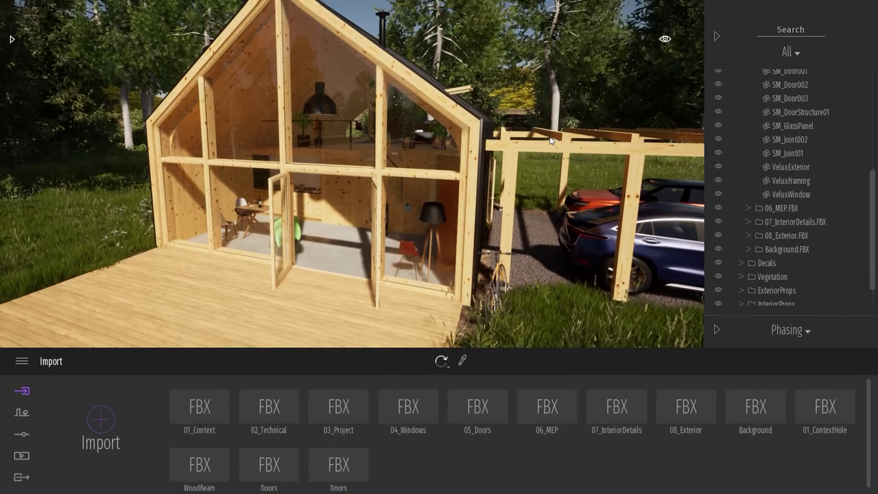
# Hide the scene graph and examine the whole cabin and carport from outside
pyautogui.moveTo(599, 224); pyautogui.dragTo(583, 234, button='right')
pyautogui.click(716, 35)
pyautogui.moveTo(506, 176); pyautogui.dragTo(422, 197, button='right')
pyautogui.press('s')
pyautogui.press('d')
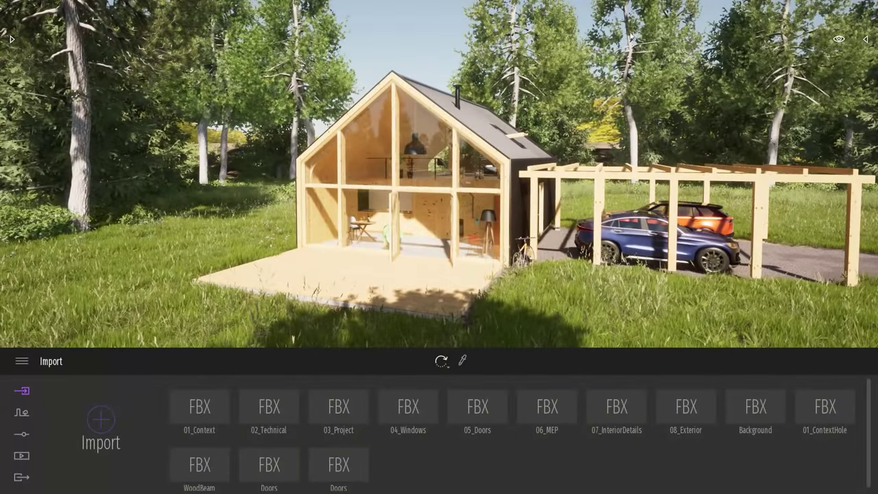
pyautogui.moveTo(634, 237); pyautogui.dragTo(627, 143, button='right')
pyautogui.press('d')
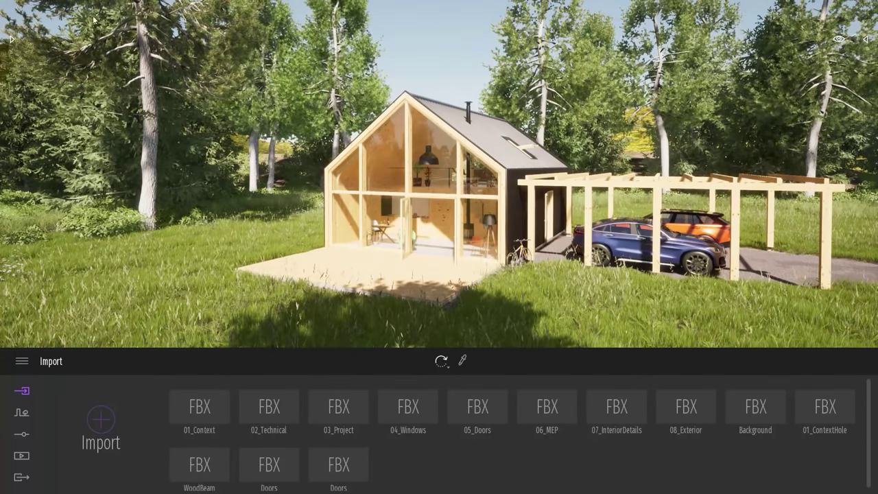
pyautogui.click(10, 40)
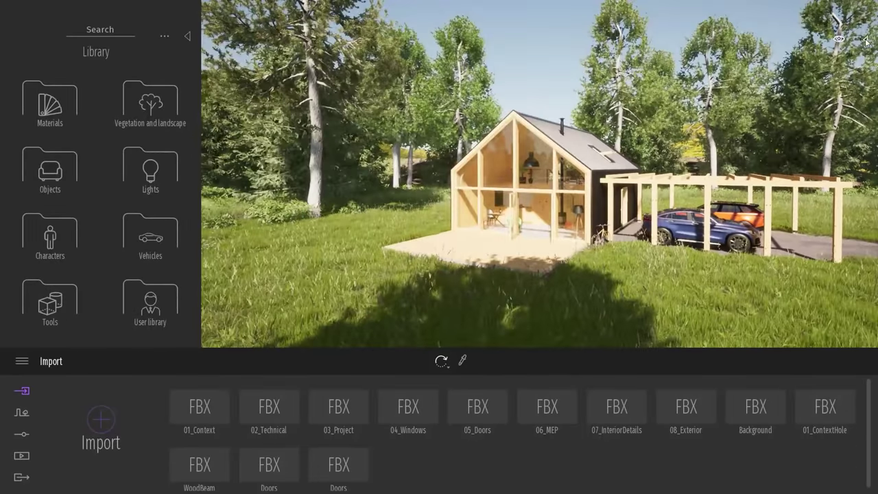
pyautogui.click(866, 41)
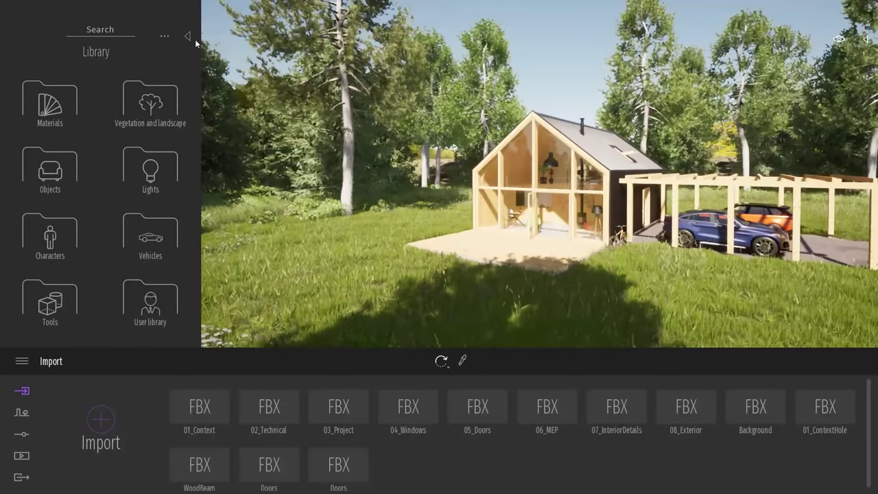
pyautogui.click(189, 37)
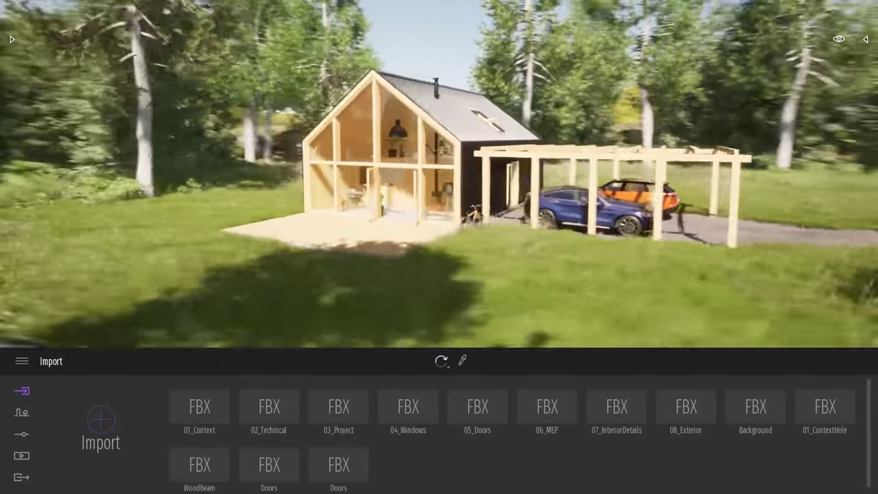
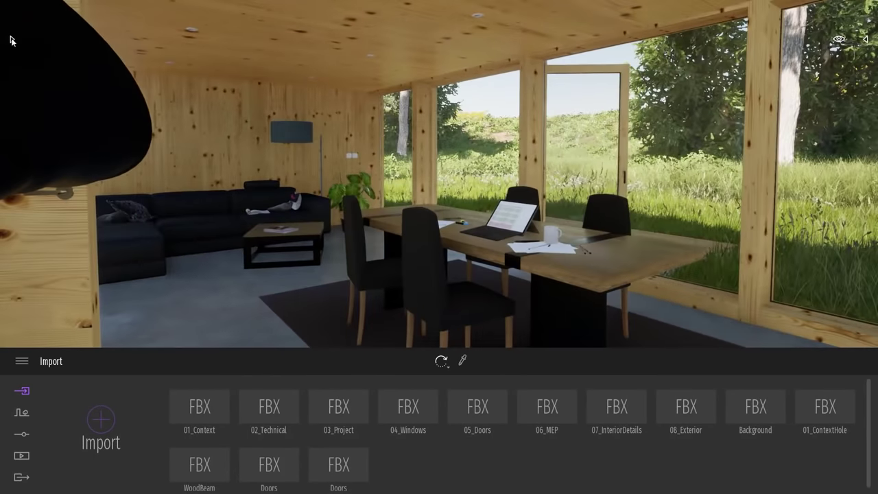
# Place a Spot light from the Lights library under a recessed ceiling fixture in the living room
pyautogui.click(11, 39)
pyautogui.click(147, 168)
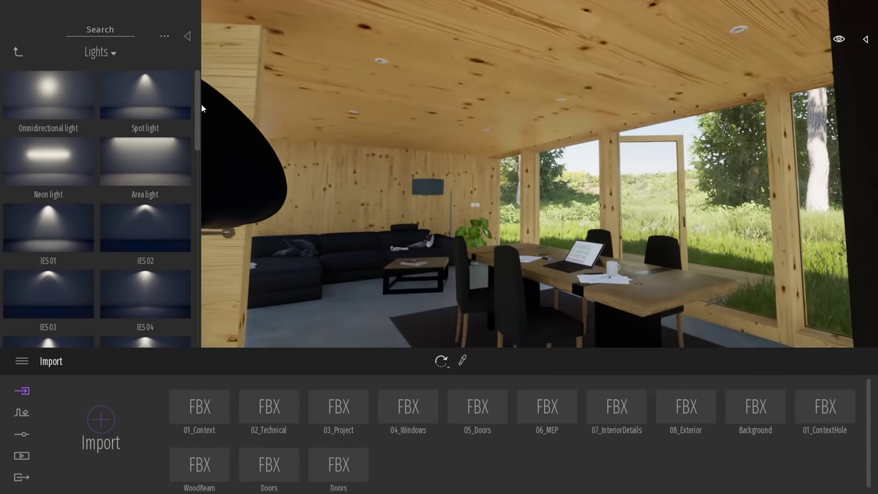
pyautogui.moveTo(144, 100); pyautogui.dragTo(405, 82)
pyautogui.moveTo(532, 117); pyautogui.dragTo(532, 199, button='right')
pyautogui.moveTo(531, 116); pyautogui.dragTo(549, 161, button='middle')
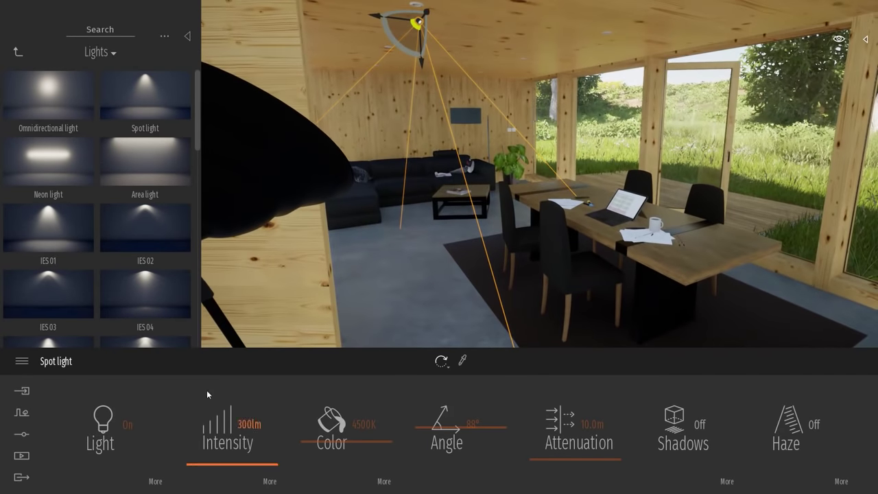
# Raise the spot light's intensity to the slider maximum of 10000 lm
pyautogui.moveTo(233, 461); pyautogui.dragTo(269, 491)
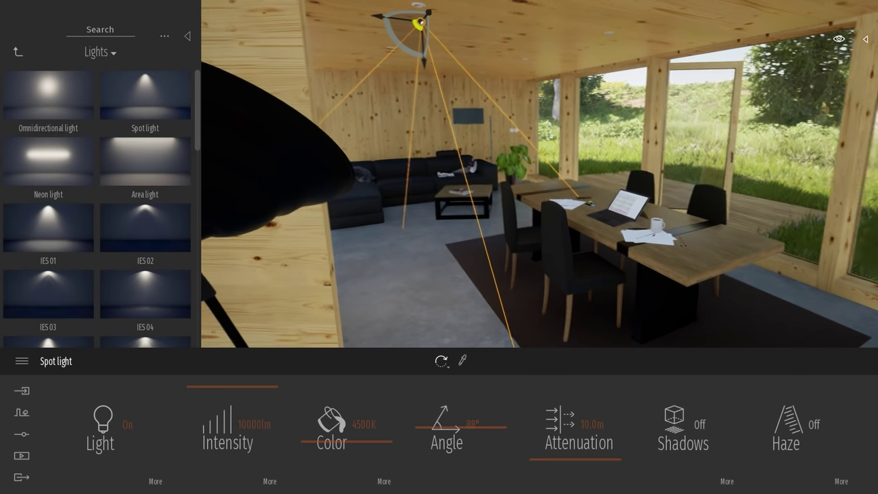
pyautogui.moveTo(517, 252); pyautogui.dragTo(528, 236, button='right')
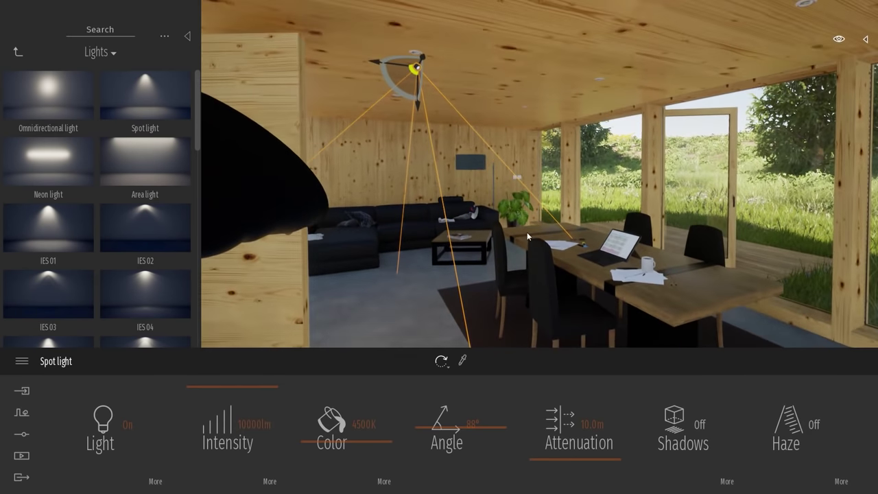
pyautogui.click(243, 426)
pyautogui.click(247, 424)
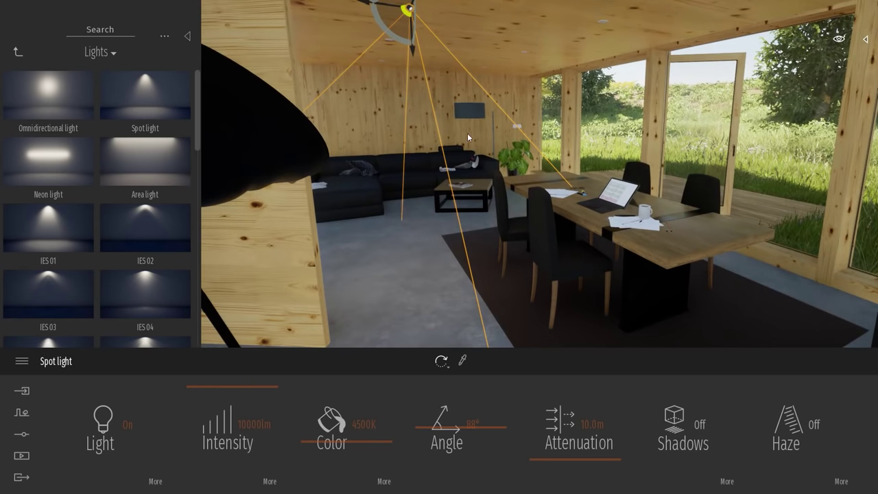
pyautogui.click(254, 414)
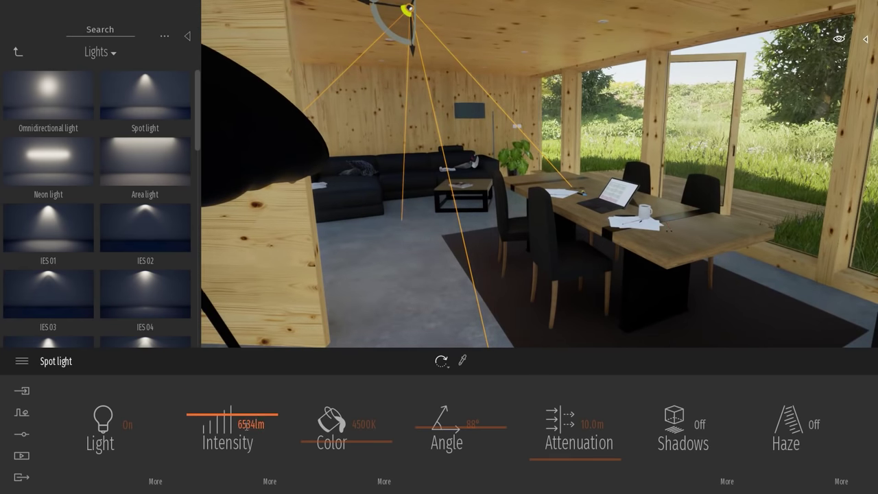
pyautogui.moveTo(230, 416); pyautogui.dragTo(233, 387)
# Exceed the slider limit by entering 100000 lm for the spot light's intensity, try 1000000 lm, and settle on 100000 lm
pyautogui.click(249, 424)
pyautogui.click(248, 425)
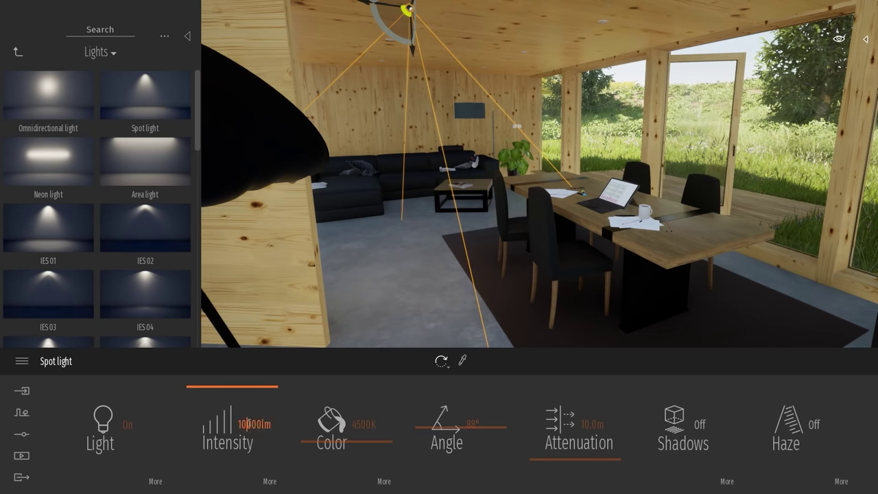
pyautogui.press('Return')
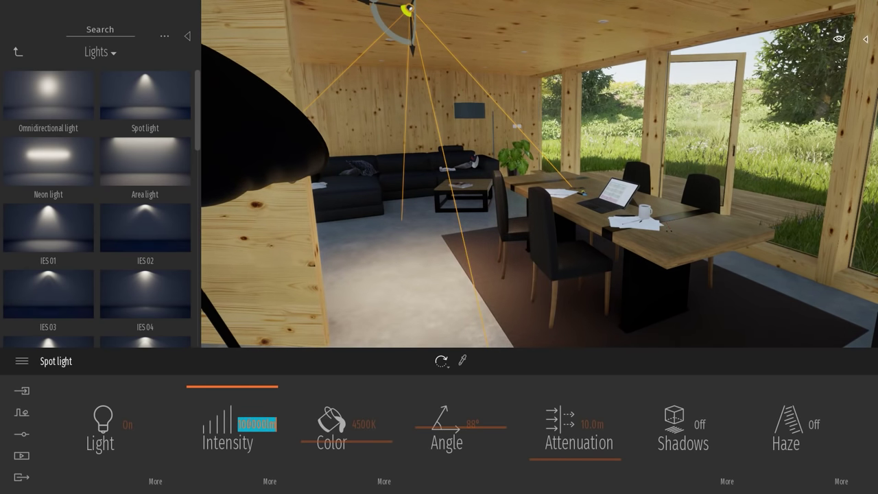
pyautogui.click(249, 424)
pyautogui.write('0')
pyautogui.press('Return')
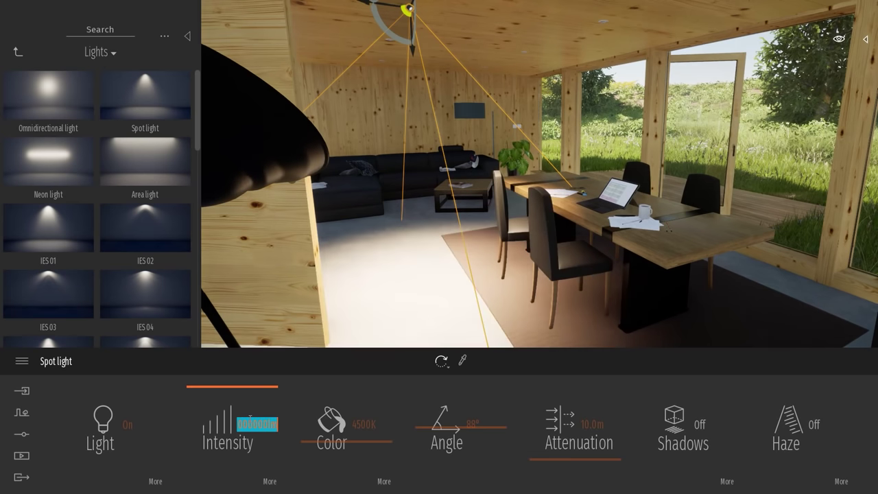
pyautogui.moveTo(226, 391); pyautogui.dragTo(228, 383)
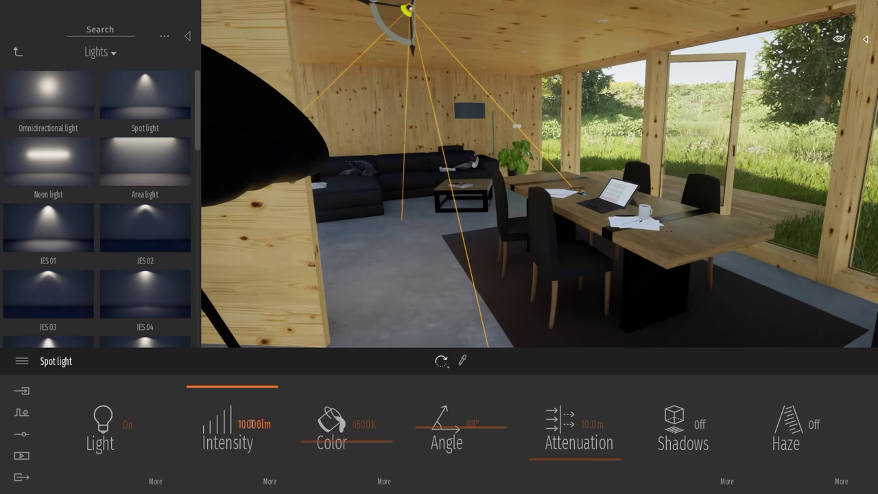
pyautogui.hotkey('ctrl', 'y')
# Duplicate the spot light along the ceiling as one instance with a spacing of 1.68 m
pyautogui.moveTo(425, 260); pyautogui.dragTo(373, 129, button='right')
pyautogui.press('d')
pyautogui.press('w')
pyautogui.click(406, 150)
pyautogui.keyDown('alt'); pyautogui.moveTo(406, 150); pyautogui.dragTo(658, 171); pyautogui.keyUp('alt')
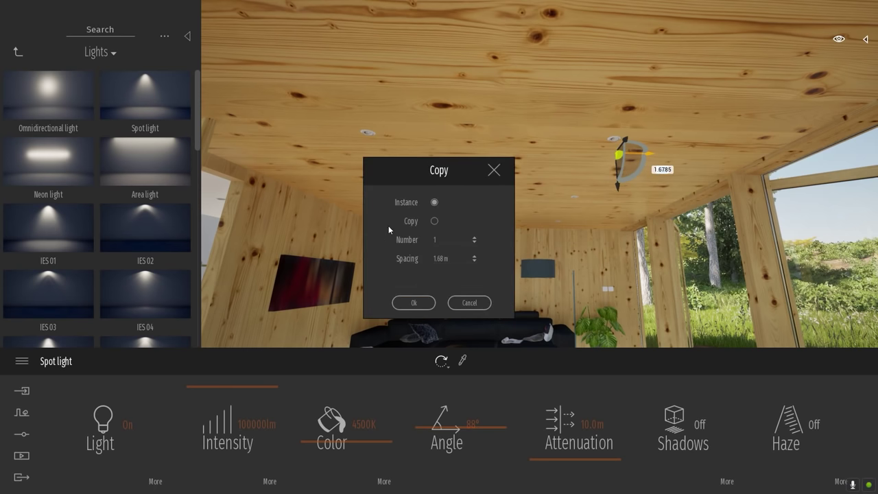
pyautogui.click(414, 302)
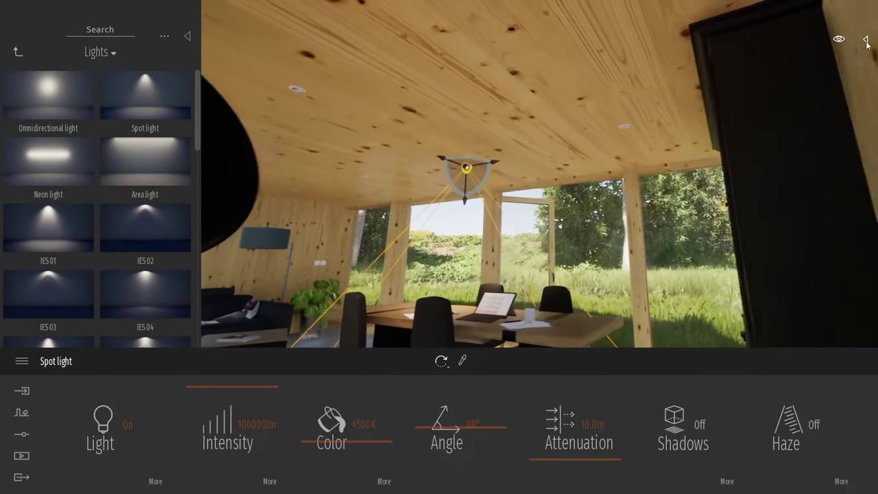
# Select both spot lights in the scene graph and move them together along the ceiling toward the bookcase
pyautogui.click(866, 39)
pyautogui.keyDown('ctrl'); pyautogui.click(776, 287); pyautogui.keyUp('ctrl')
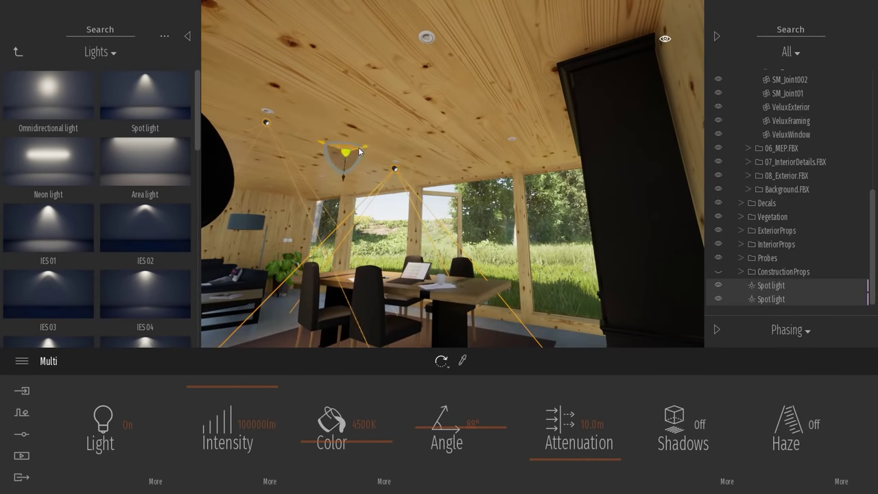
pyautogui.moveTo(362, 147); pyautogui.dragTo(518, 102)
pyautogui.moveTo(519, 102); pyautogui.dragTo(576, 61, button='right')
pyautogui.press('a')
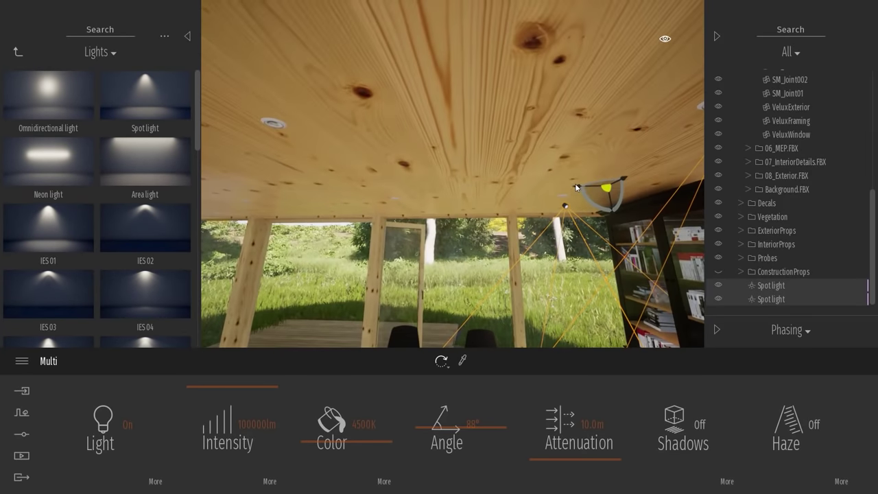
# Duplicate the selected pair of spot lights across the ceiling as one instance with a spacing of 2.18 m
pyautogui.keyDown('alt'); pyautogui.moveTo(578, 190); pyautogui.dragTo(292, 212); pyautogui.keyUp('alt')
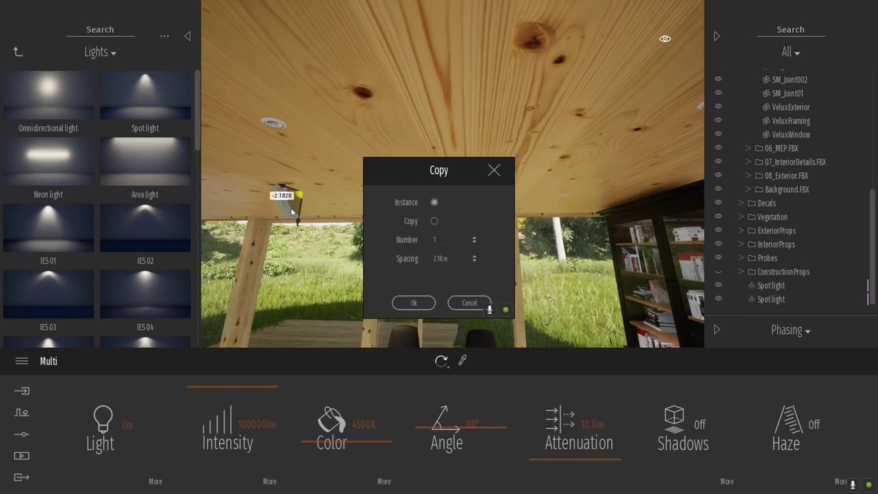
pyautogui.click(414, 302)
pyautogui.moveTo(452, 247)
pyautogui.mouseDown(button='right')
pyautogui.moveTo(449, 285)
pyautogui.moveTo(456, 253)
pyautogui.mouseUp(button='right')
pyautogui.press('s')
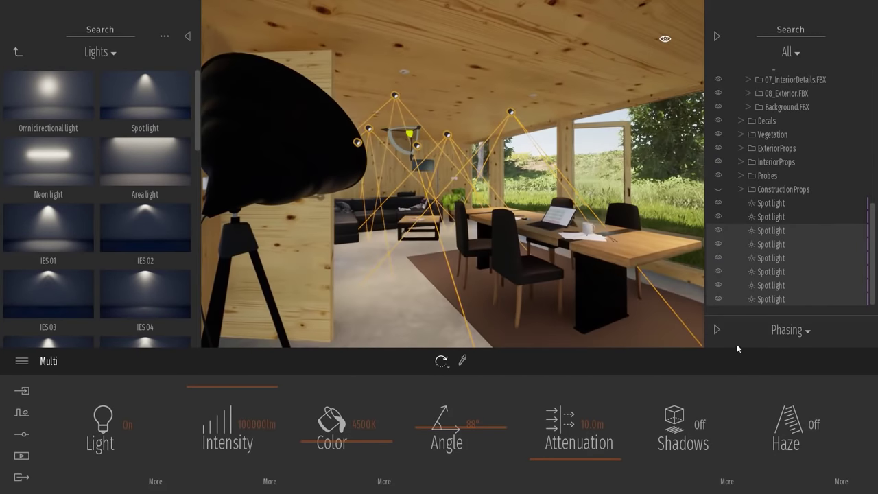
# Select a single spot light instance, try a 31° angle, set its color to 5500K, and settle on an angle of 78°
pyautogui.click(783, 271)
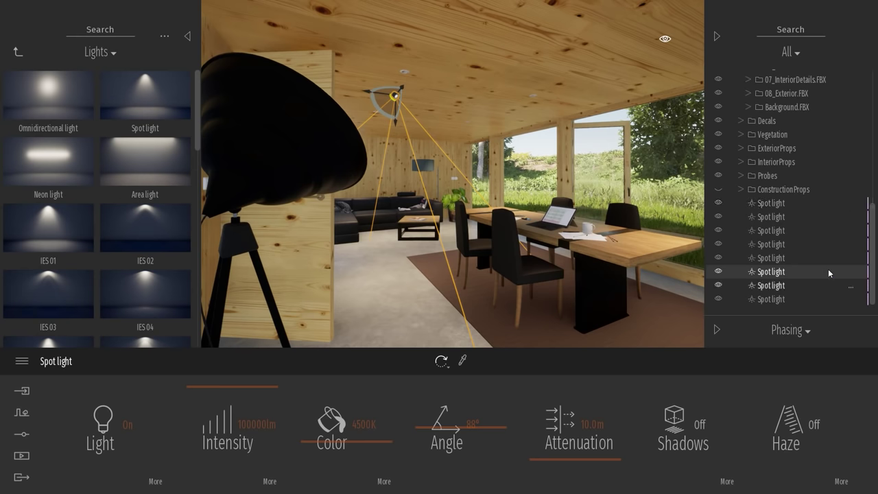
pyautogui.click(783, 205)
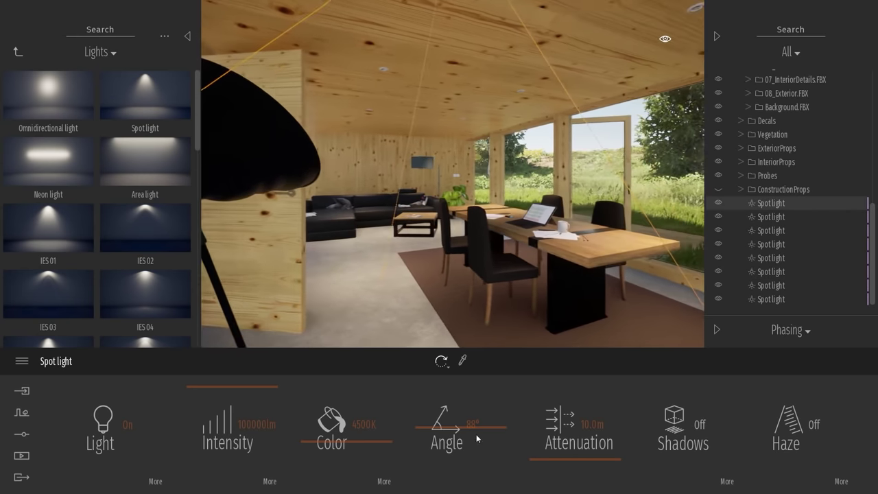
pyautogui.moveTo(447, 427); pyautogui.dragTo(448, 457)
pyautogui.moveTo(338, 442)
pyautogui.mouseDown()
pyautogui.moveTo(339, 421)
pyautogui.moveTo(339, 477)
pyautogui.moveTo(338, 434)
pyautogui.mouseUp()
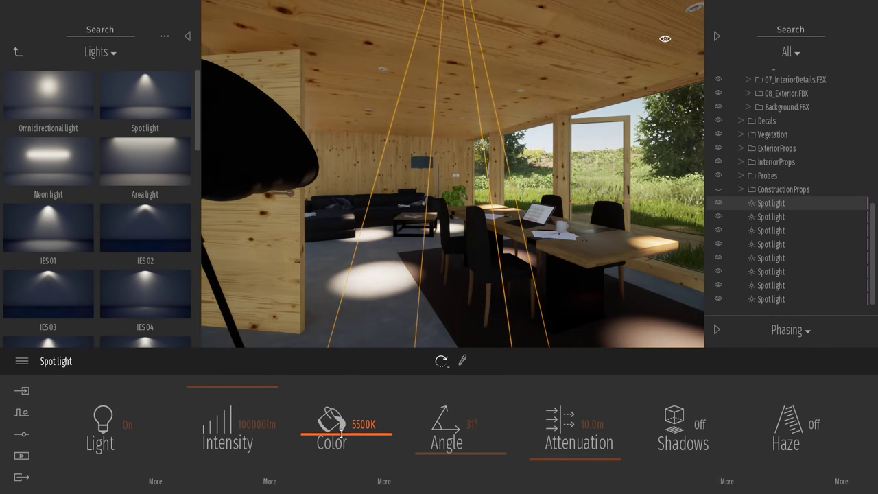
pyautogui.moveTo(491, 412); pyautogui.dragTo(454, 432)
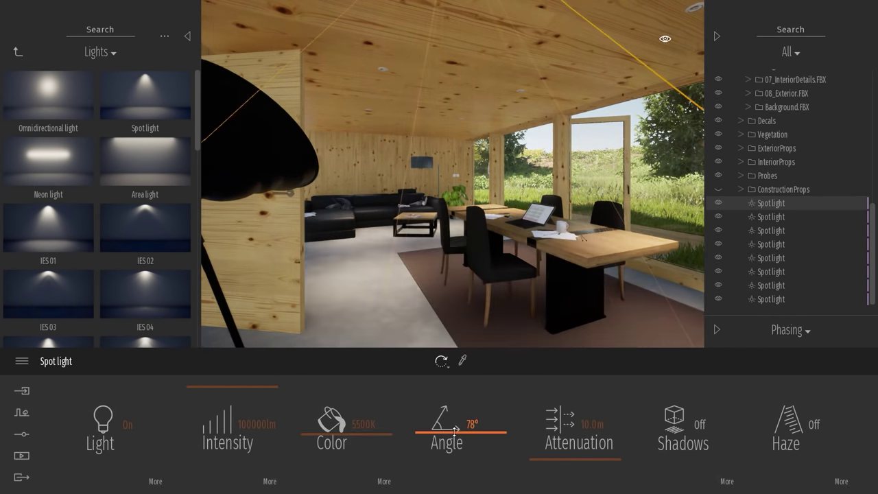
# Show the scene's performance statistics in place of the phasing list
pyautogui.keyDown('shift'); pyautogui.moveTo(480, 235); pyautogui.dragTo(453, 240, button='middle'); pyautogui.keyUp('shift')
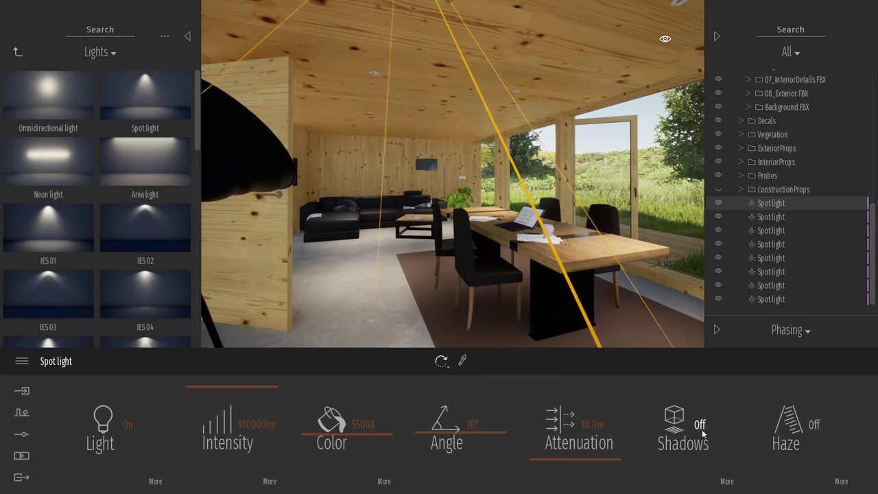
pyautogui.click(718, 331)
pyautogui.click(789, 183)
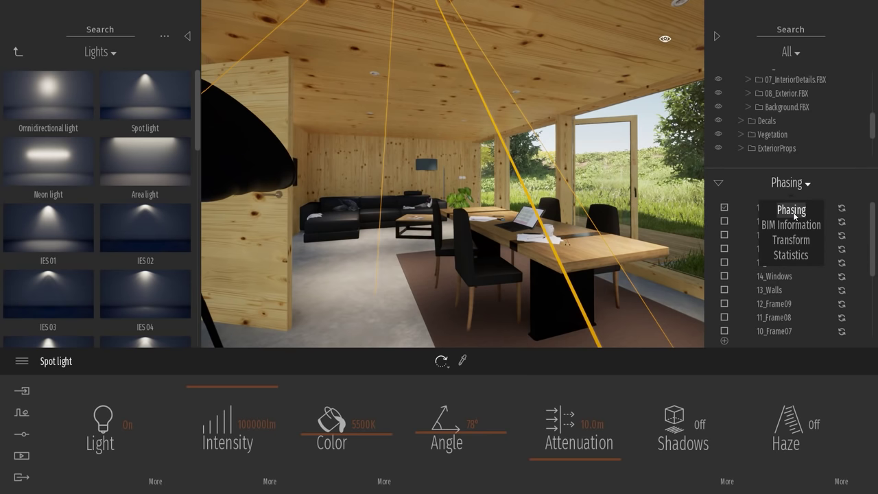
pyautogui.click(791, 255)
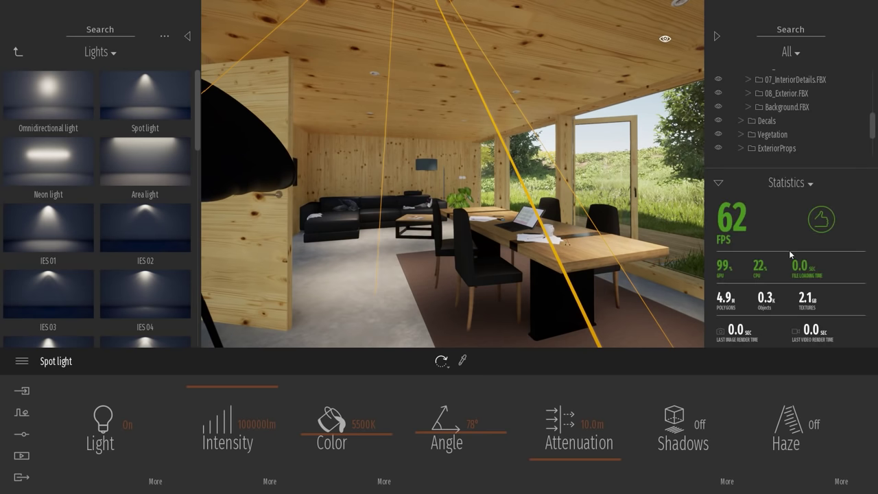
# Turn on shadows for the spot light, and select all spot lights to check the shared setting before clearing the selection
pyautogui.moveTo(455, 193); pyautogui.dragTo(534, 202, button='right')
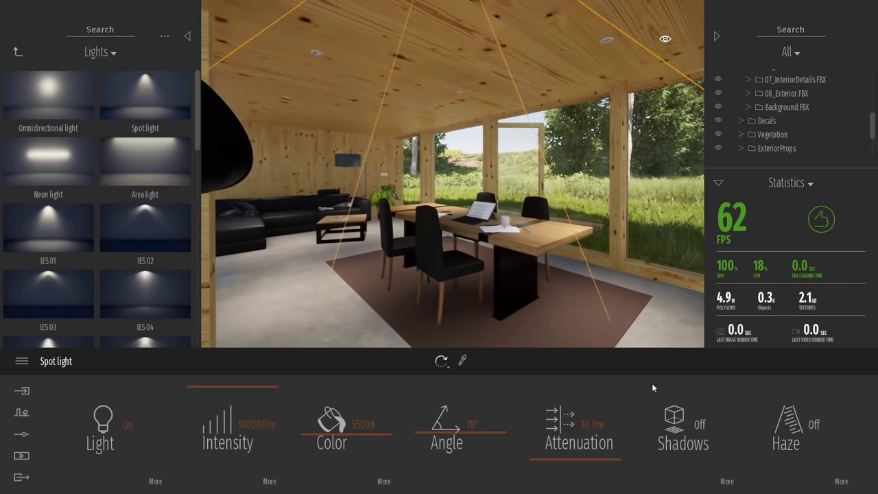
pyautogui.click(692, 426)
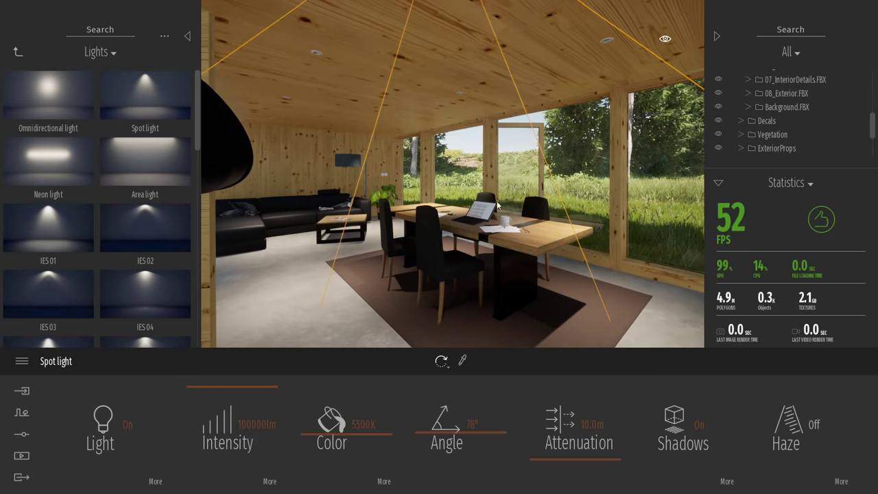
pyautogui.moveTo(867, 121); pyautogui.dragTo(873, 162)
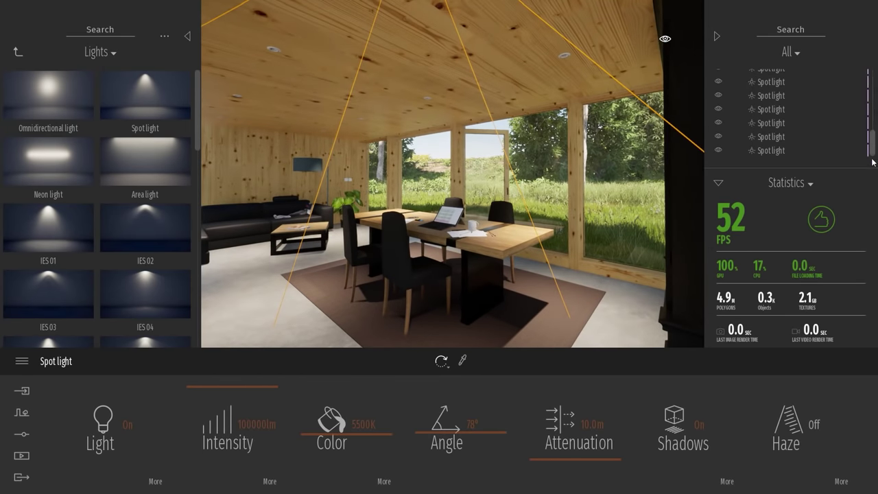
pyautogui.click(782, 151)
pyautogui.scroll(2, 782, 151)
pyautogui.keyDown('shift'); pyautogui.click(777, 98); pyautogui.keyUp('shift')
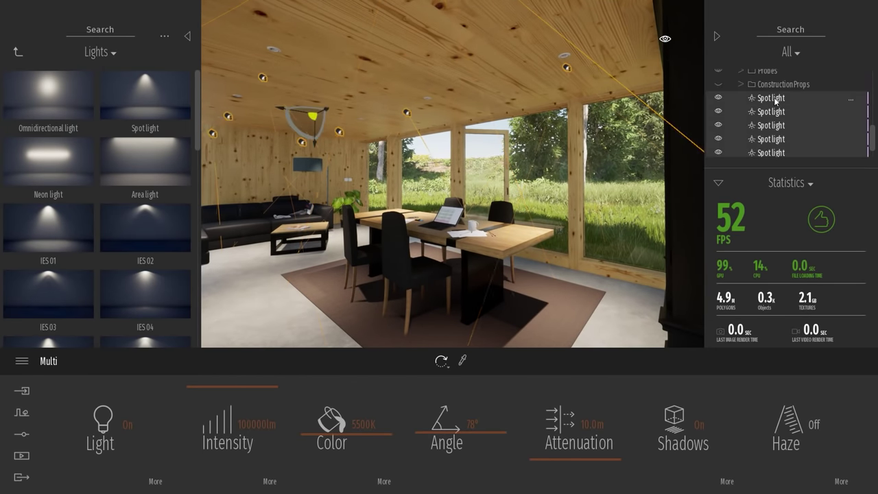
pyautogui.click(534, 220)
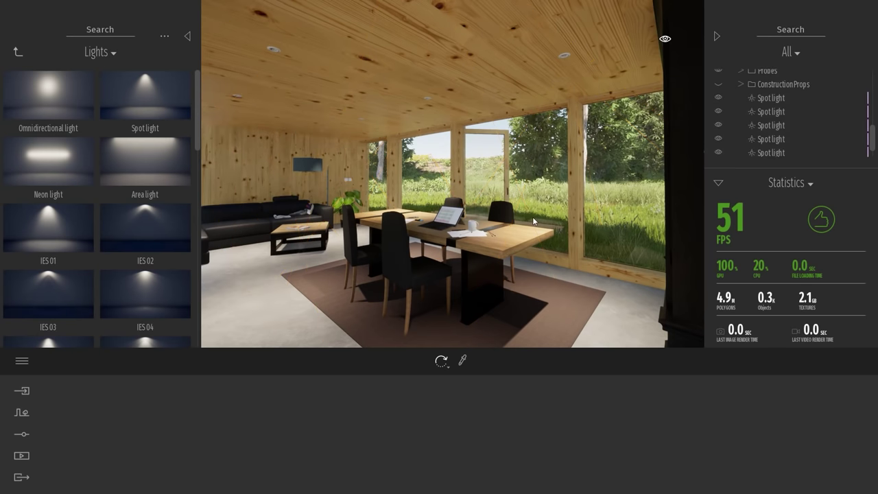
# Select the spot light near the window by the dining table and compare the frame rate with its shadows off and on
pyautogui.click(566, 68)
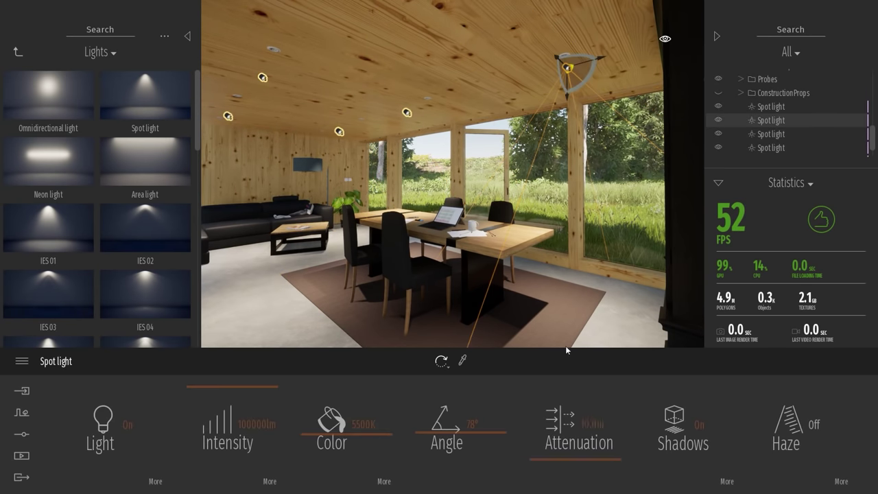
pyautogui.click(664, 436)
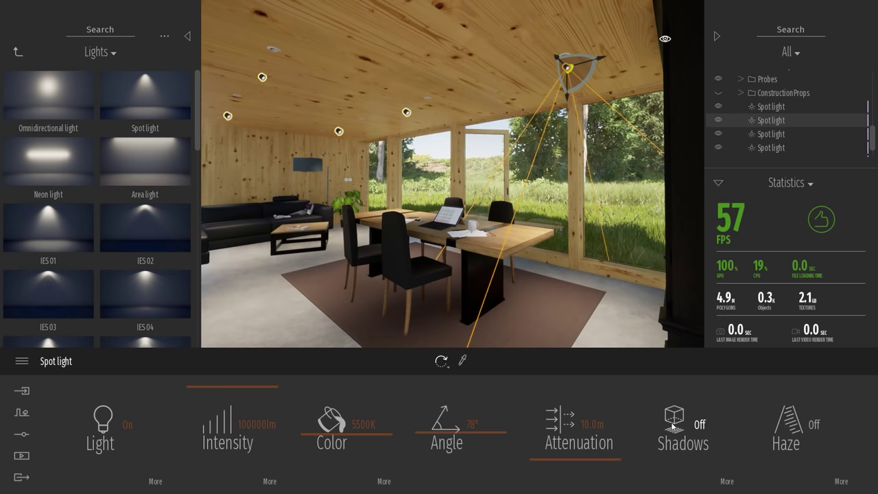
pyautogui.click(672, 426)
# Increase the spot light's attenuation to 24.8 m and widen its angle to 144°
pyautogui.moveTo(558, 457); pyautogui.dragTo(560, 446)
pyautogui.moveTo(507, 281); pyautogui.dragTo(480, 282, button='right')
pyautogui.moveTo(446, 425); pyautogui.dragTo(450, 402)
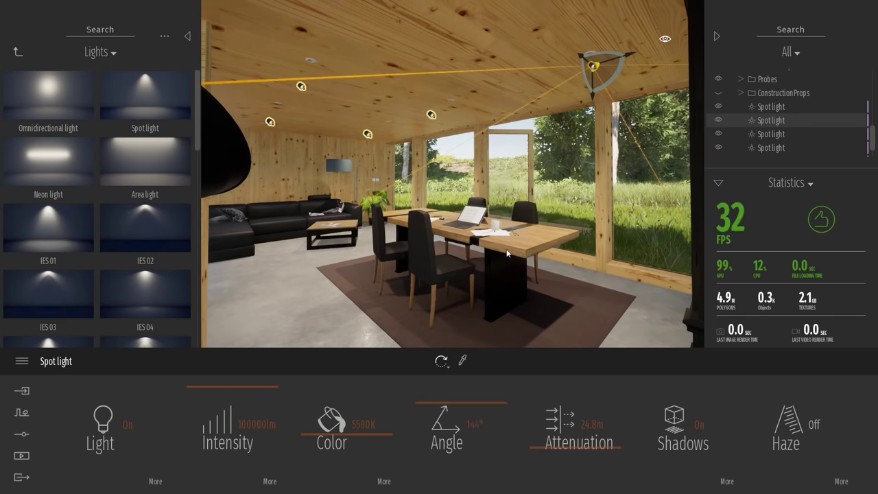
pyautogui.press('s')
pyautogui.moveTo(466, 274); pyautogui.dragTo(489, 276, button='right')
pyautogui.press('w')
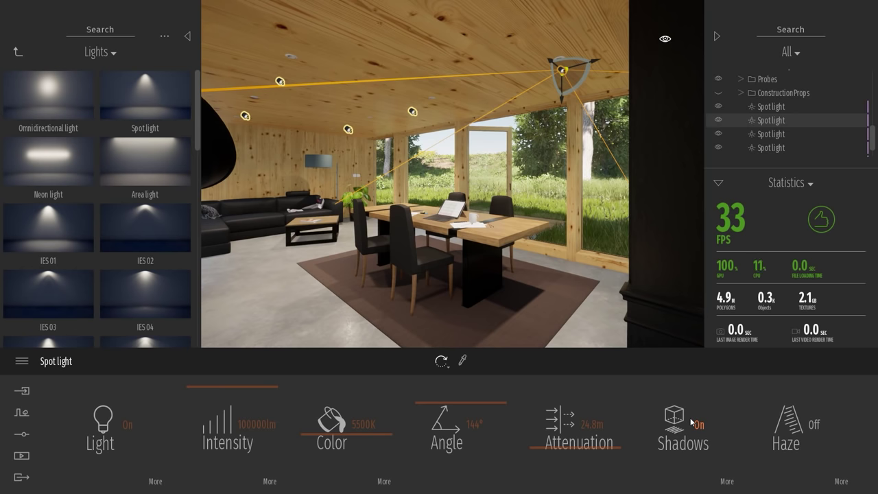
# Toggle the spot light's shadows to compare performance, leave them off, and reduce its angle to 82°
pyautogui.click(692, 422)
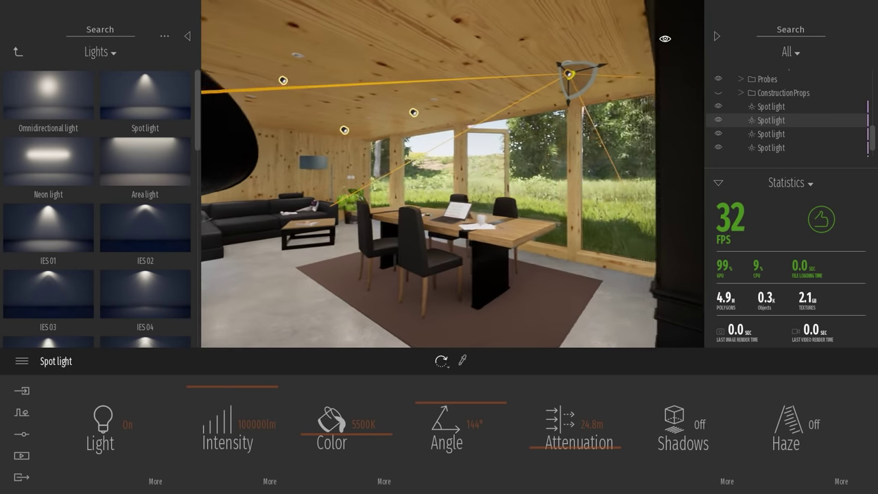
pyautogui.click(677, 421)
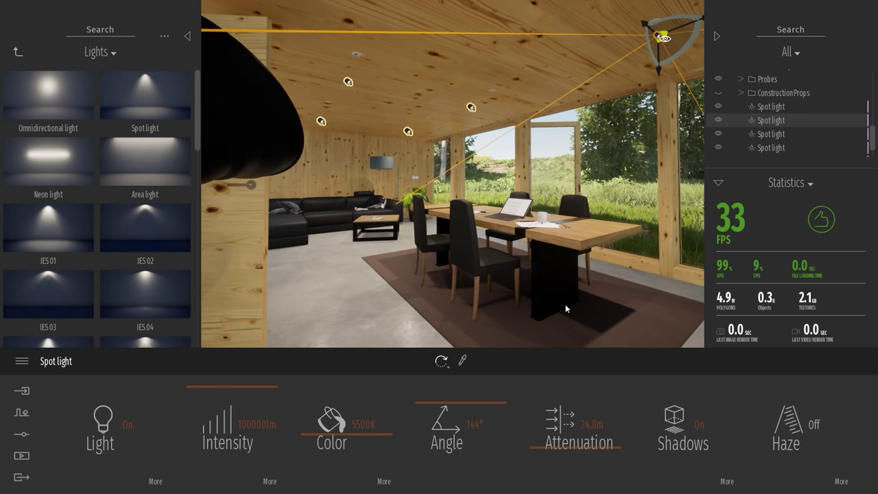
pyautogui.click(678, 422)
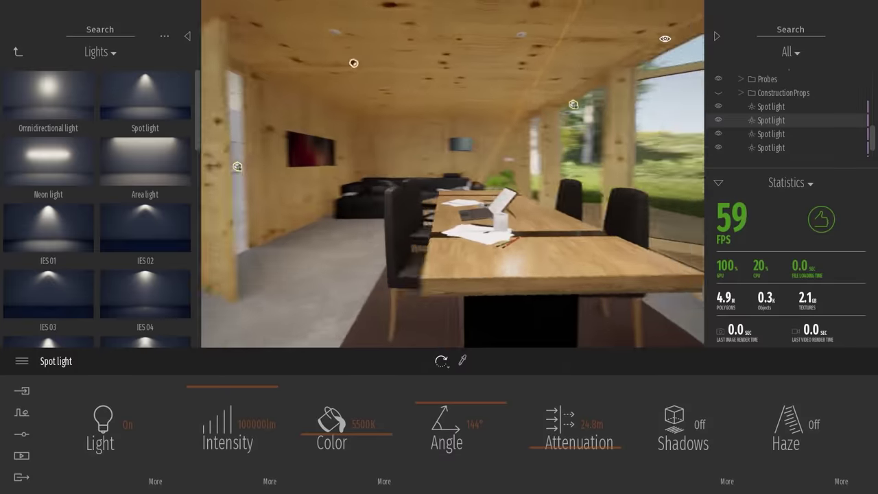
pyautogui.moveTo(454, 407); pyautogui.dragTo(458, 434)
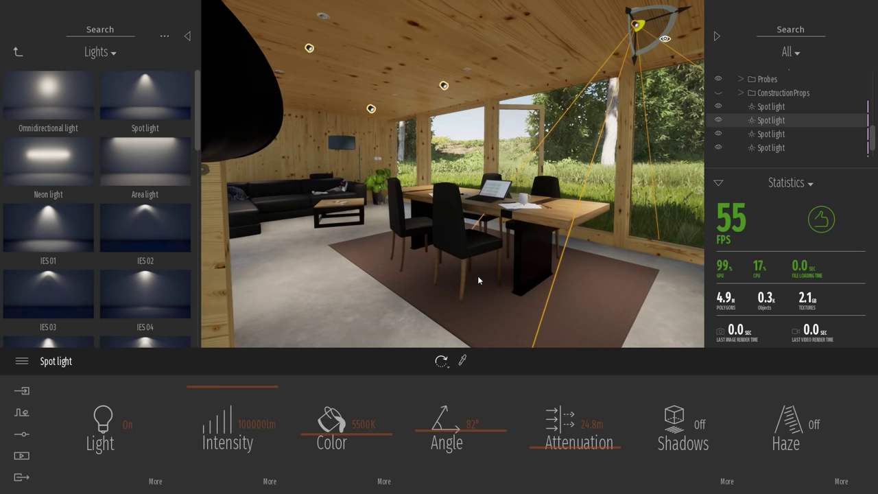
pyautogui.press('Escape')
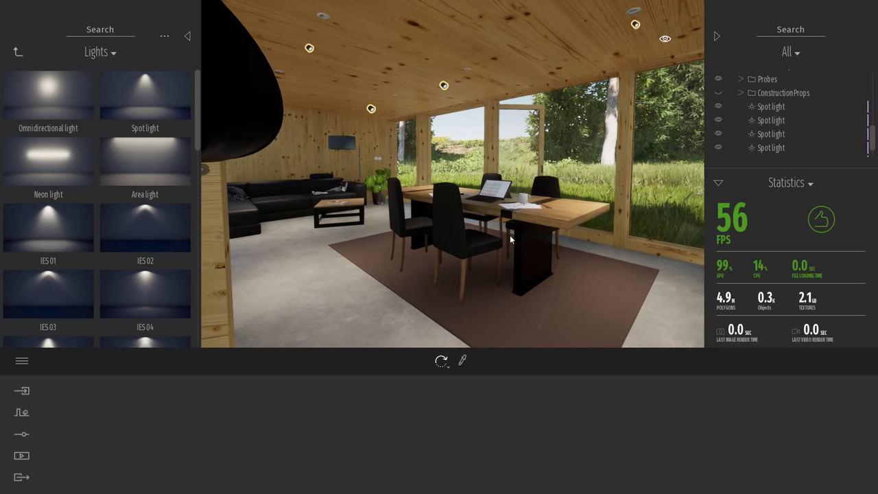
# Place an Omnidirectional light on the grass outside the cabin, beside the terrace
pyautogui.moveTo(509, 236); pyautogui.dragTo(686, 236, button='right')
pyautogui.press('s')
pyautogui.moveTo(563, 230); pyautogui.dragTo(492, 227, button='right')
pyautogui.moveTo(50, 106); pyautogui.dragTo(363, 262)
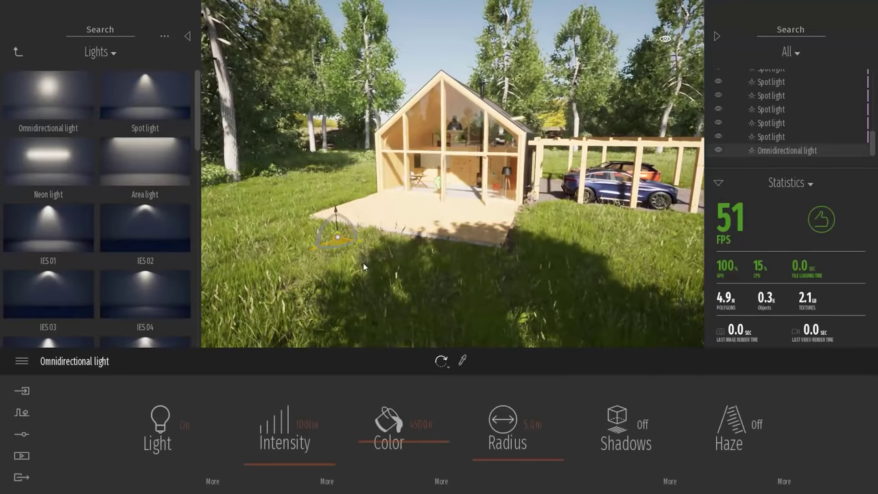
# Enable haze on the omnidirectional light and reposition the light closer to the terrace
pyautogui.press('s')
pyautogui.moveTo(480, 261); pyautogui.dragTo(439, 259, button='right')
pyautogui.click(769, 432)
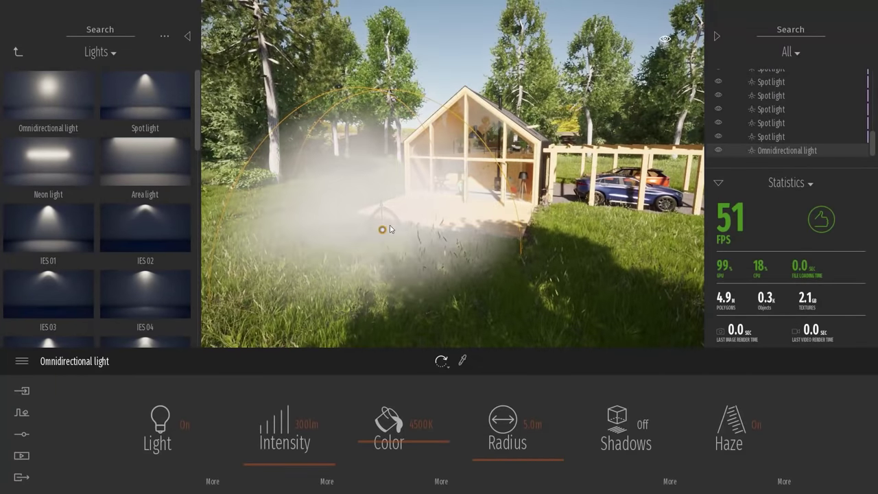
pyautogui.moveTo(390, 228); pyautogui.dragTo(386, 211)
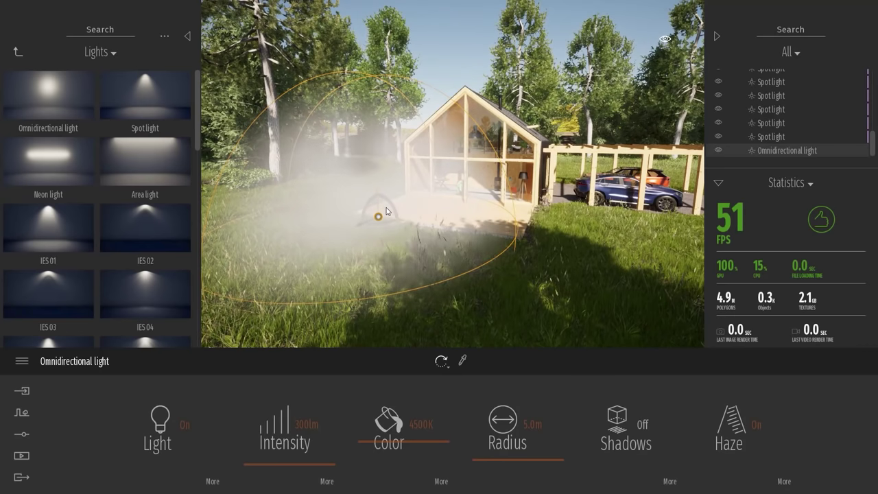
pyautogui.press('s')
pyautogui.moveTo(474, 234); pyautogui.dragTo(473, 236, button='right')
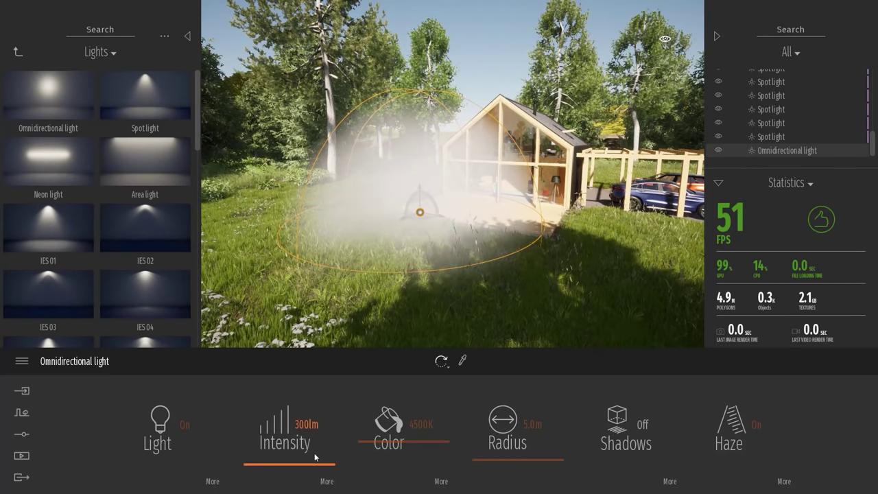
# Lower the omnidirectional light's intensity to 0 lm, and toggle its haze off and back on to compare
pyautogui.moveTo(275, 466); pyautogui.dragTo(272, 483)
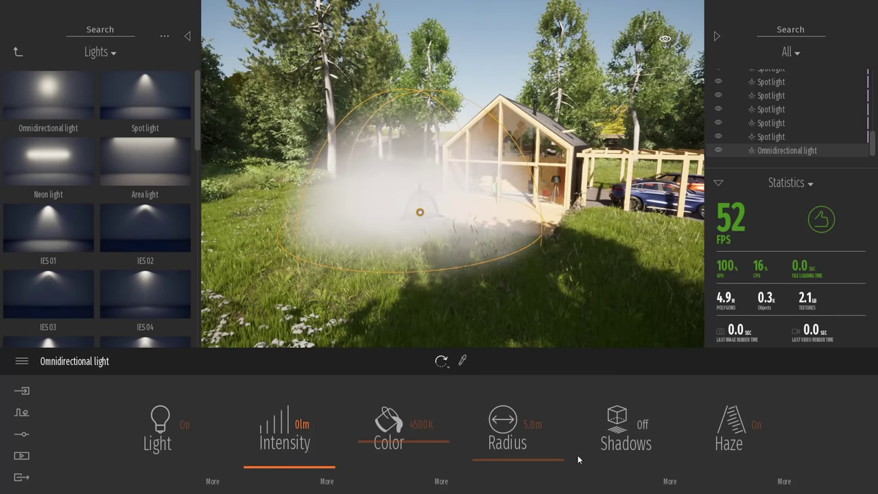
pyautogui.click(748, 425)
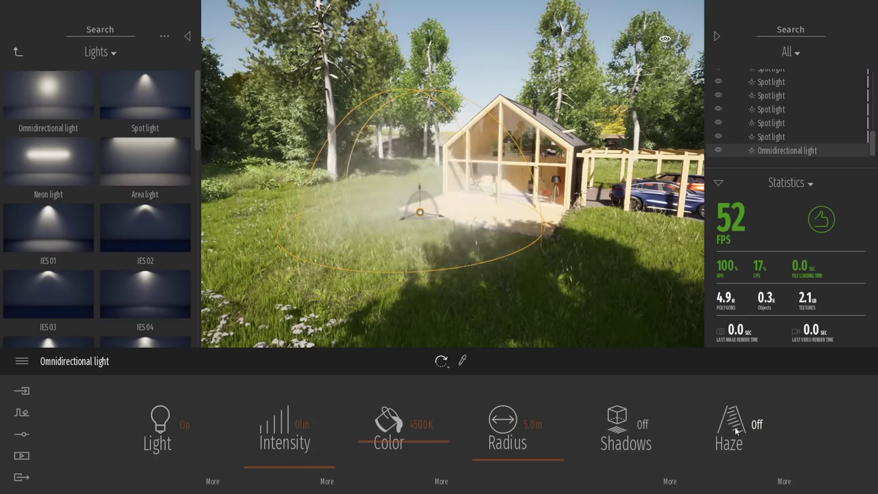
pyautogui.click(738, 435)
# Set the haze tiling to 100% and enlarge the omnidirectional light's radius to 8.7 m
pyautogui.click(783, 481)
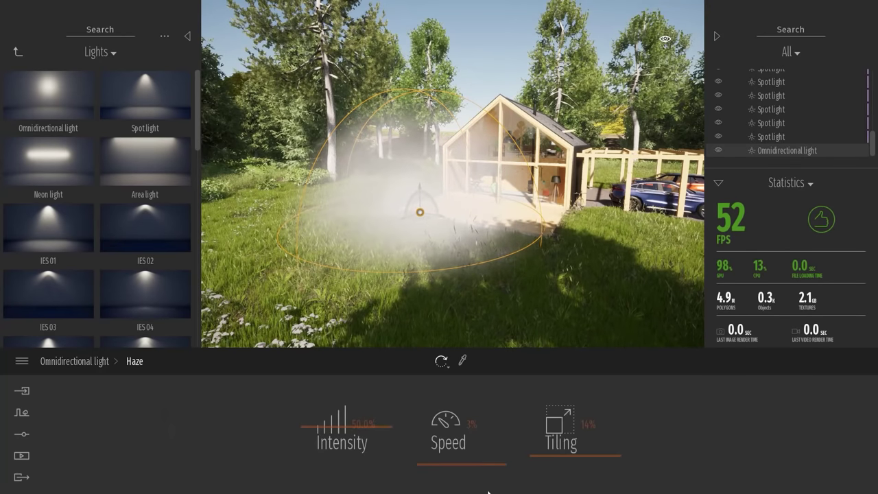
pyautogui.moveTo(562, 452); pyautogui.dragTo(561, 384)
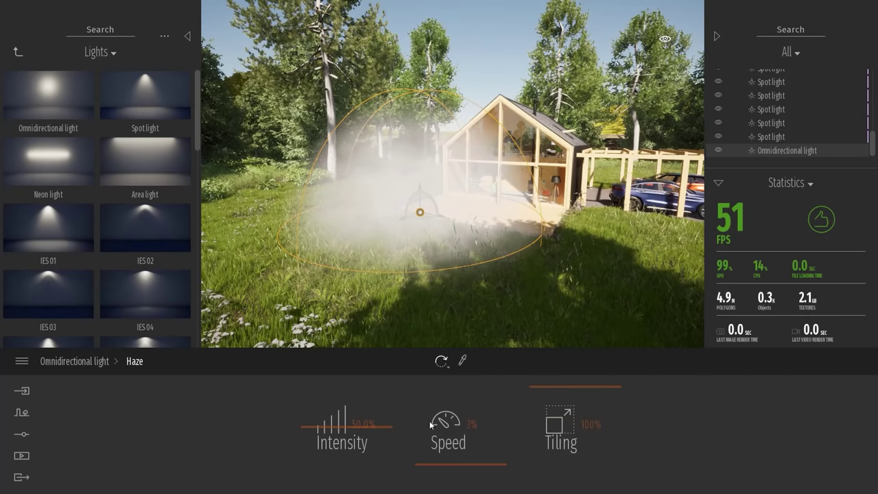
pyautogui.click(90, 364)
pyautogui.moveTo(508, 459); pyautogui.dragTo(507, 453)
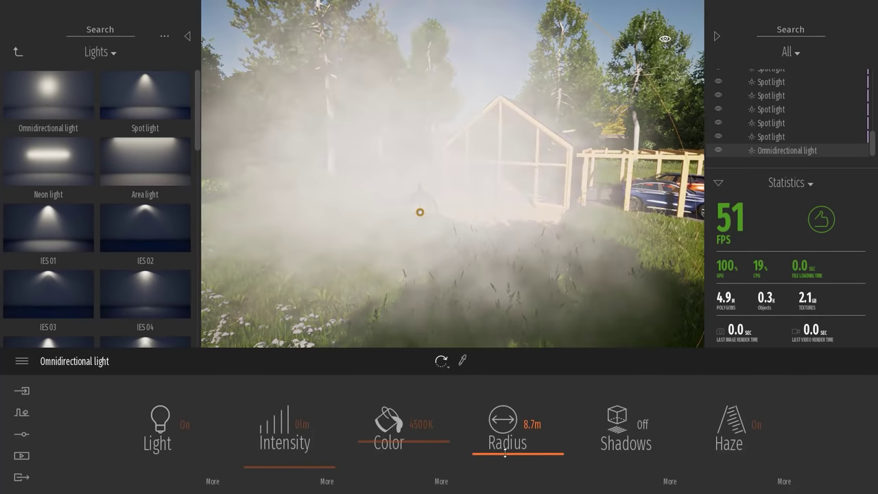
pyautogui.scroll(-3, 475, 269)
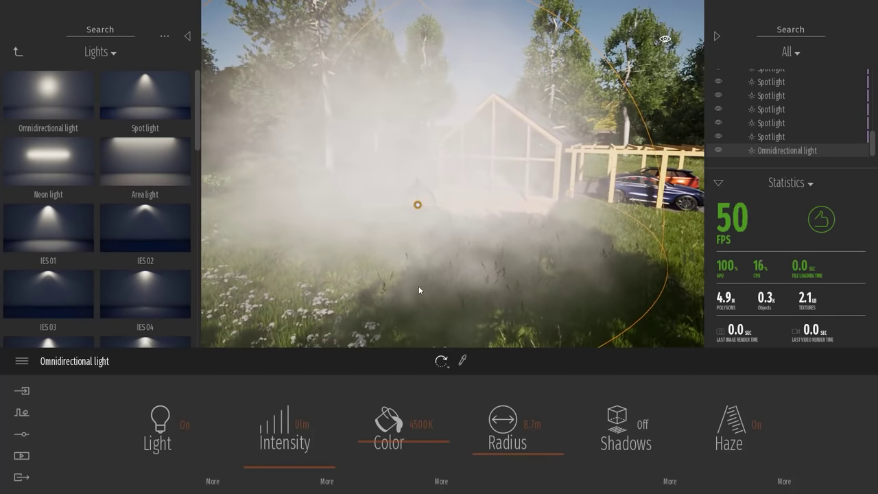
# Set the omnidirectional light's haze speed to 22% and its haze tiling to 23%
pyautogui.click(782, 481)
pyautogui.moveTo(561, 389); pyautogui.dragTo(565, 465)
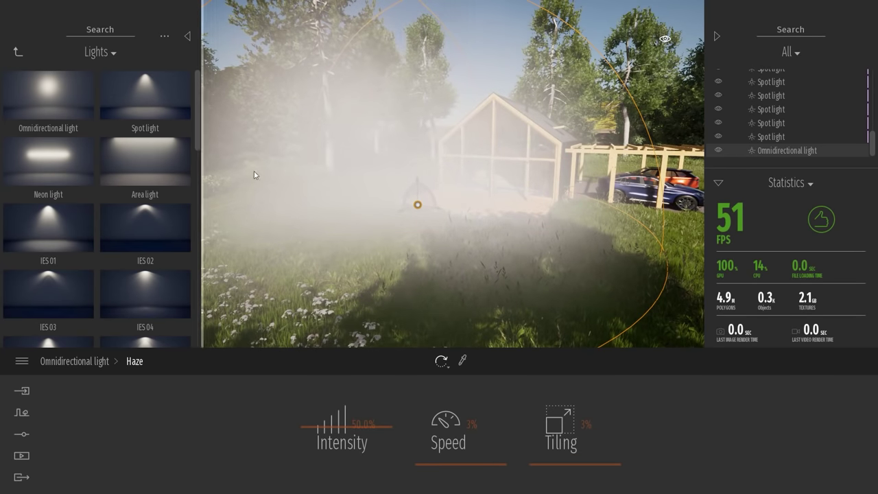
pyautogui.moveTo(453, 456); pyautogui.dragTo(451, 380)
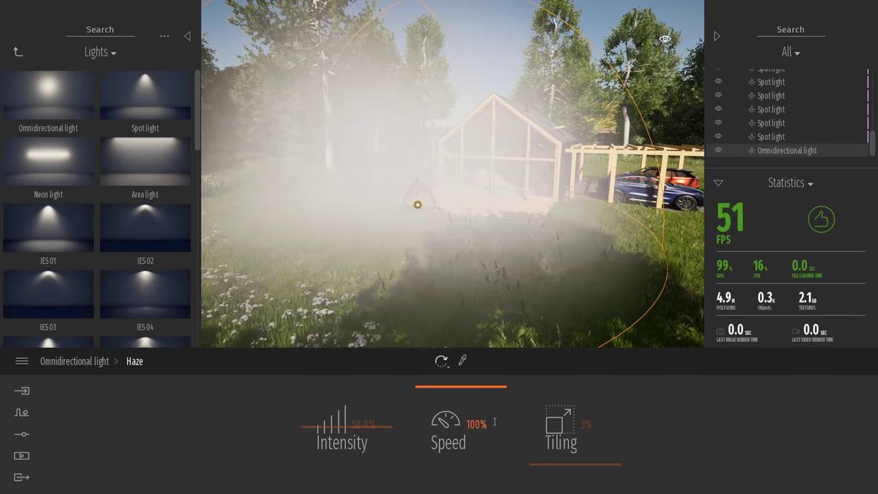
pyautogui.moveTo(551, 454); pyautogui.dragTo(491, 309)
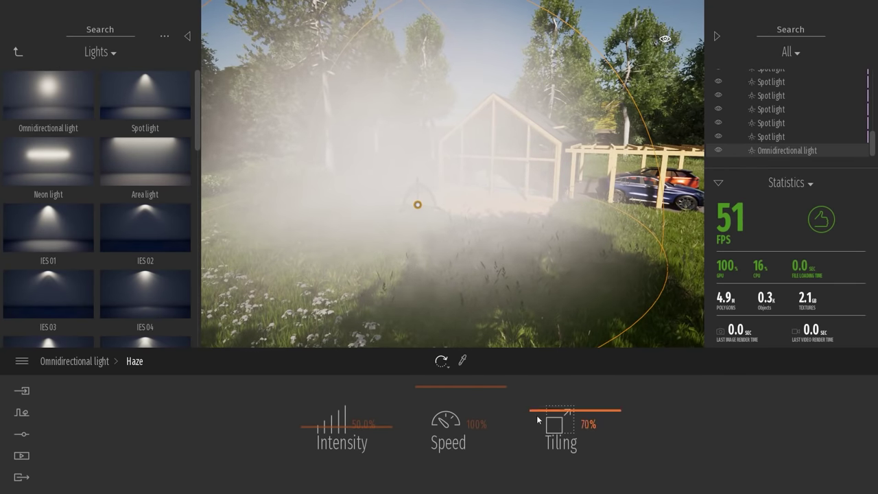
pyautogui.moveTo(539, 417); pyautogui.dragTo(541, 450)
pyautogui.moveTo(468, 399); pyautogui.dragTo(453, 444)
pyautogui.click(89, 363)
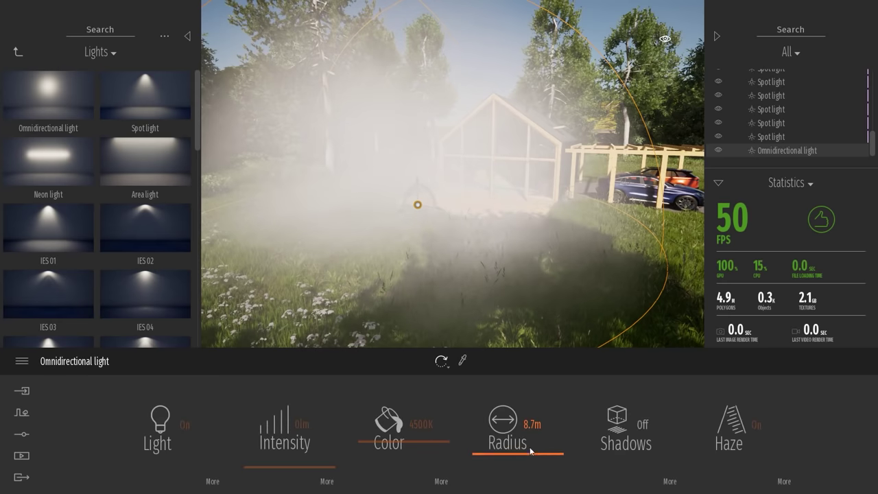
# Enlarge the omnidirectional light's radius to 50 m and lower its haze intensity to 10%
pyautogui.moveTo(520, 451); pyautogui.dragTo(582, 119)
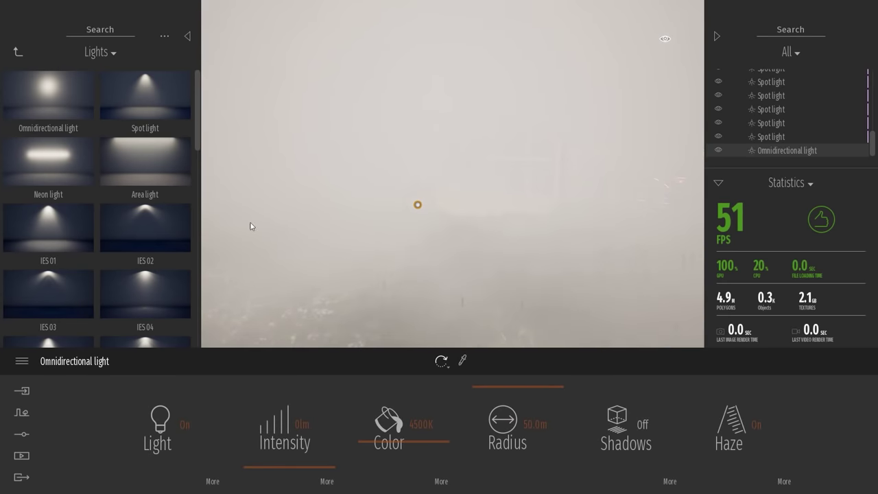
pyautogui.click(782, 482)
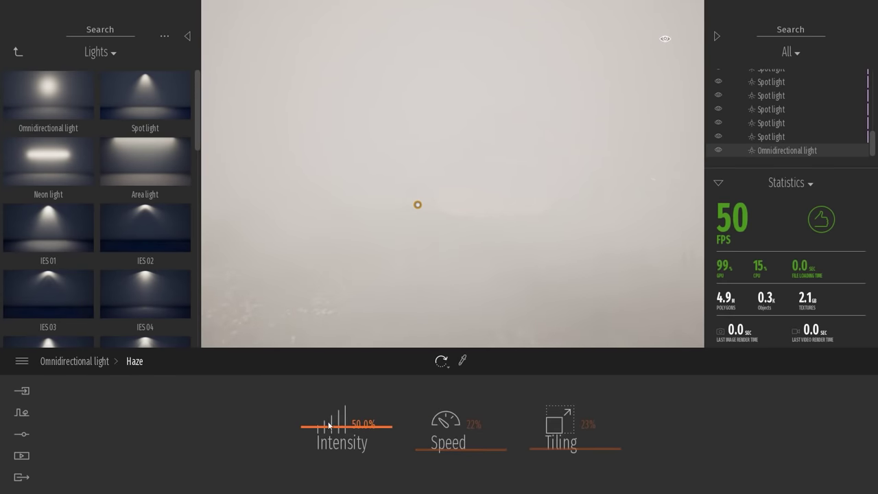
pyautogui.moveTo(329, 425); pyautogui.dragTo(309, 419)
pyautogui.click(309, 420)
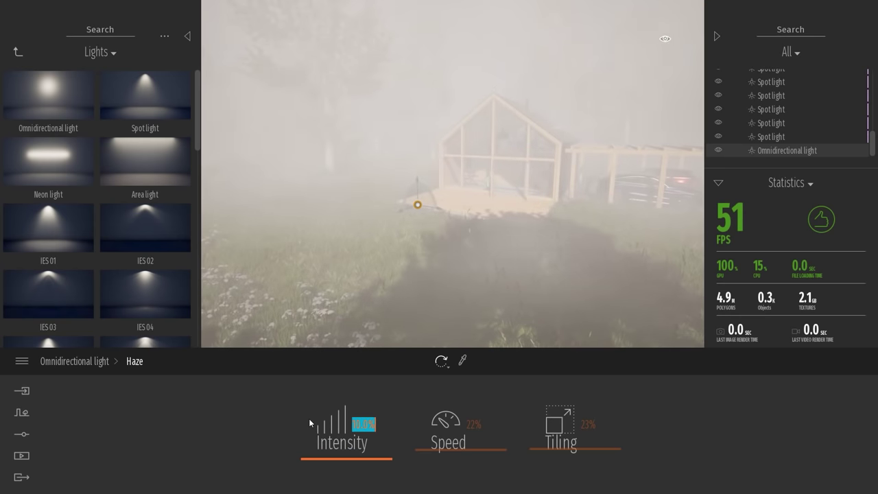
pyautogui.moveTo(458, 244); pyautogui.dragTo(479, 220, button='right')
pyautogui.press('s')
pyautogui.press('w')
pyautogui.moveTo(494, 230); pyautogui.dragTo(496, 211)
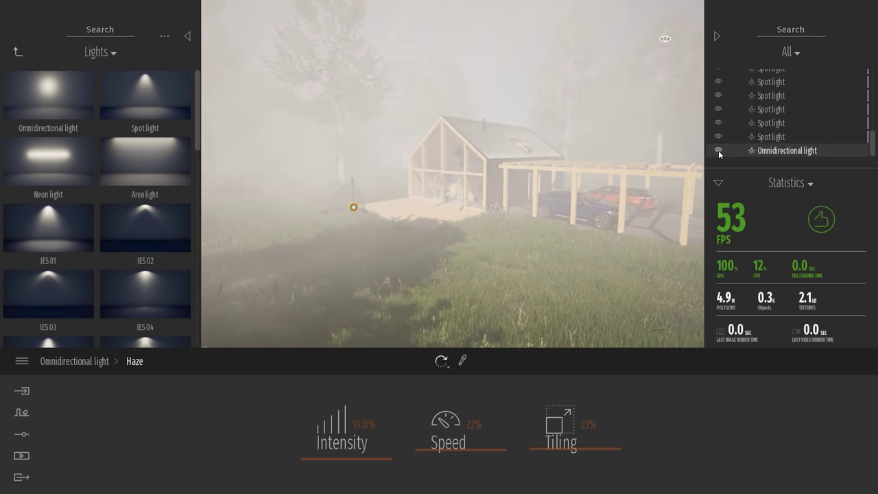
# Hide the omnidirectional light and delete all the spot lights inside the cabin
pyautogui.click(718, 150)
pyautogui.moveTo(424, 237)
pyautogui.mouseDown(button='right')
pyautogui.moveTo(477, 238)
pyautogui.moveTo(432, 236)
pyautogui.mouseUp(button='right')
pyautogui.click(424, 237)
pyautogui.press('w')
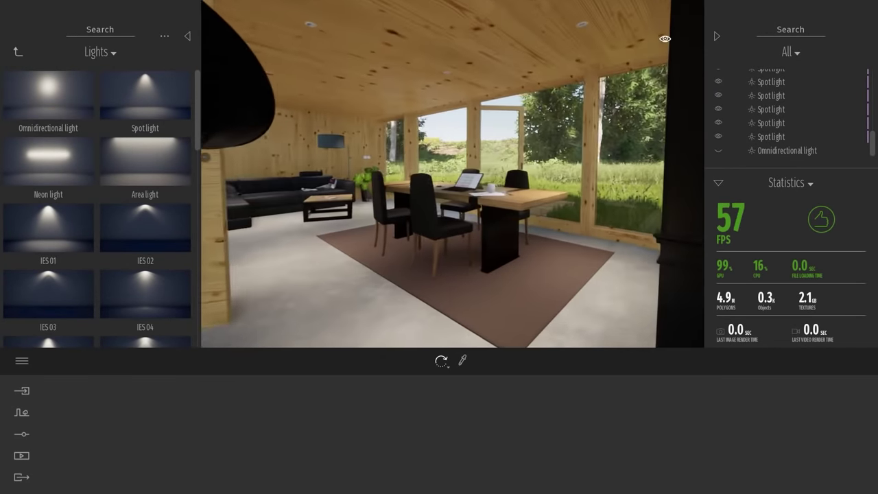
pyautogui.click(719, 186)
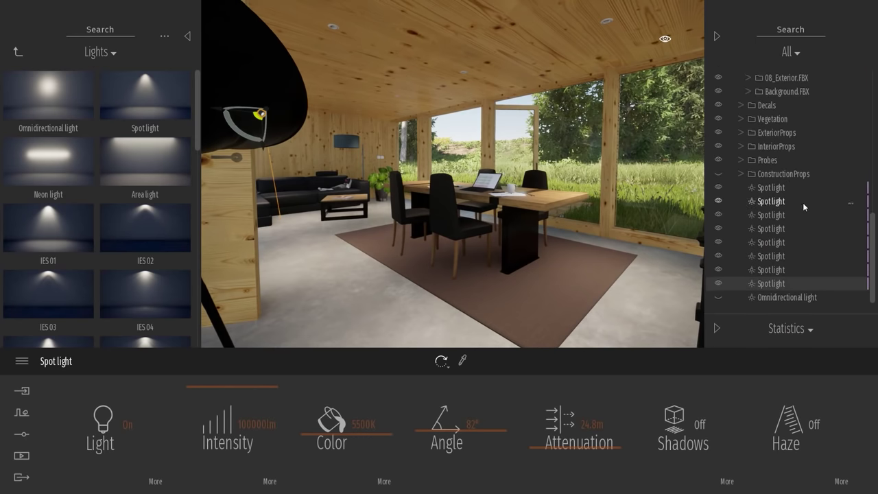
pyautogui.keyDown('shift'); pyautogui.click(718, 190); pyautogui.keyUp('shift')
pyautogui.press('Delete')
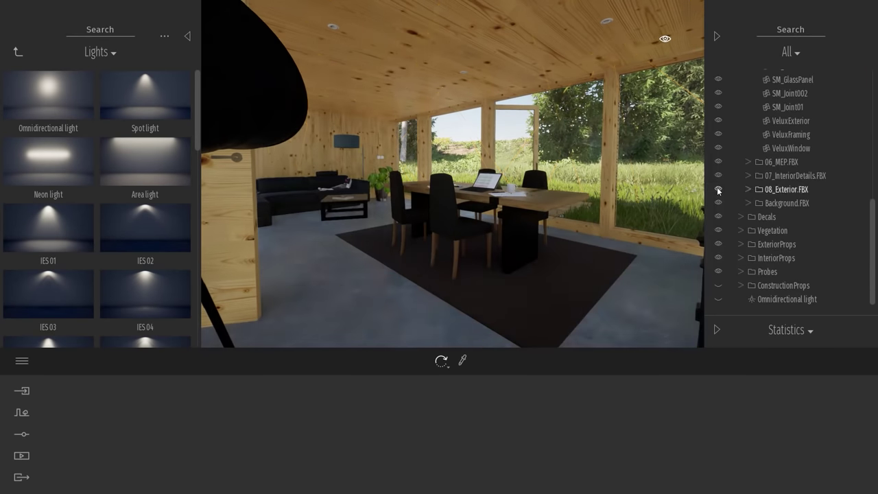
# Create a media image of the interior view of the dining table and sofa area
pyautogui.click(22, 455)
pyautogui.click(291, 457)
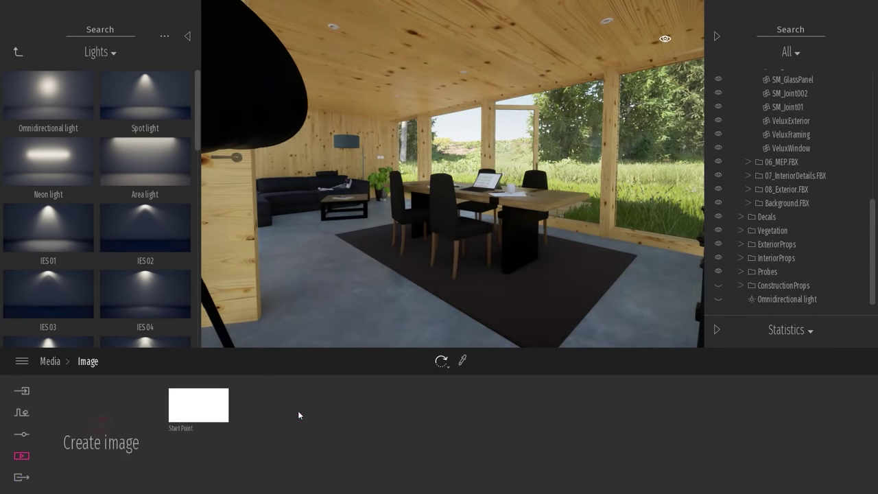
pyautogui.click(102, 418)
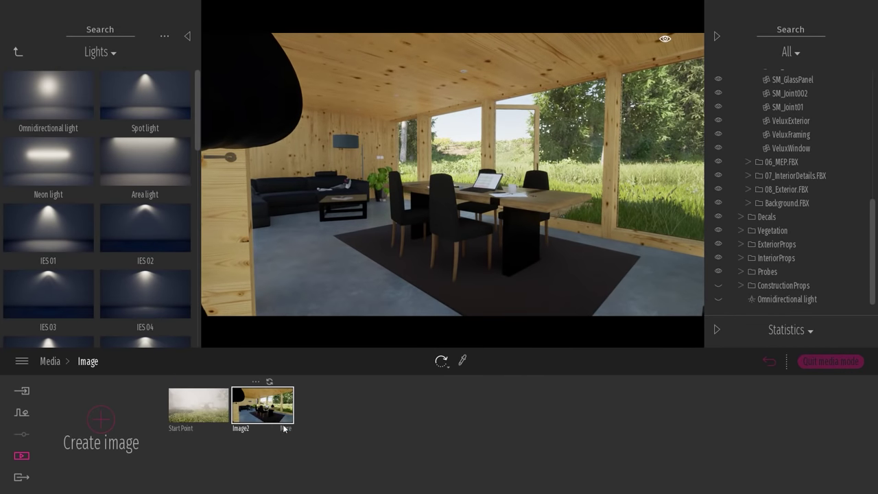
# Examine Image2's settings, including the output size presets and the custom width and height
pyautogui.click(286, 425)
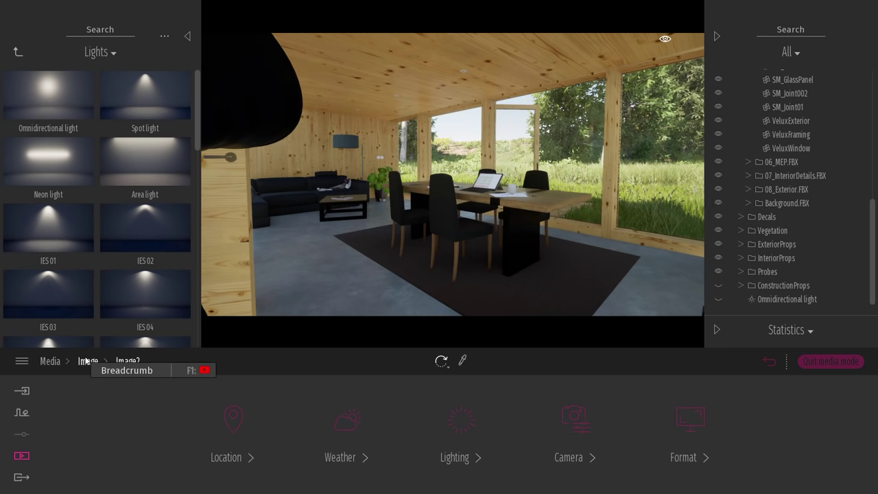
pyautogui.click(86, 362)
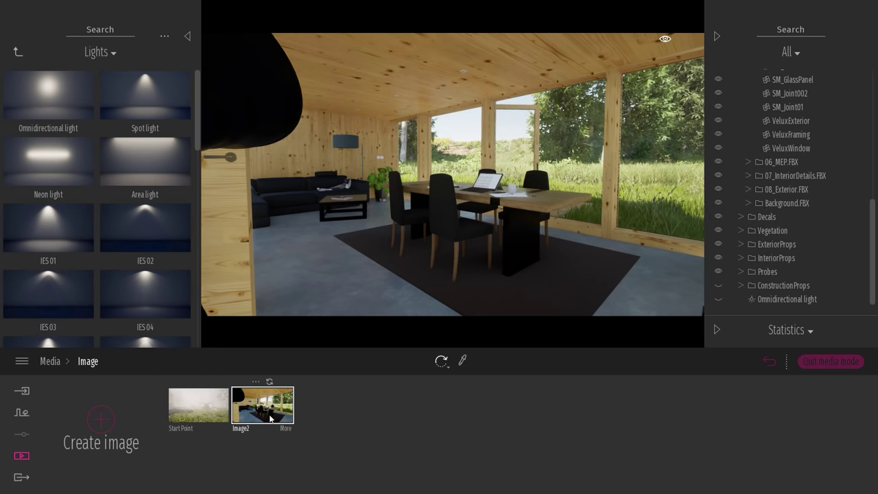
pyautogui.click(288, 428)
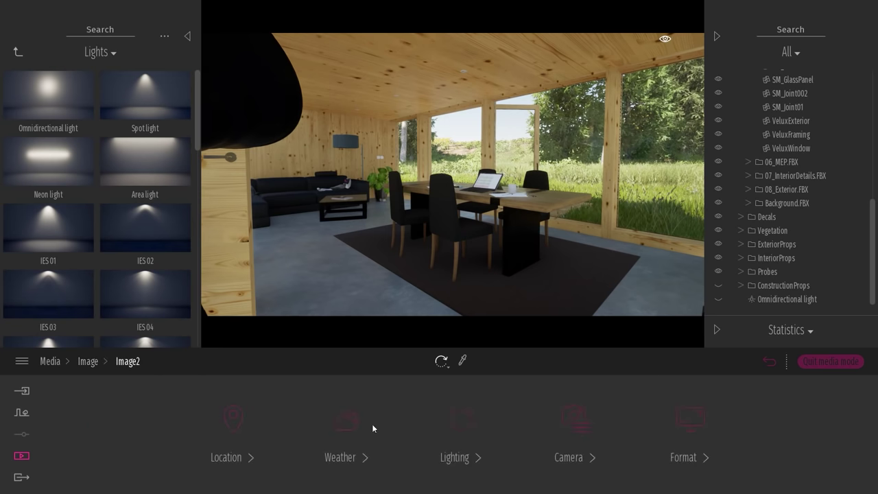
pyautogui.click(684, 421)
pyautogui.click(475, 423)
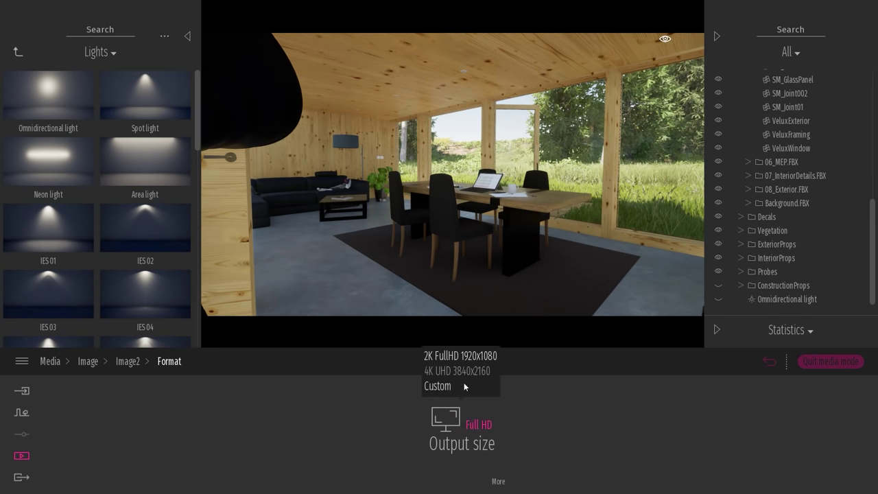
pyautogui.click(496, 480)
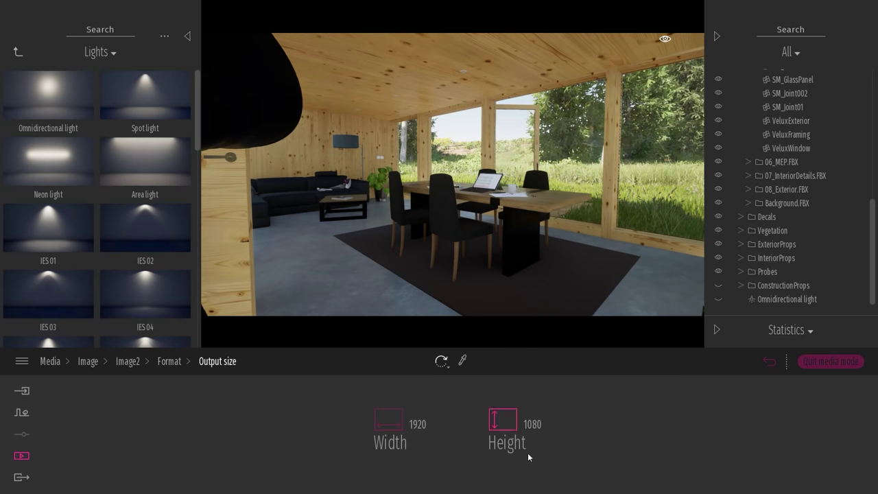
pyautogui.click(163, 364)
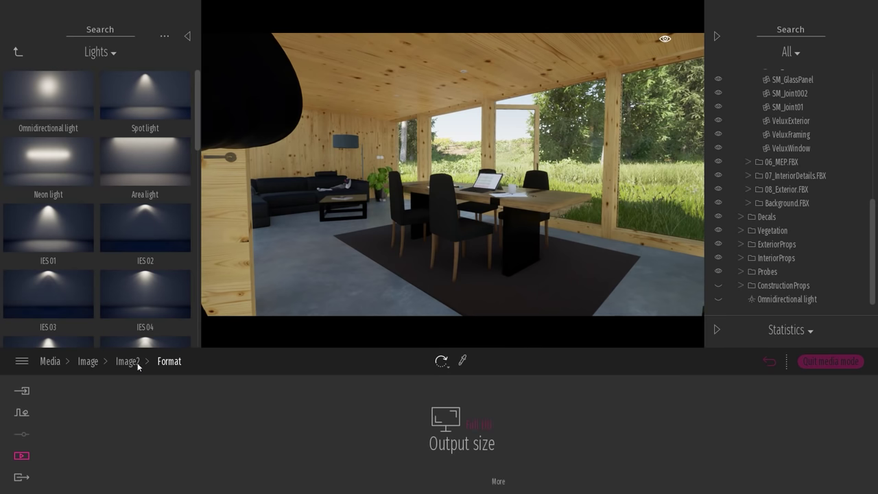
pyautogui.click(131, 361)
# Create a video starting at the interior dining view and add a second keyframe with the camera moved slightly further into the room
pyautogui.click(57, 367)
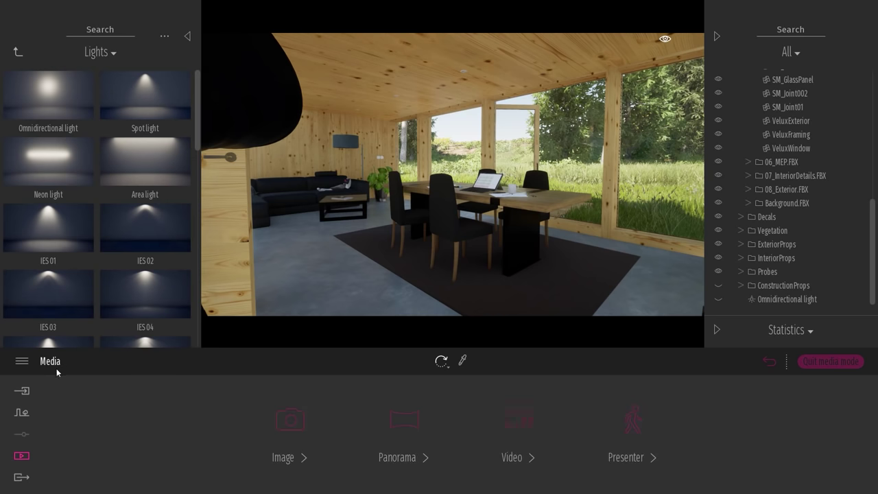
pyautogui.click(534, 428)
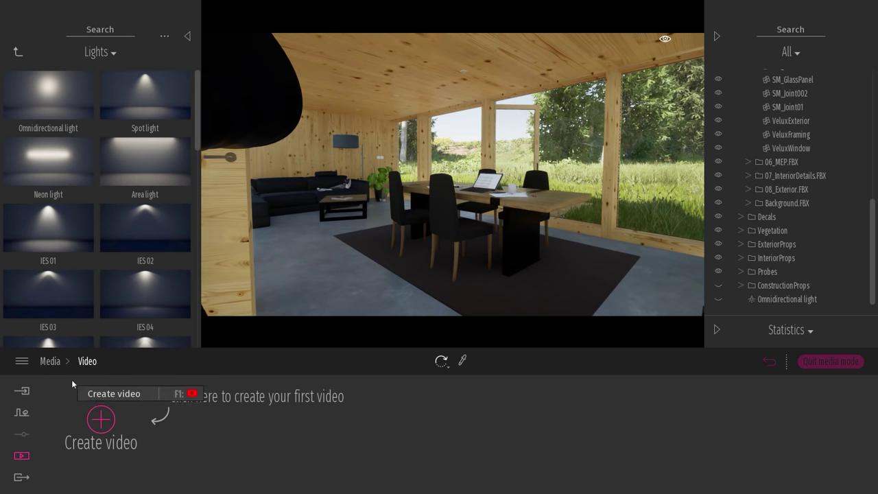
pyautogui.click(101, 420)
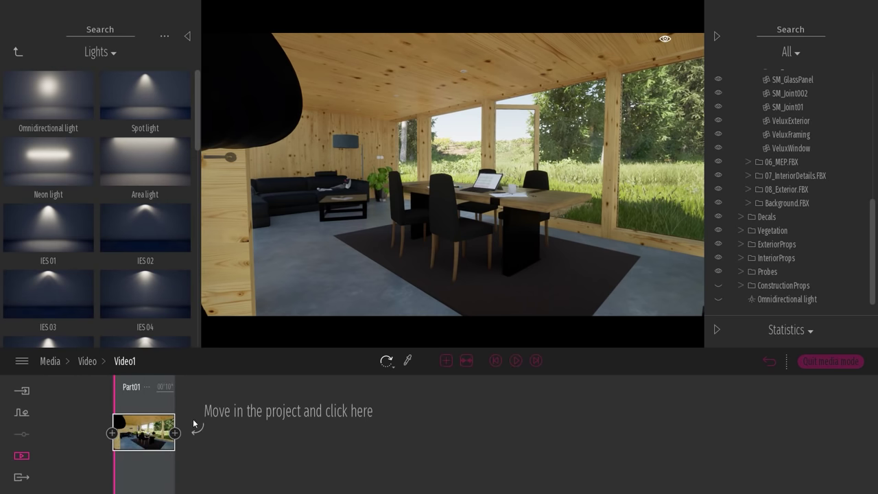
pyautogui.press('w')
pyautogui.press('d')
pyautogui.click(175, 433)
# Add a second part to the video with two keyframes showing the cabin's glazed front from the terrace side
pyautogui.moveTo(447, 226); pyautogui.dragTo(425, 227, button='right')
pyautogui.press('w')
pyautogui.press('s')
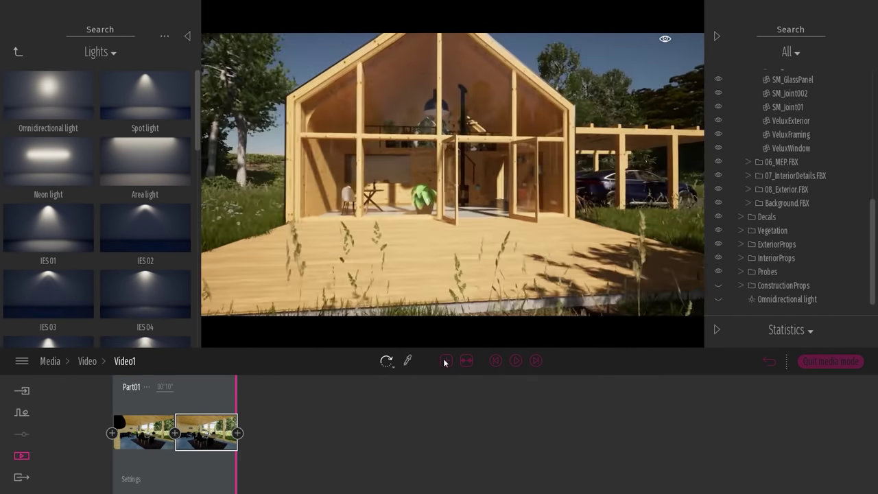
pyautogui.click(445, 361)
pyautogui.press('d')
pyautogui.click(300, 433)
# Reopen Video1 and scrub through its interior and exterior parts to preview the camera moves
pyautogui.moveTo(203, 474); pyautogui.dragTo(149, 466)
pyautogui.click(90, 363)
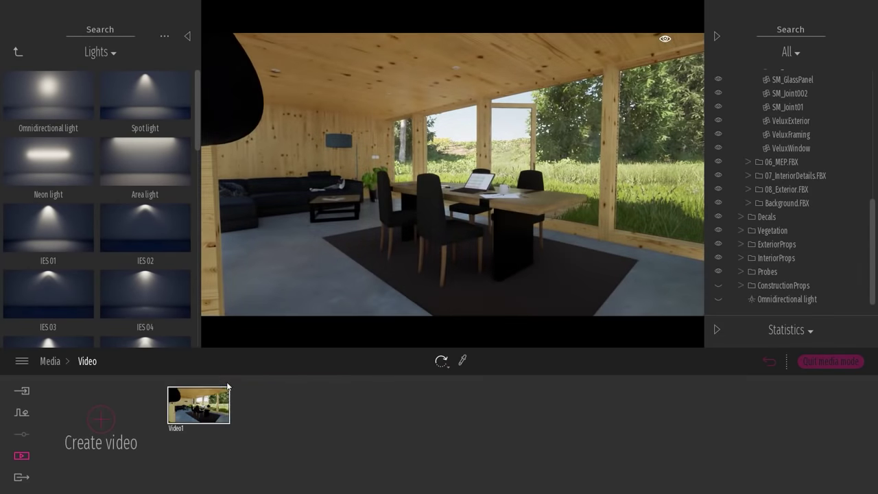
pyautogui.click(197, 405)
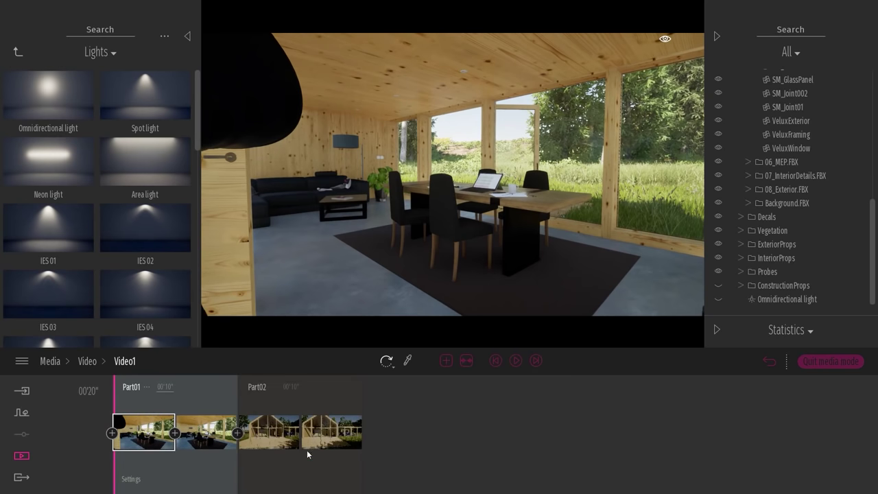
pyautogui.moveTo(130, 469); pyautogui.dragTo(200, 464)
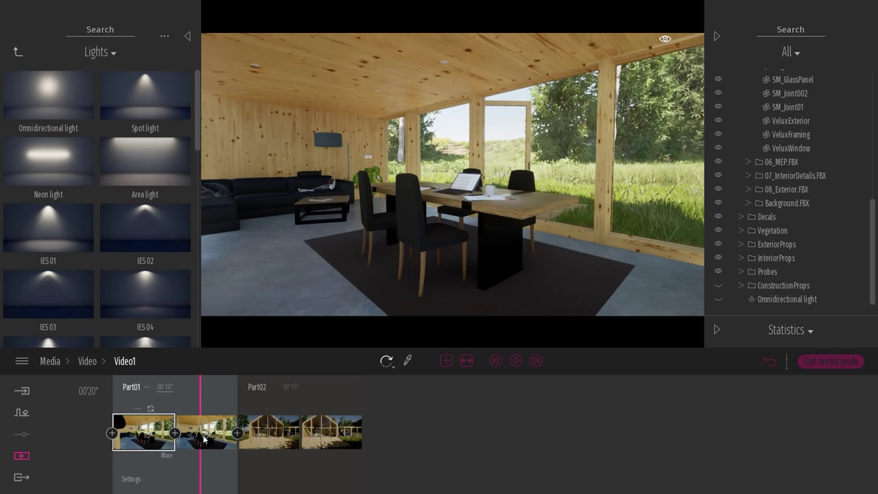
pyautogui.click(298, 471)
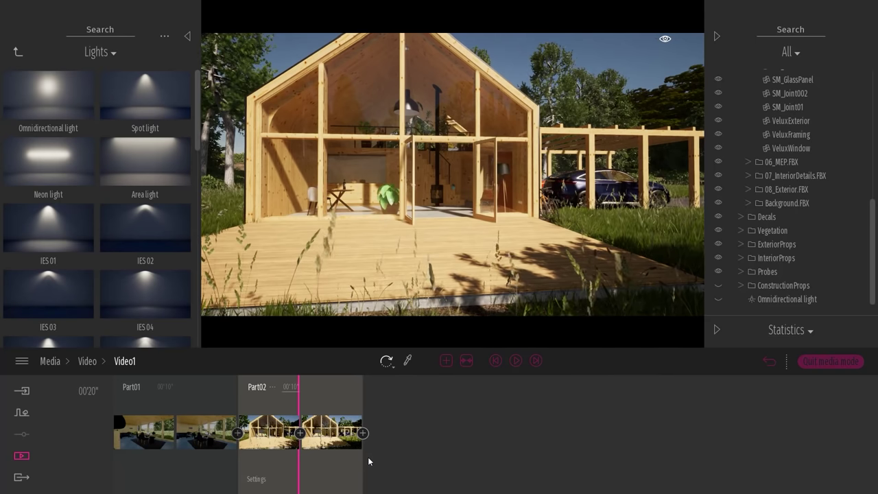
pyautogui.moveTo(339, 417)
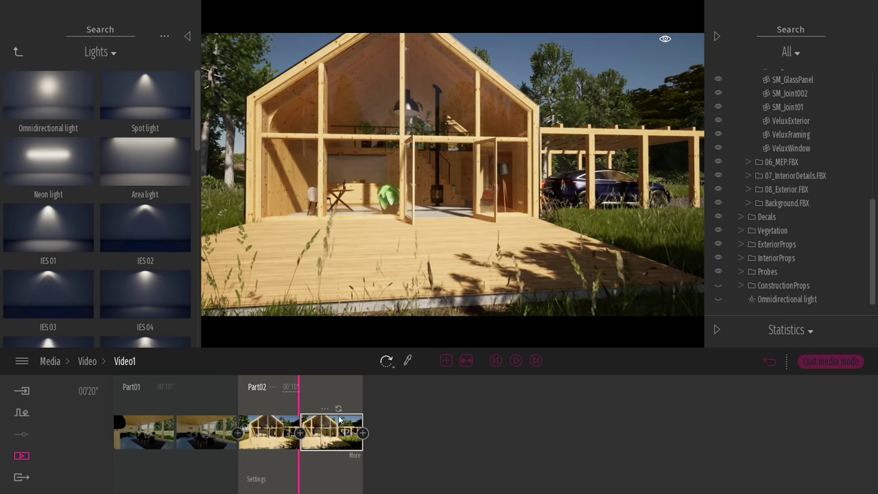
pyautogui.click(204, 472)
pyautogui.moveTo(203, 471); pyautogui.dragTo(172, 472)
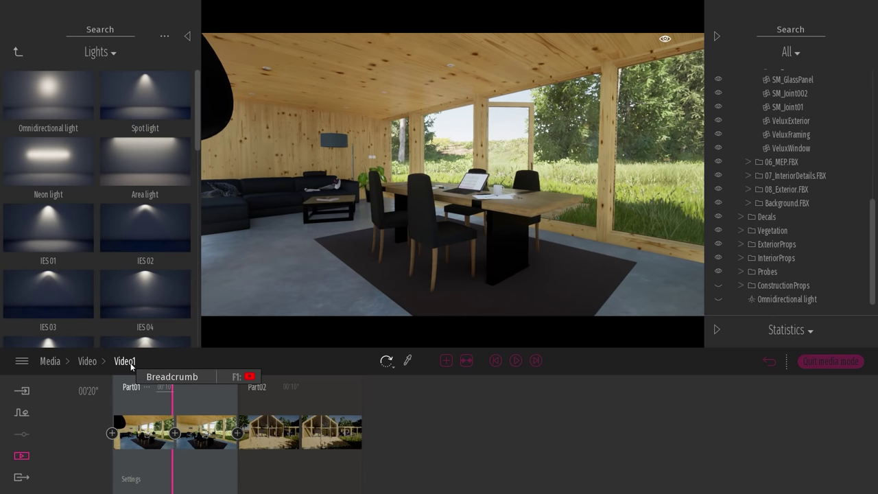
# Examine the output size options in Video1's settings
pyautogui.click(85, 362)
pyautogui.click(198, 404)
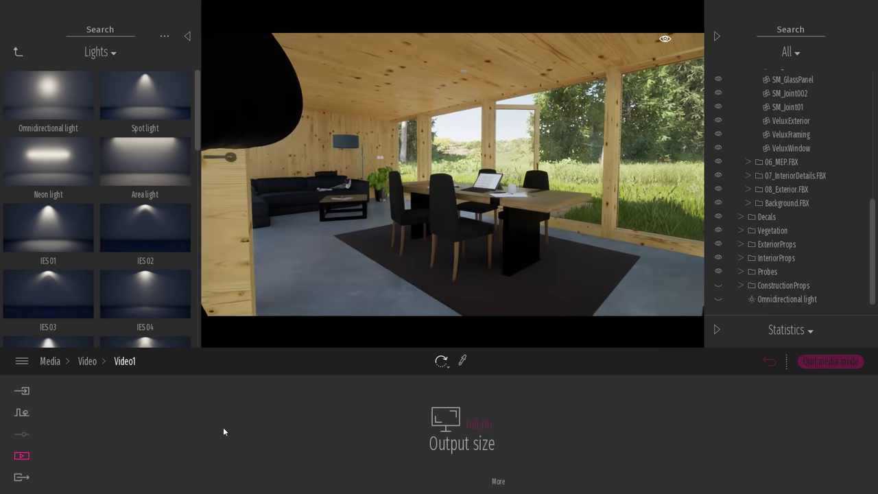
pyautogui.click(456, 418)
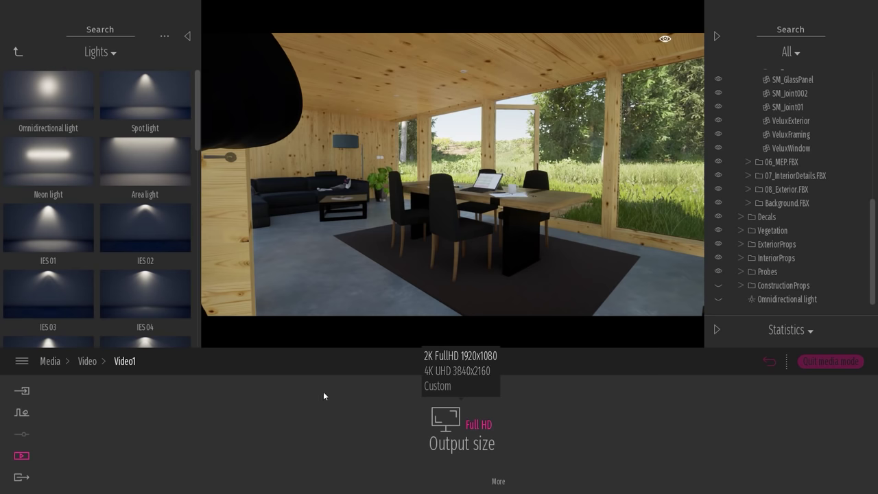
# Set Image2's output size to 4K UHD 3840x2160 and return to the image list
pyautogui.click(49, 360)
pyautogui.click(278, 431)
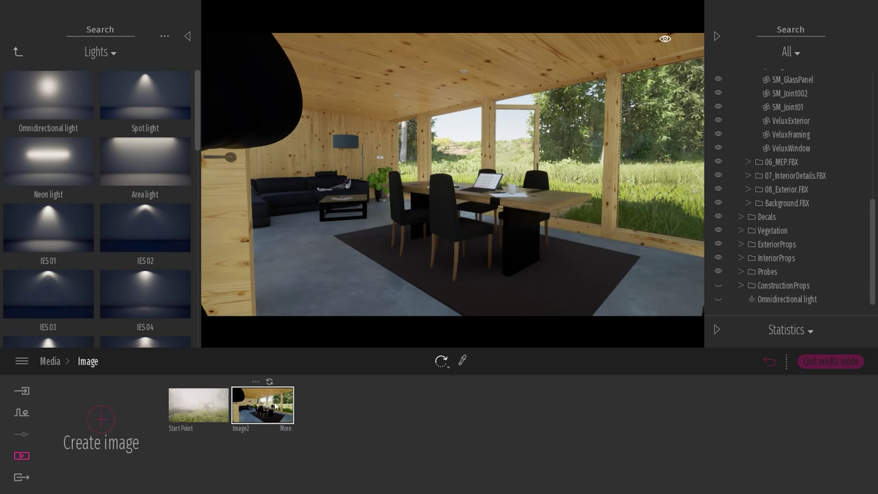
pyautogui.click(286, 419)
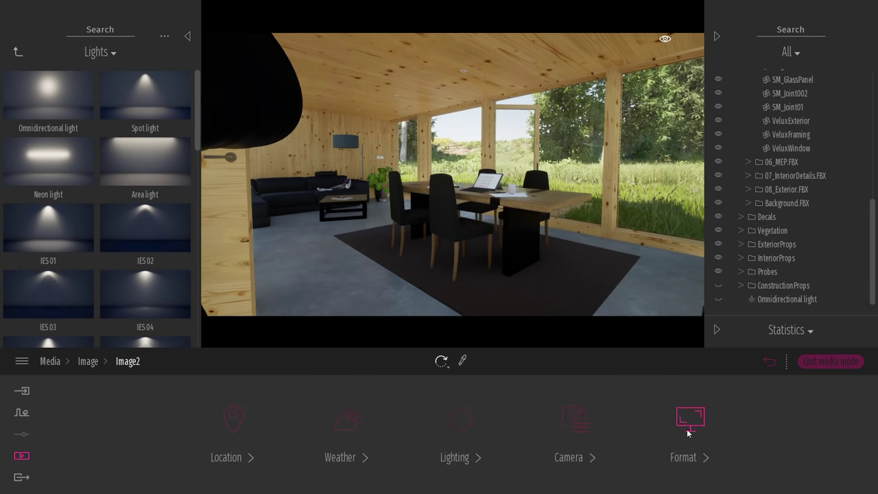
pyautogui.click(692, 414)
pyautogui.click(479, 422)
pyautogui.click(458, 370)
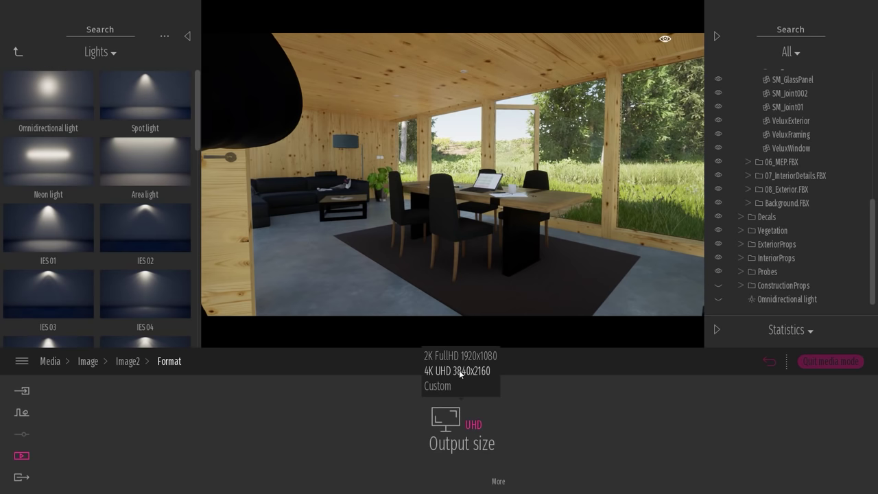
pyautogui.click(131, 361)
pyautogui.click(87, 361)
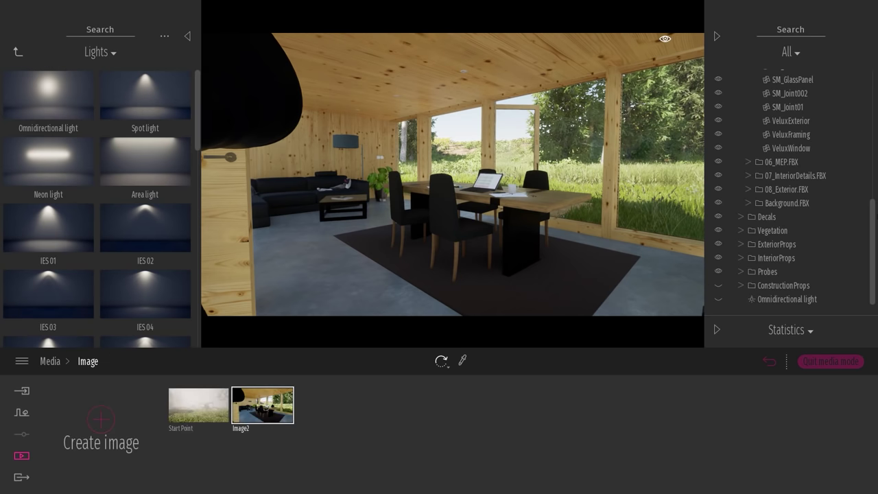
# Collapse the FBX folder in the scenegraph, hide the InteriorProps folder and update Image2 with the emptied room
pyautogui.scroll(10, 741, 99)
pyautogui.click(749, 131)
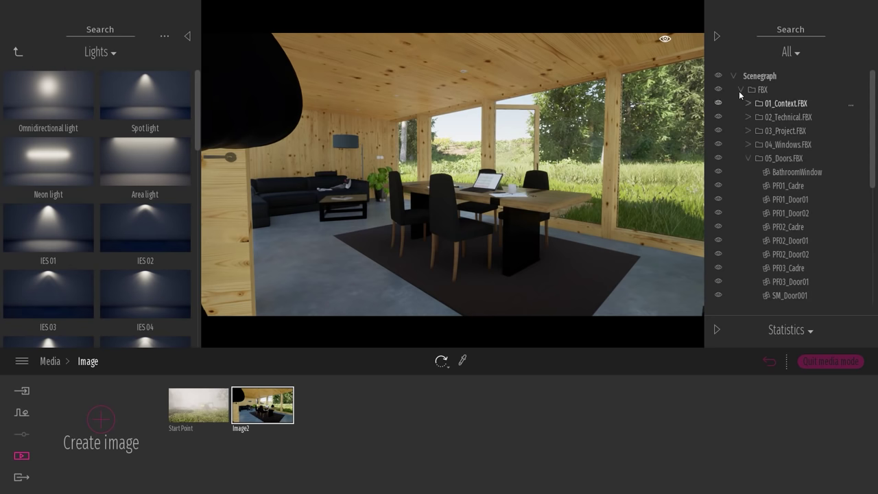
pyautogui.click(740, 90)
pyautogui.click(718, 144)
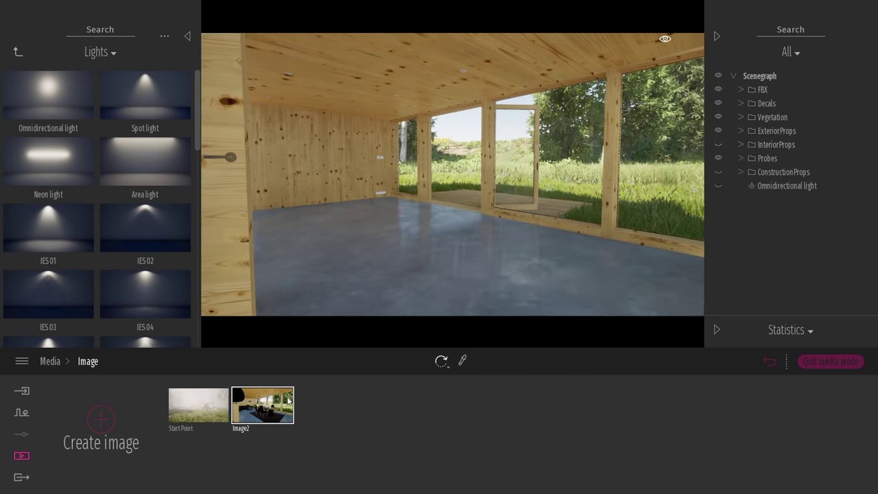
pyautogui.click(273, 386)
pyautogui.click(322, 392)
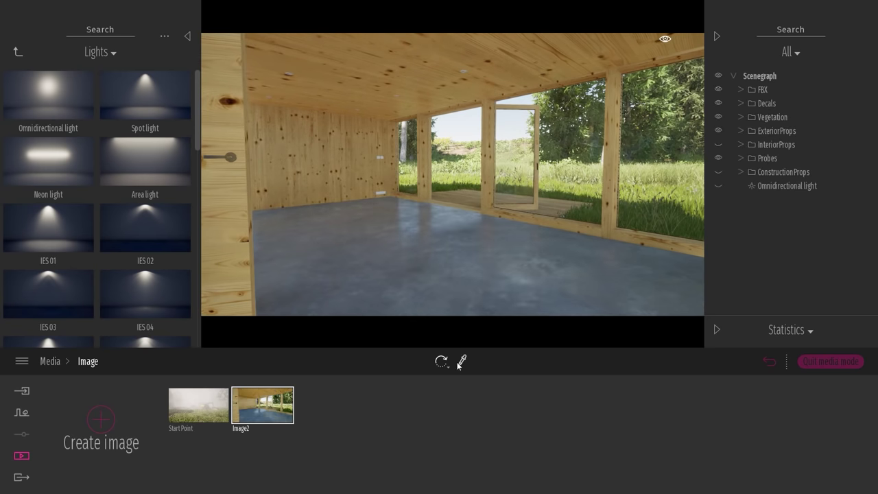
# Pick the floor's Soft concrete 01 material, increase its reflection, and update Image2 with a closer view across the floor
pyautogui.click(499, 275)
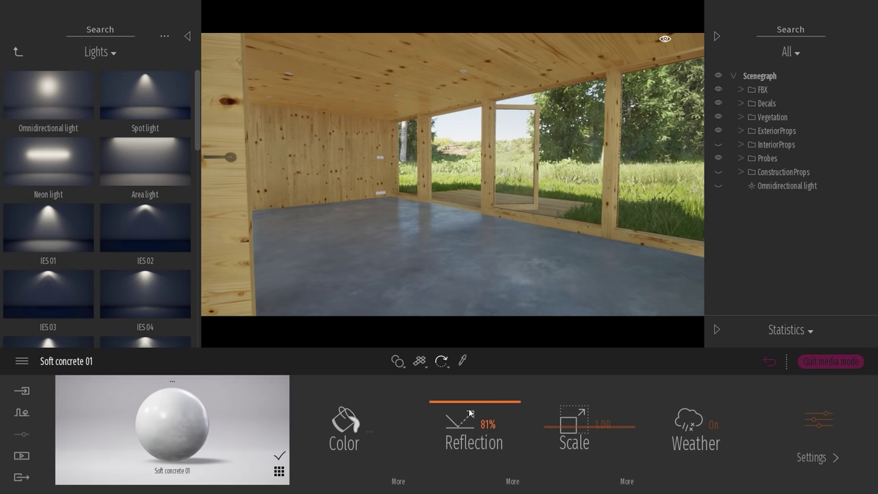
pyautogui.click(771, 362)
pyautogui.press('w')
pyautogui.moveTo(453, 174); pyautogui.dragTo(474, 169, button='right')
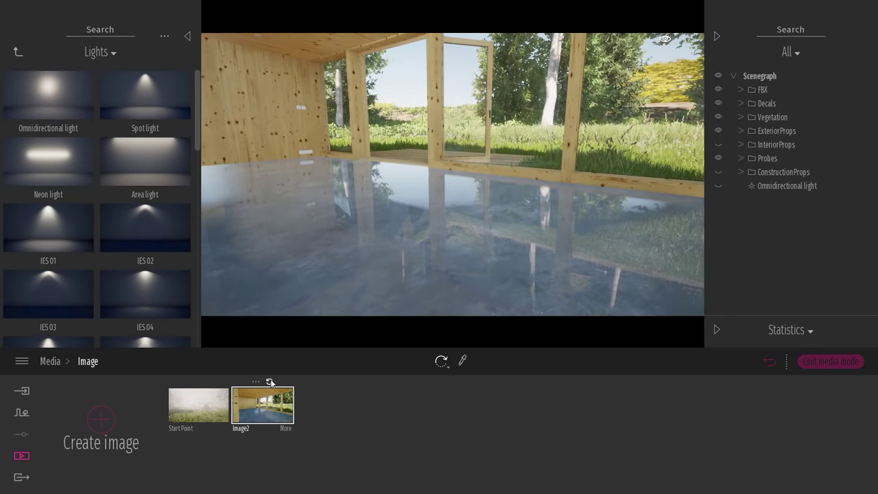
pyautogui.click(270, 382)
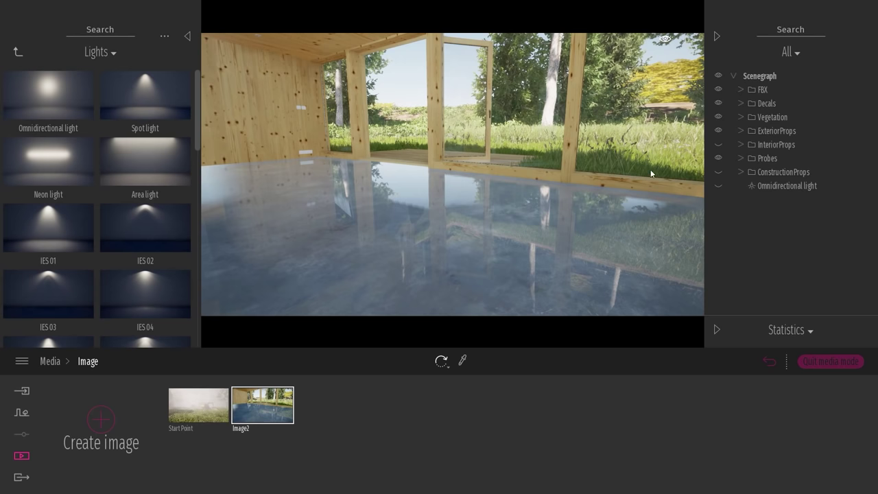
# Hide the Probes folder and update Image2 with a view angled down over the reflective floor
pyautogui.click(718, 158)
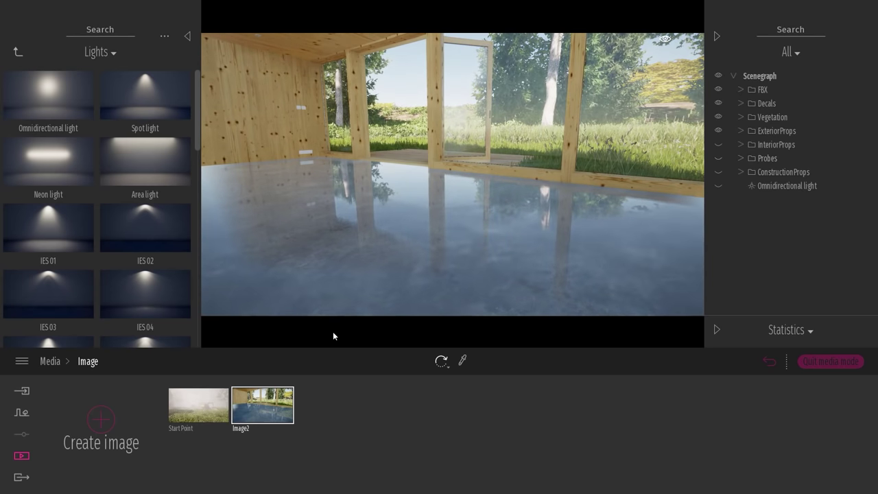
pyautogui.click(269, 383)
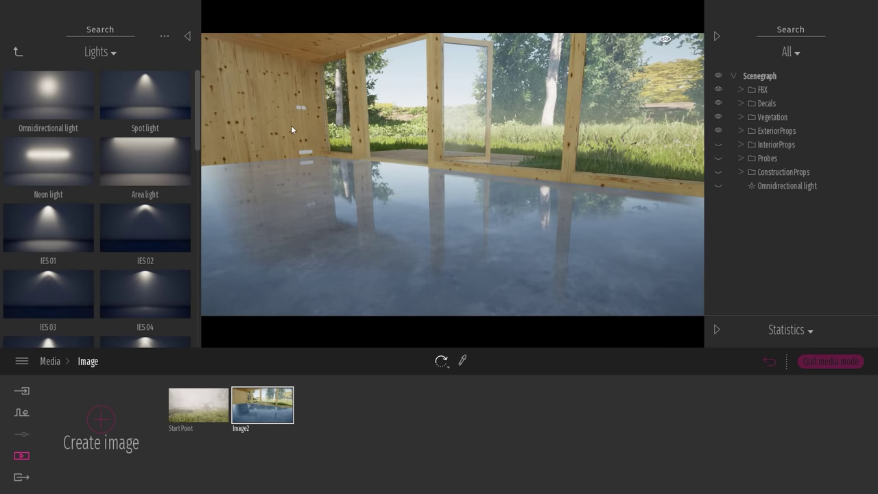
pyautogui.moveTo(477, 168); pyautogui.dragTo(469, 223, button='right')
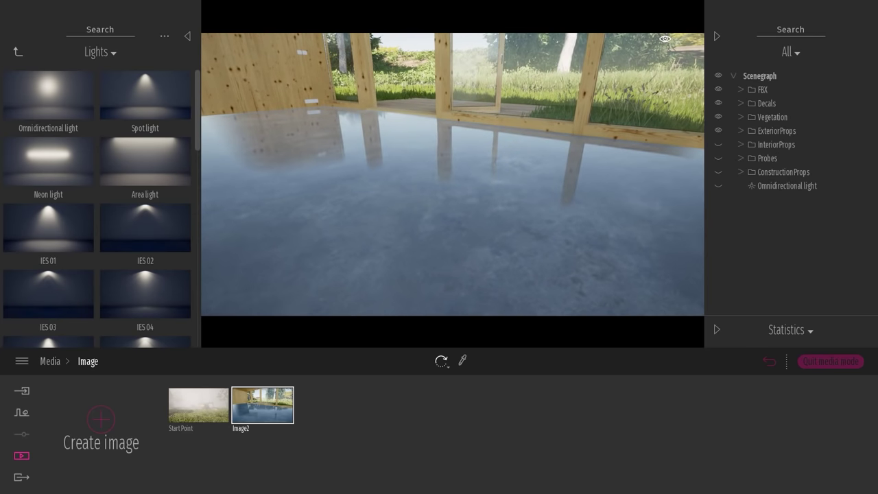
pyautogui.moveTo(488, 102); pyautogui.dragTo(487, 122, button='right')
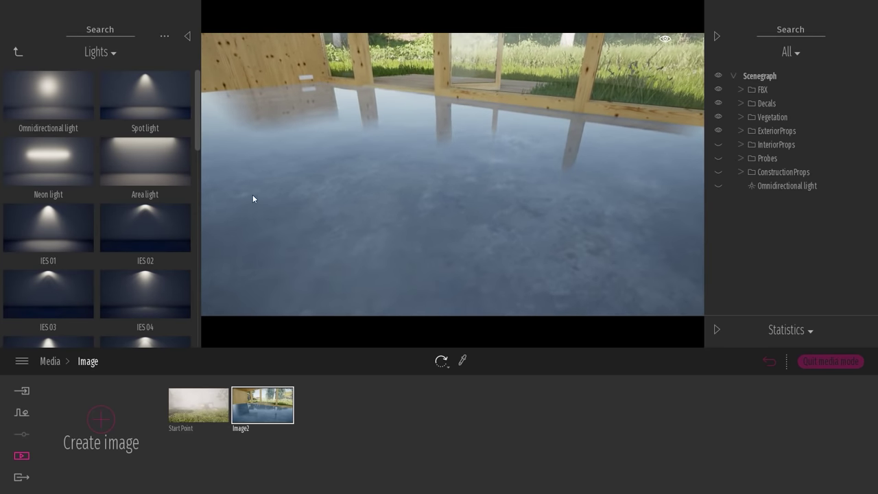
pyautogui.moveTo(282, 164); pyautogui.dragTo(276, 135, button='right')
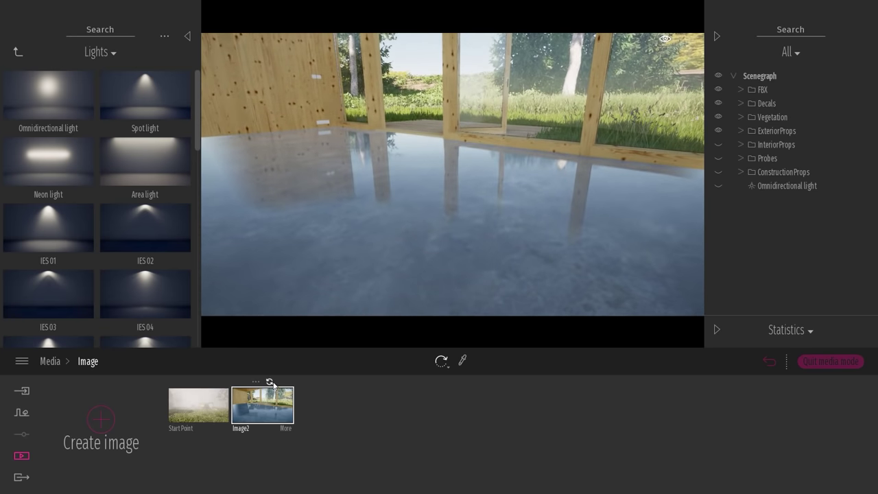
pyautogui.click(270, 382)
pyautogui.moveTo(423, 295)
pyautogui.mouseDown(button='right')
pyautogui.moveTo(428, 274)
pyautogui.moveTo(429, 288)
pyautogui.mouseUp(button='right')
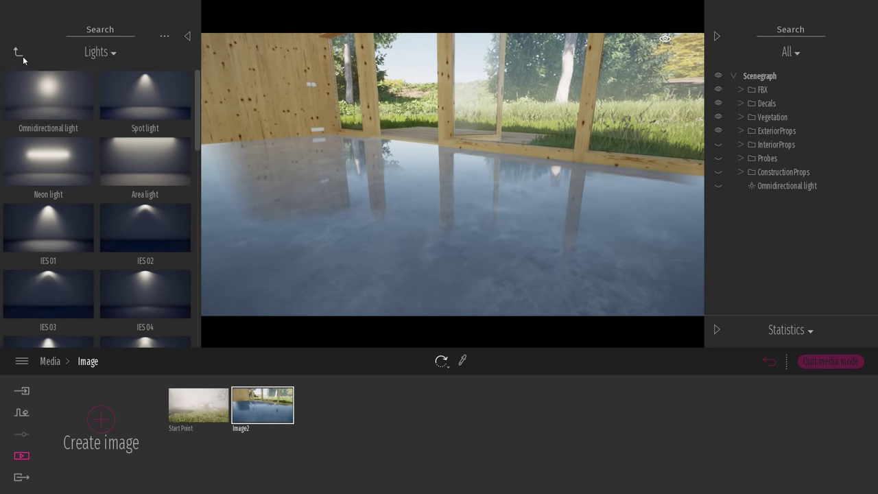
# Add a Box Reflection Probe from the library to the room near the open glazed door, raised above the floor, and return to Image2's view
pyautogui.click(17, 52)
pyautogui.click(64, 304)
pyautogui.click(138, 109)
pyautogui.moveTo(173, 126); pyautogui.dragTo(456, 238)
pyautogui.moveTo(500, 241); pyautogui.dragTo(523, 162, button='right')
pyautogui.moveTo(523, 162); pyautogui.dragTo(549, 206, button='middle')
pyautogui.click(769, 362)
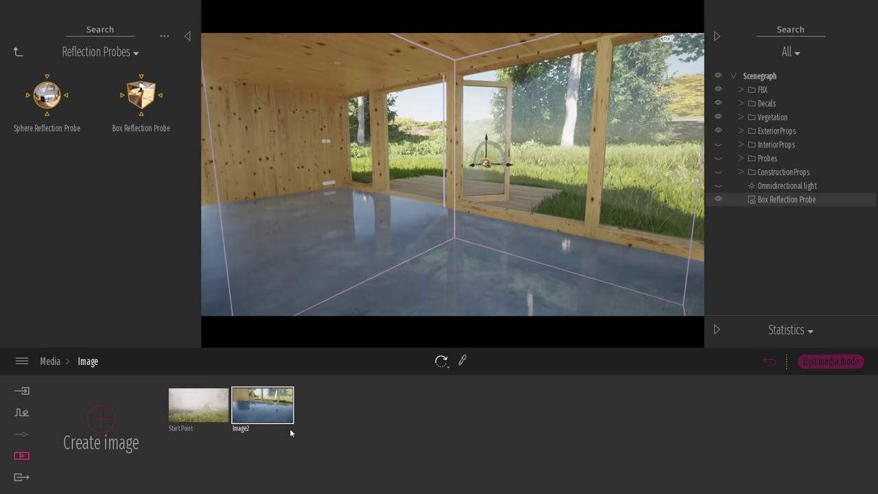
pyautogui.click(288, 420)
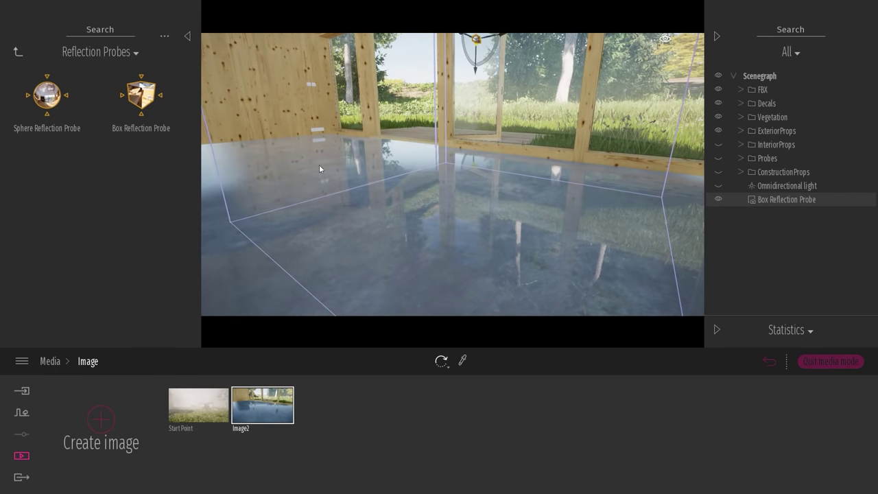
# Set the Box Reflection Probe's size to about 6.85 m and return to the image list
pyautogui.click(794, 200)
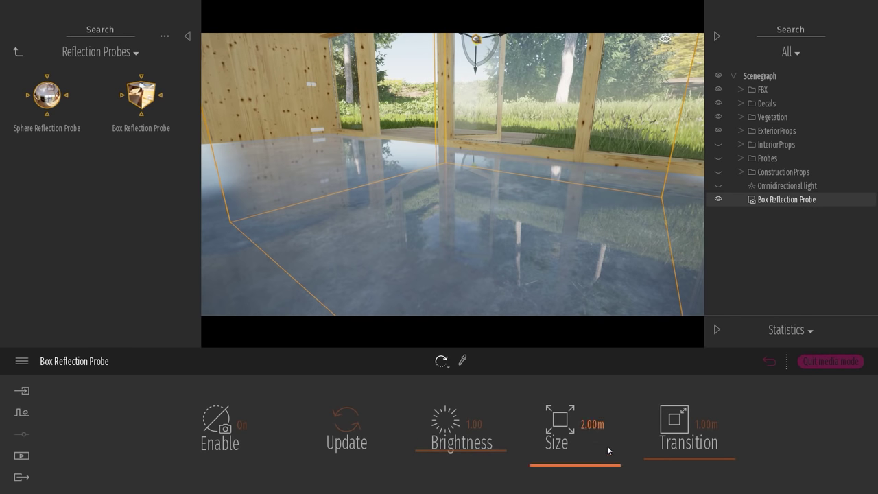
pyautogui.moveTo(425, 161); pyautogui.dragTo(381, 160, button='right')
pyautogui.scroll(-2, 382, 160)
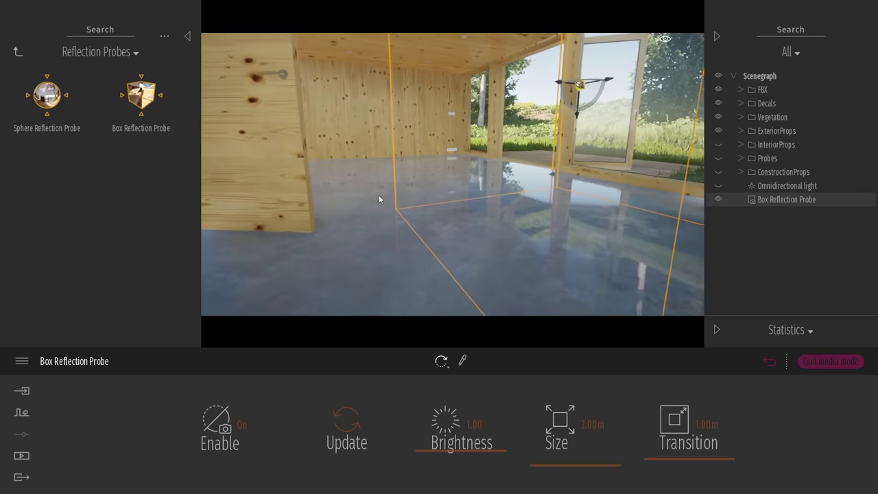
pyautogui.moveTo(379, 194); pyautogui.dragTo(425, 199, button='right')
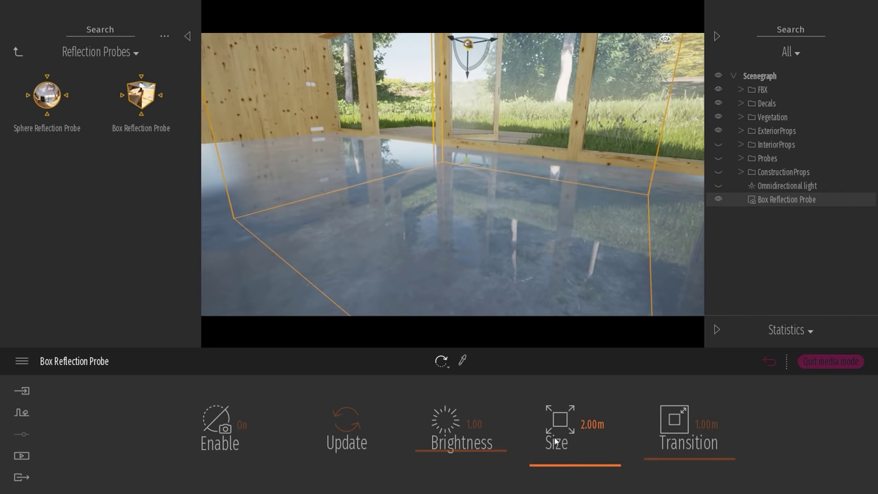
pyautogui.moveTo(567, 464); pyautogui.dragTo(566, 456)
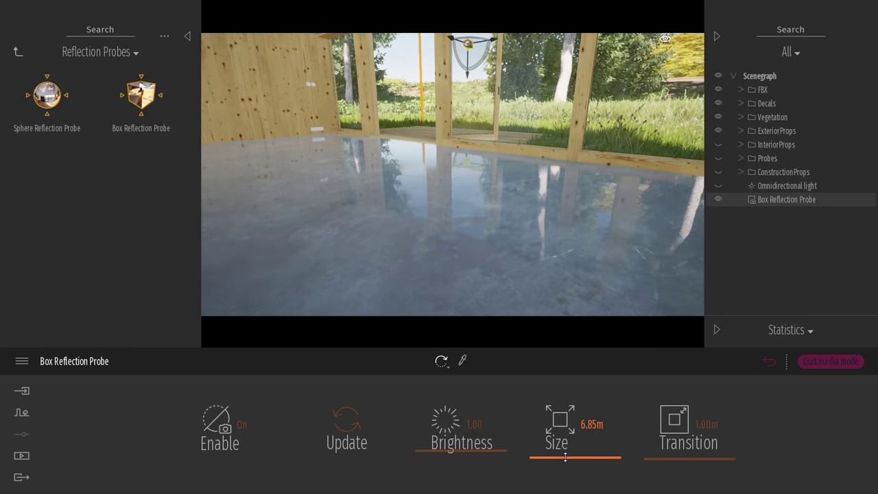
pyautogui.click(766, 364)
pyautogui.click(278, 411)
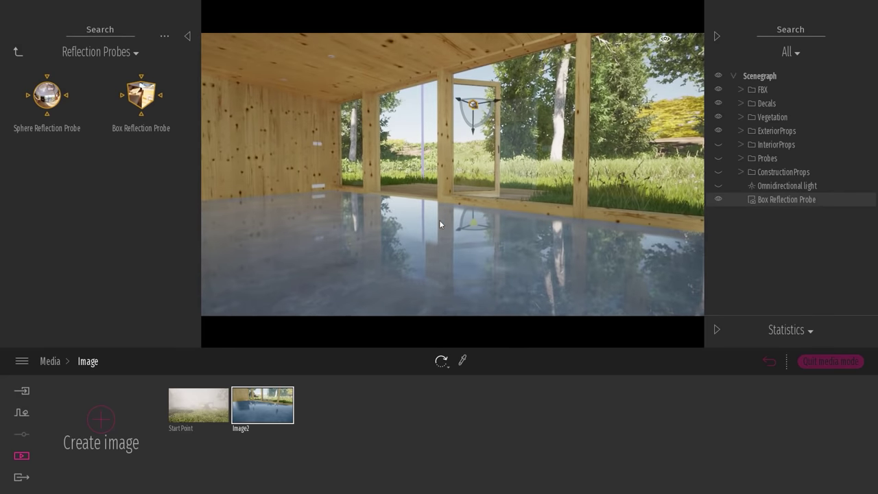
# Toggle the Box Reflection Probe's visibility off and on to compare the reflections on the concrete floor
pyautogui.click(718, 199)
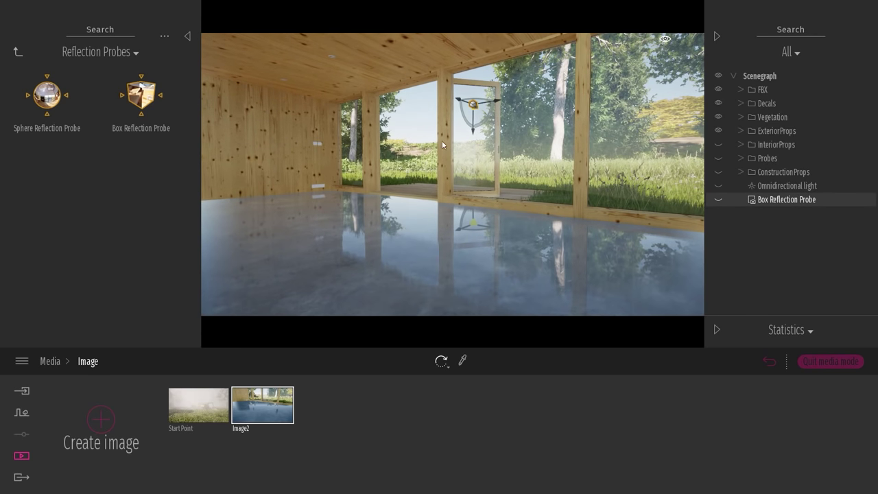
pyautogui.click(716, 200)
pyautogui.moveTo(604, 195); pyautogui.dragTo(607, 284, button='right')
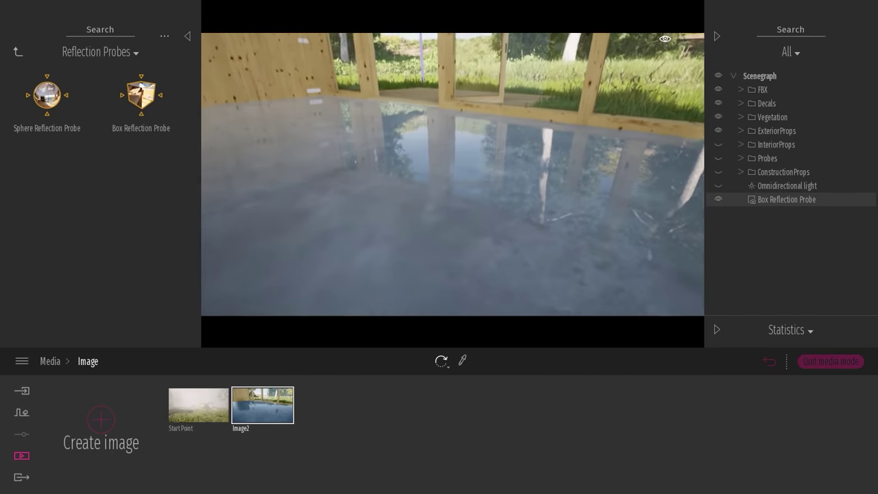
pyautogui.moveTo(453, 143); pyautogui.dragTo(468, 121, button='right')
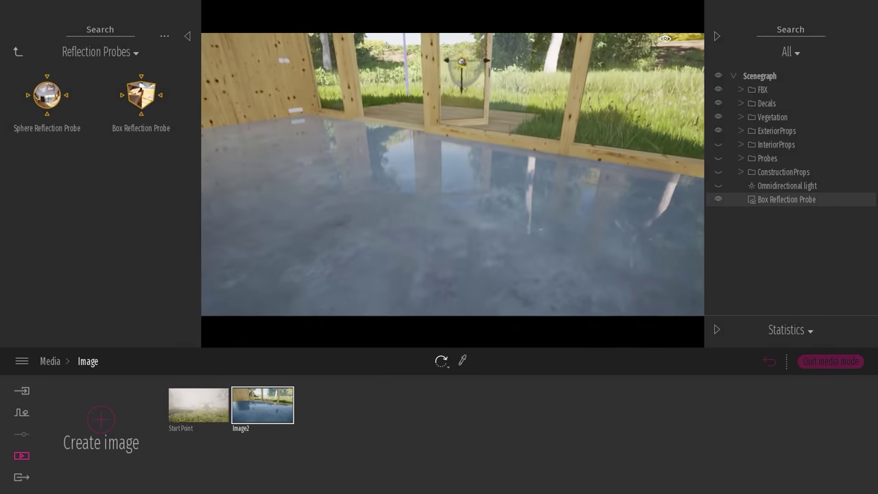
# Shift the Box Reflection Probe slightly sideways, hide it, and update Image2 with the current view
pyautogui.moveTo(462, 63); pyautogui.dragTo(478, 61)
pyautogui.moveTo(504, 172); pyautogui.dragTo(516, 158, button='right')
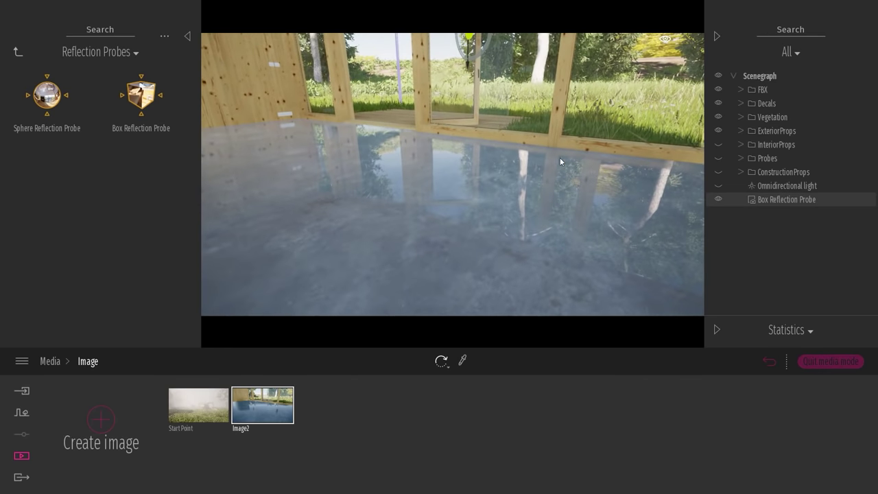
pyautogui.click(717, 198)
pyautogui.click(270, 382)
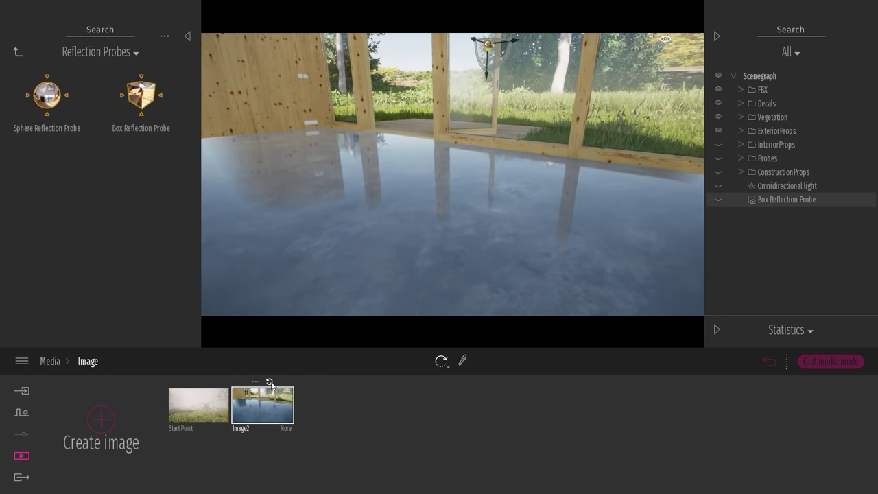
# Open the additional image settings for export
pyautogui.click(22, 477)
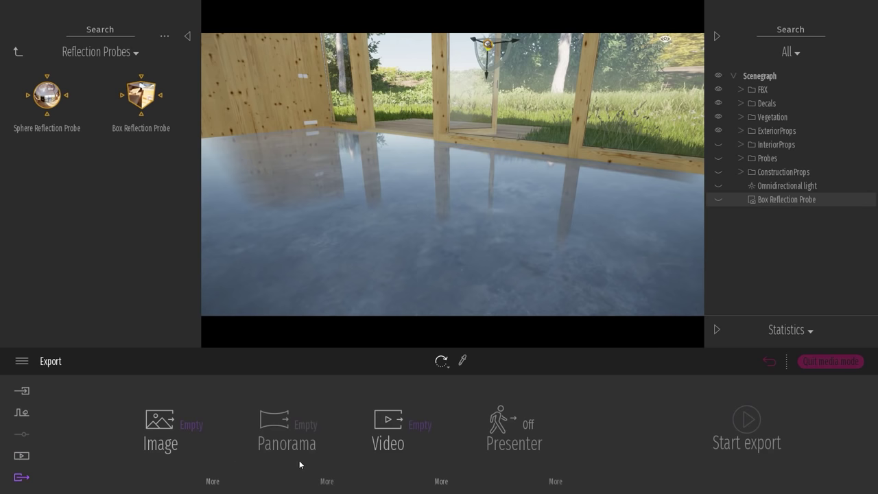
pyautogui.click(213, 481)
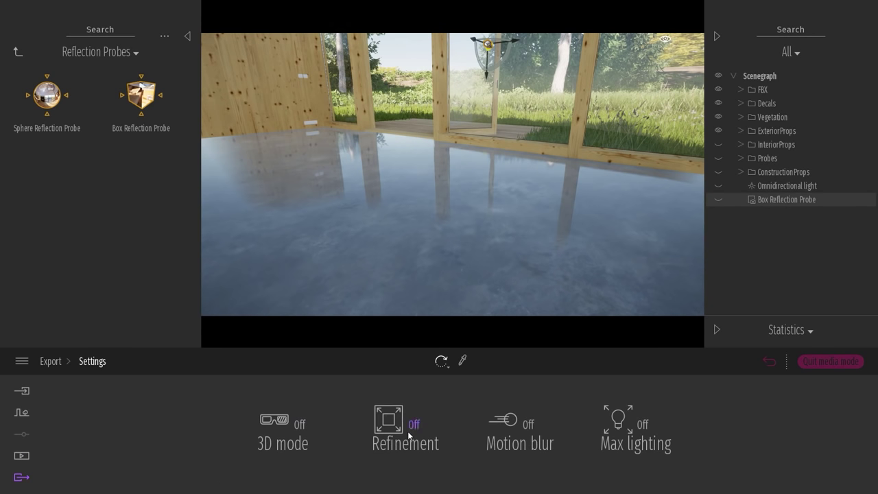